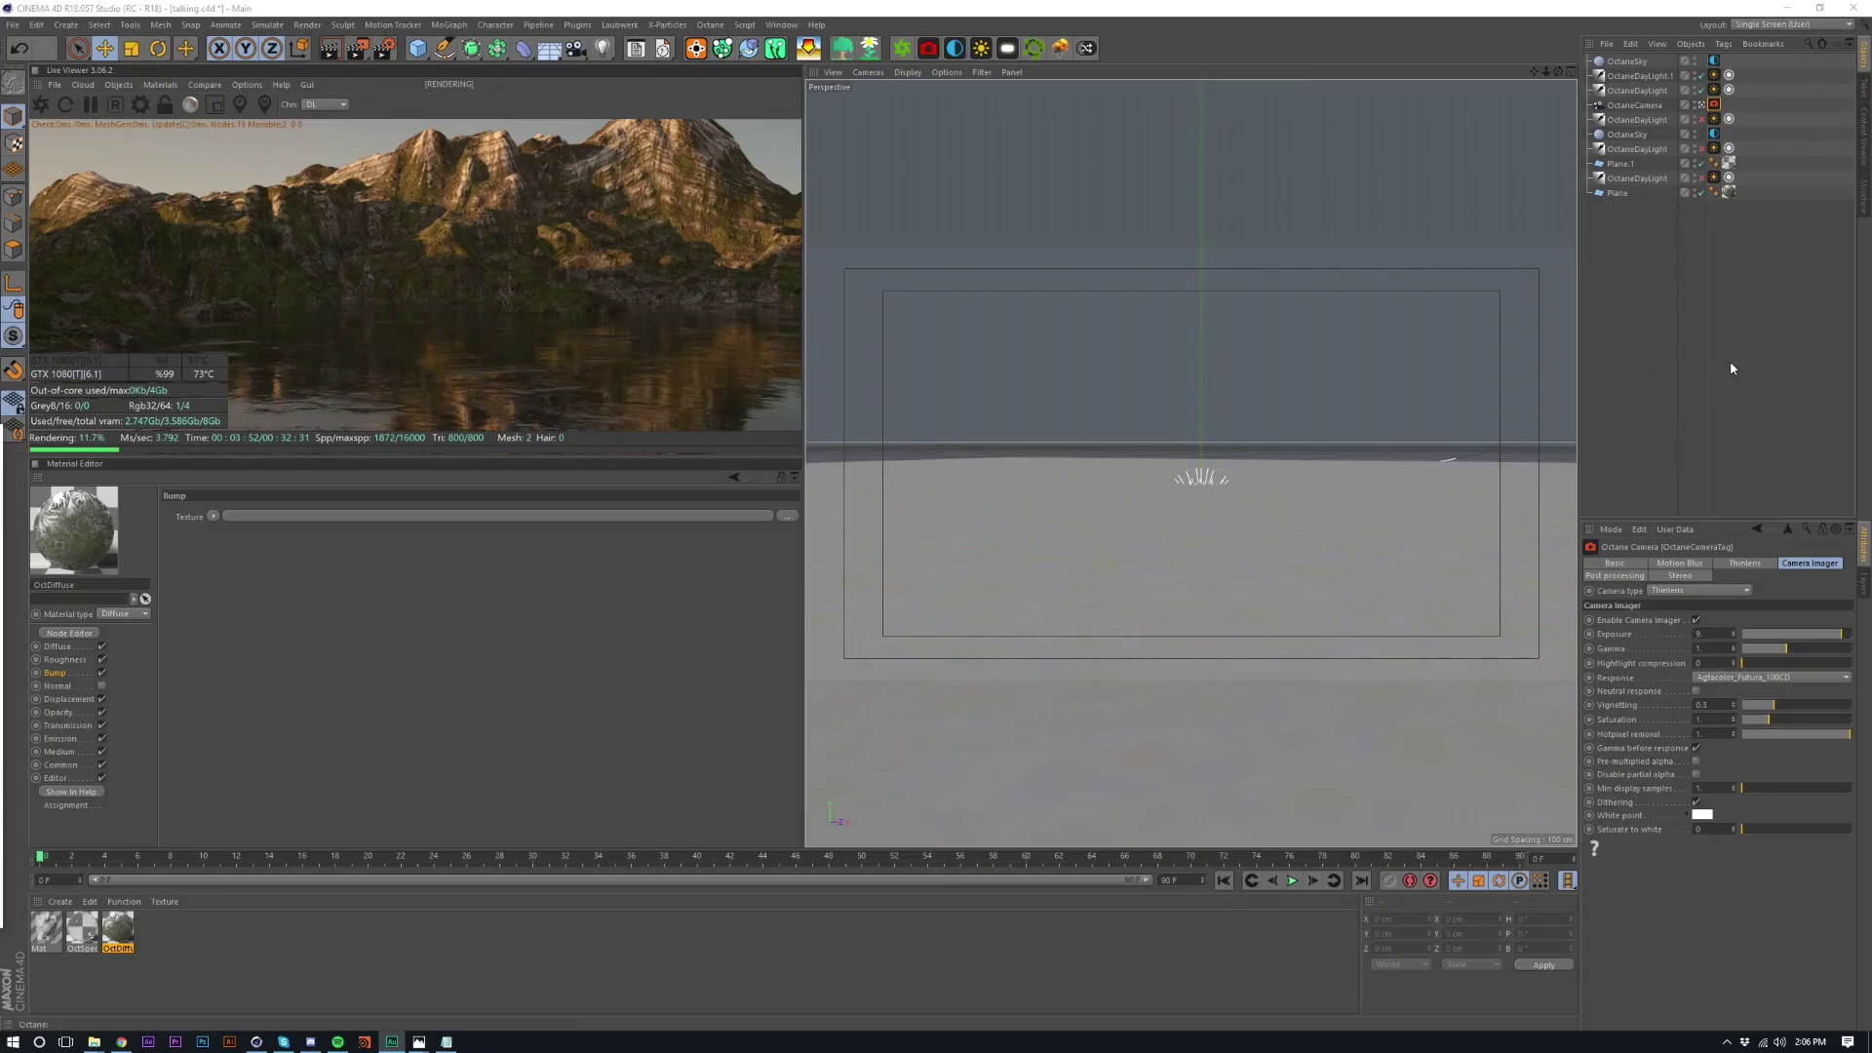
- Create a new project with a default plane in it and pause the previous scene's Live Viewer render
click(1749, 367)
key(ctrl+n)
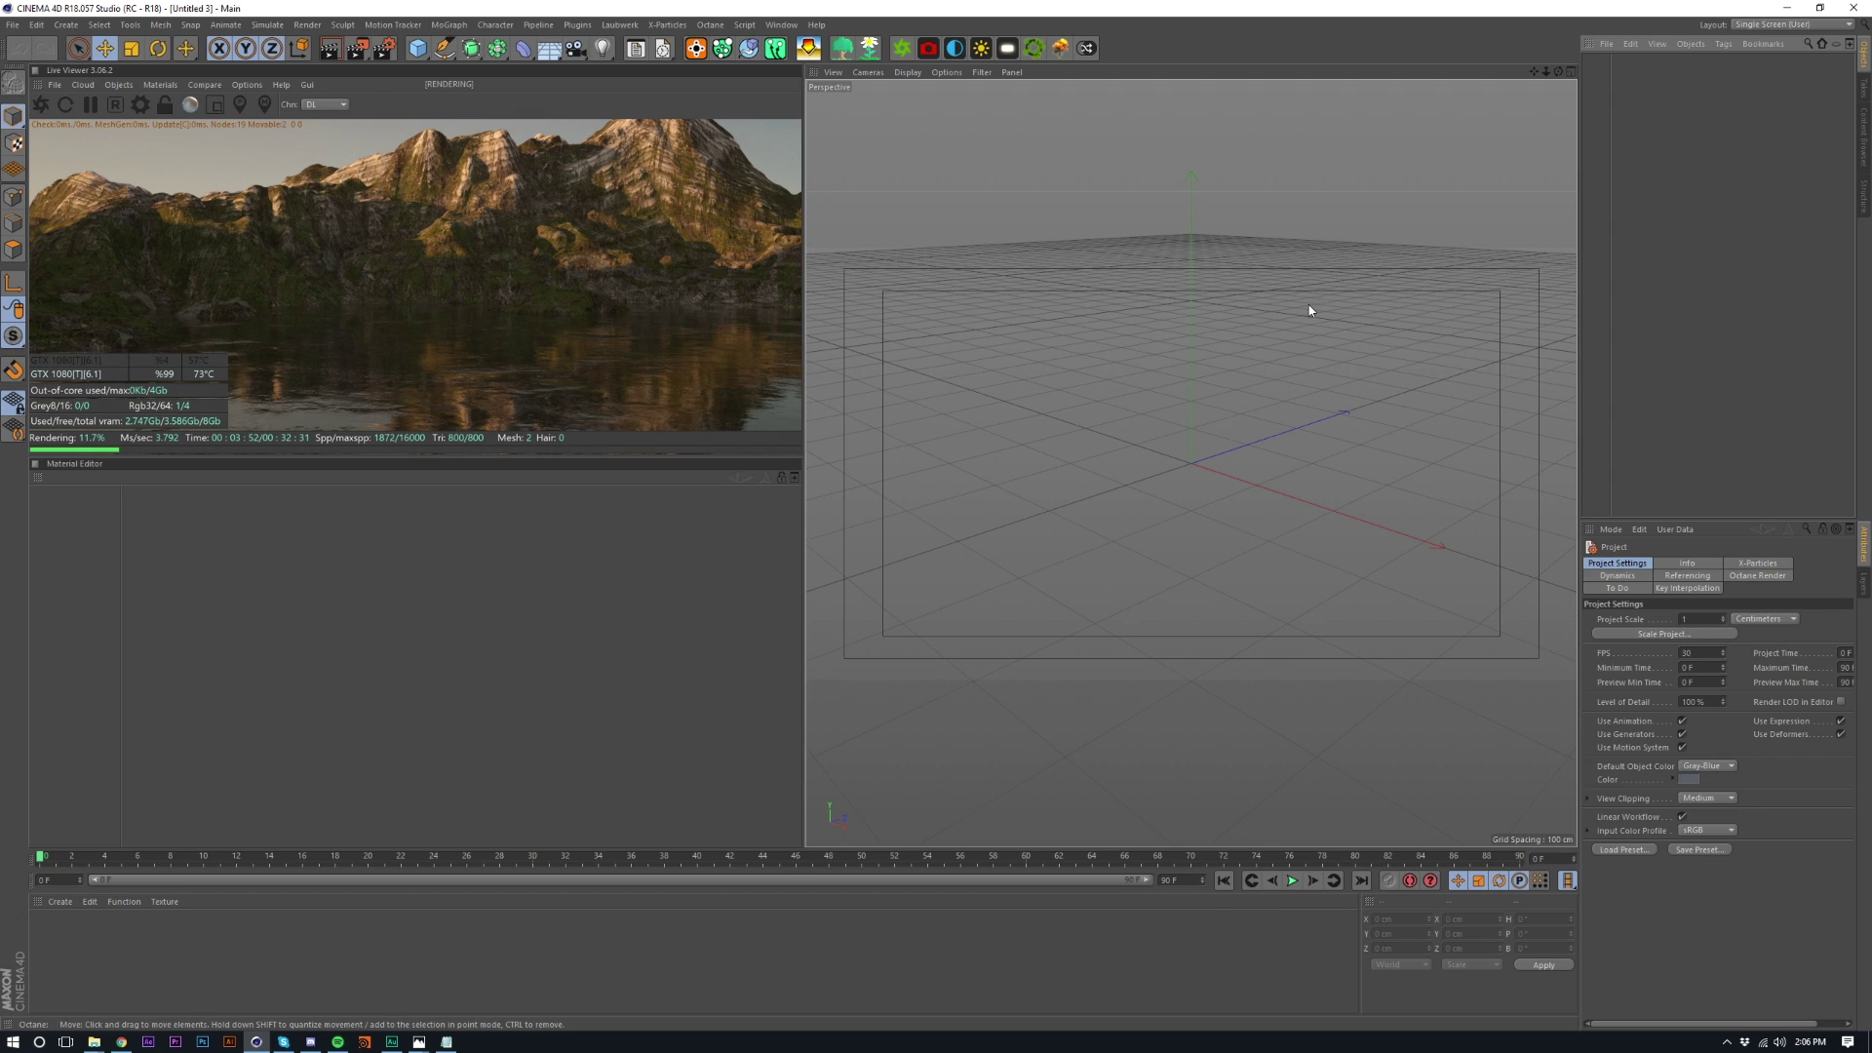
key(shift+c)
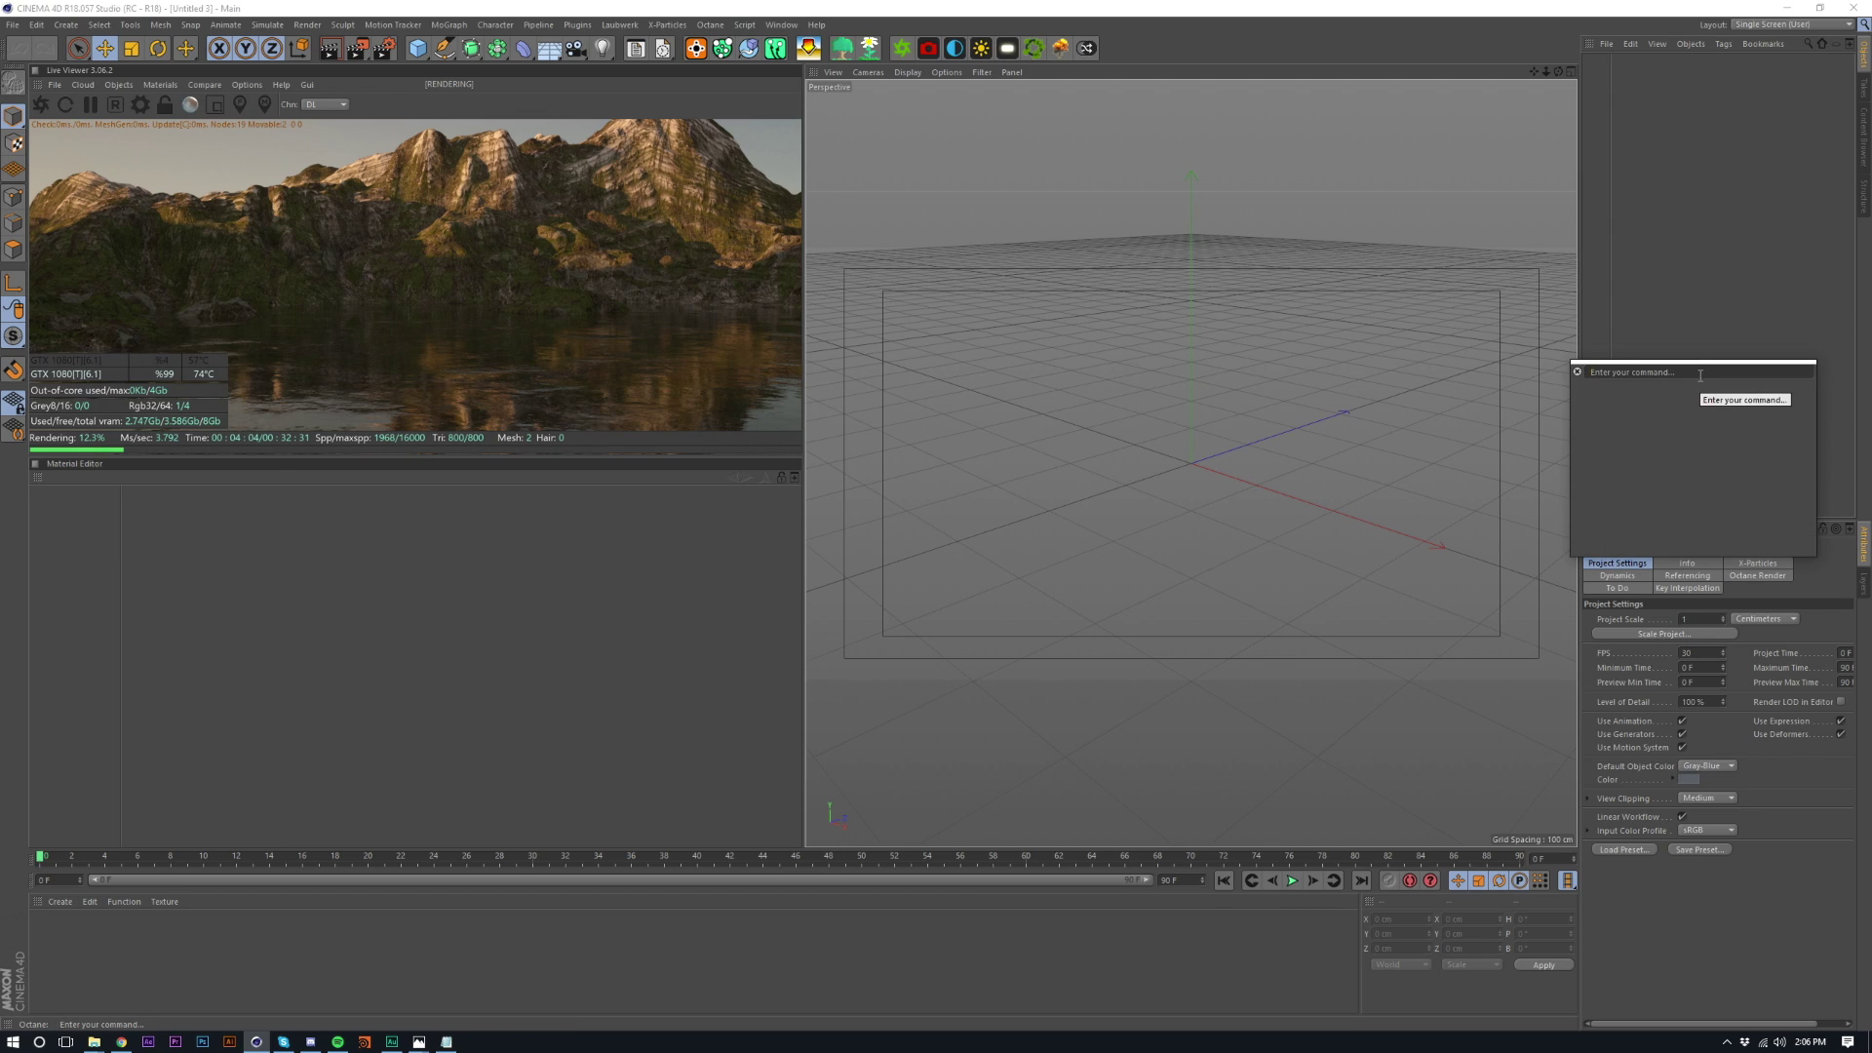
key(Escape)
drag(416, 49, 552, 98)
click(89, 102)
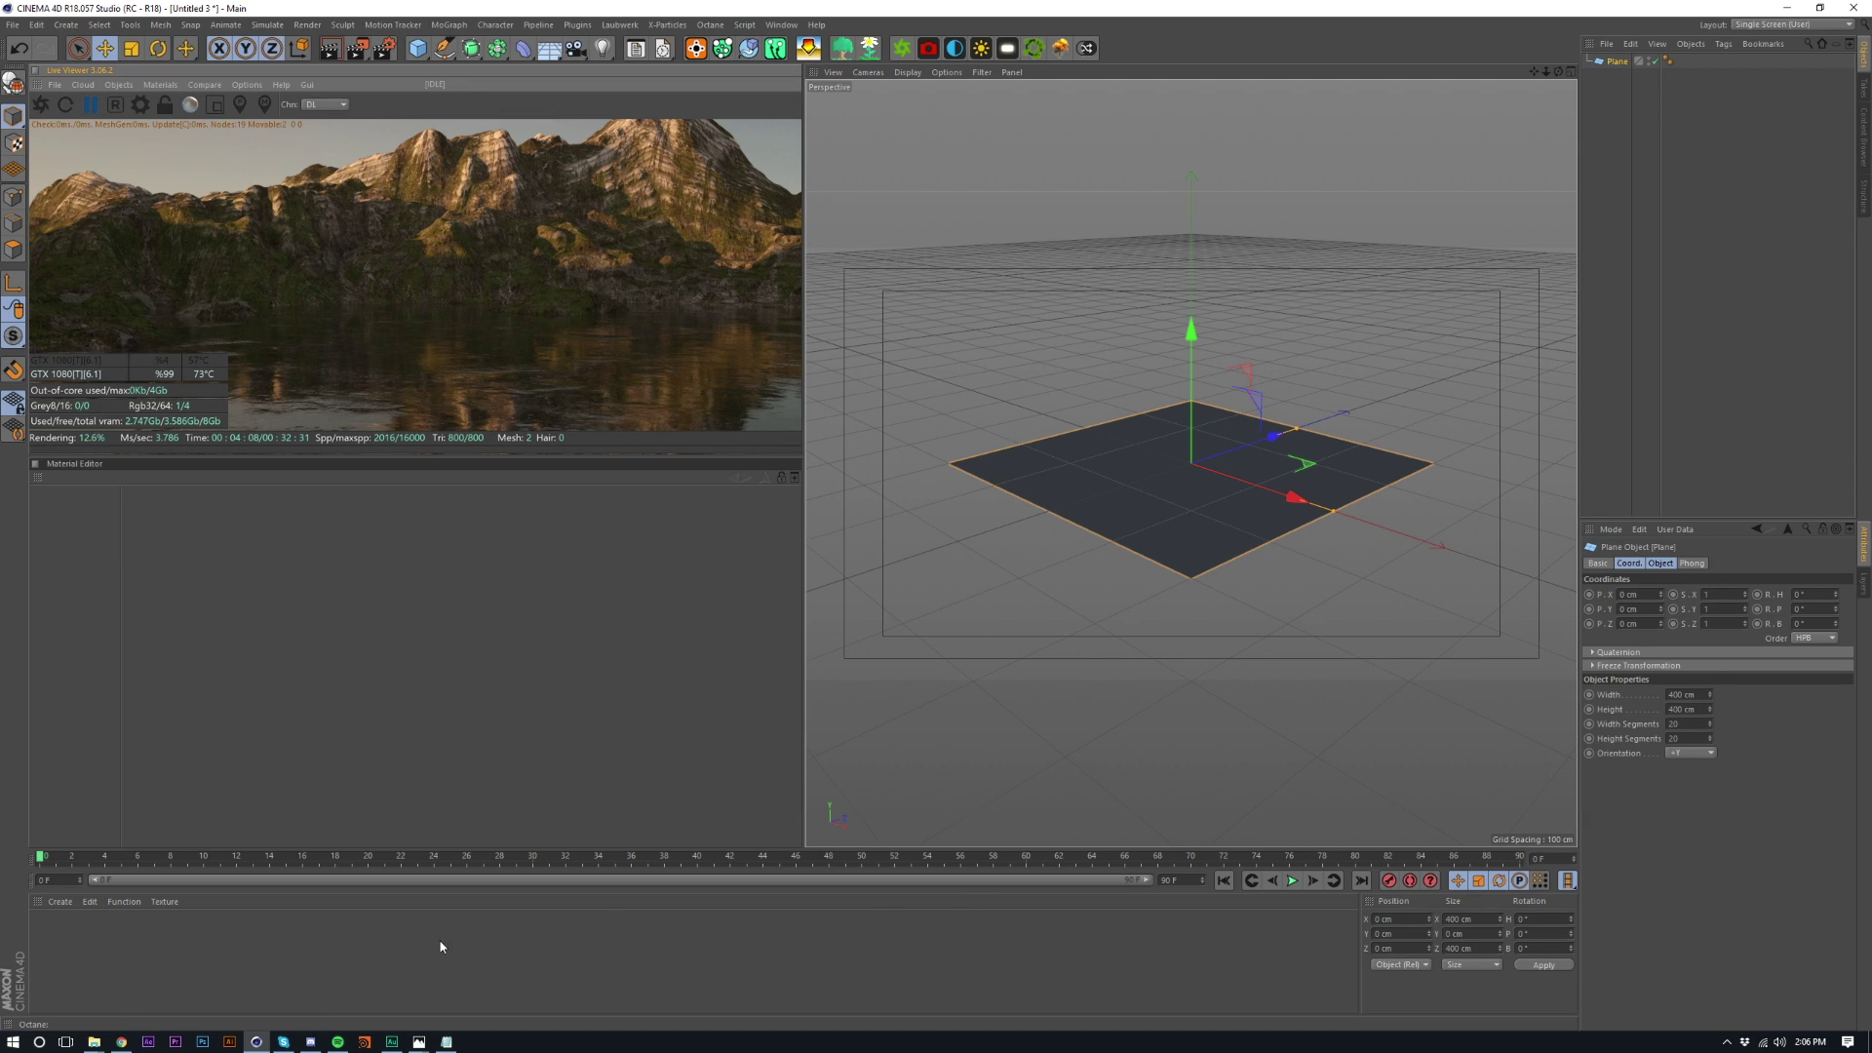
- Create an Octane Material and apply it to the plane
click(60, 901)
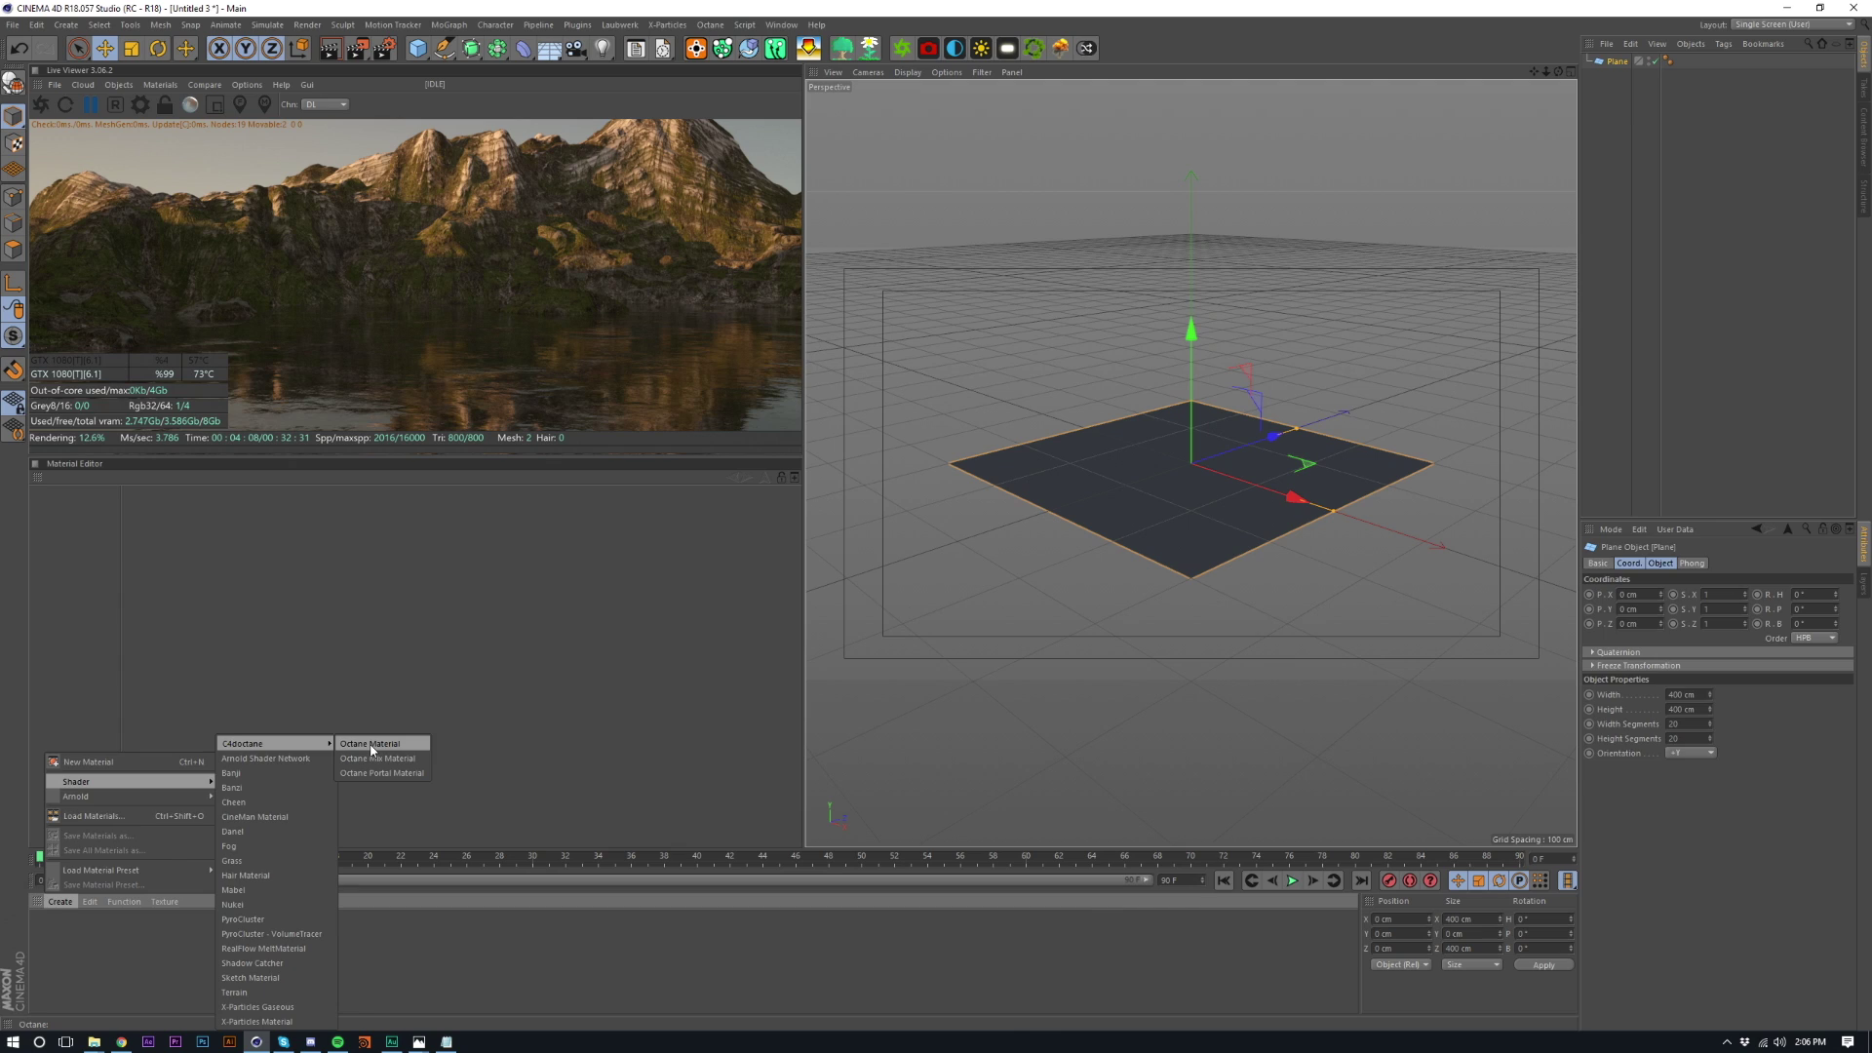
click(378, 747)
drag(49, 929, 1196, 501)
- Open the new Octane material in the Node Editor and maximize the editor window
click(81, 701)
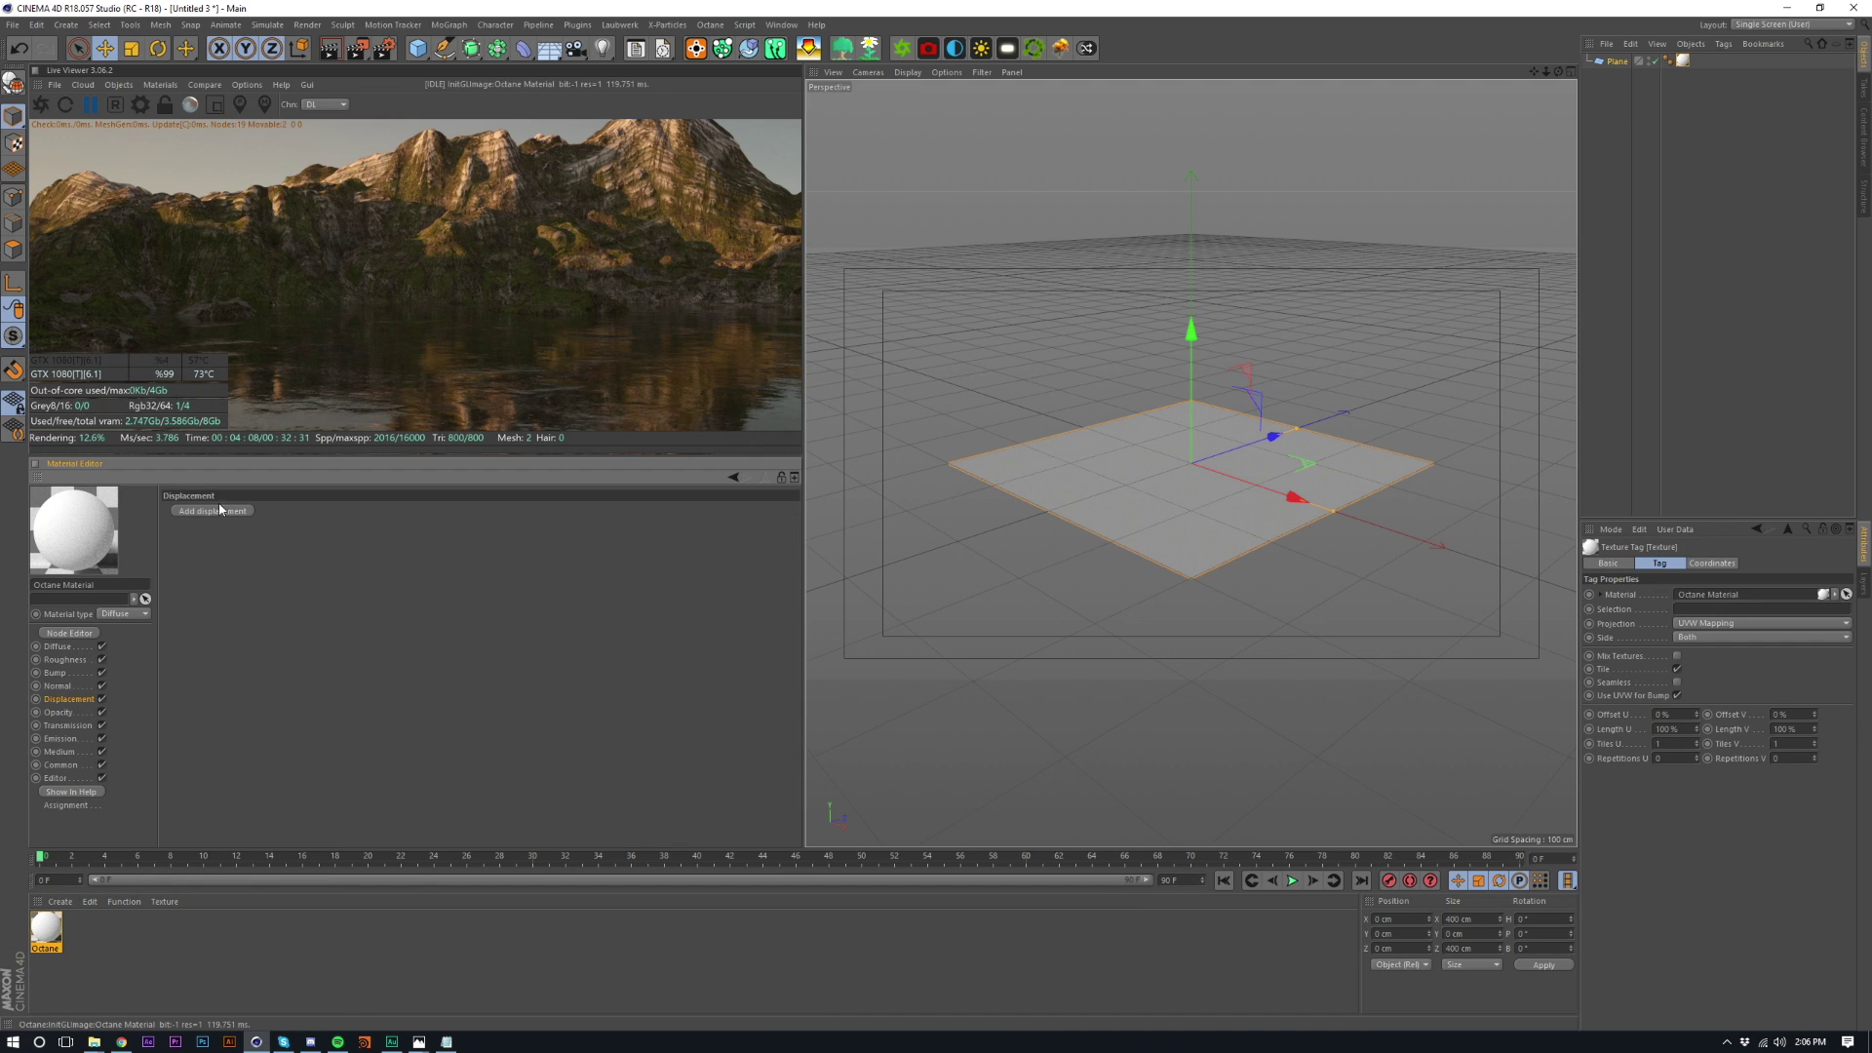
click(66, 634)
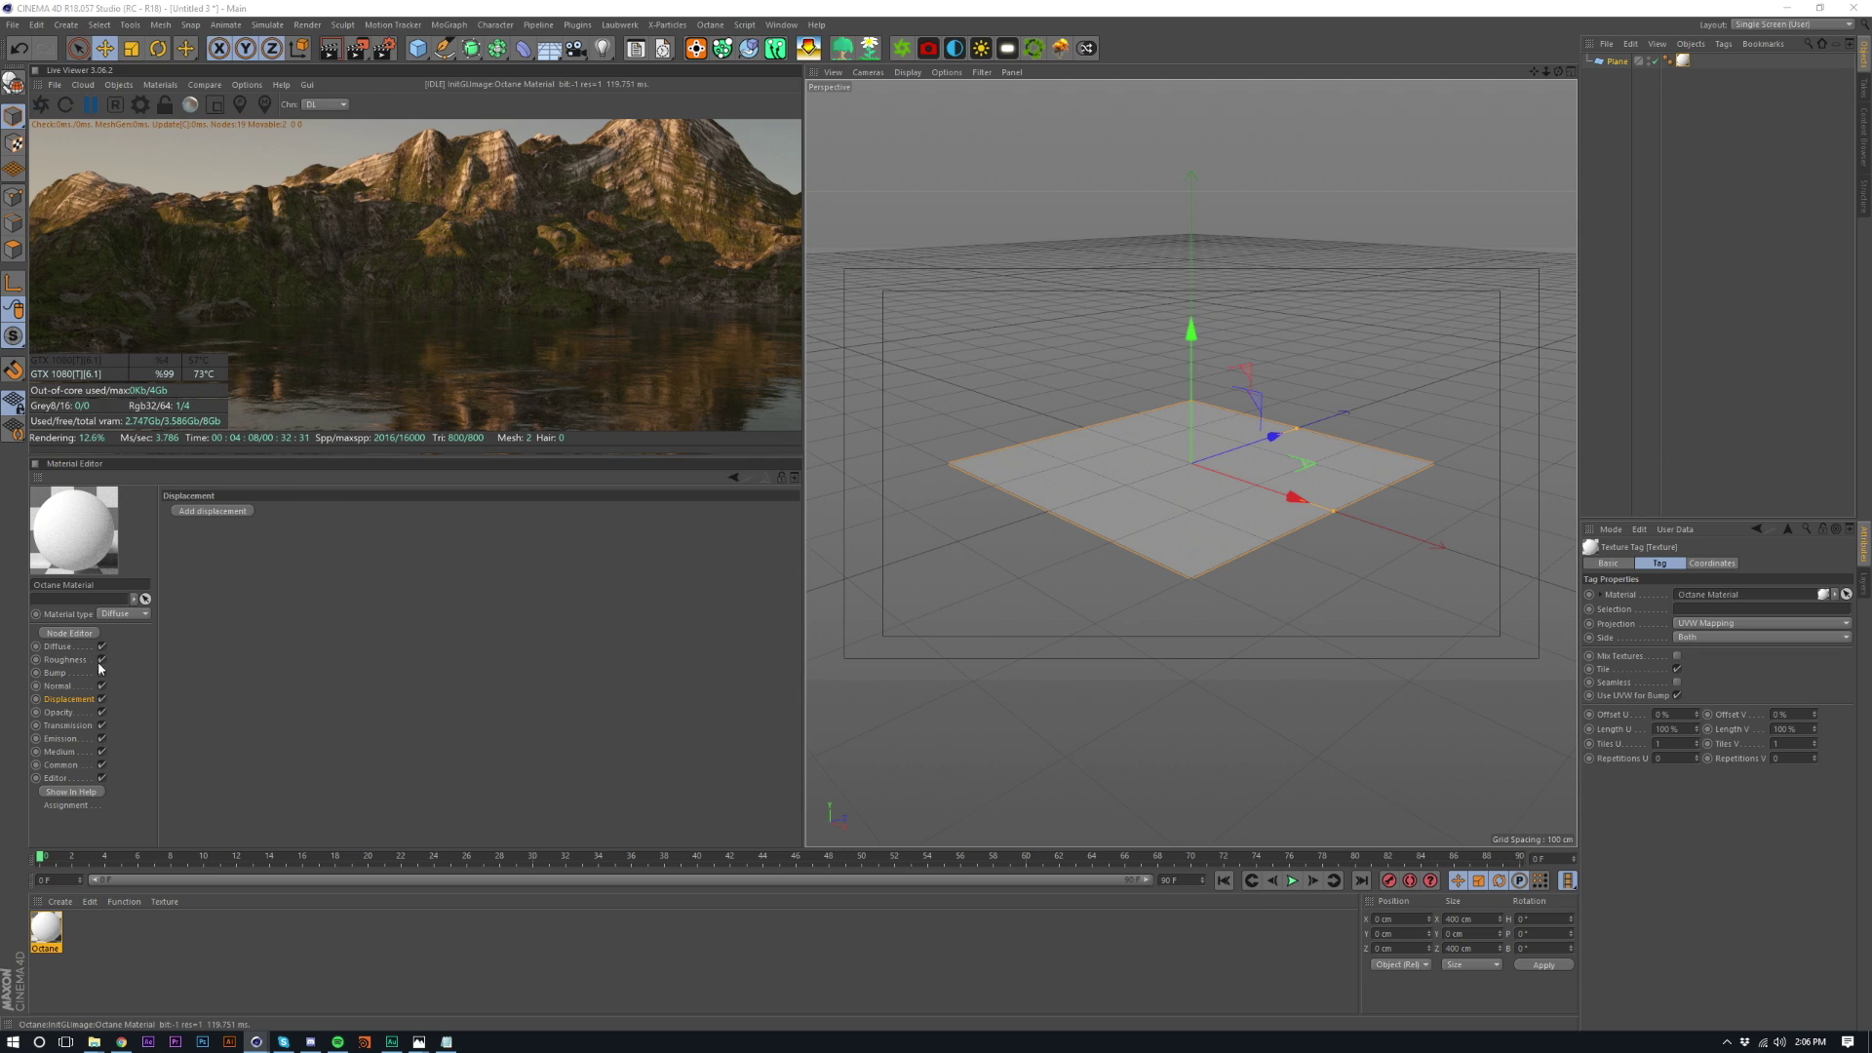
key(super+Up)
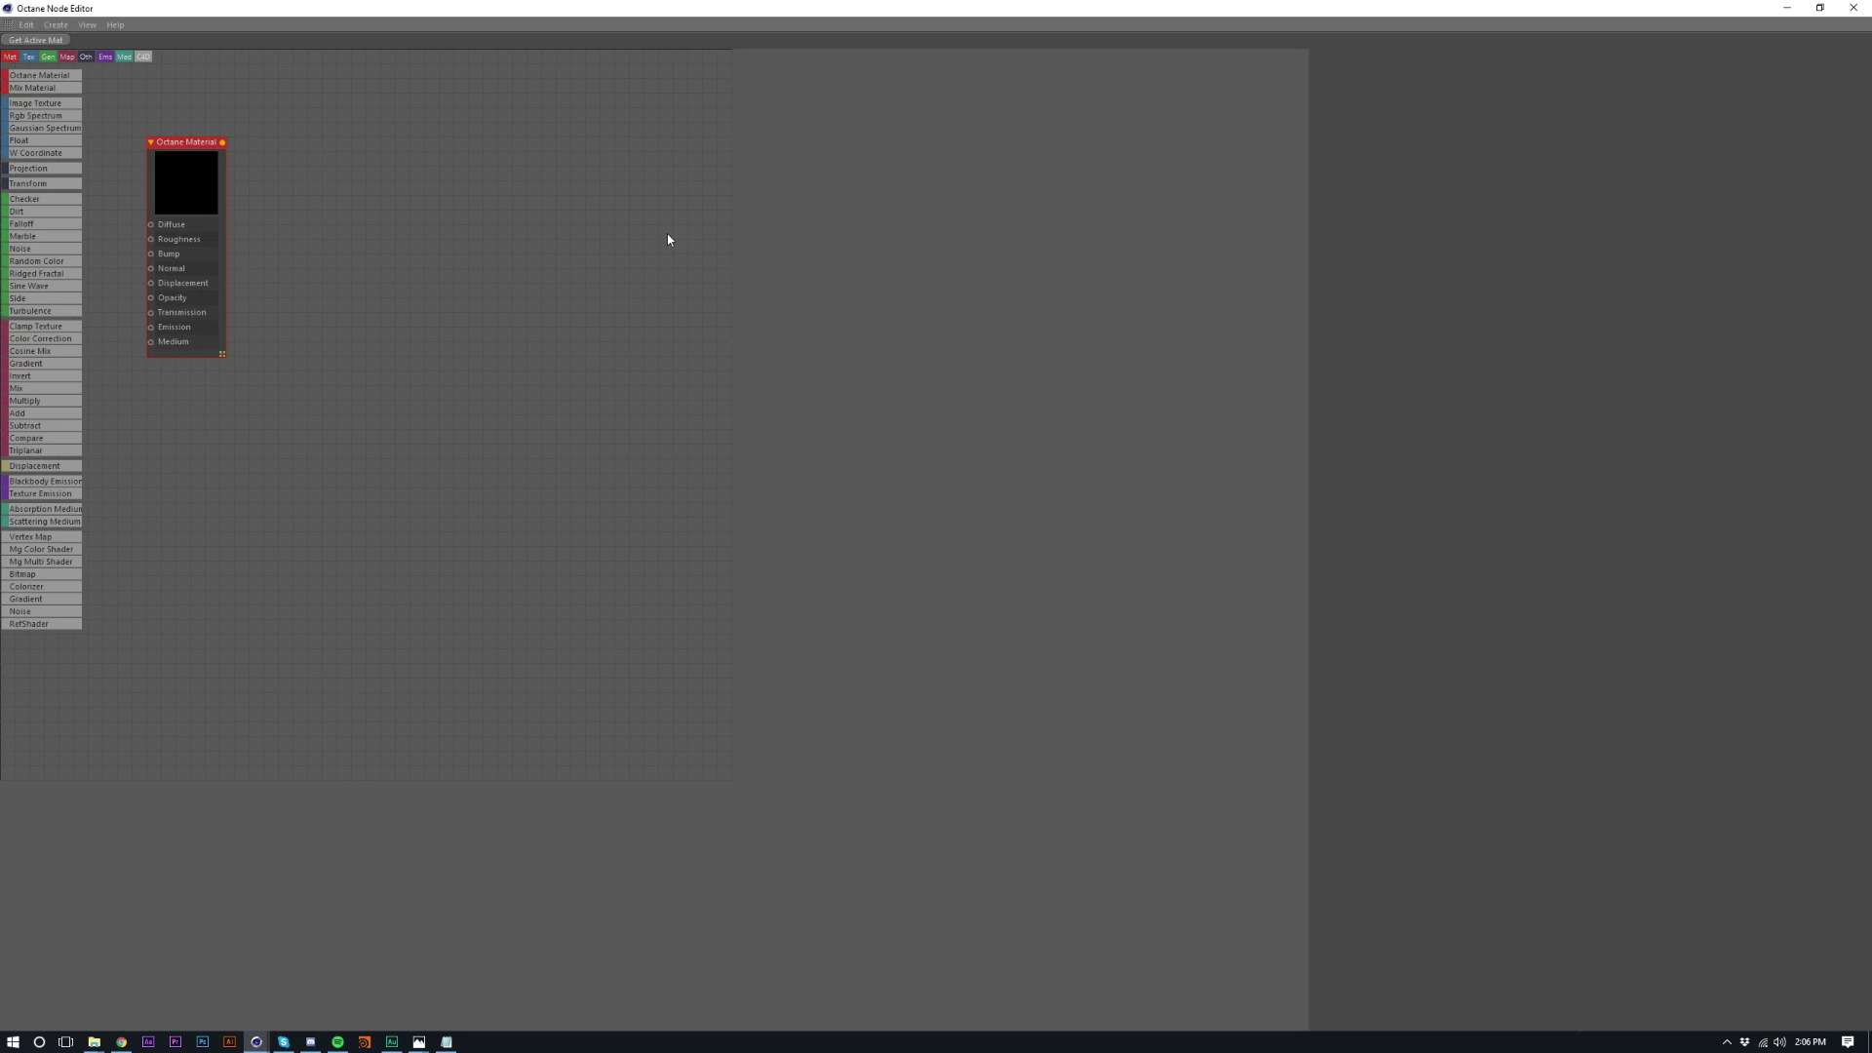
- Add three Image Texture nodes, connecting the first to the material's Diffuse input and the second to its Normal input
middle_drag(380, 326, 1004, 547)
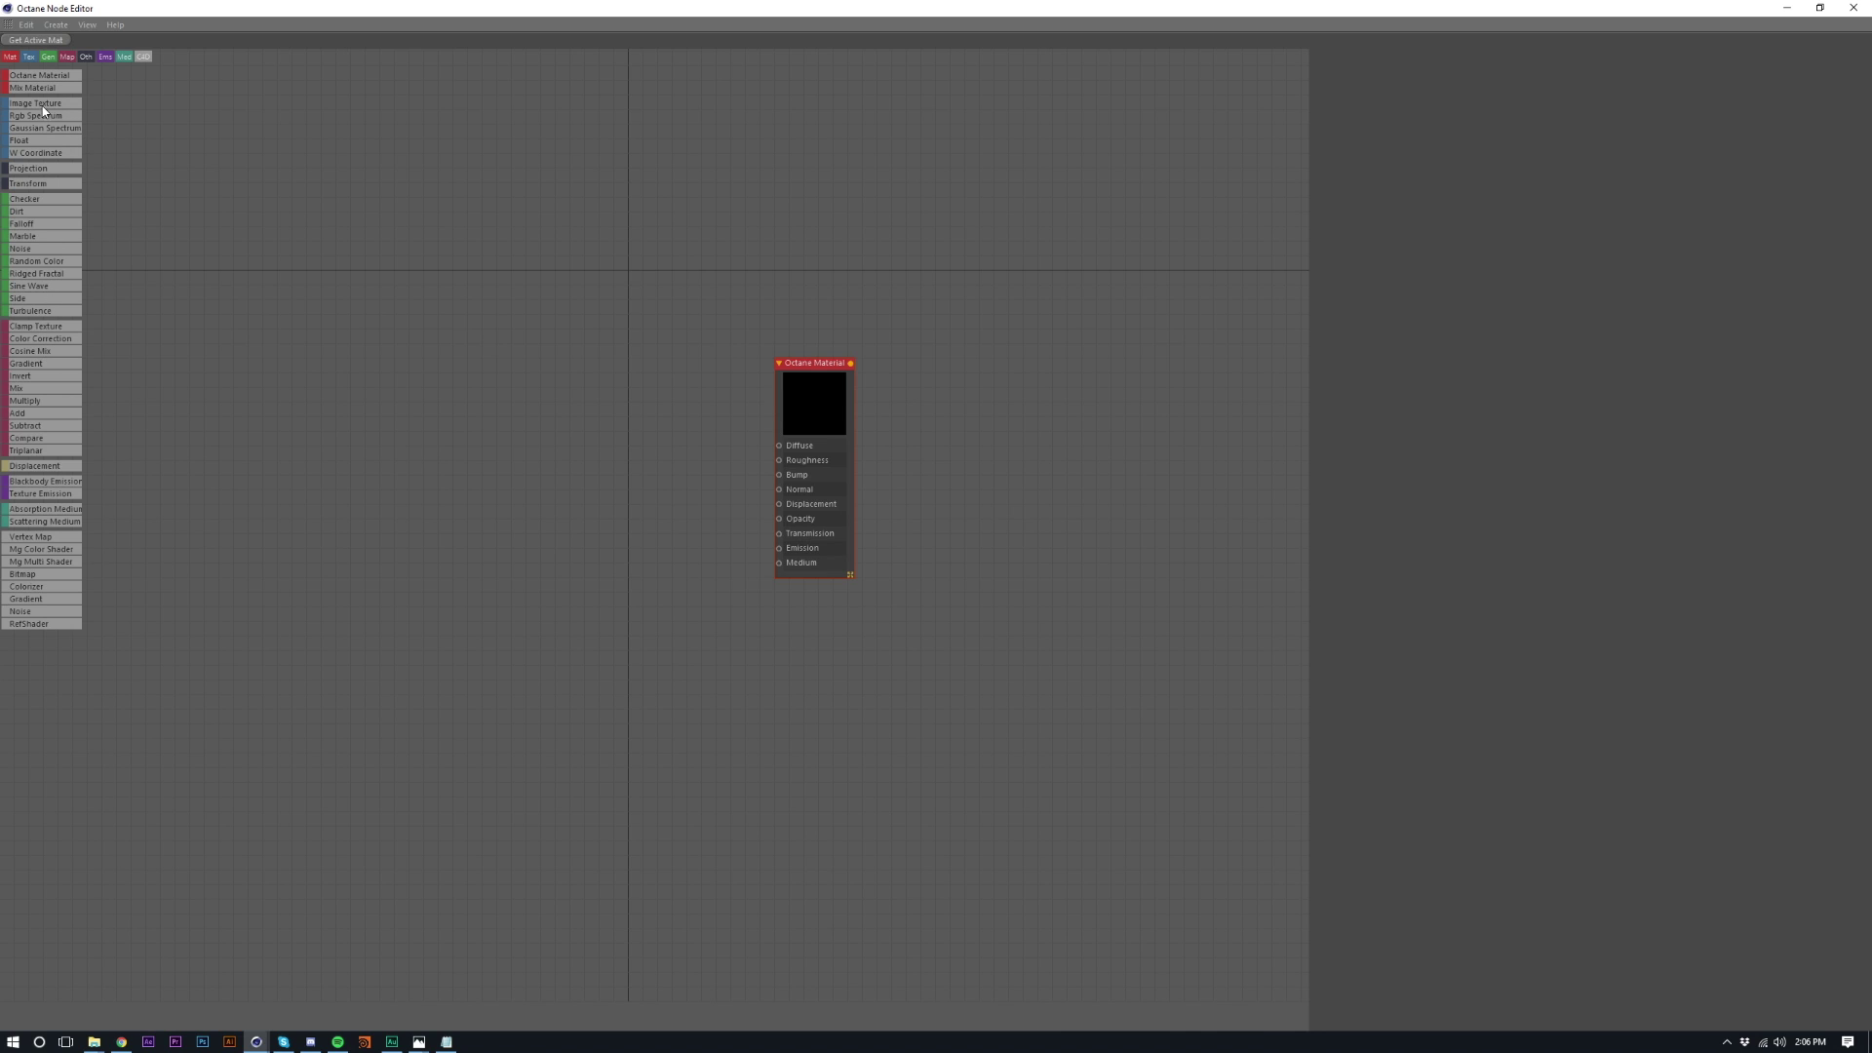
drag(42, 110, 694, 646)
drag(726, 311, 780, 489)
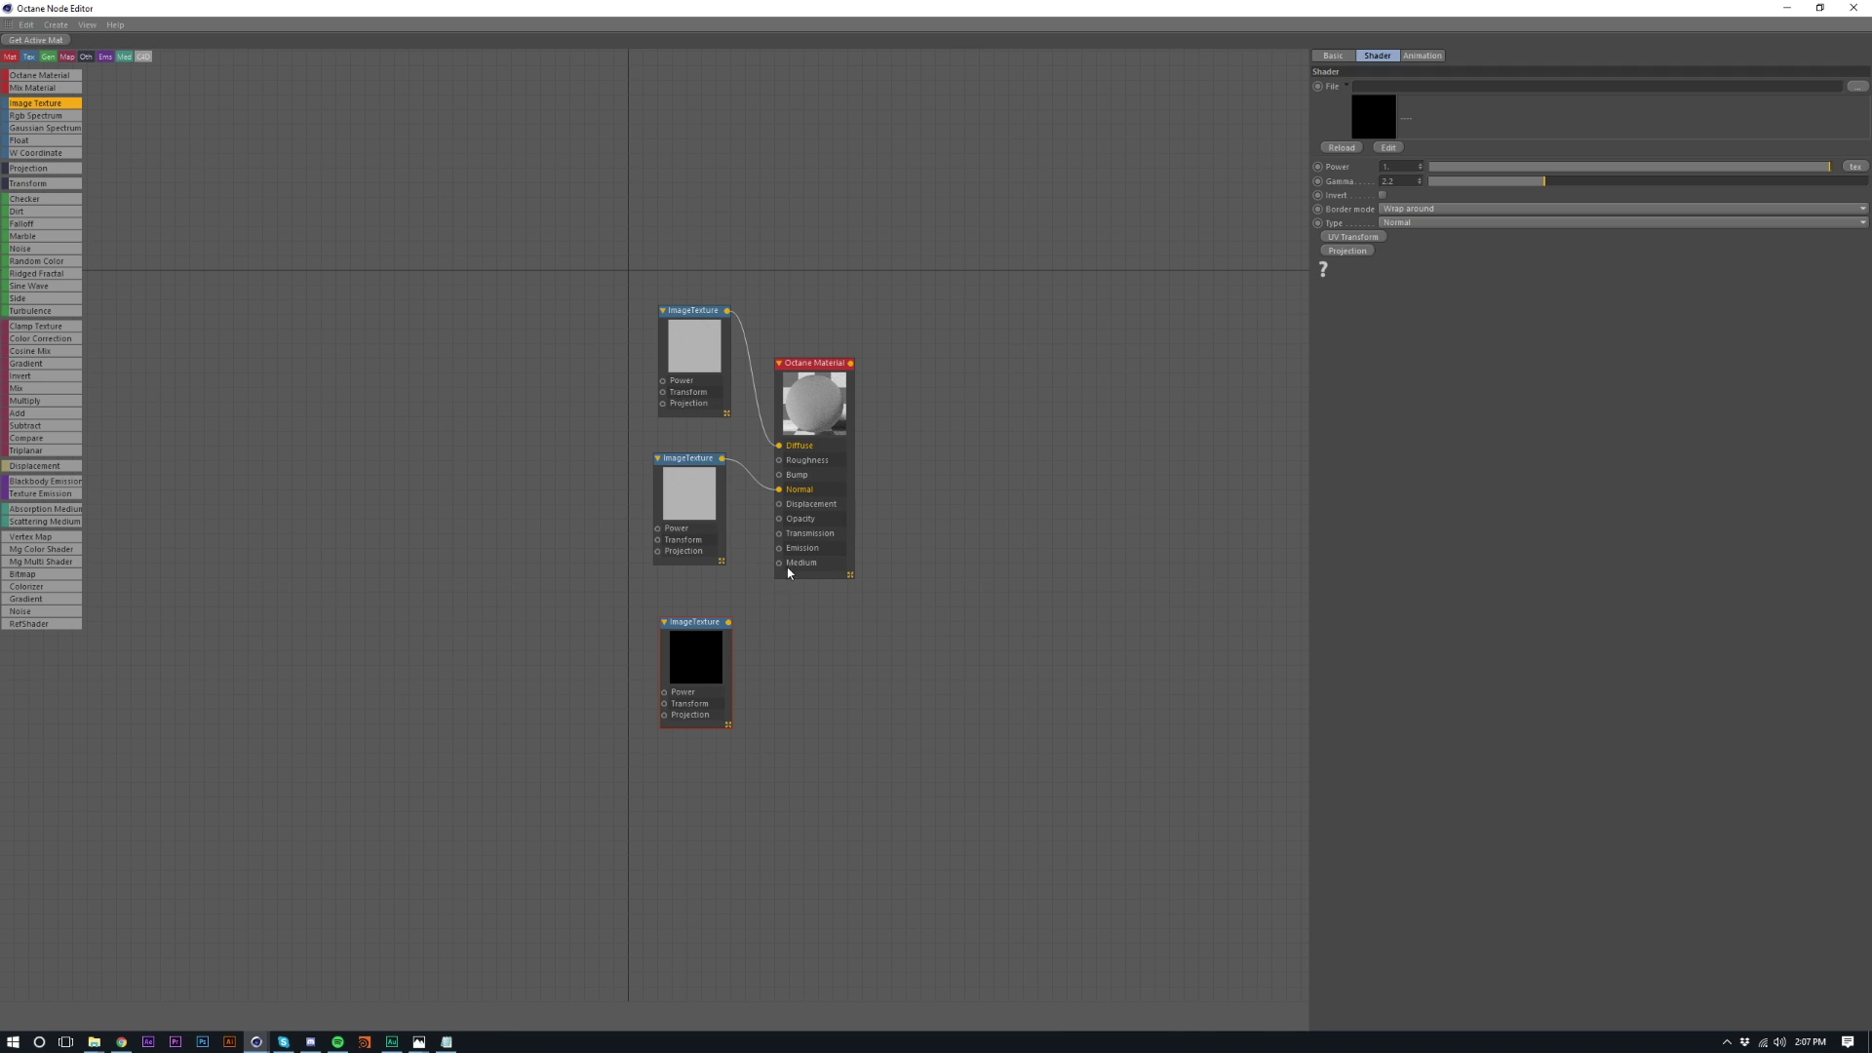
- Add a Displacement node on the material's Displacement input and feed it from the third Image Texture node
drag(725, 635, 606, 630)
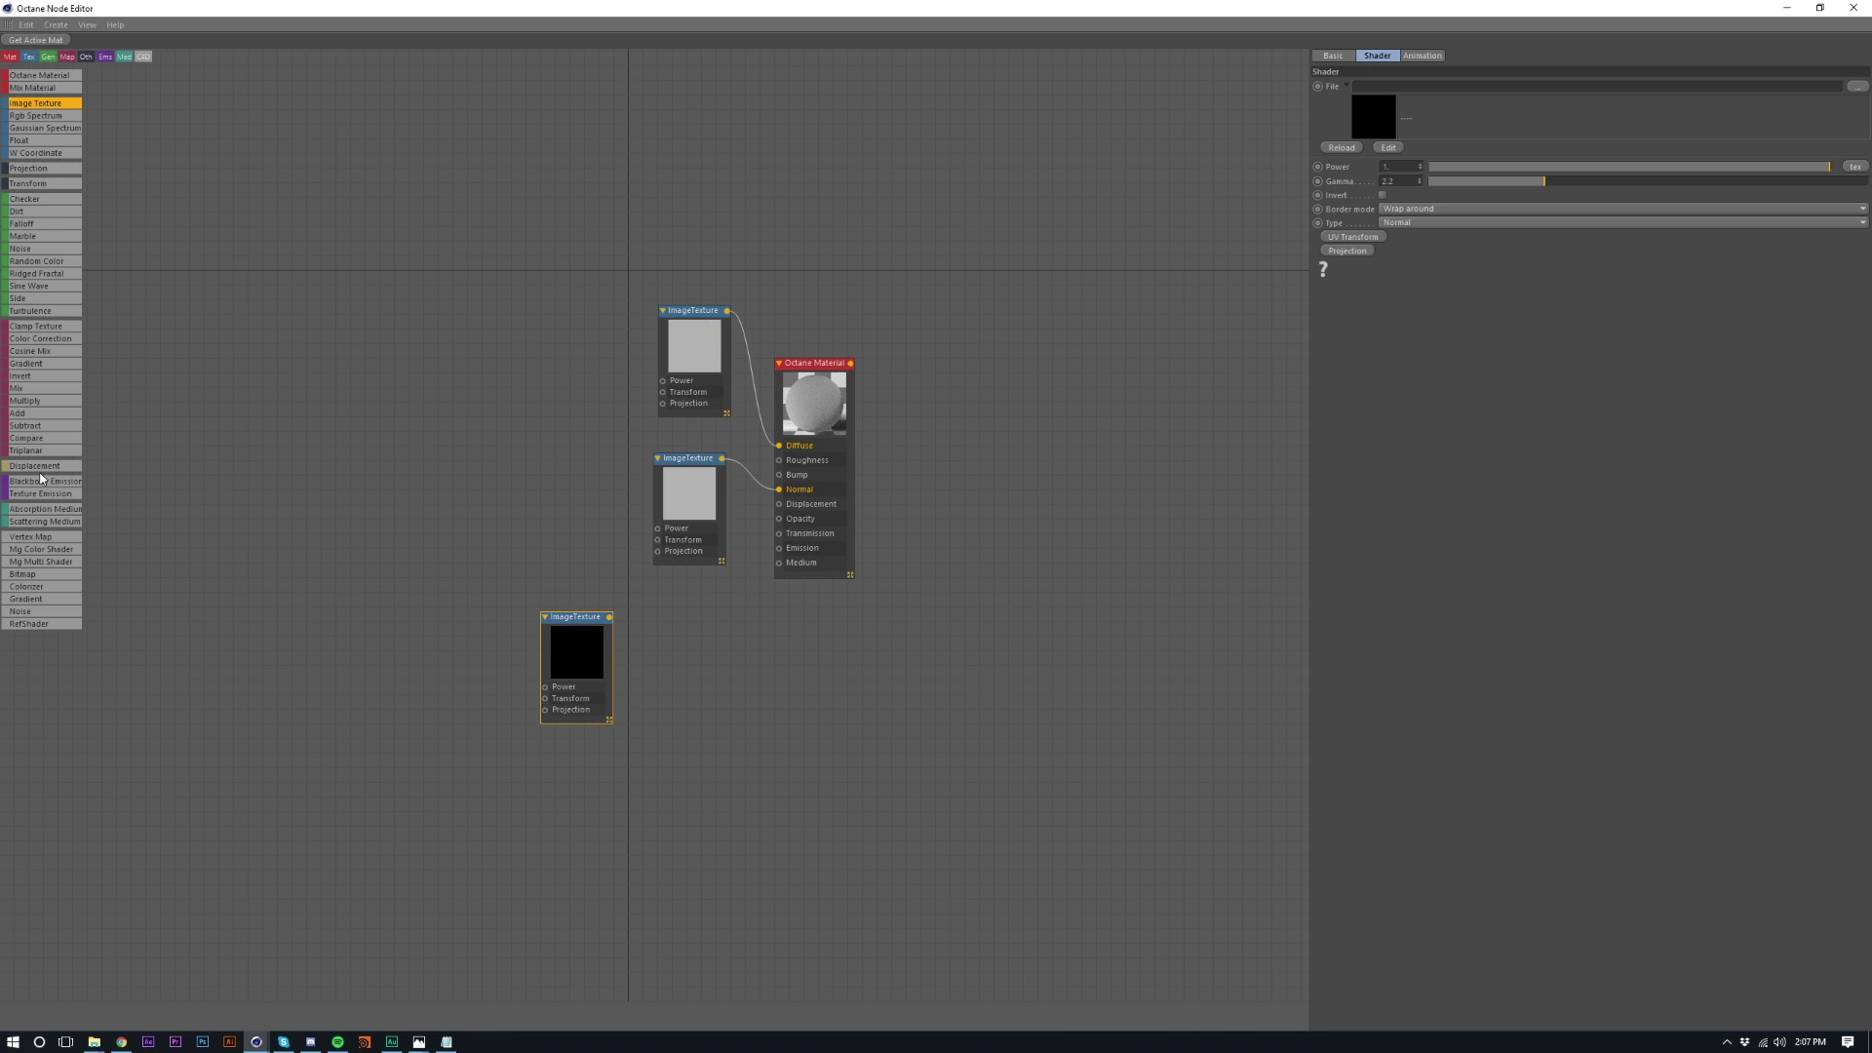
drag(42, 467, 784, 513)
drag(691, 622, 612, 624)
- Set the Displacement node's level of detail to 8192x8192
click(713, 622)
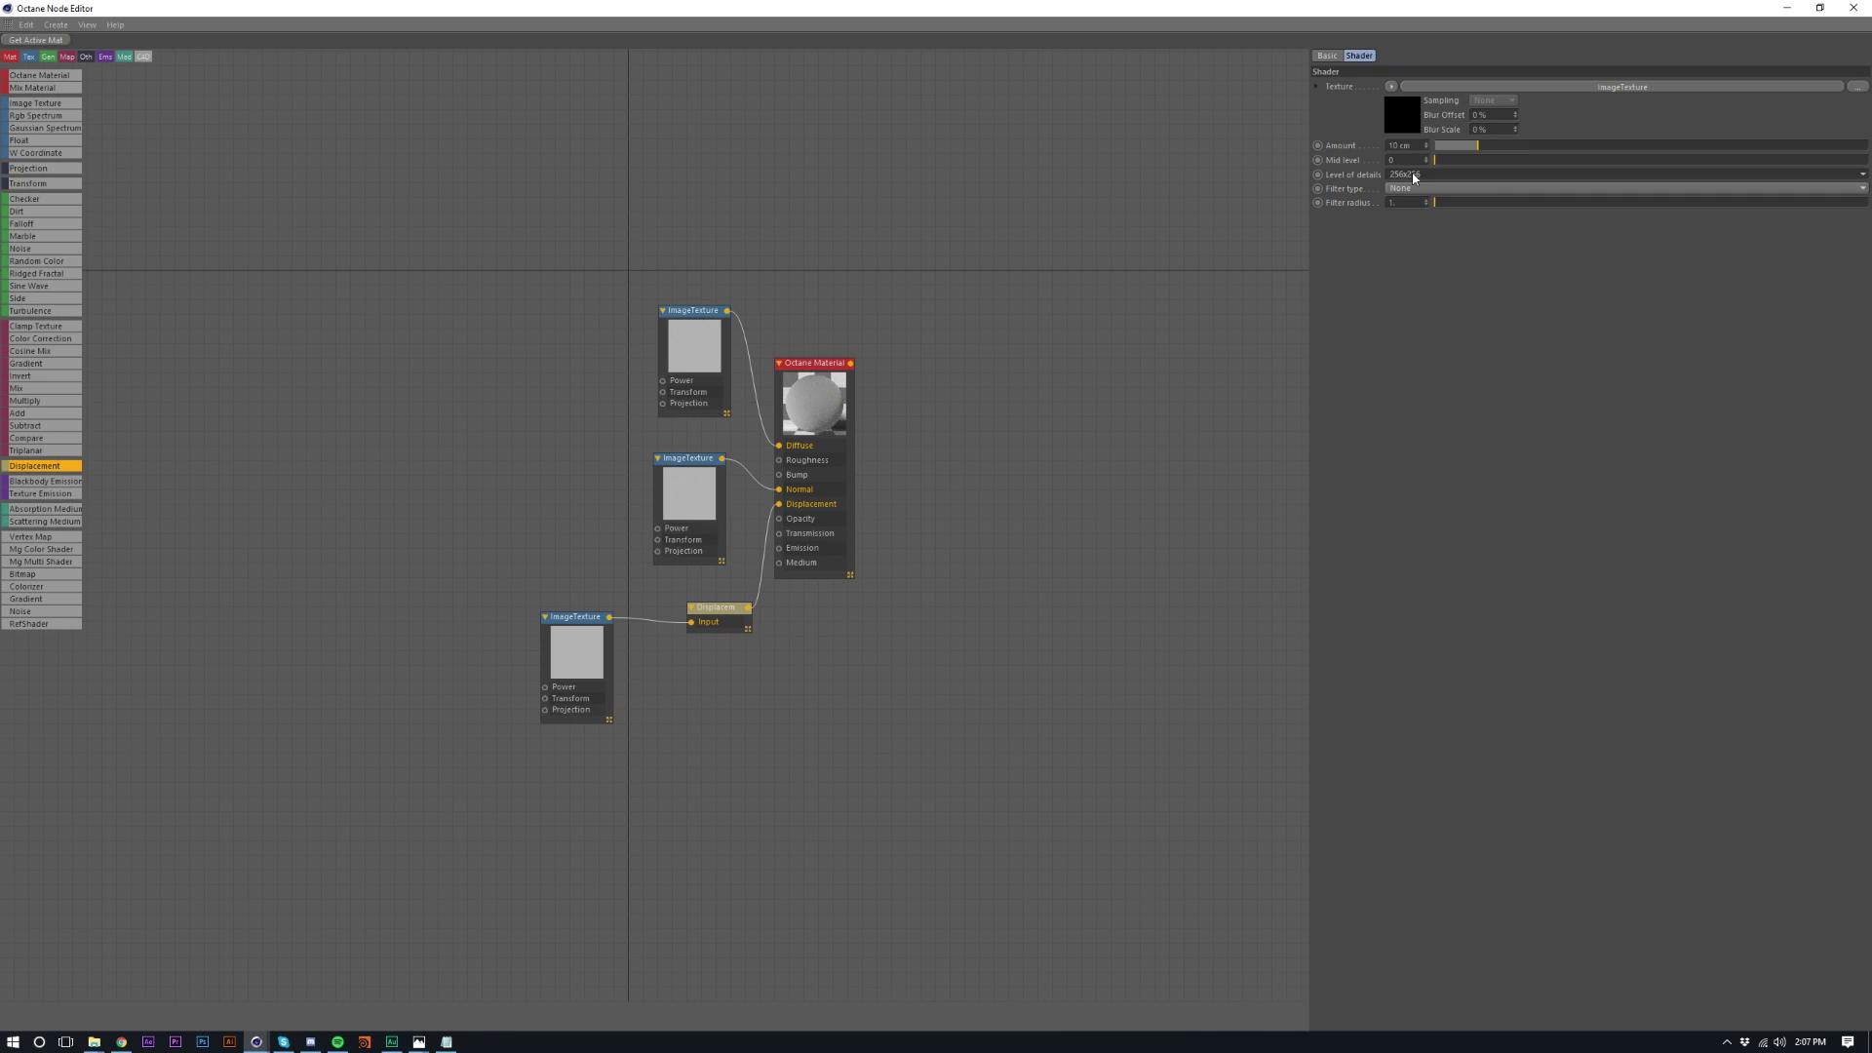
click(1409, 174)
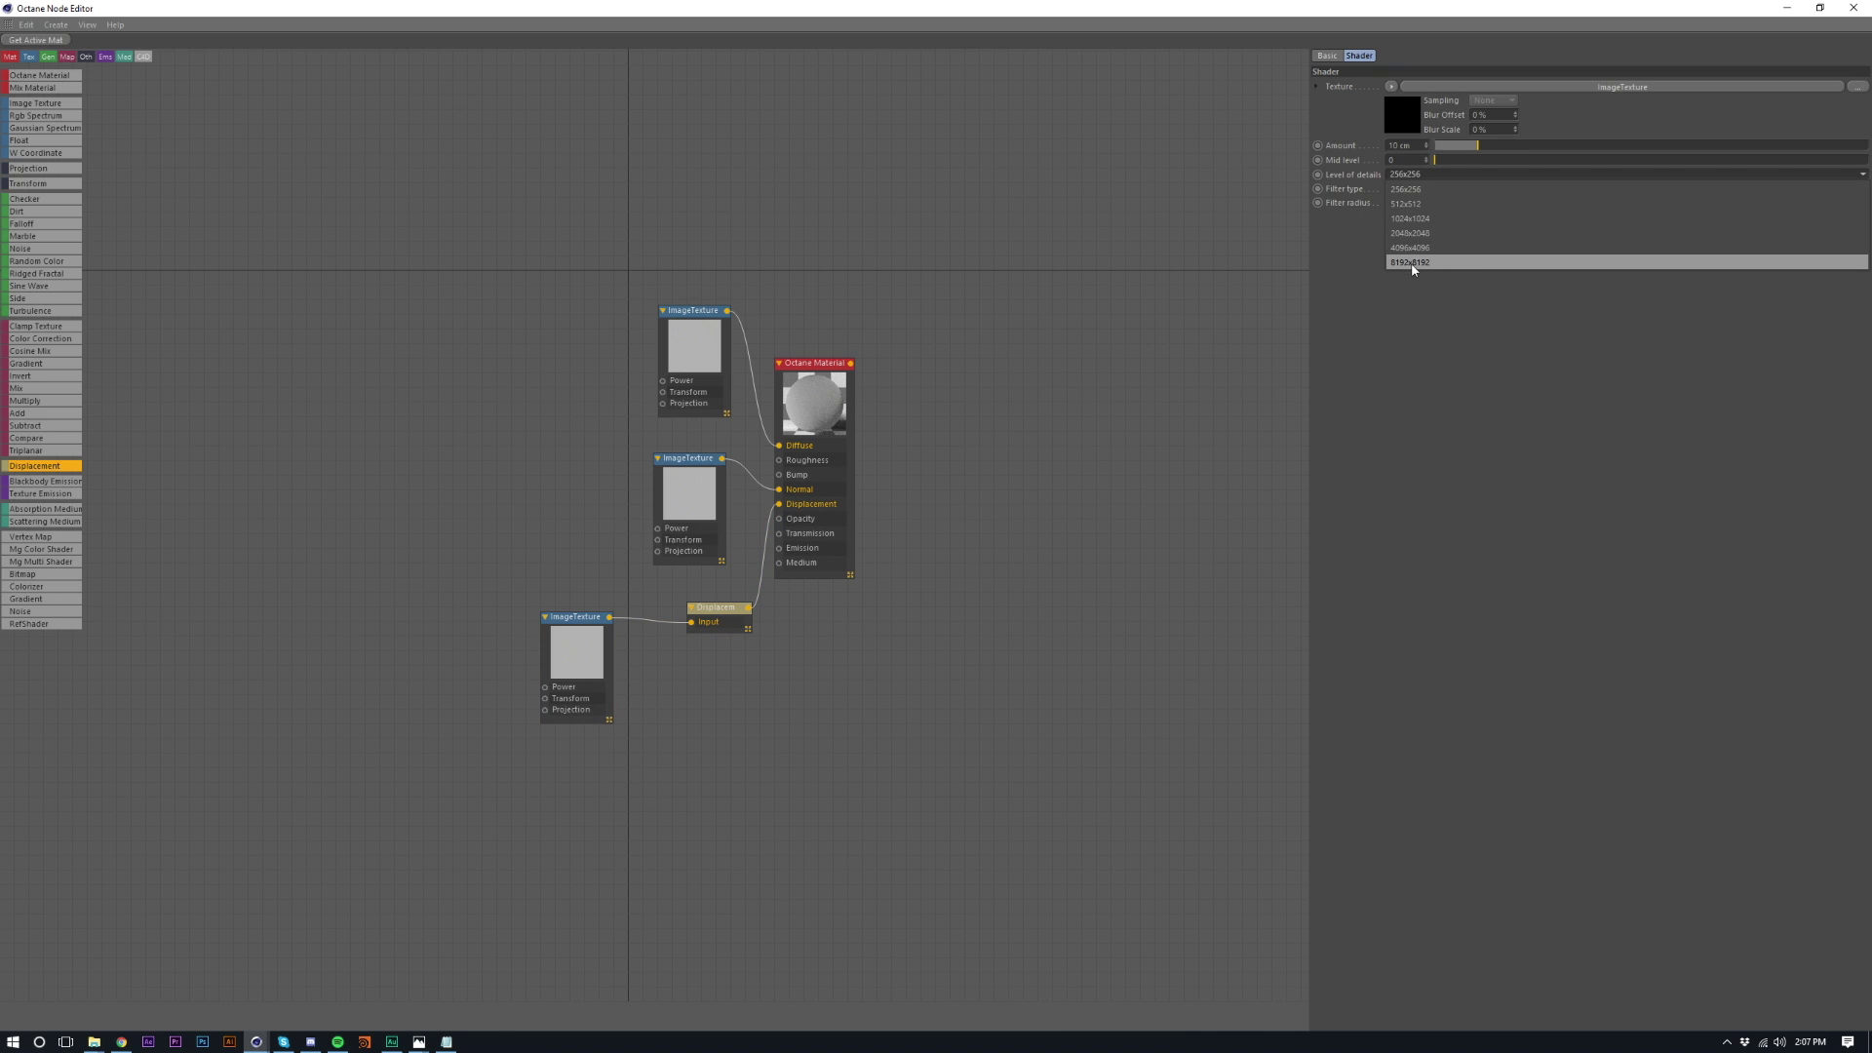
click(1435, 263)
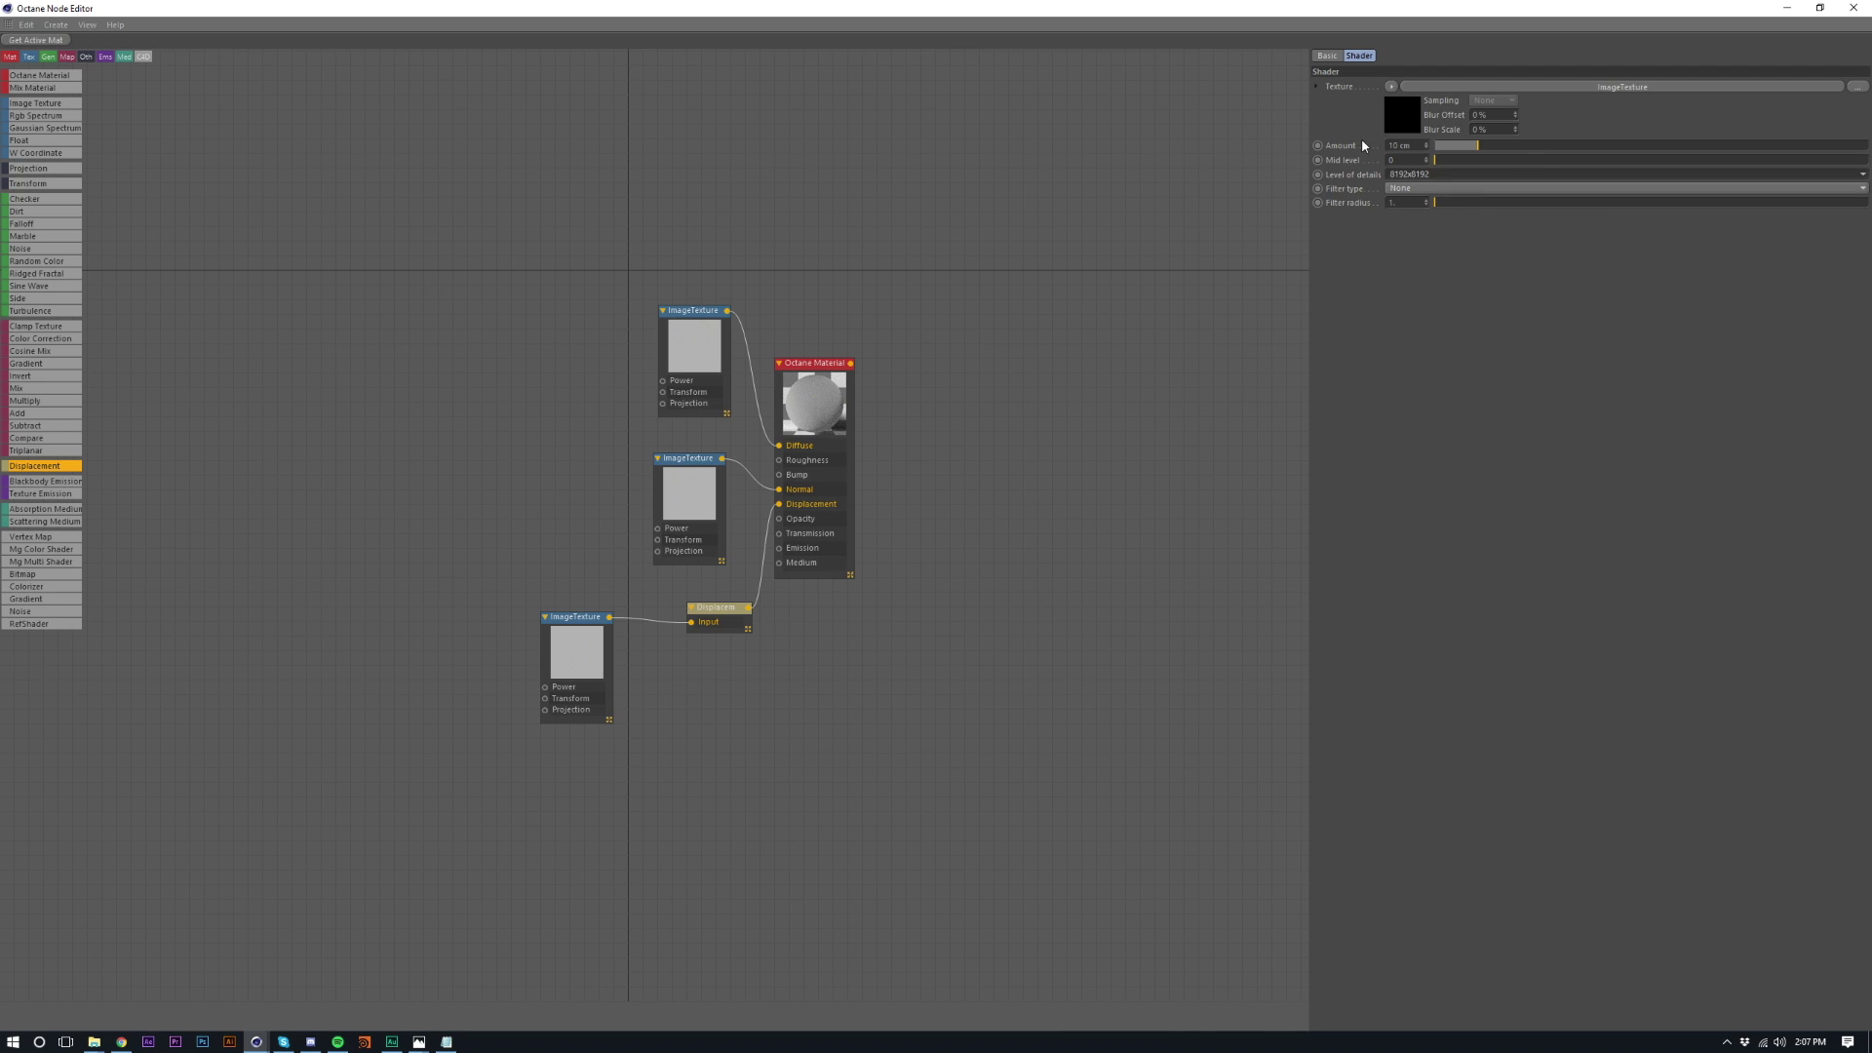
- Load height.tif from the Grasslands 14 folder into the displacement's Image Texture node without copying it to the project location
click(575, 629)
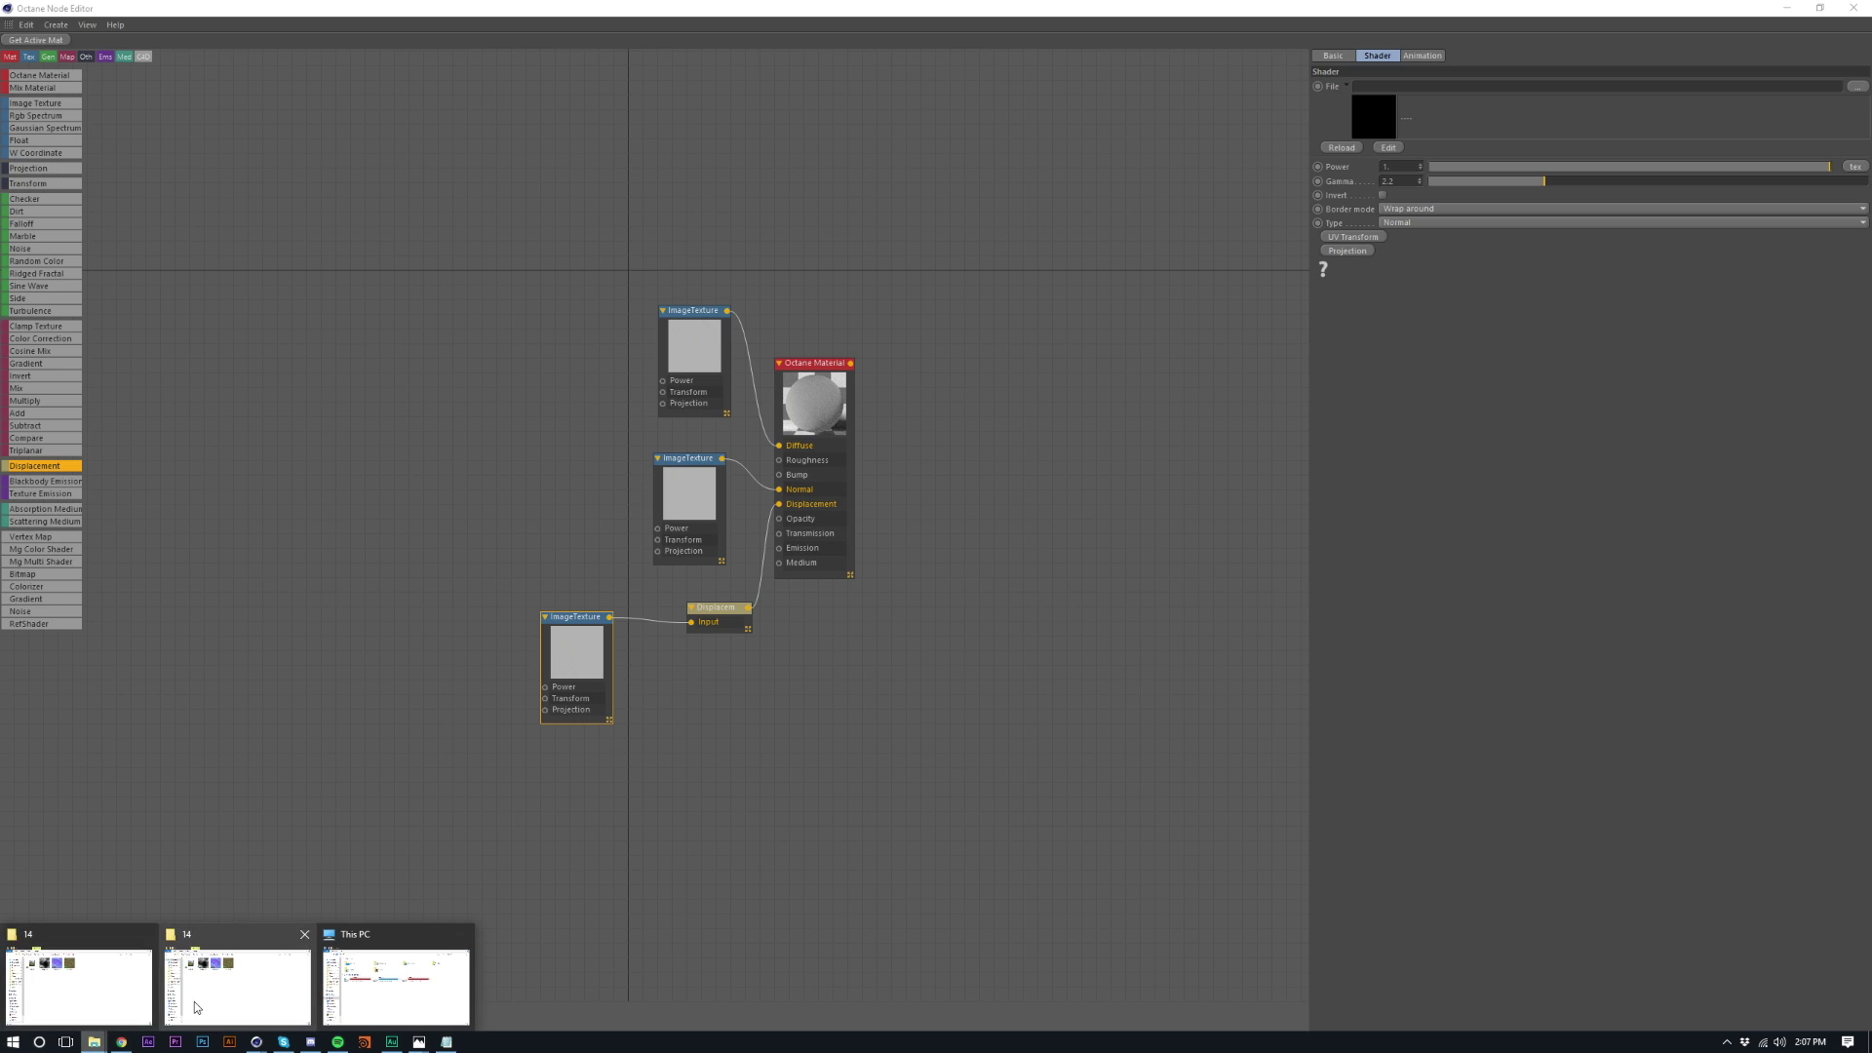
click(124, 938)
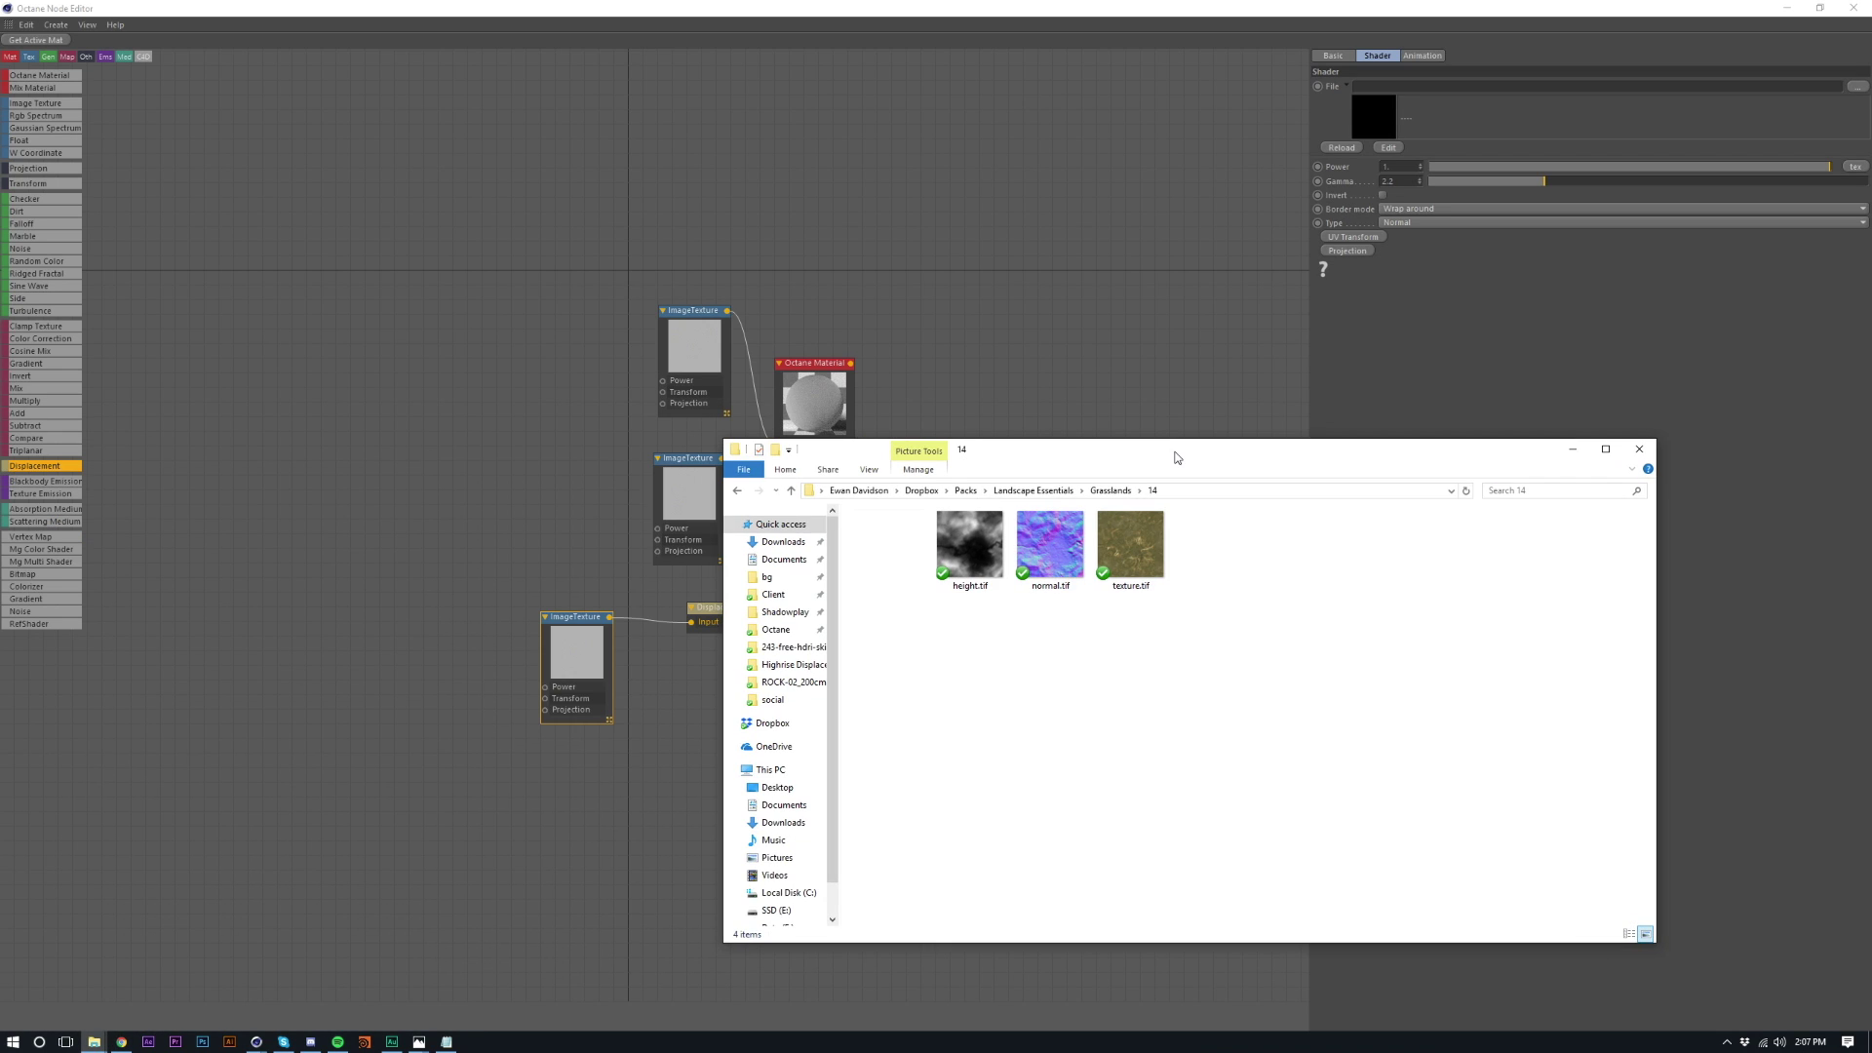
drag(1184, 444, 1332, 440)
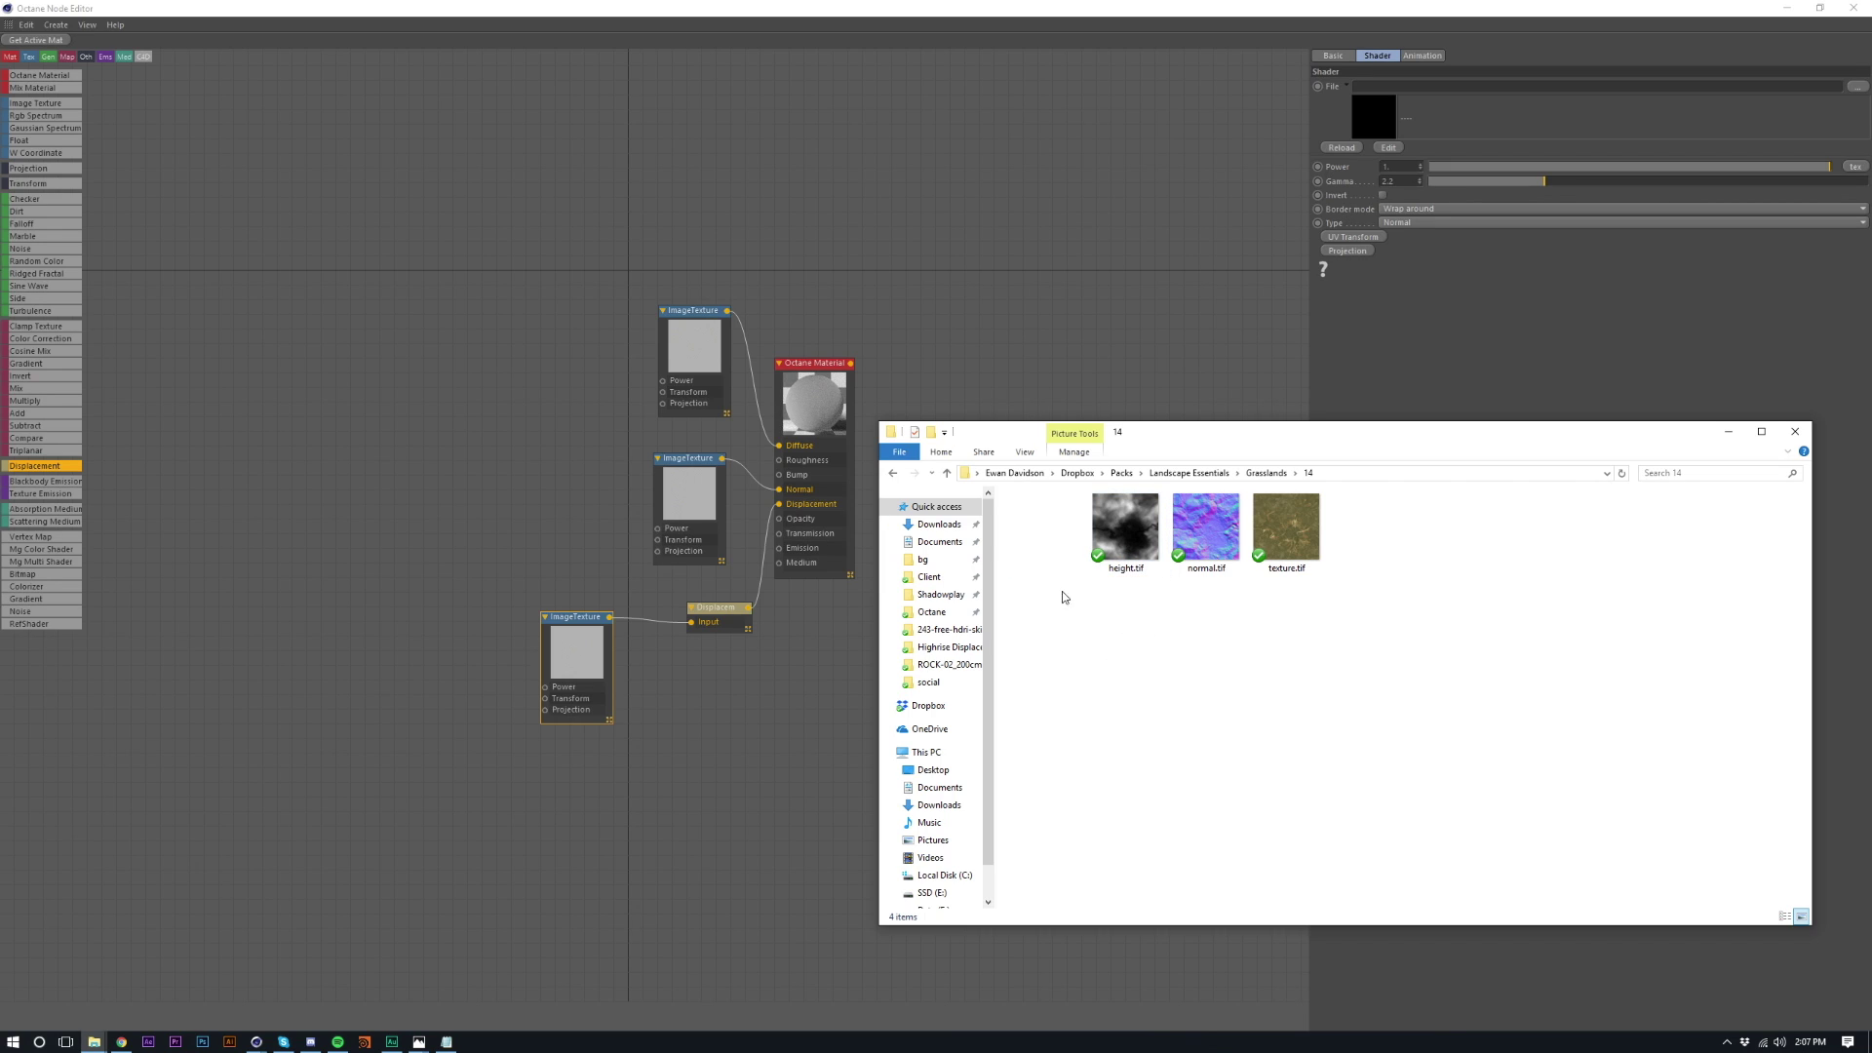
drag(1126, 531, 1397, 137)
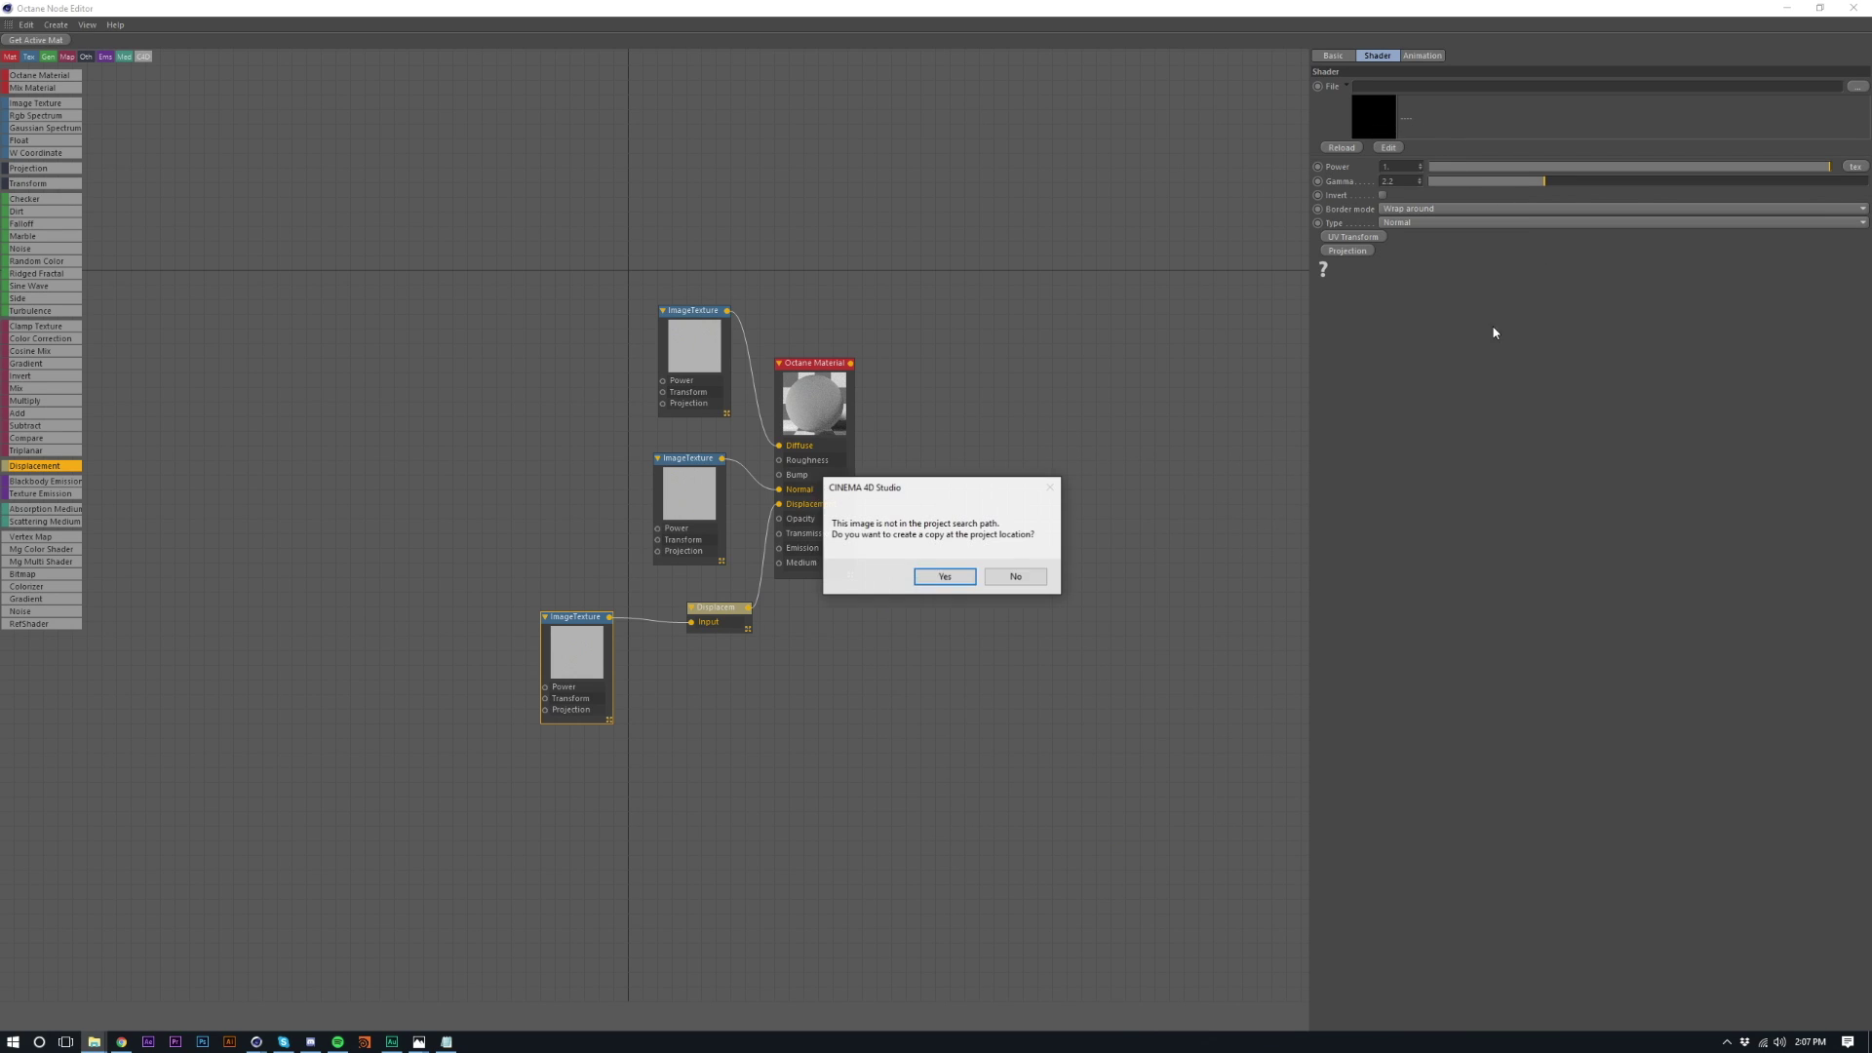
click(1009, 578)
- Load normal.tif into the Image Texture node feeding the Normal input, declining the copy to the project location
click(698, 519)
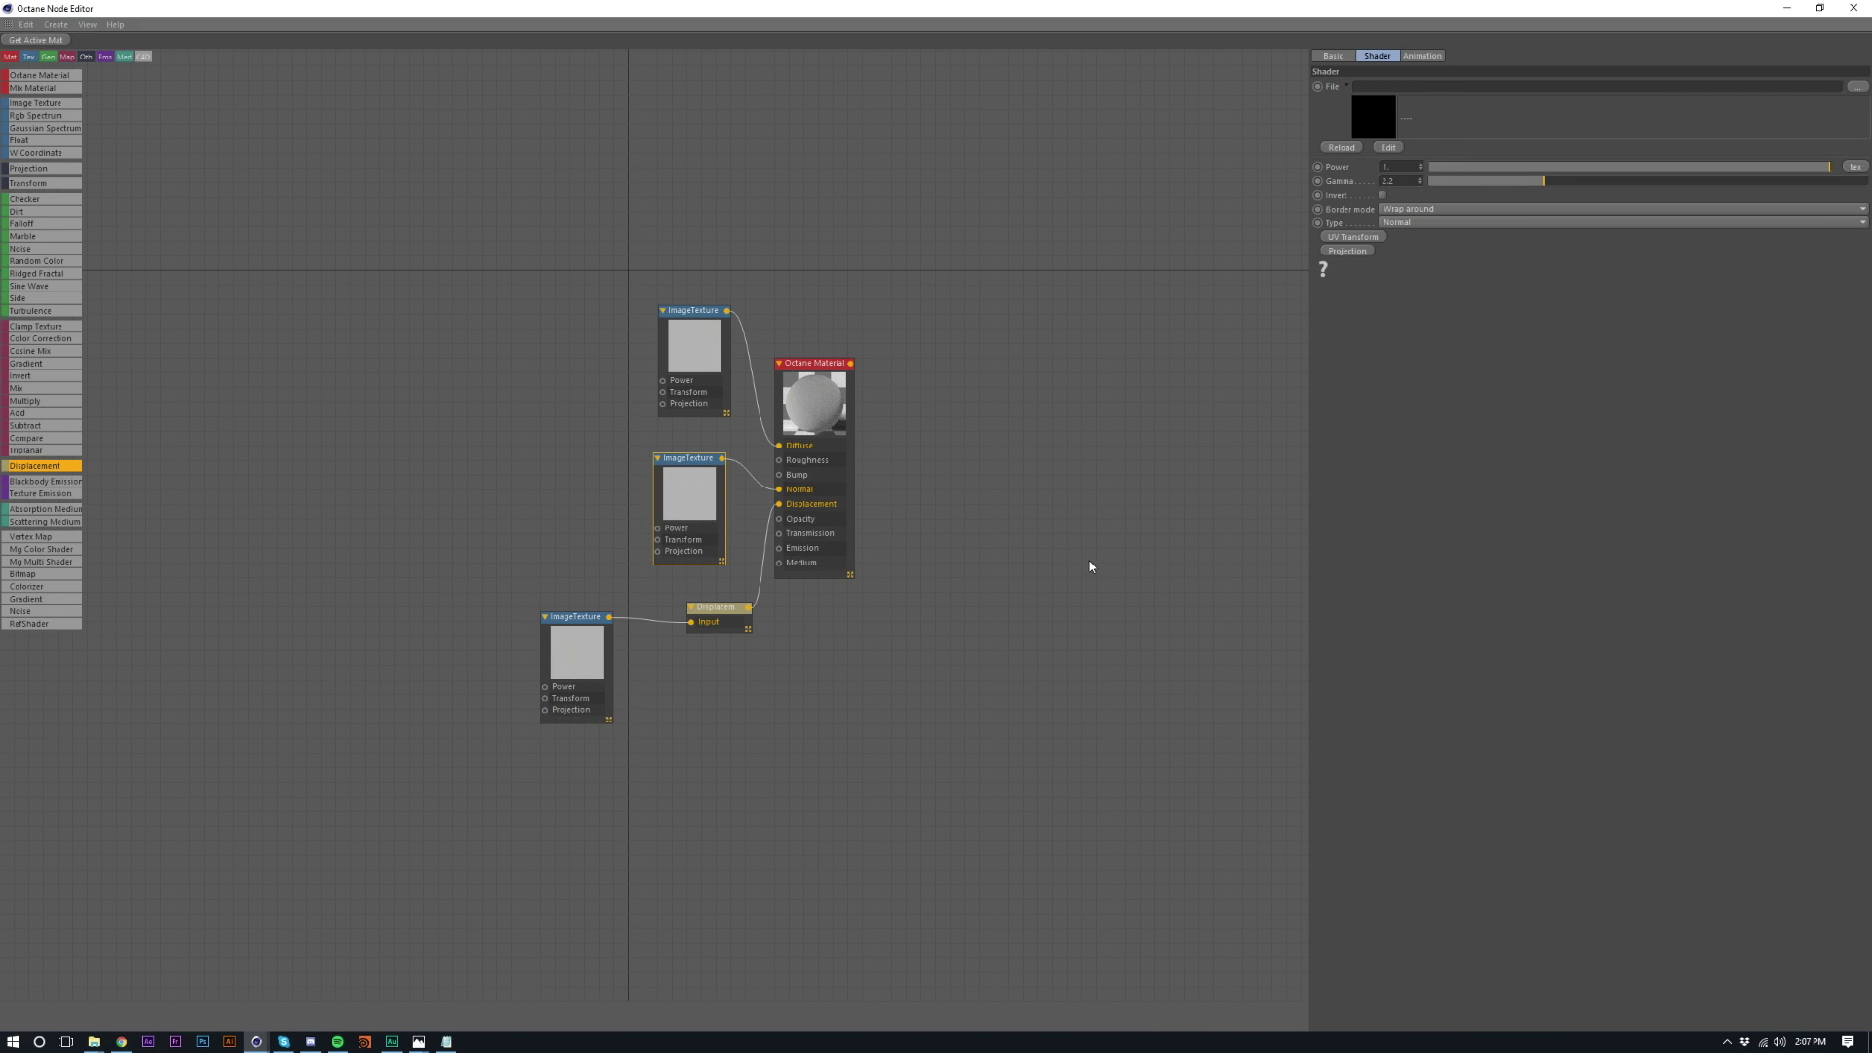
key(alt+Tab)
key(alt+Tab)
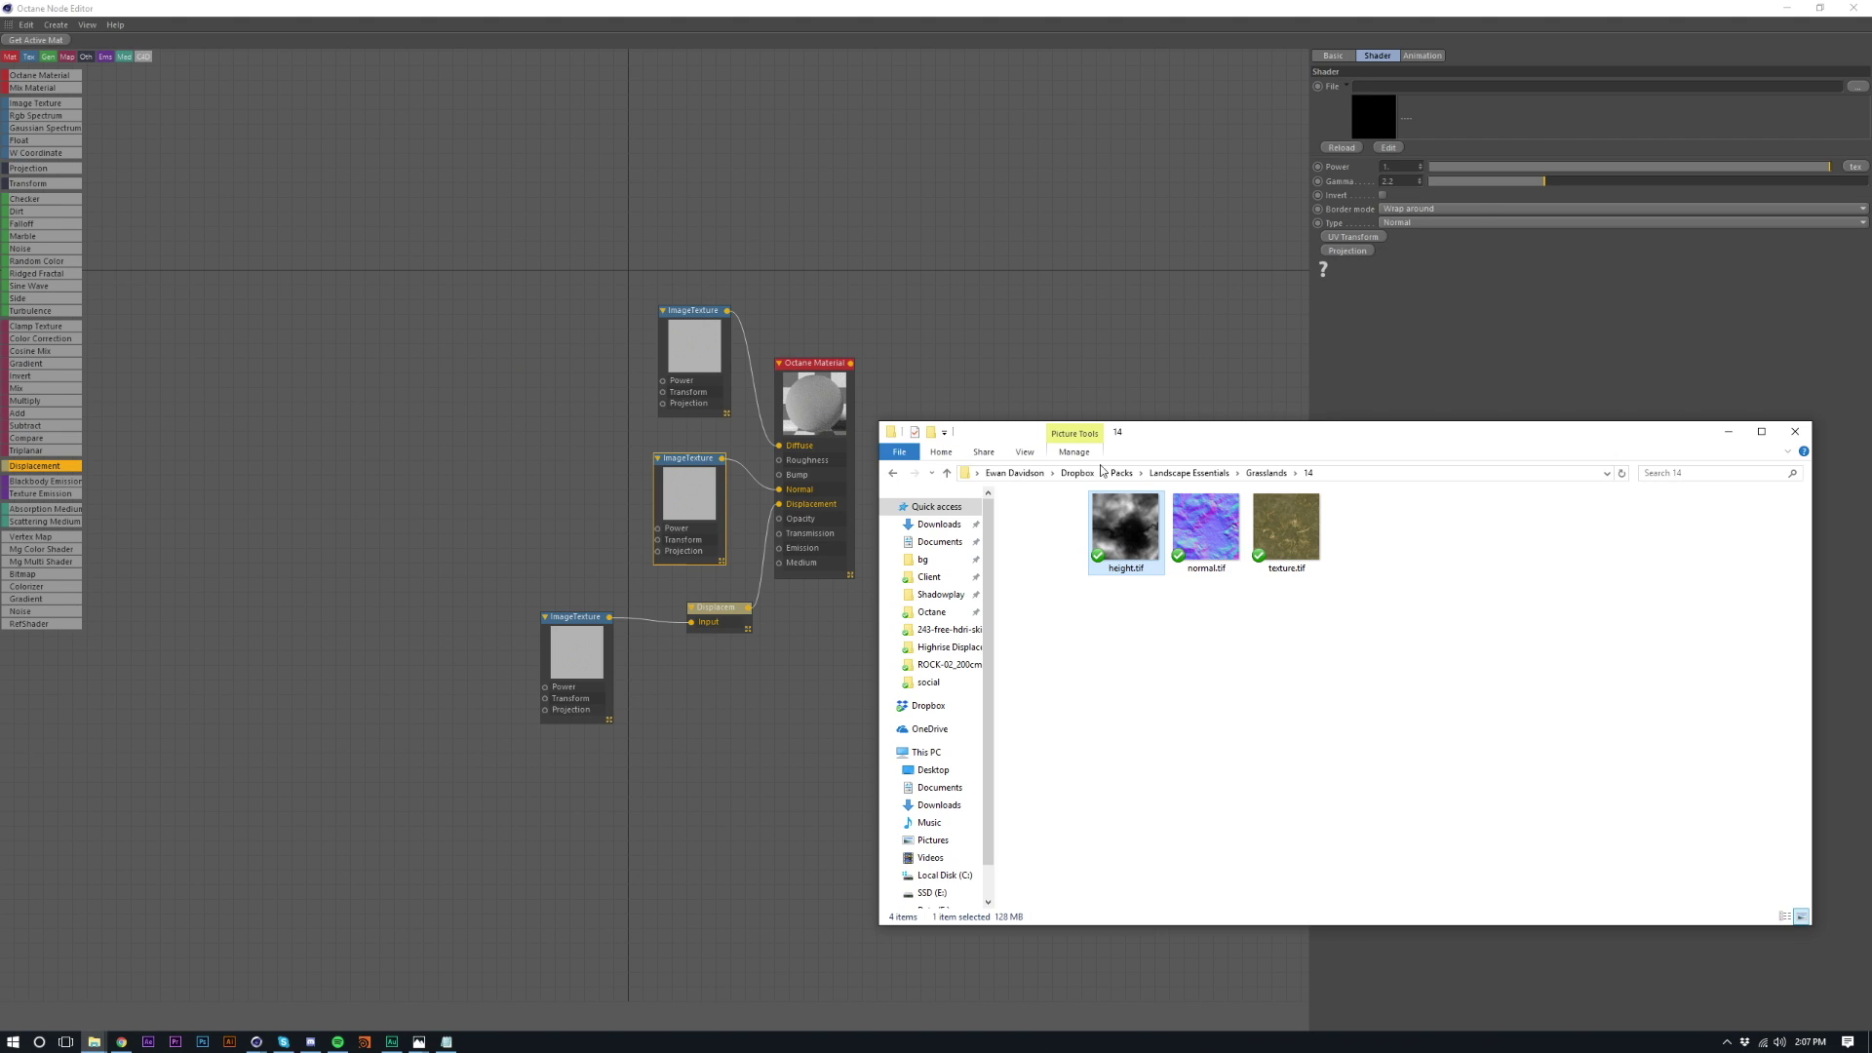
drag(1193, 433, 1871, 409)
drag(1871, 479, 722, 483)
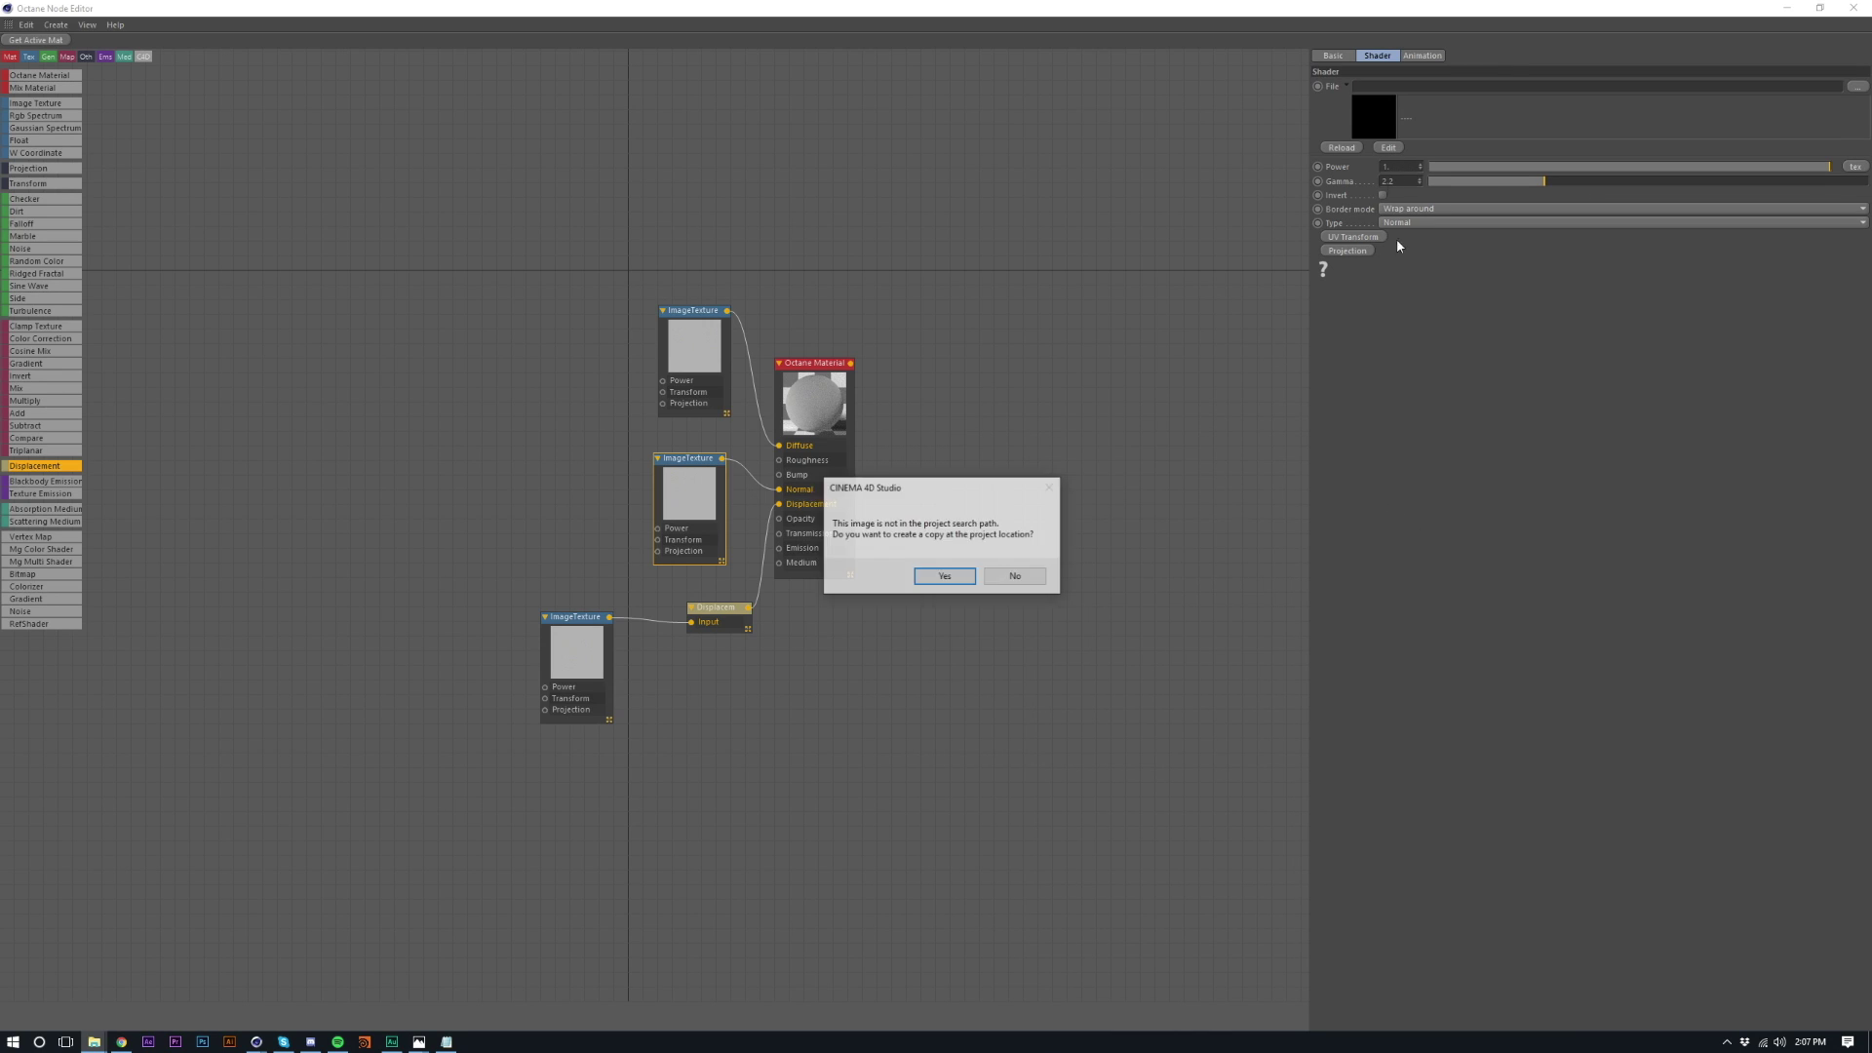
click(1014, 577)
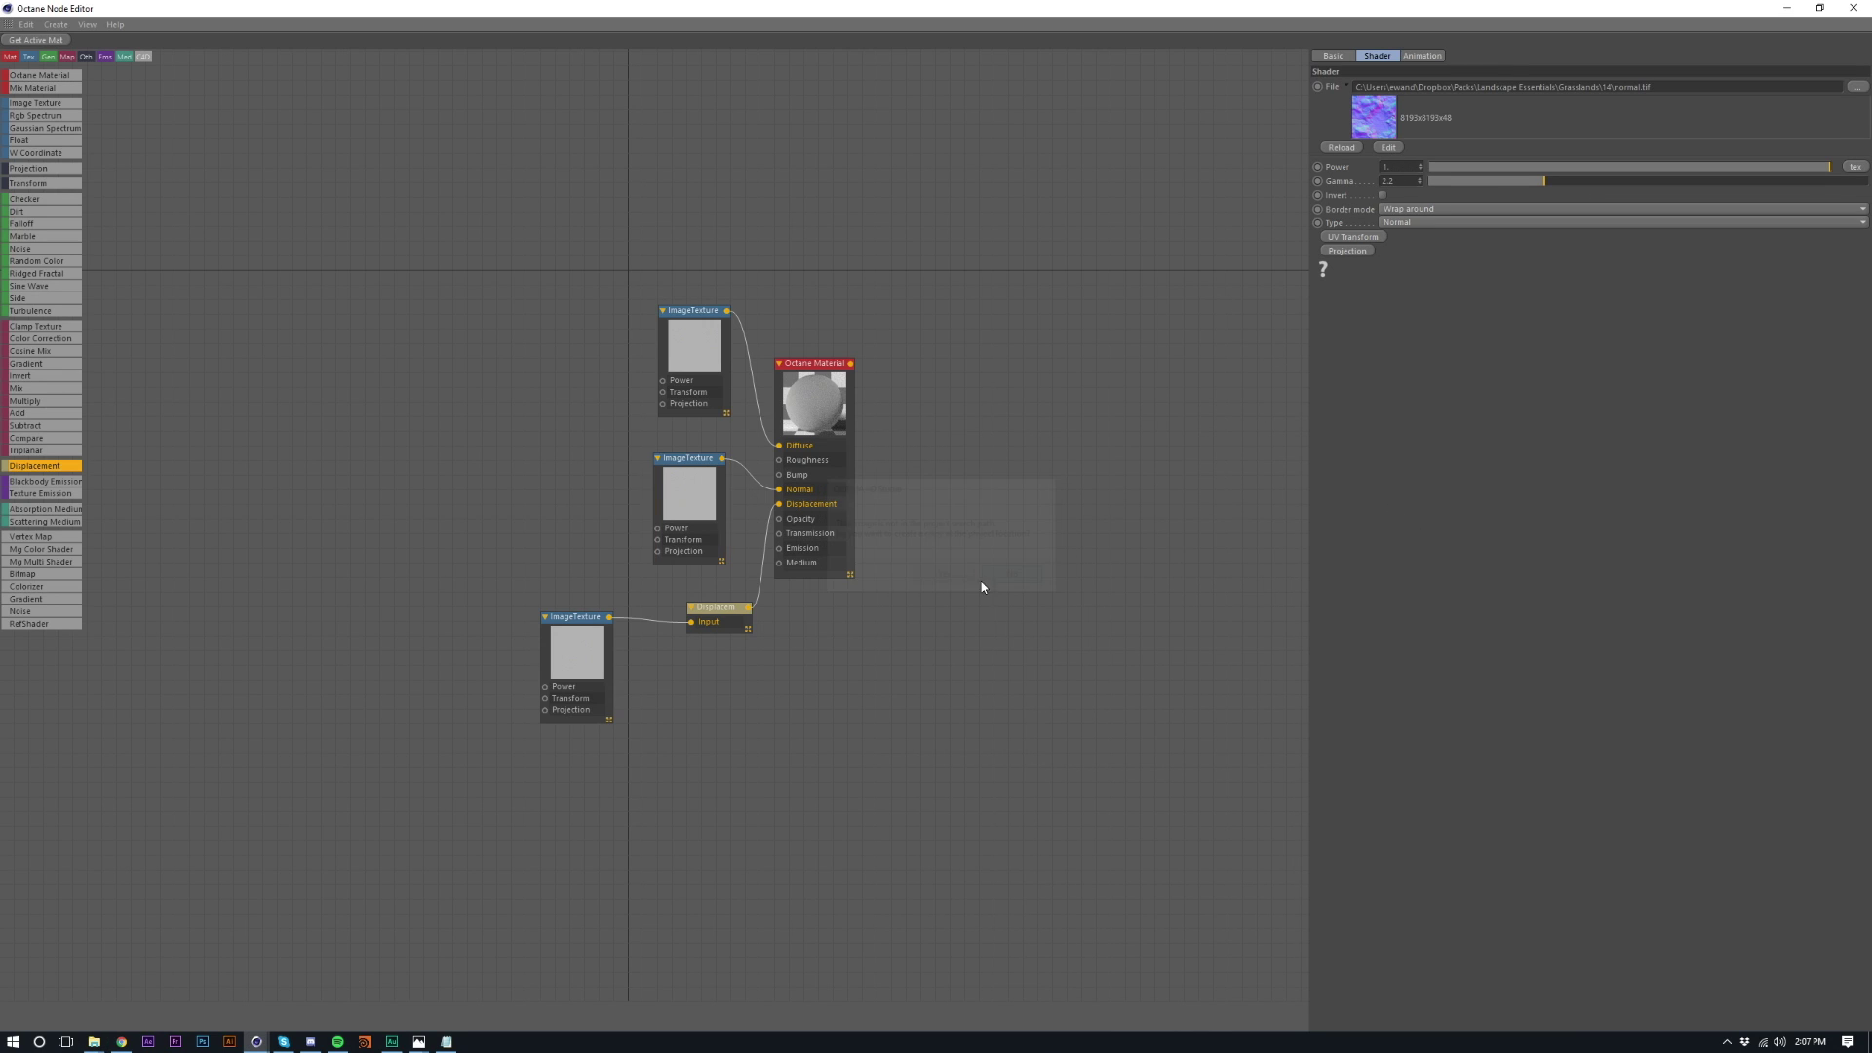
- Load texture.tif into the Image Texture node feeding the Diffuse input, without copying it to the project location
click(694, 344)
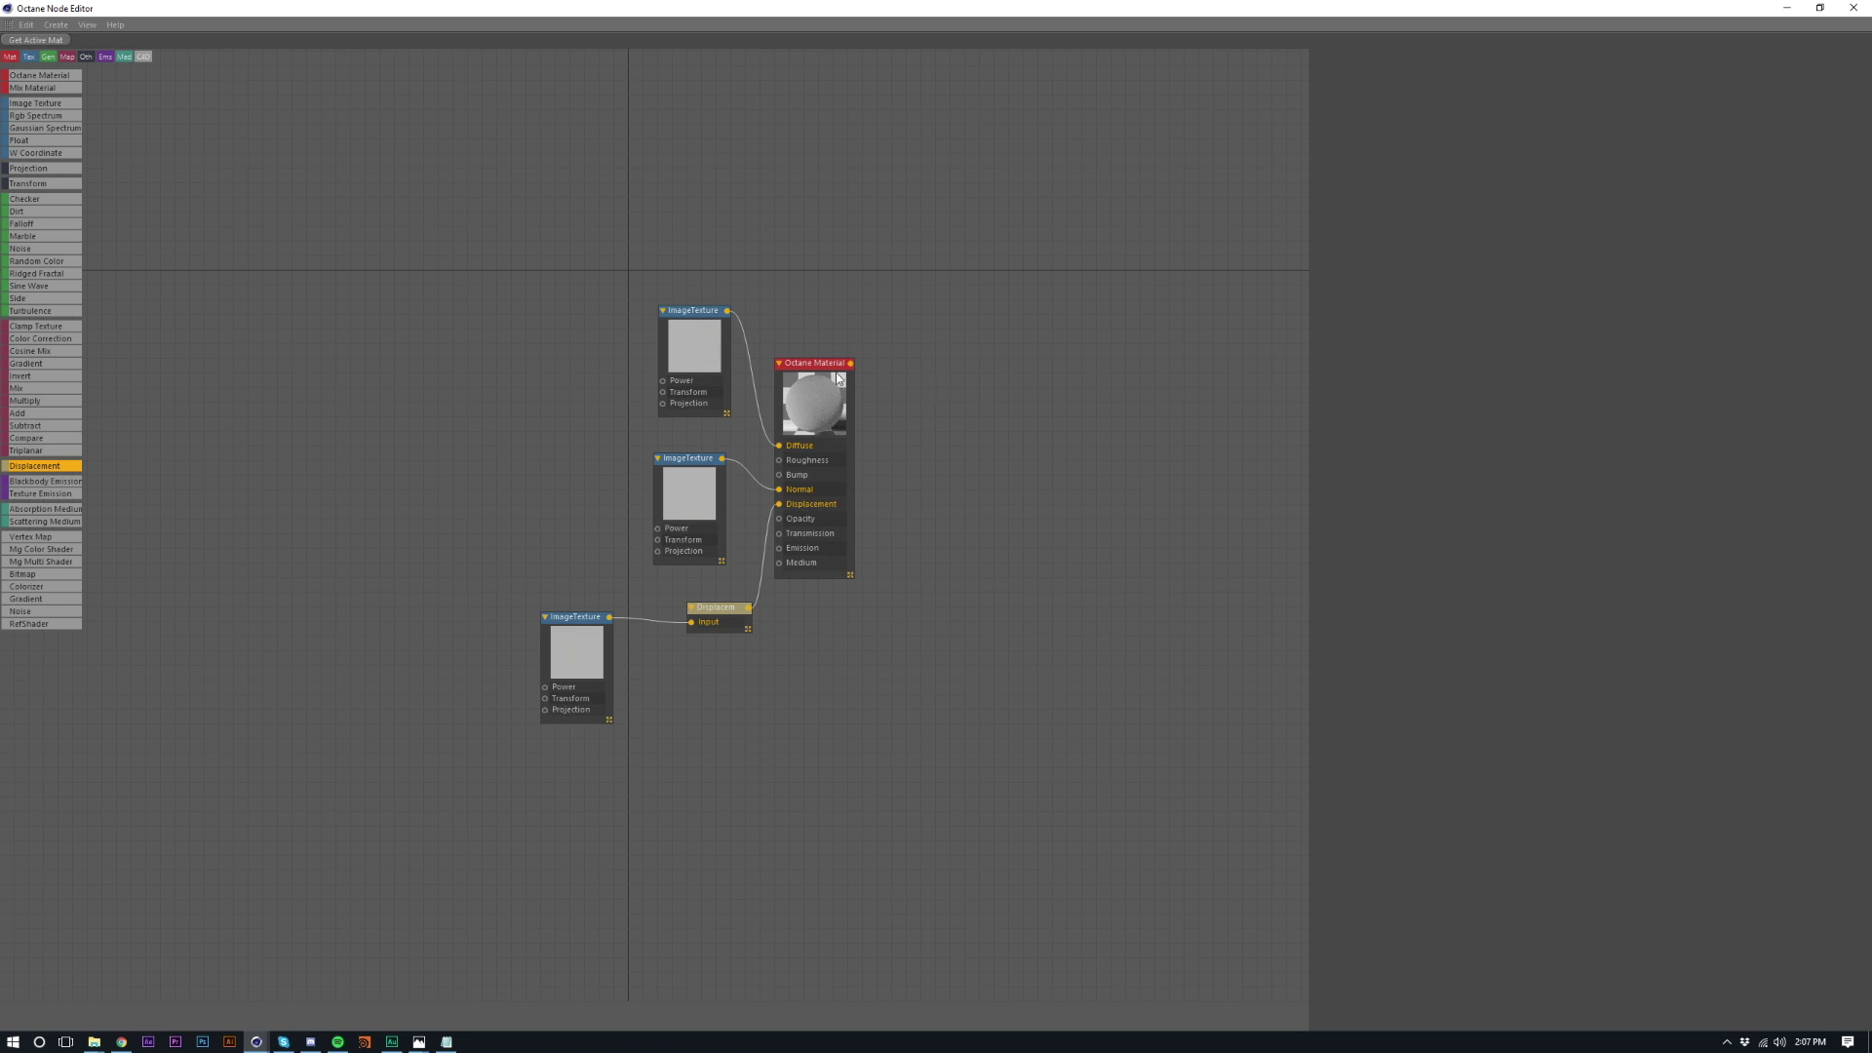
drag(1277, 166, 1359, 138)
click(997, 583)
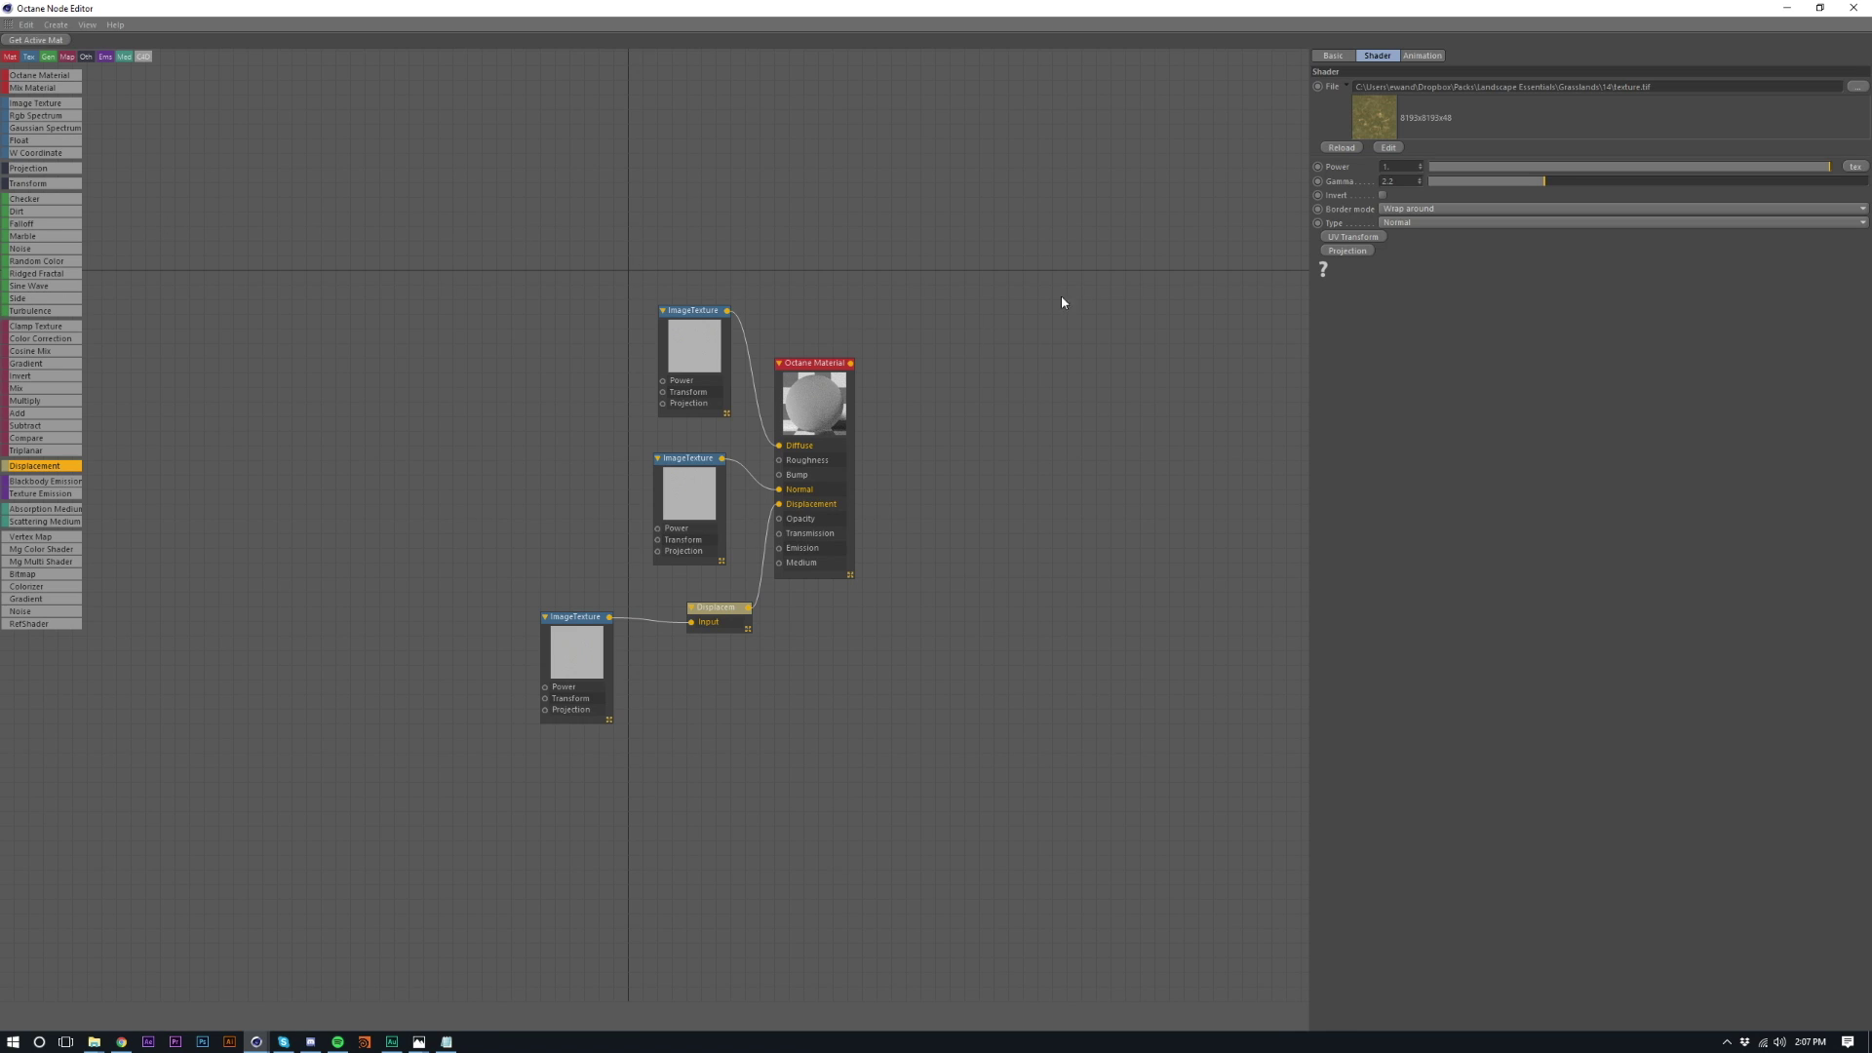
- Add a Transform node and connect it to the Transform input of the diffuse Image Texture node
click(180, 281)
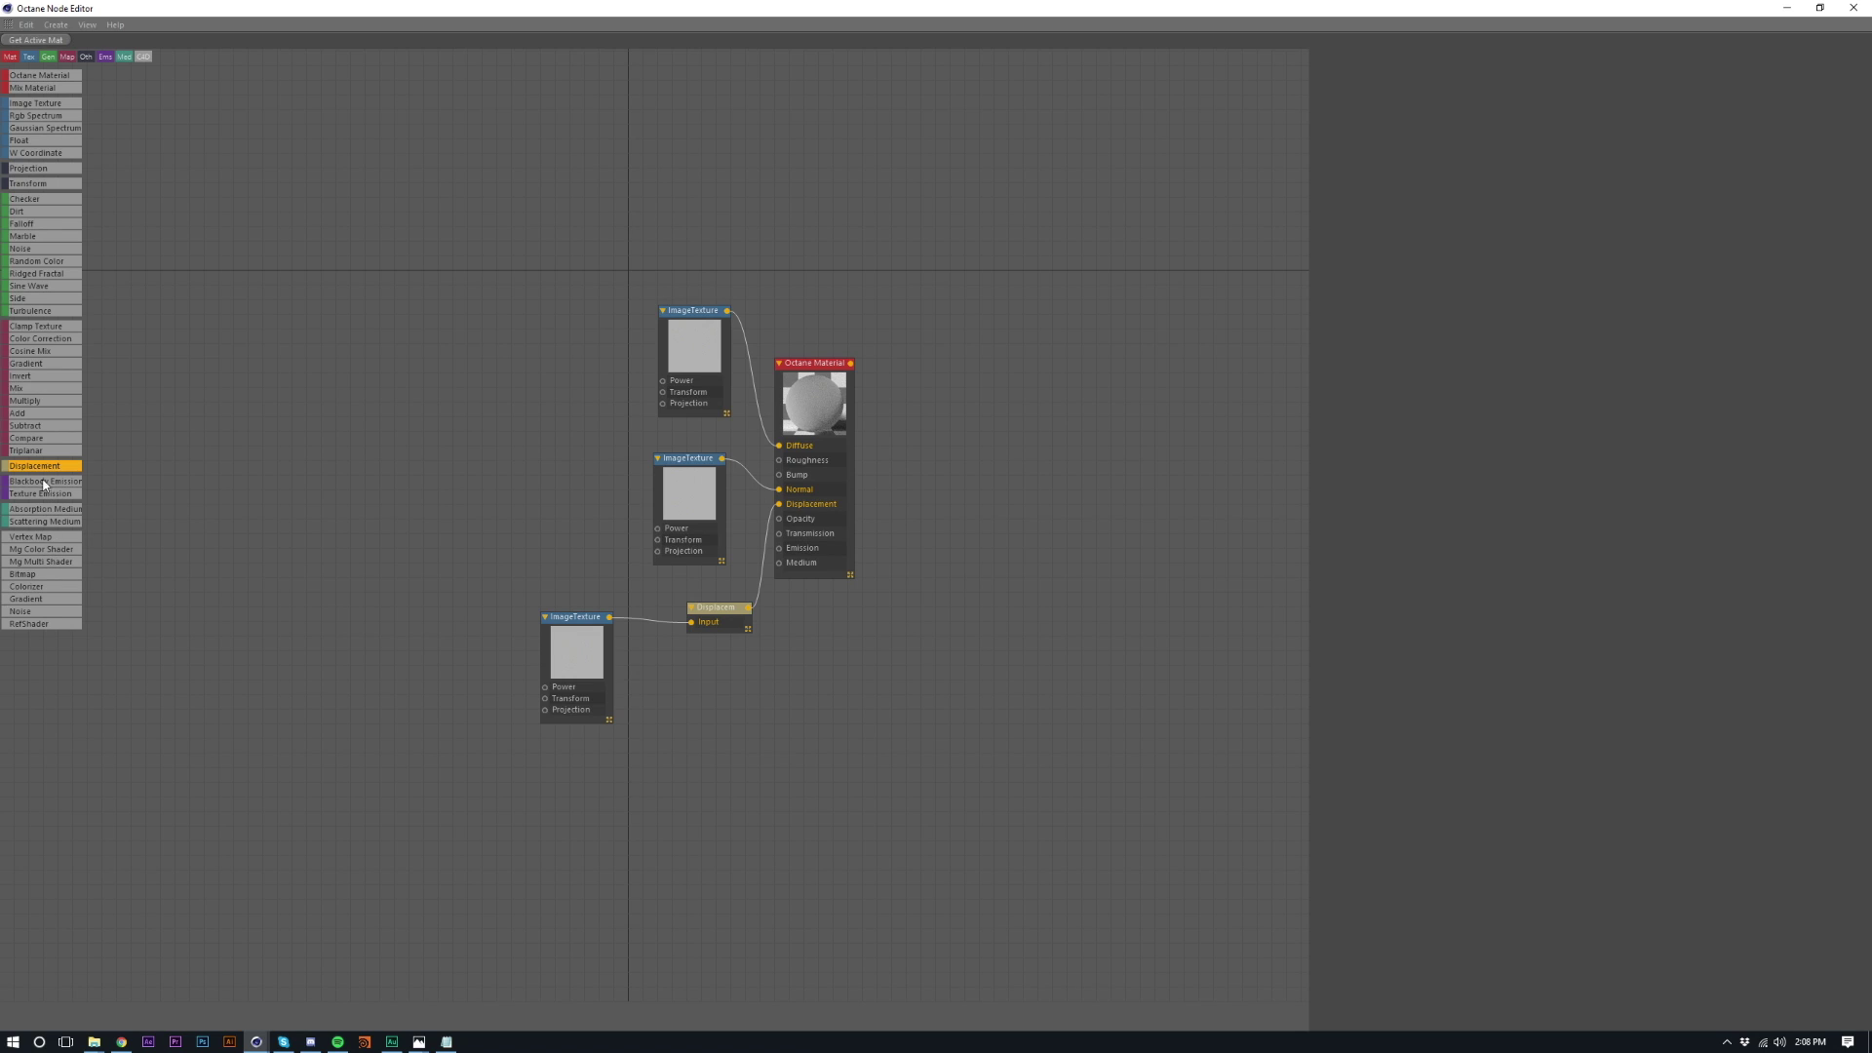
click(32, 185)
click(599, 397)
drag(630, 383, 663, 392)
drag(660, 525, 627, 548)
- Place the Transform node level with the top of the diffuse texture node and turn on Lock Aspect Ratio for its scale
click(586, 384)
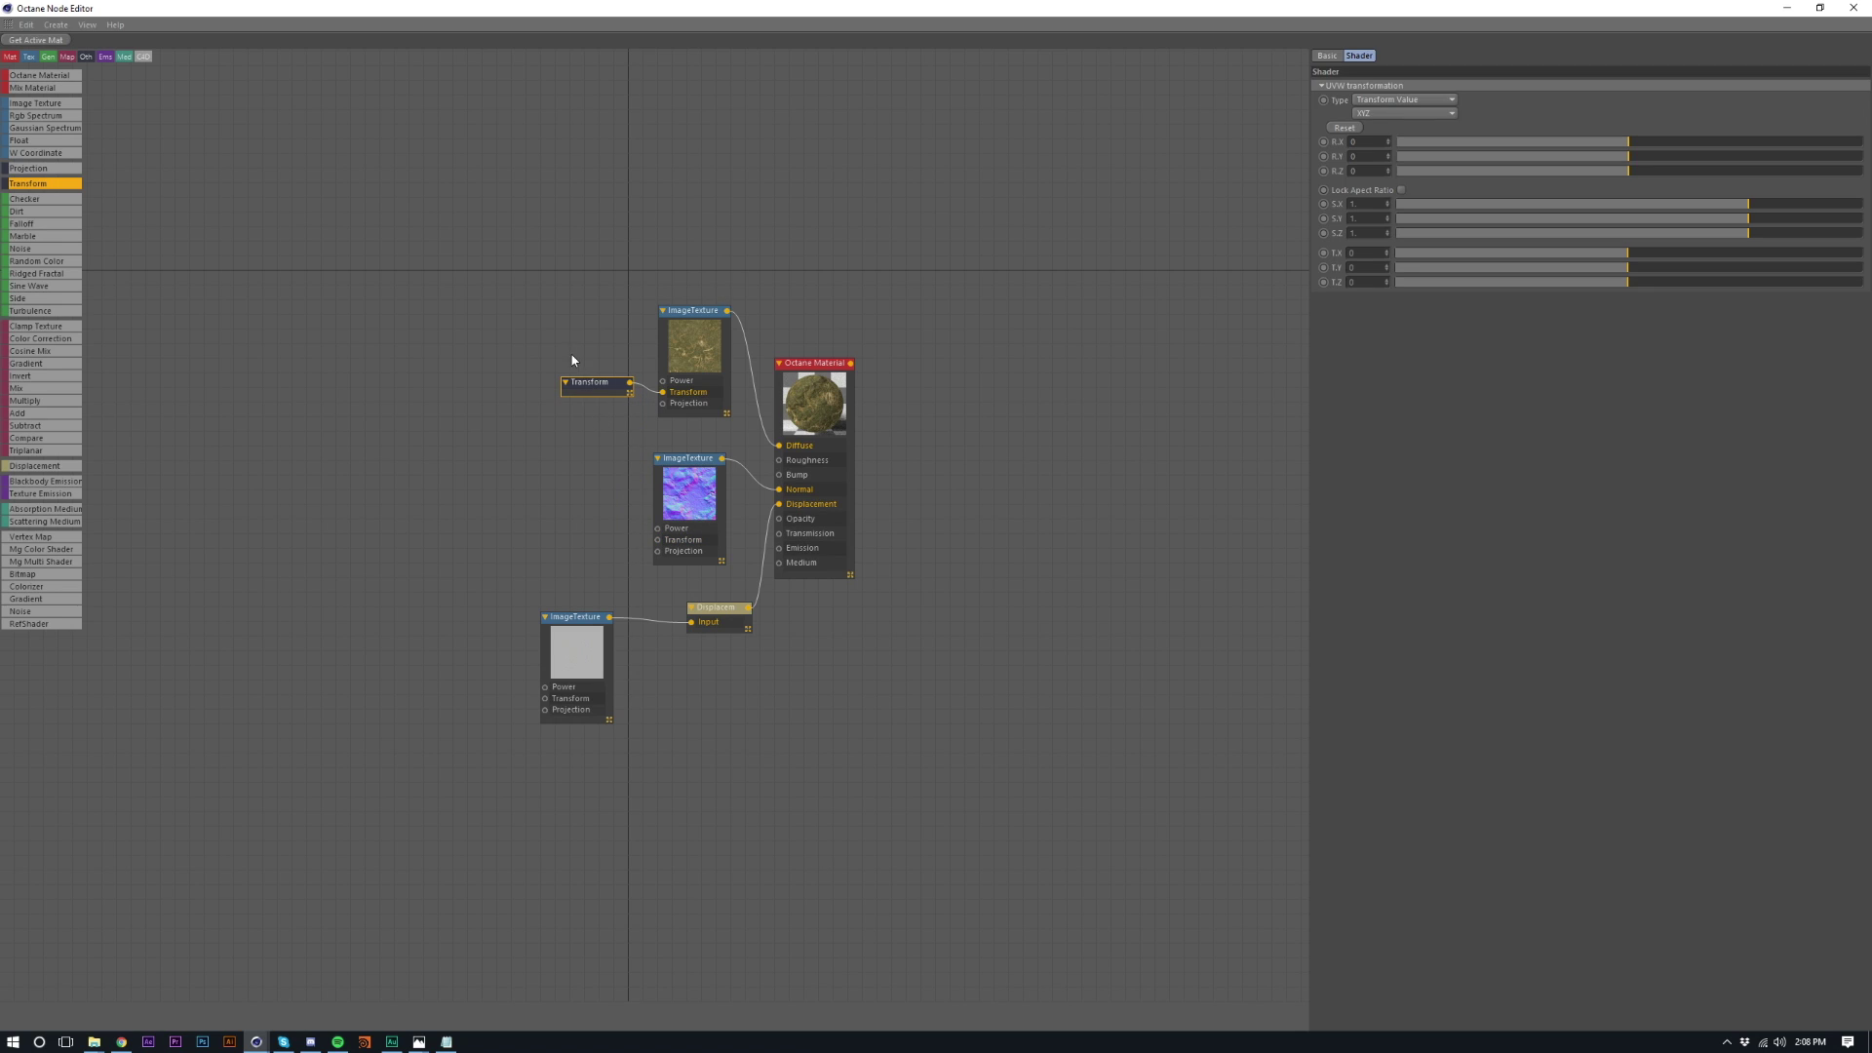
click(607, 381)
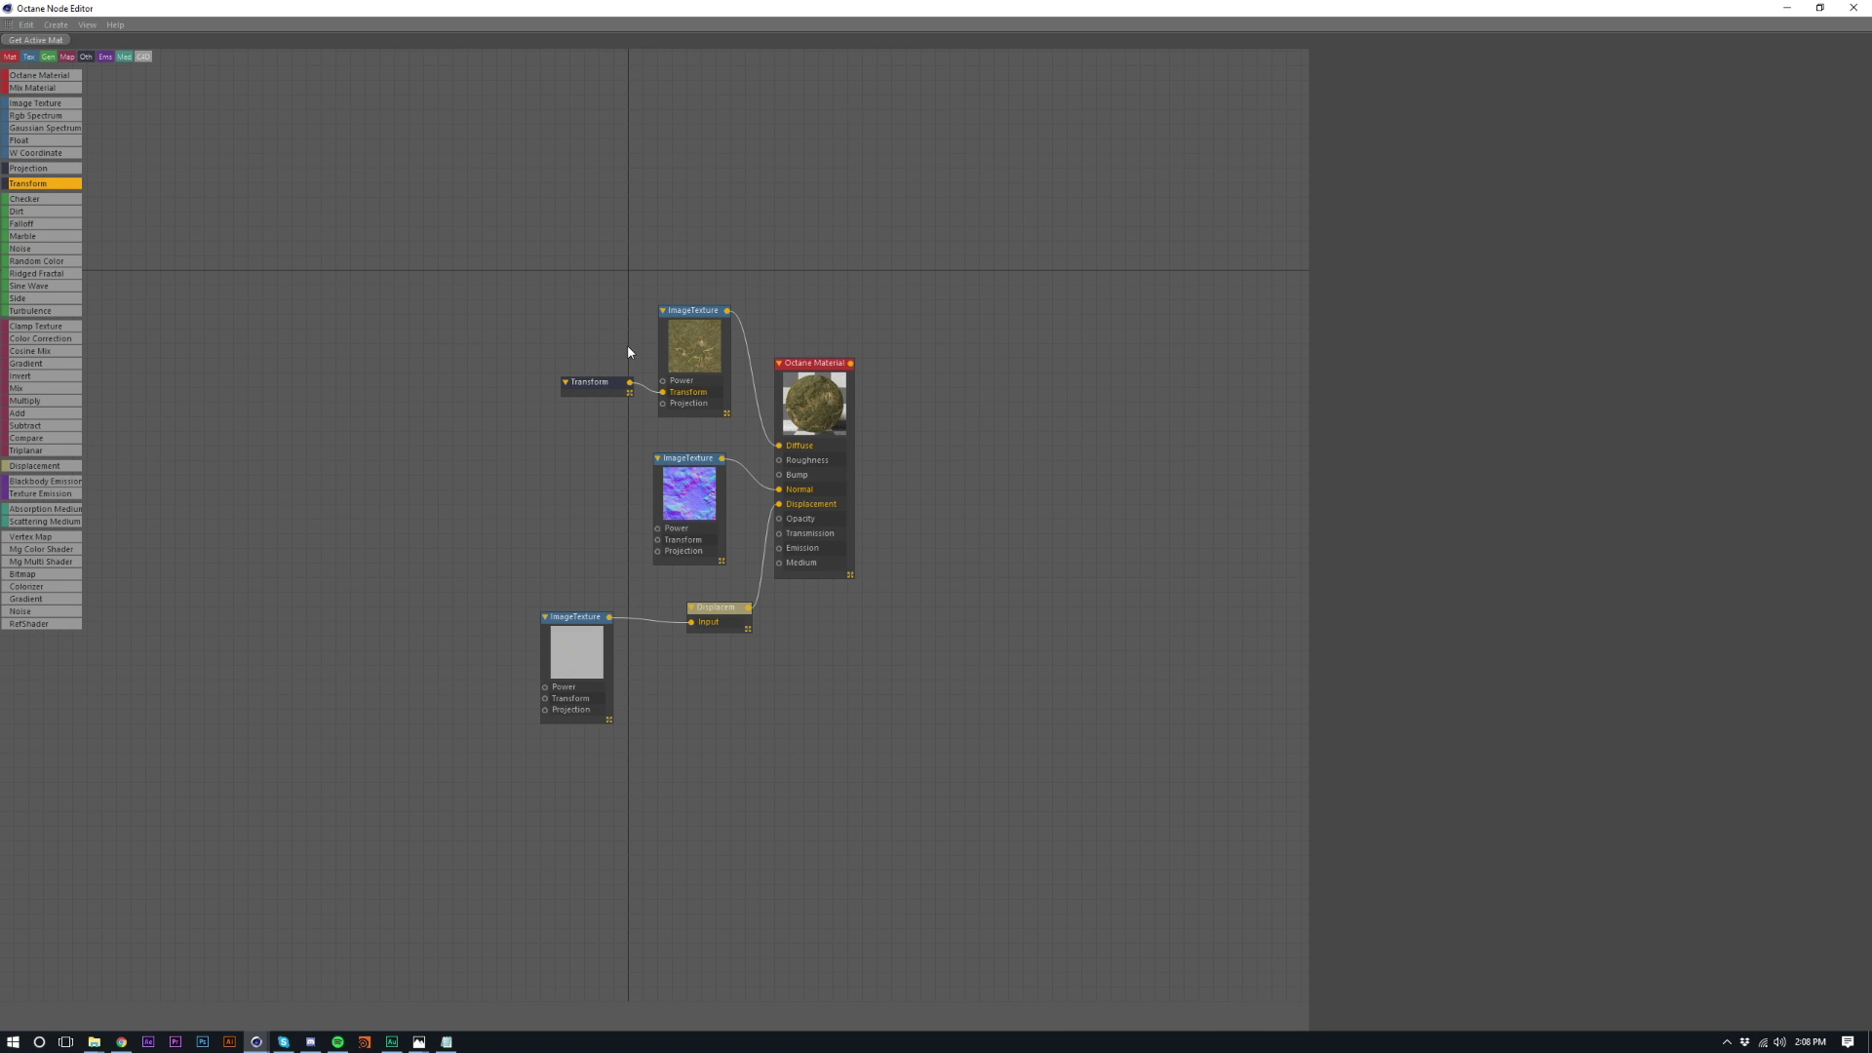
drag(604, 385, 625, 313)
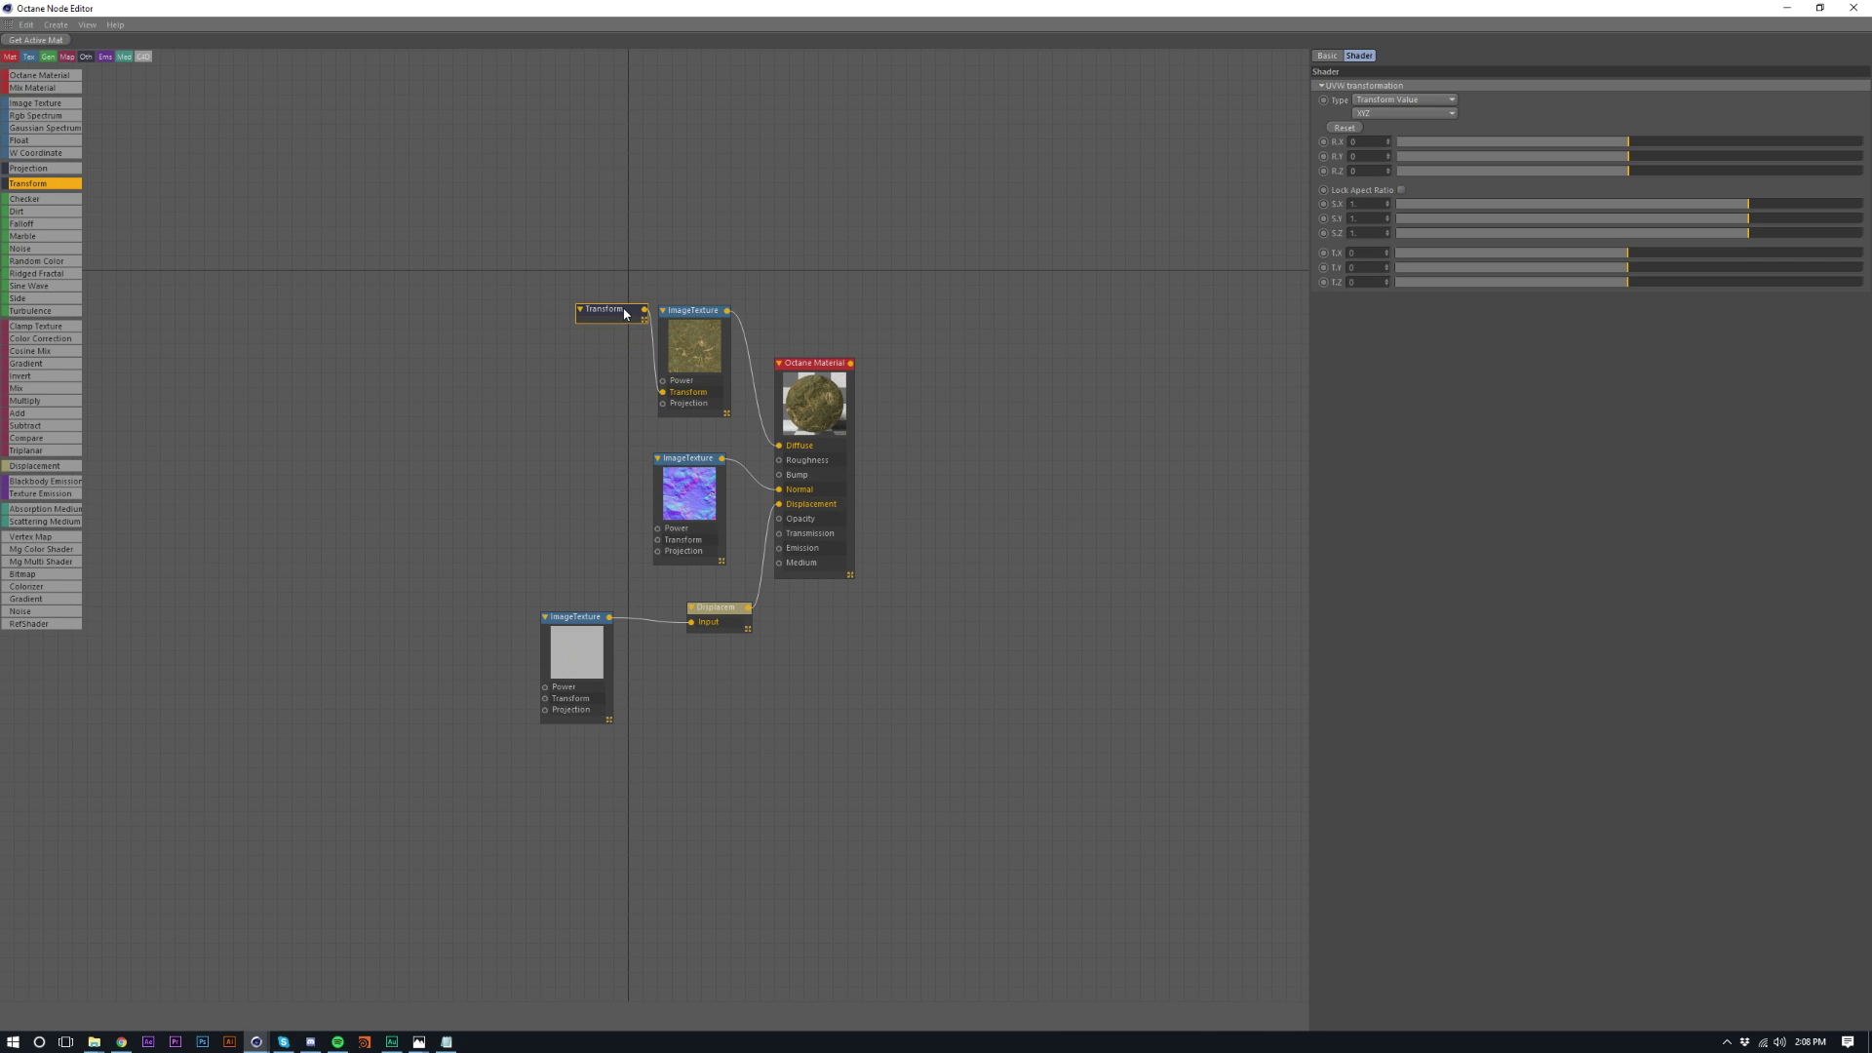
click(1401, 190)
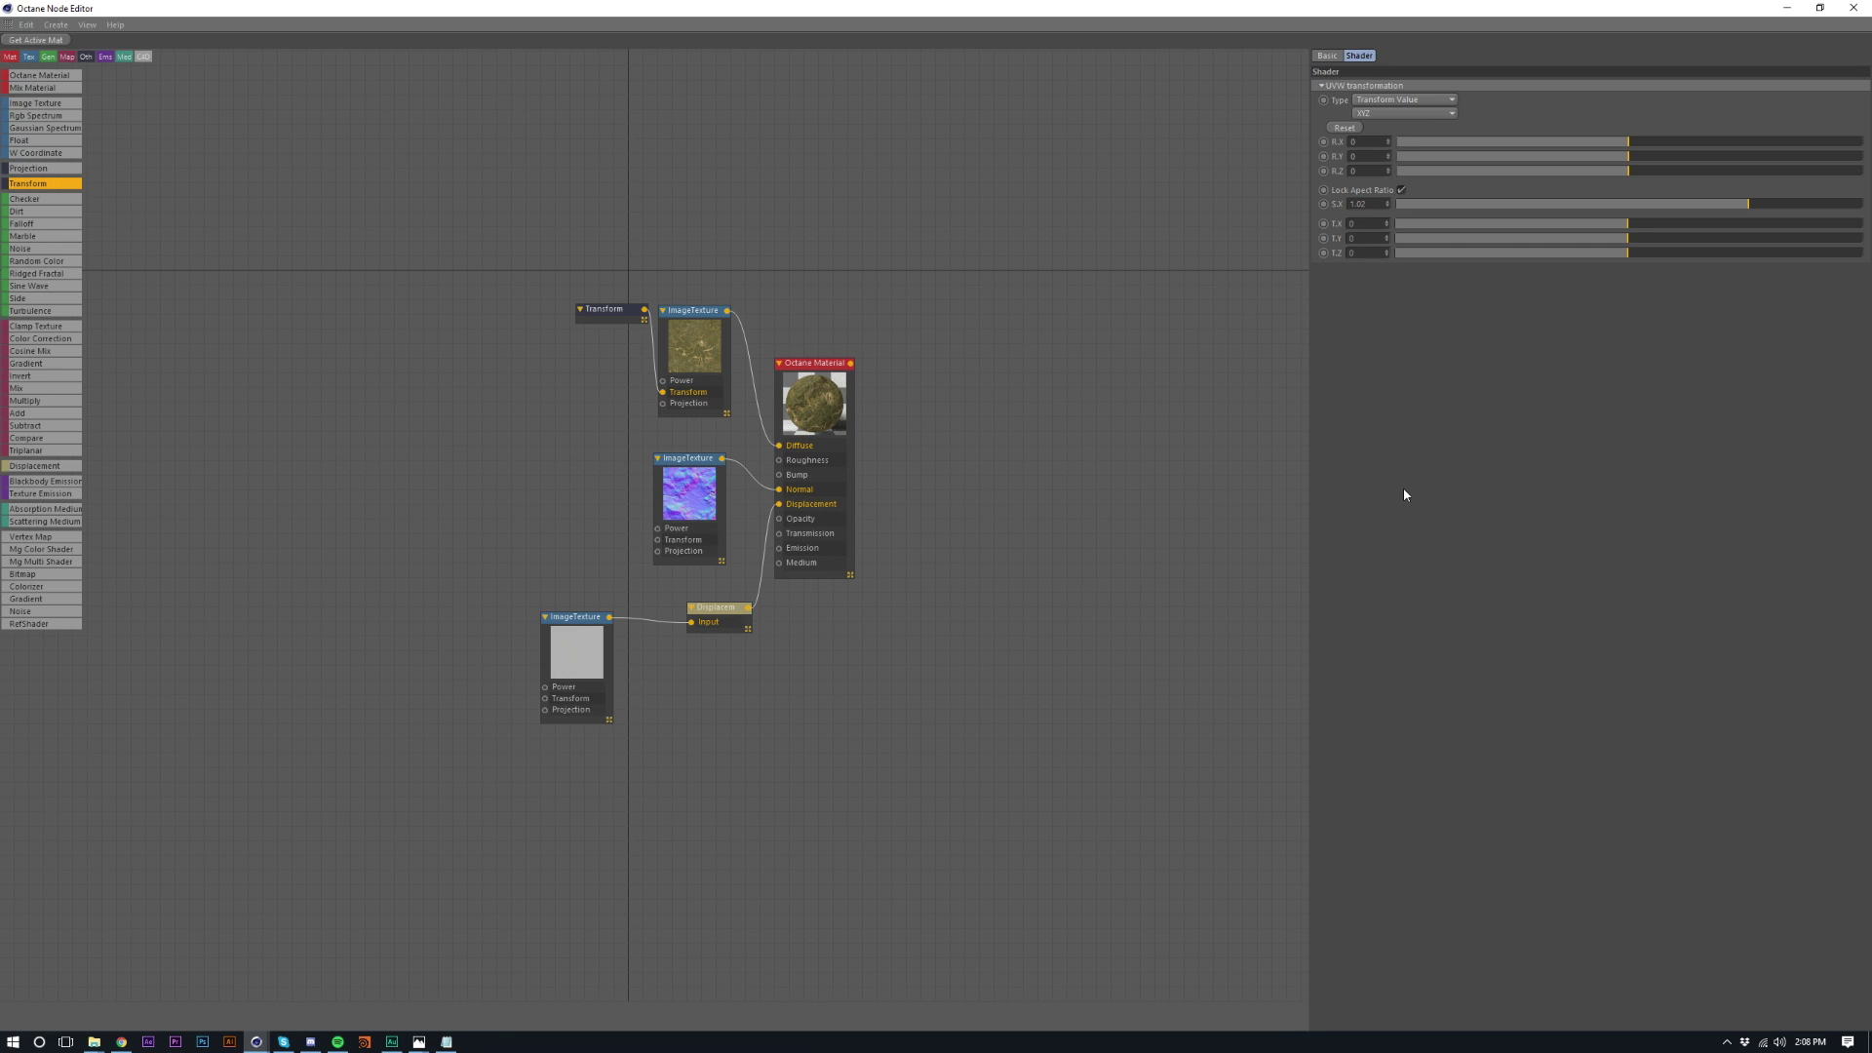
click(1159, 524)
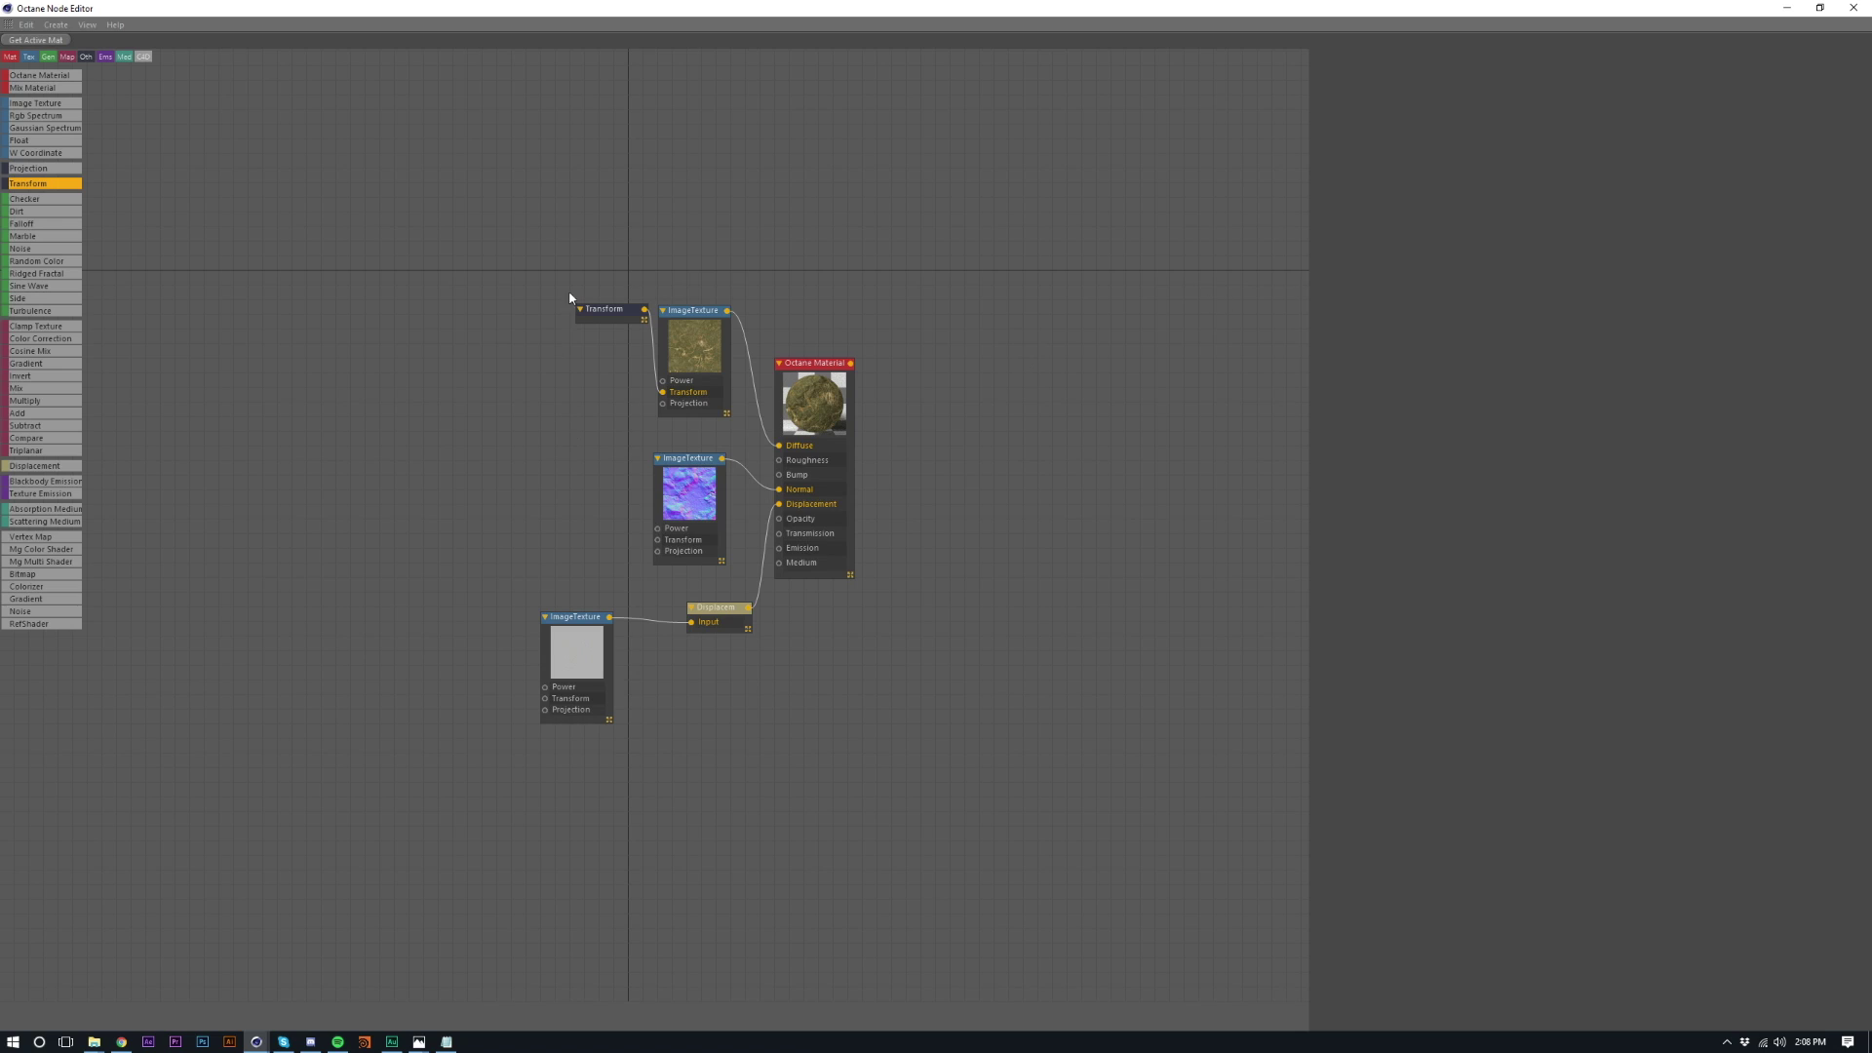
- Duplicate the Transform node twice, connecting one copy to the normal texture's Transform input and the other to the height texture's
drag(614, 342, 618, 629)
drag(650, 519, 491, 709)
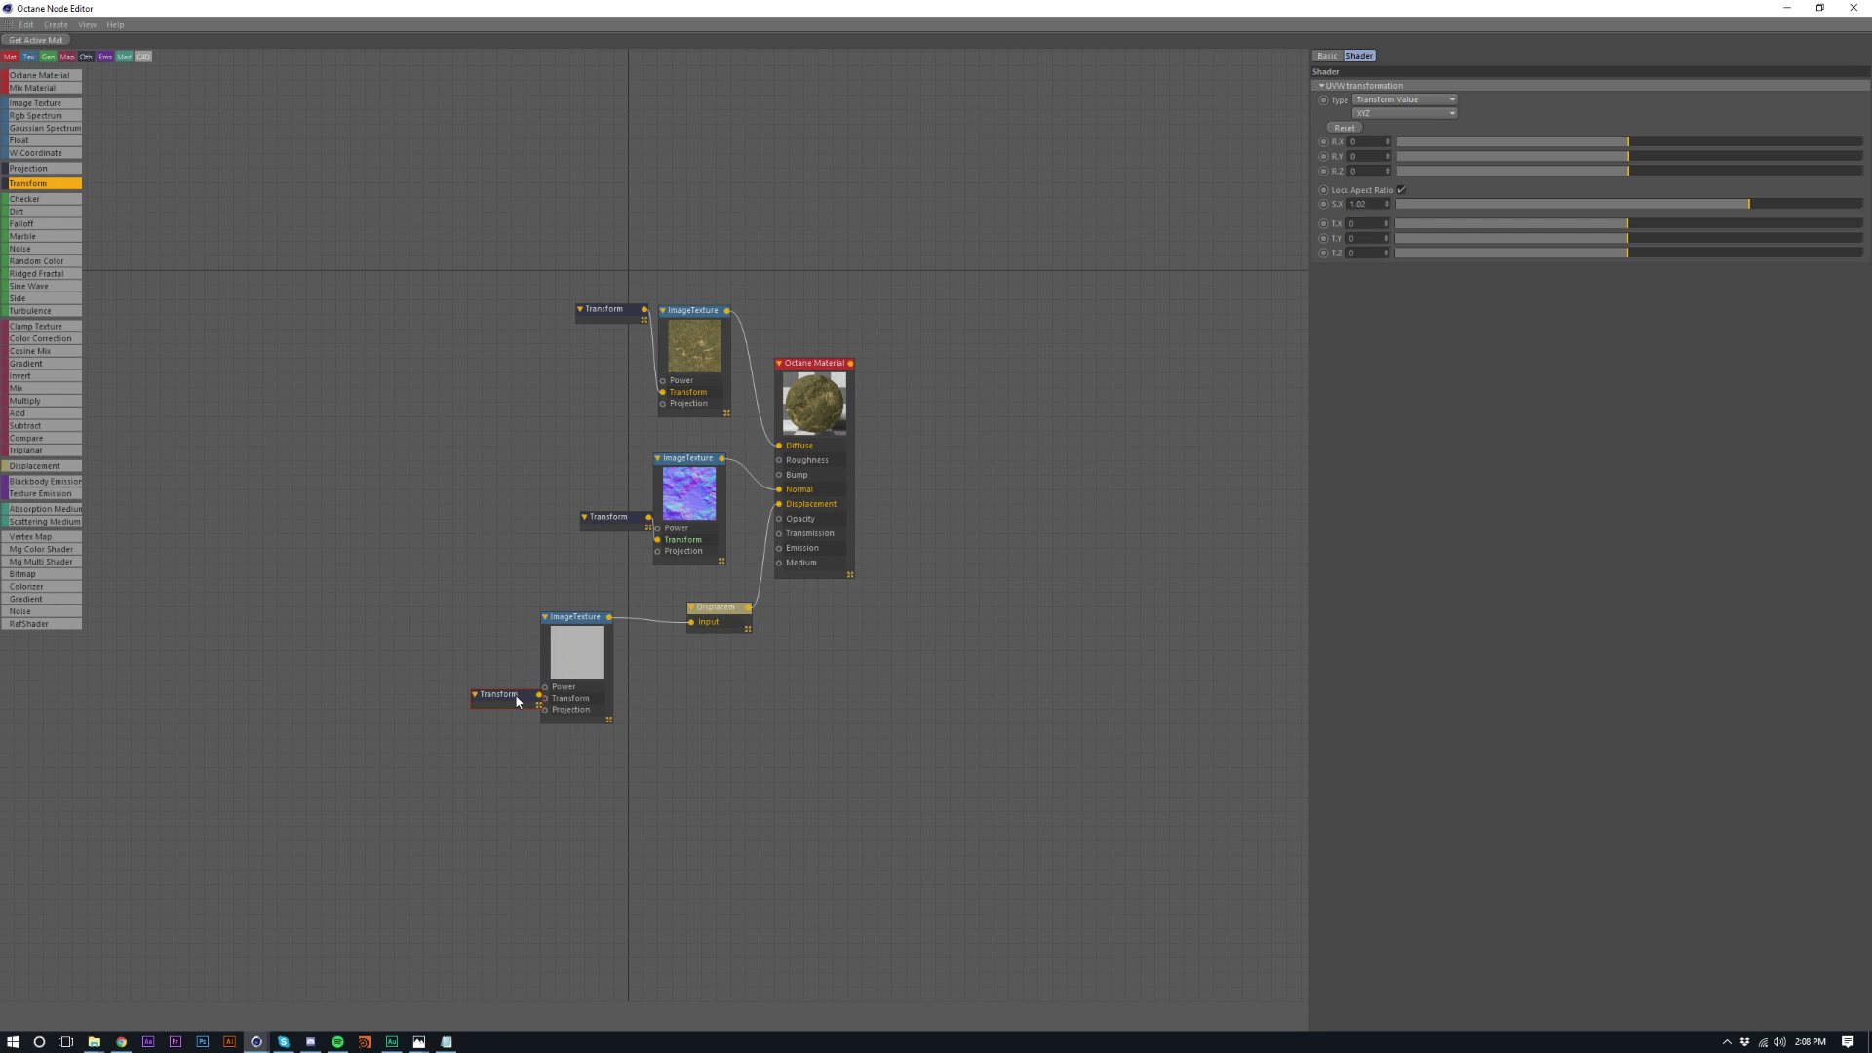
drag(517, 700, 495, 697)
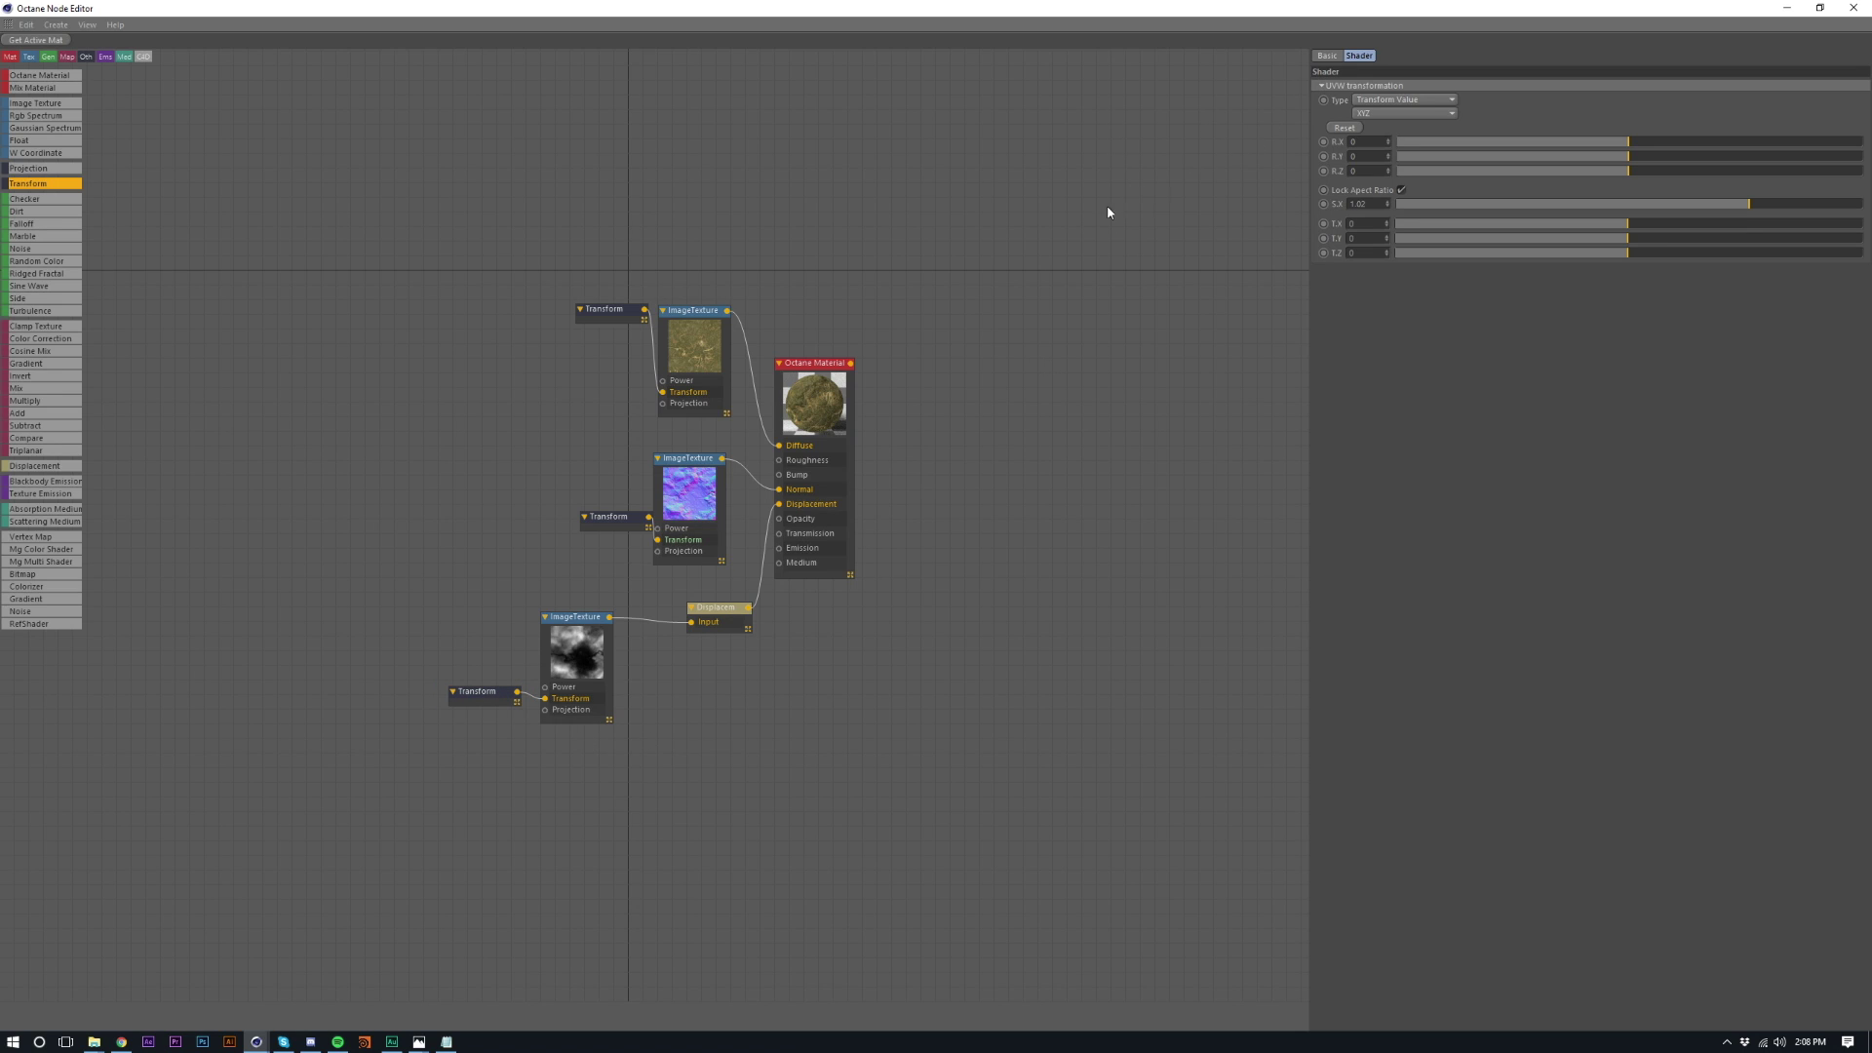
- Leave the Node Editor and raise the material's displacement amount to about 105 cm
drag(1130, 14, 1133, 0)
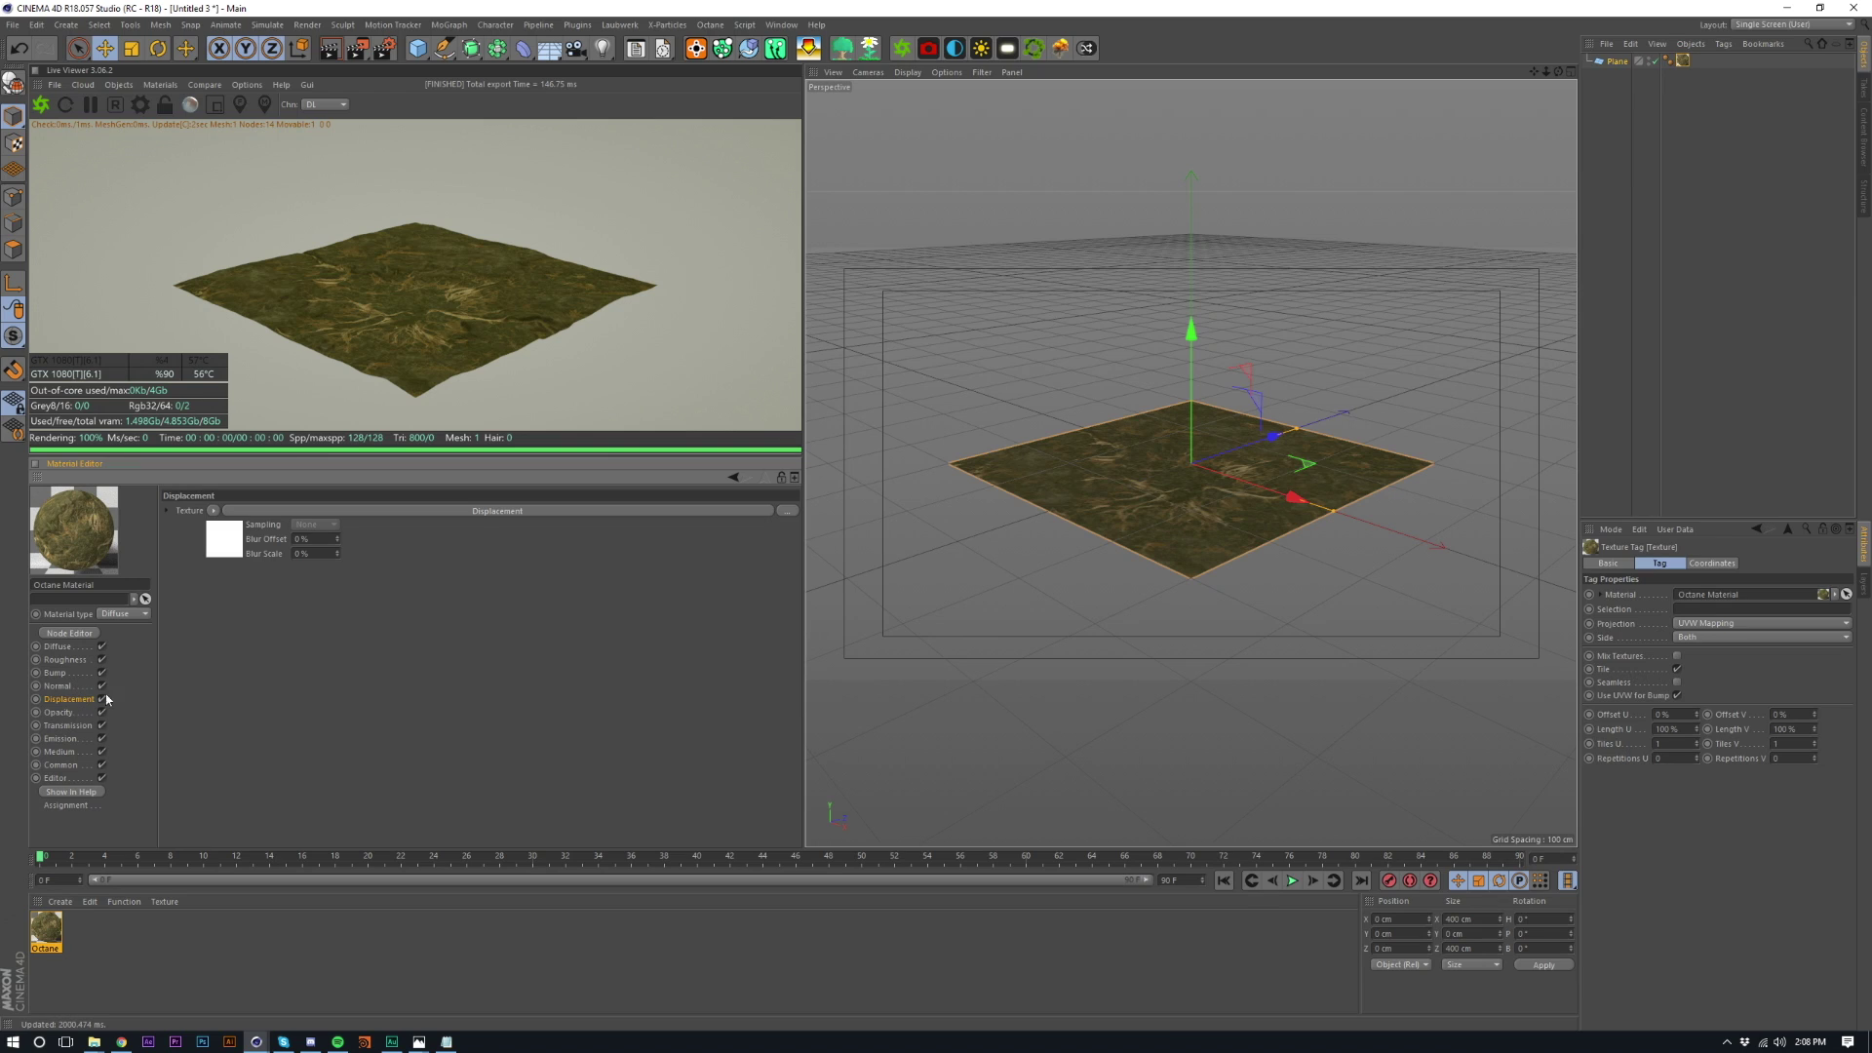
click(212, 546)
drag(353, 587, 804, 583)
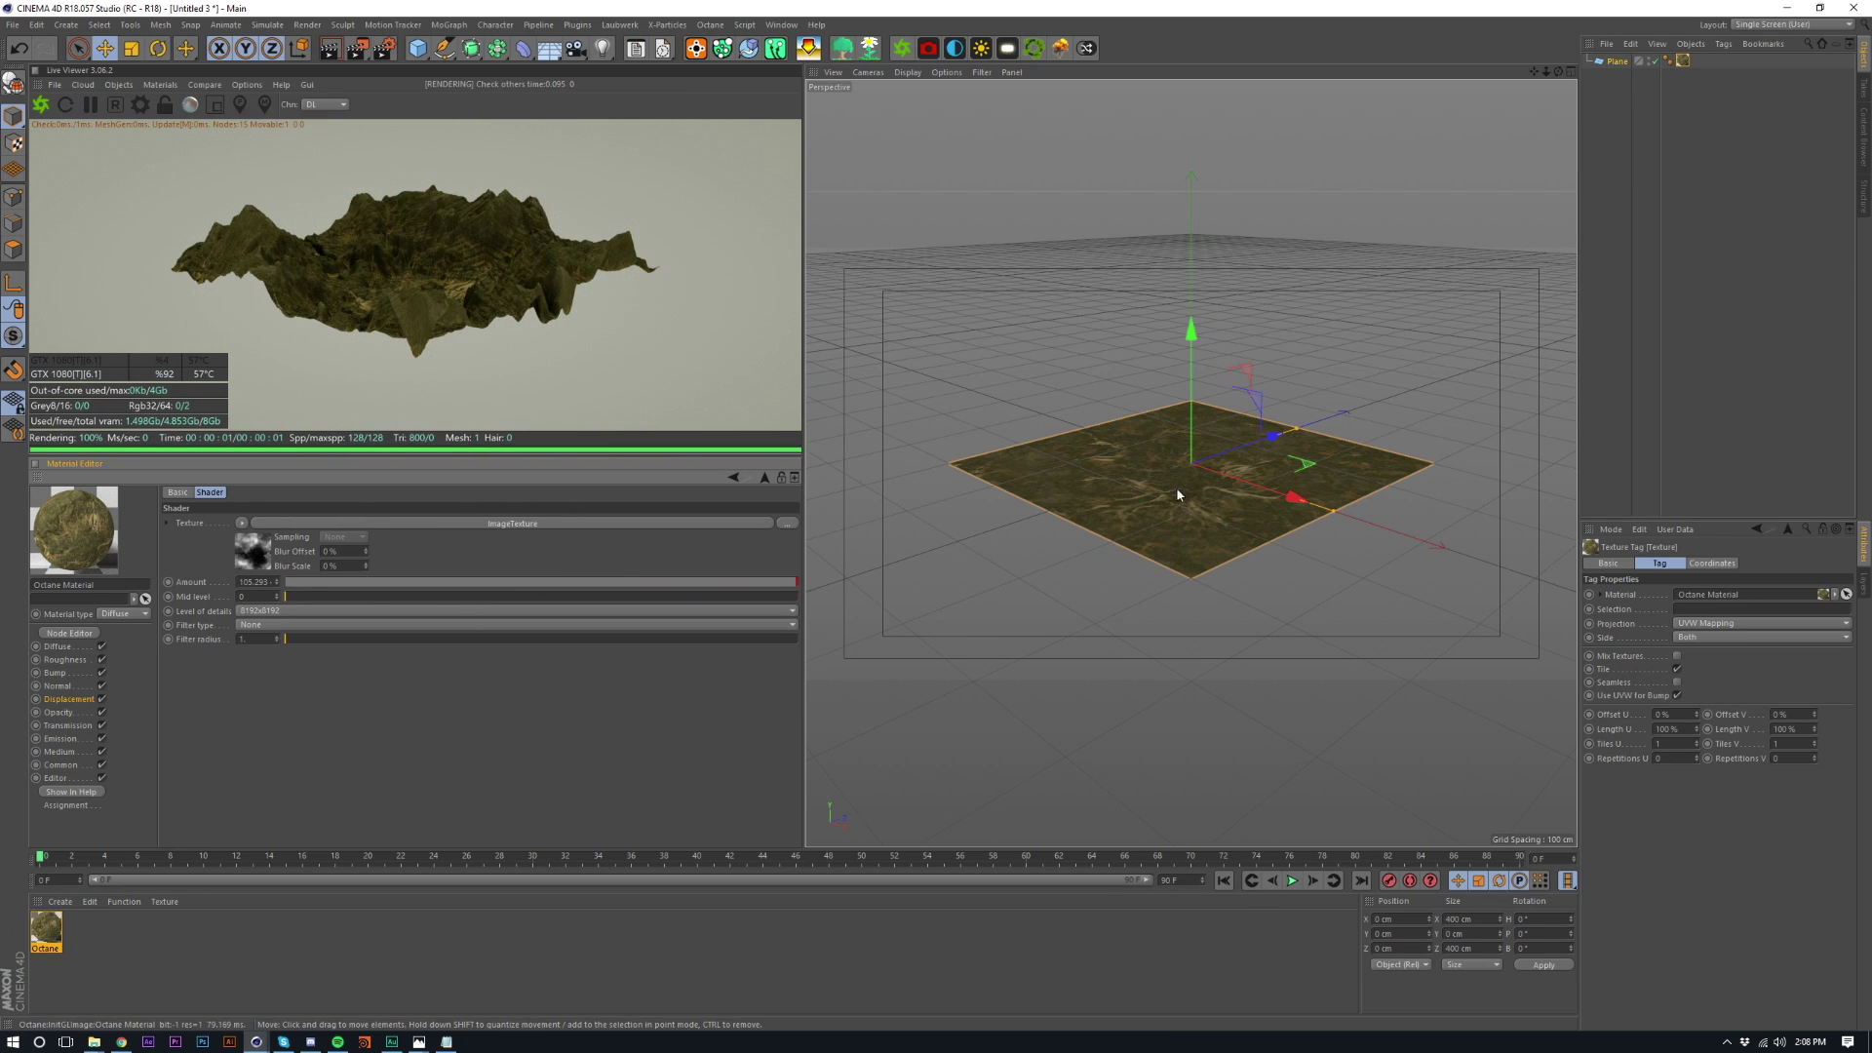
- Reduce the material's displacement amount to about 81 cm
alt+drag(1172, 483, 1121, 565)
alt+right_drag(1153, 576, 1211, 467)
alt+drag(1192, 464, 1015, 501)
alt+middle_drag(1015, 501, 1155, 555)
alt+drag(1048, 540, 1135, 566)
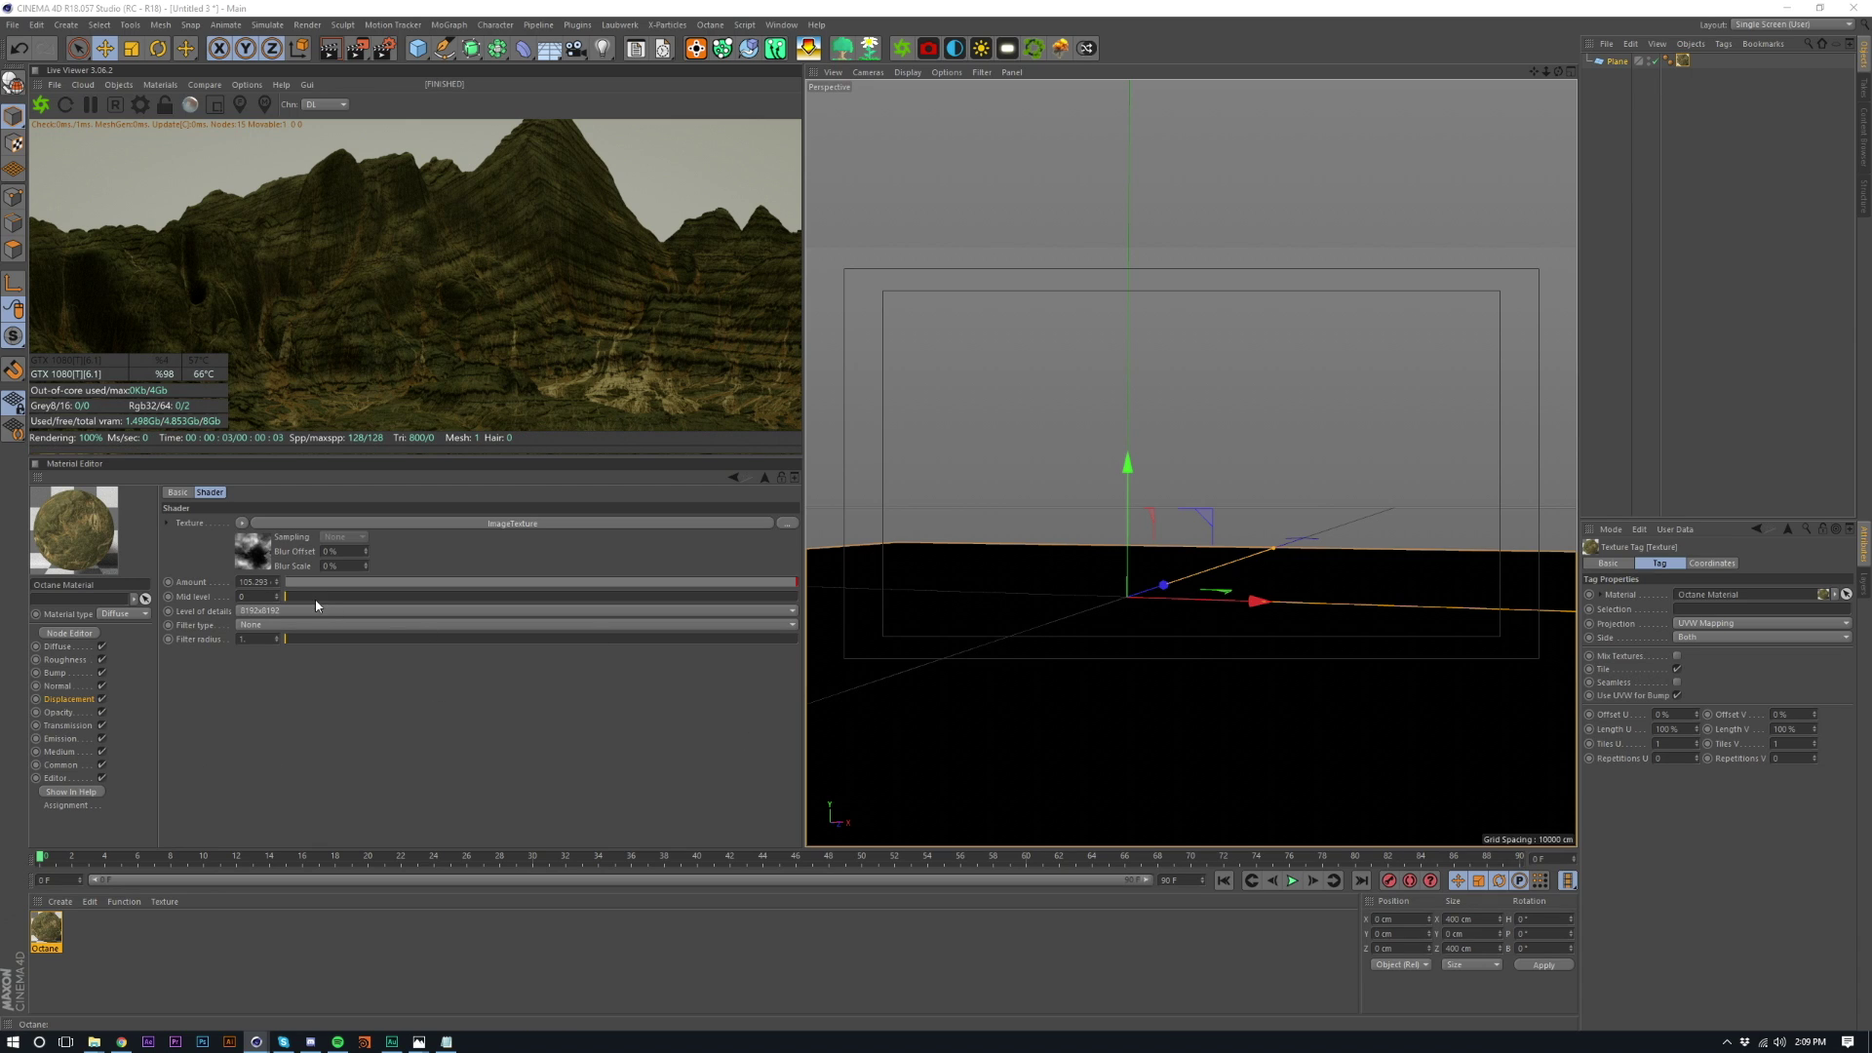
click(699, 582)
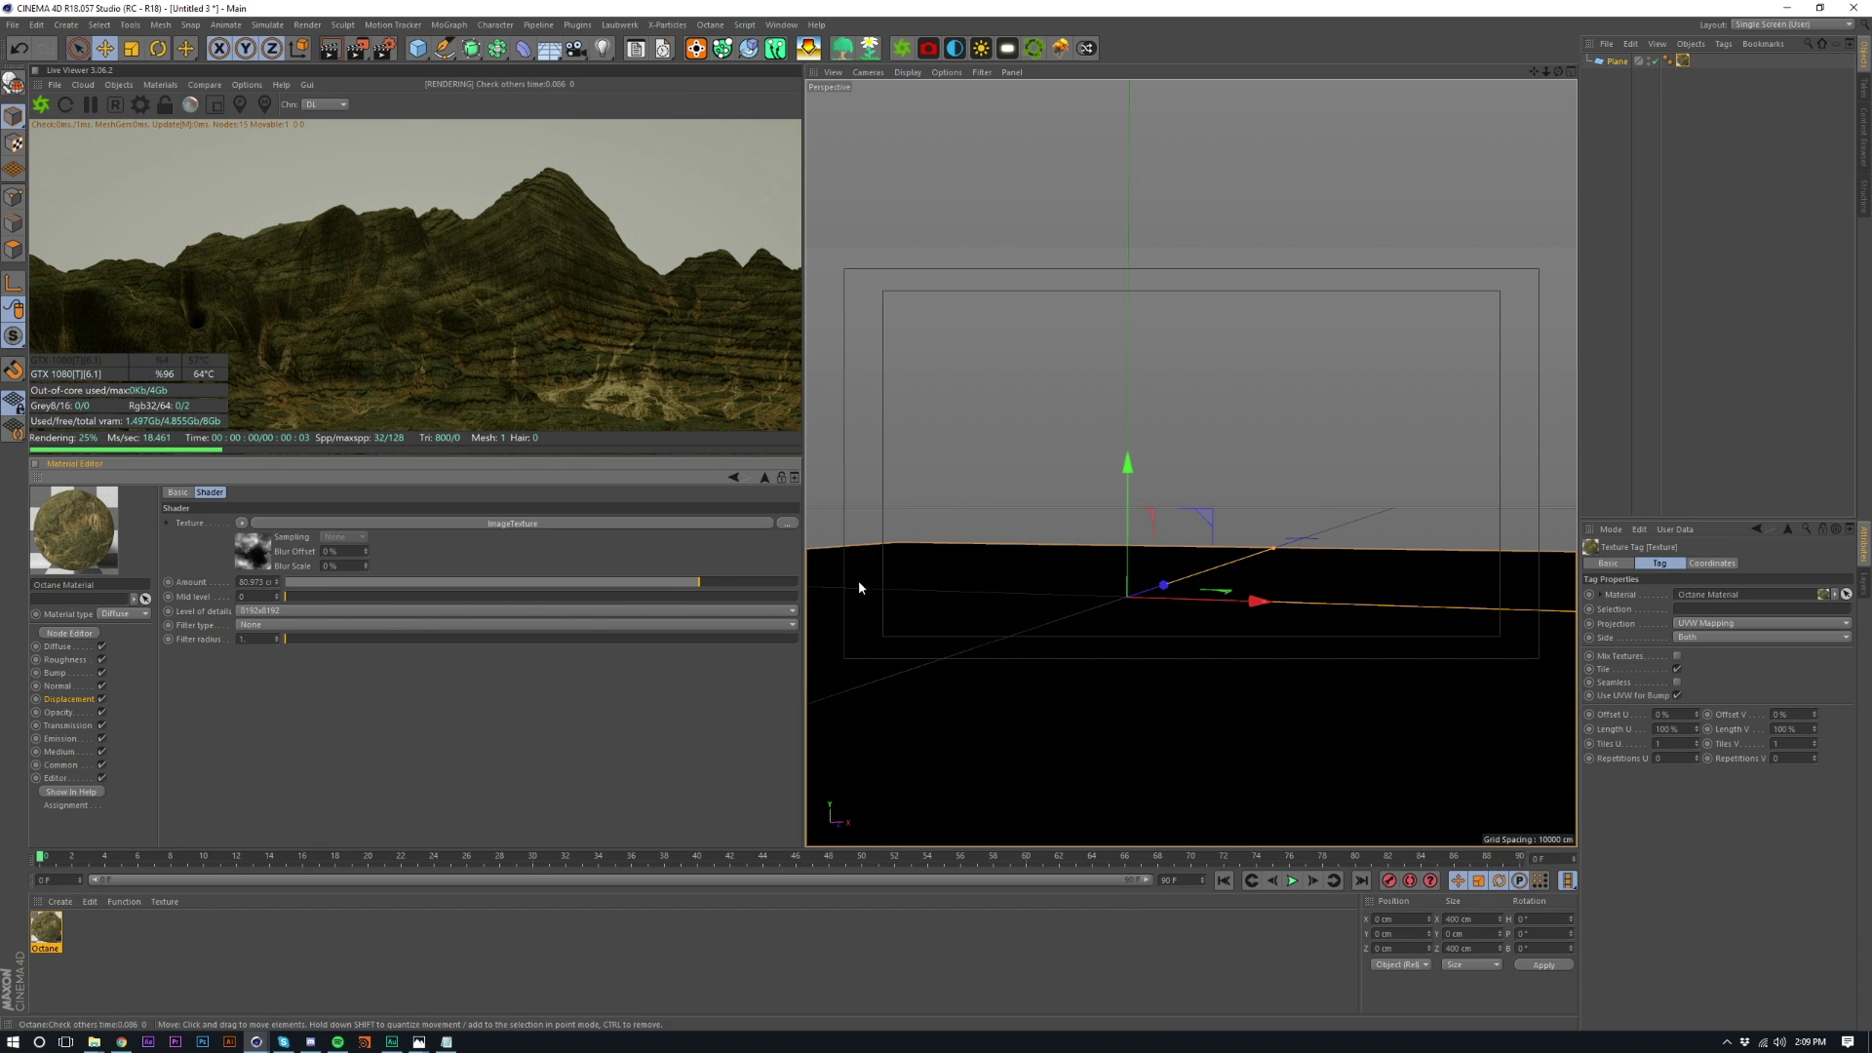
- Reframe the mountains and add an Octane Daylight to the scene
mouse_move(1125, 552)
alt+middle_down()
mouse_move(1132, 526)
mouse_move(1110, 548)
alt+middle_up()
mouse_move(1109, 546)
alt+mouse_down()
mouse_move(1138, 546)
mouse_move(1116, 558)
alt+mouse_up()
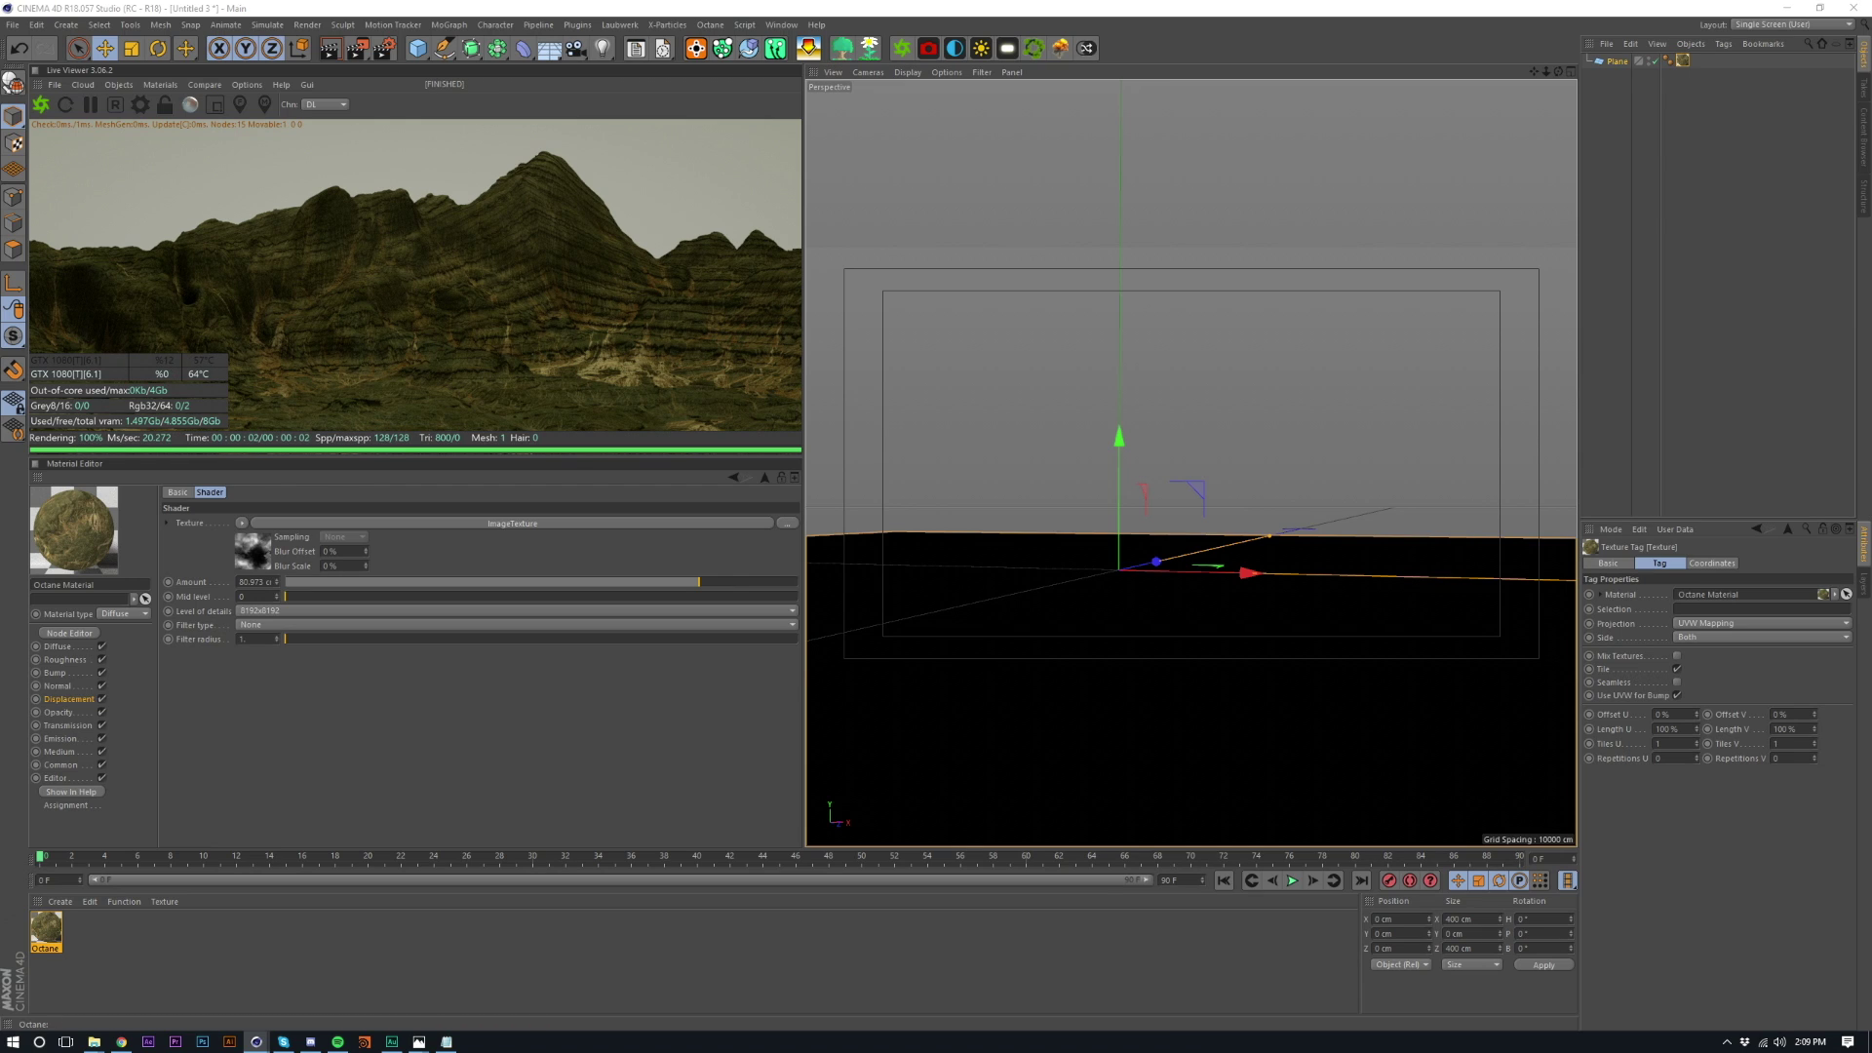
click(981, 48)
click(1643, 61)
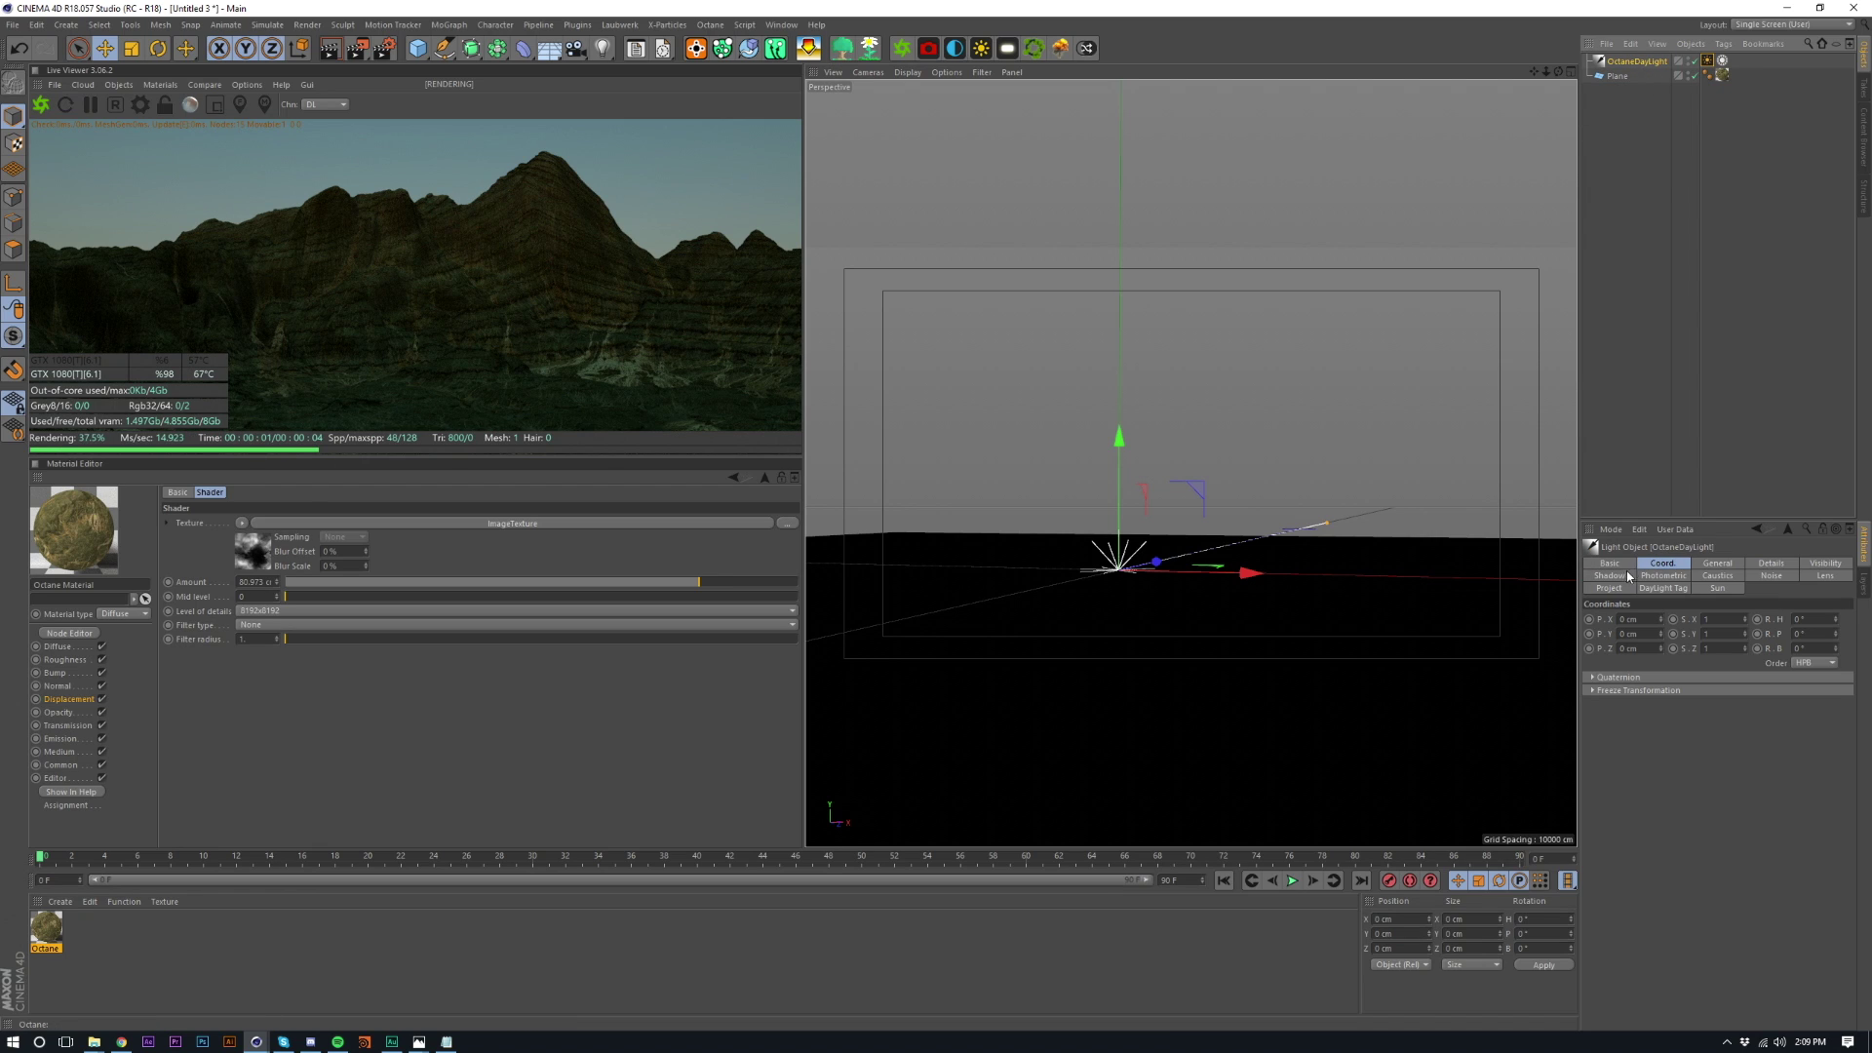
- Rotate the daylight to about -52° heading and -11° pitch so low sunlight falls on the mountains
click(1669, 564)
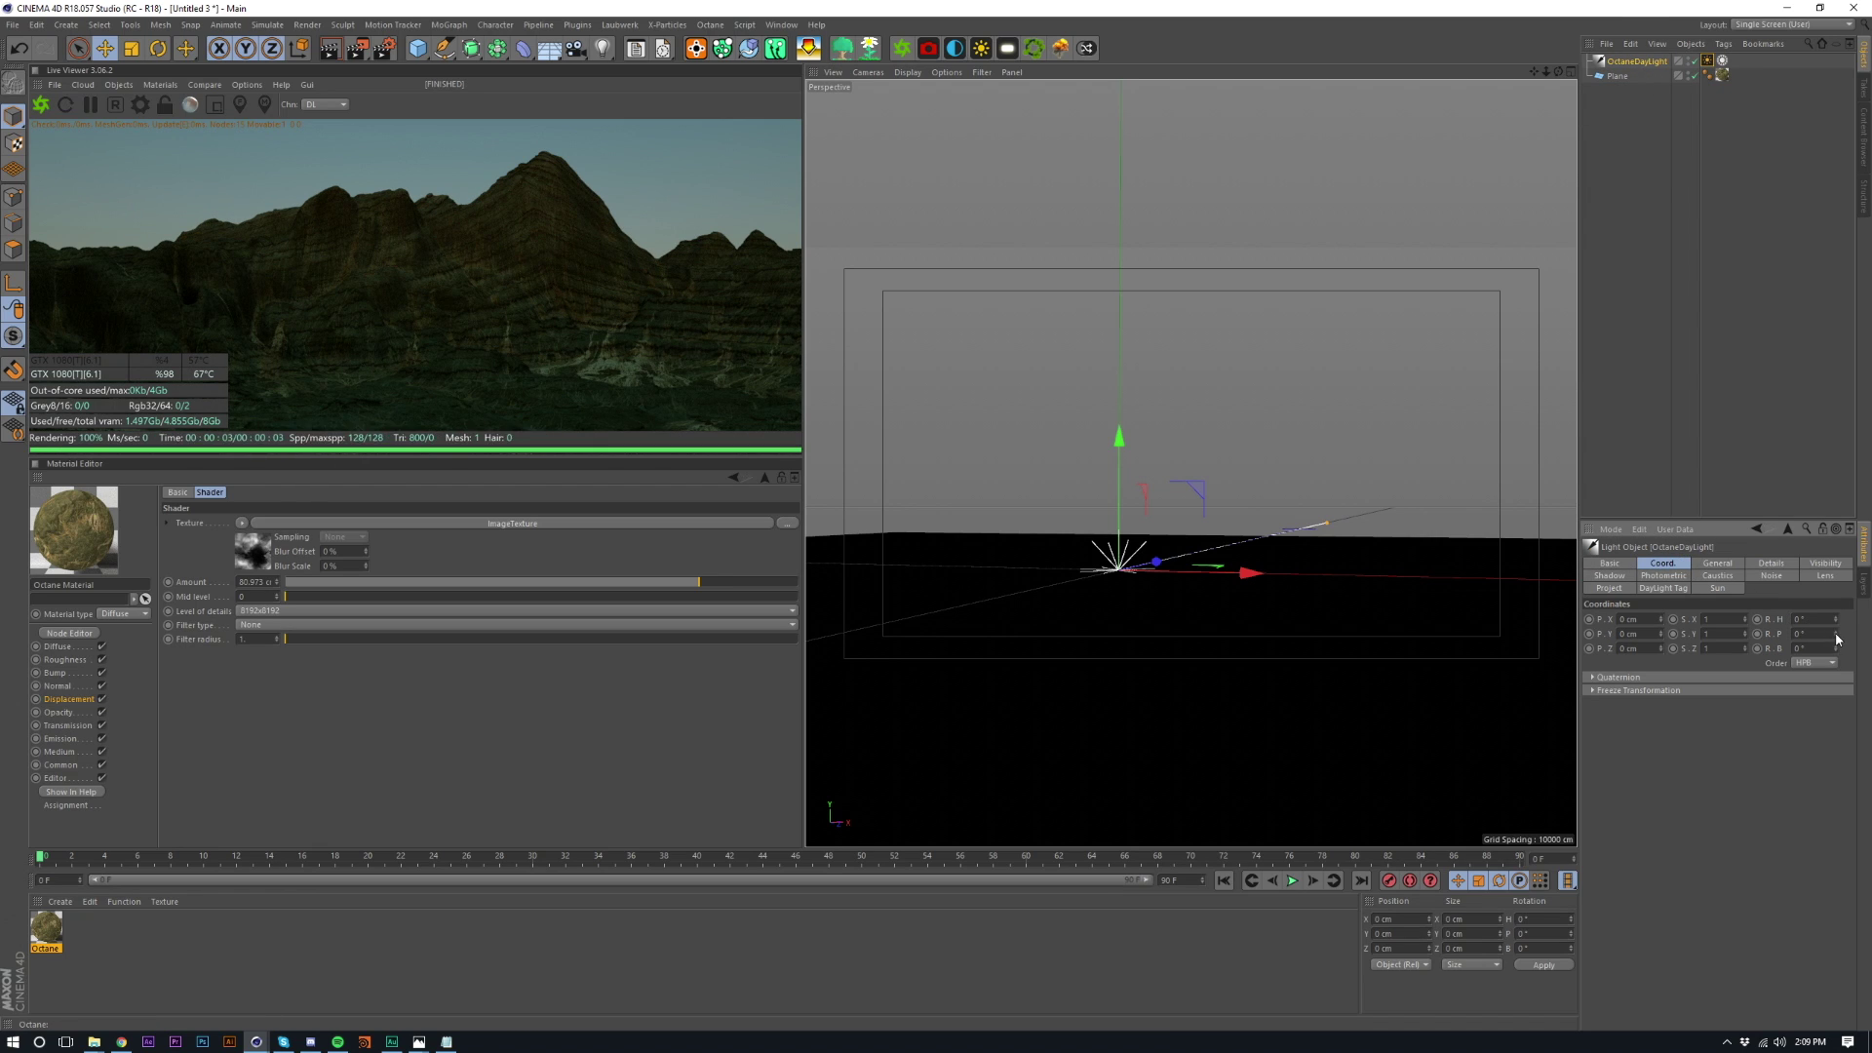
drag(1834, 633, 1833, 765)
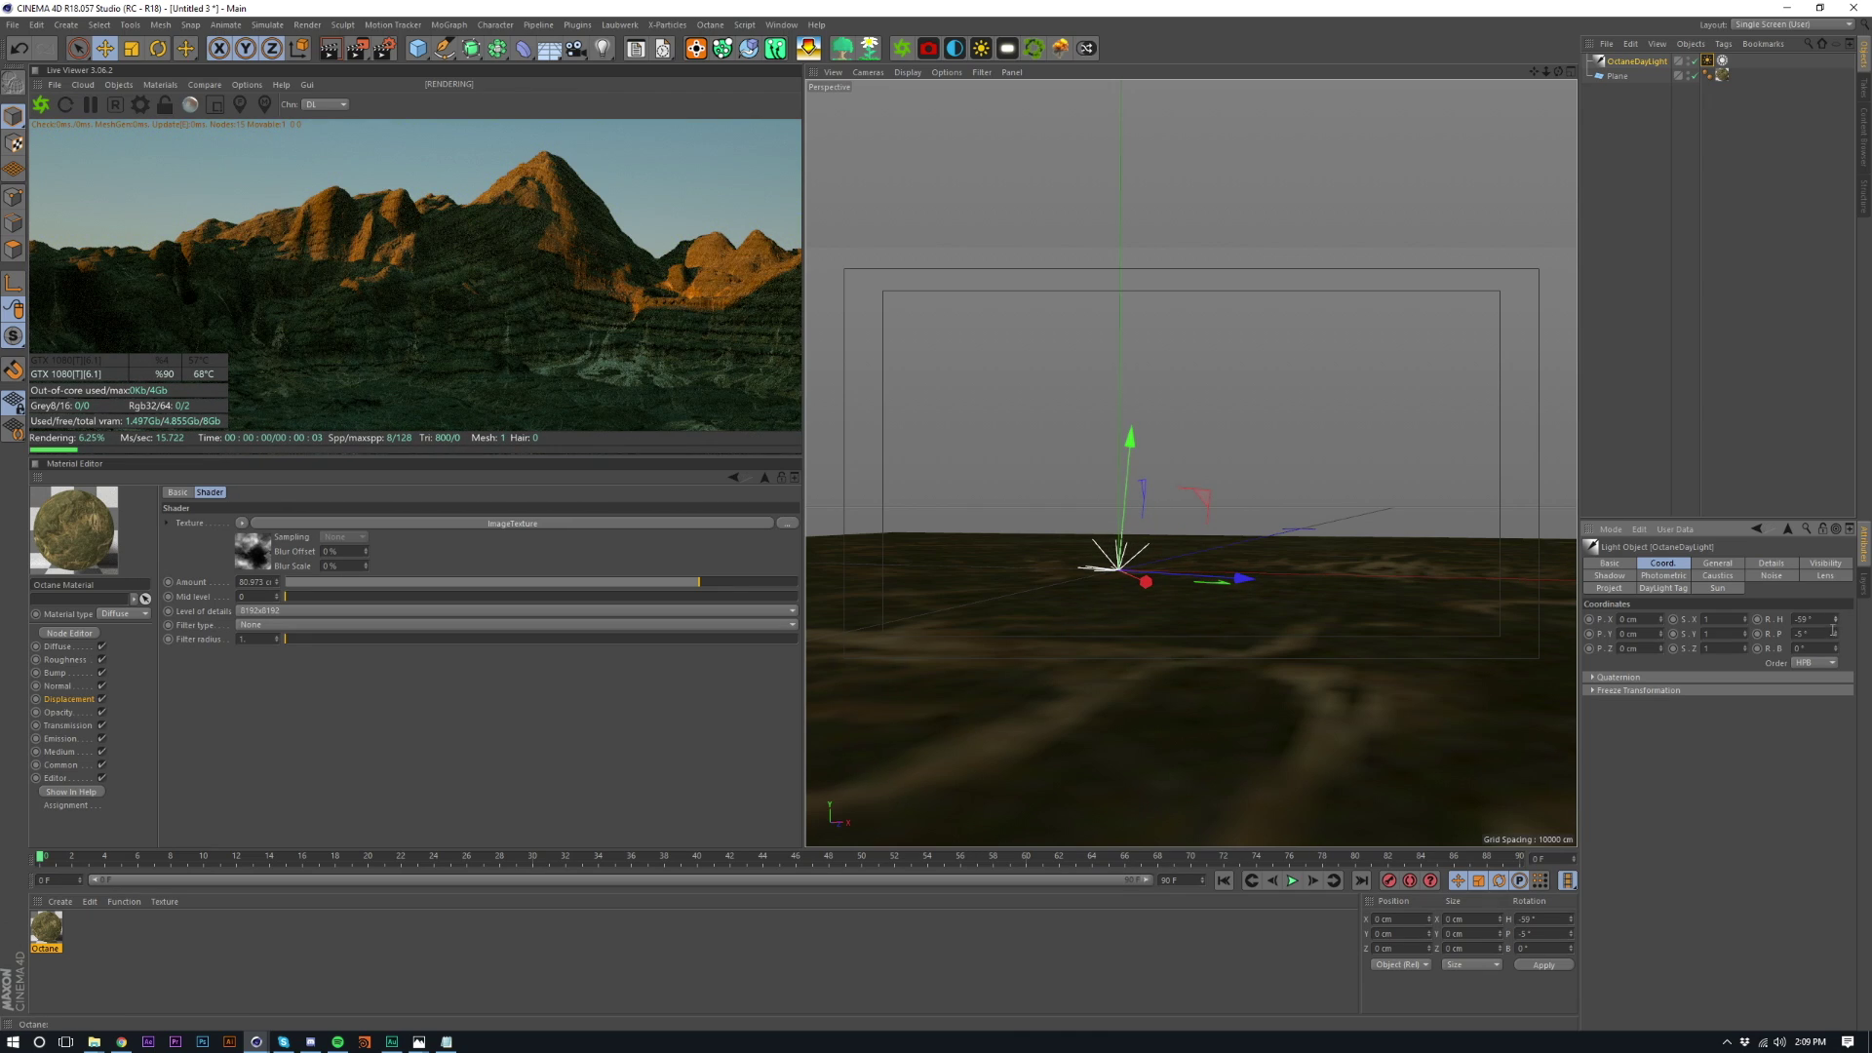
drag(1833, 632, 1837, 644)
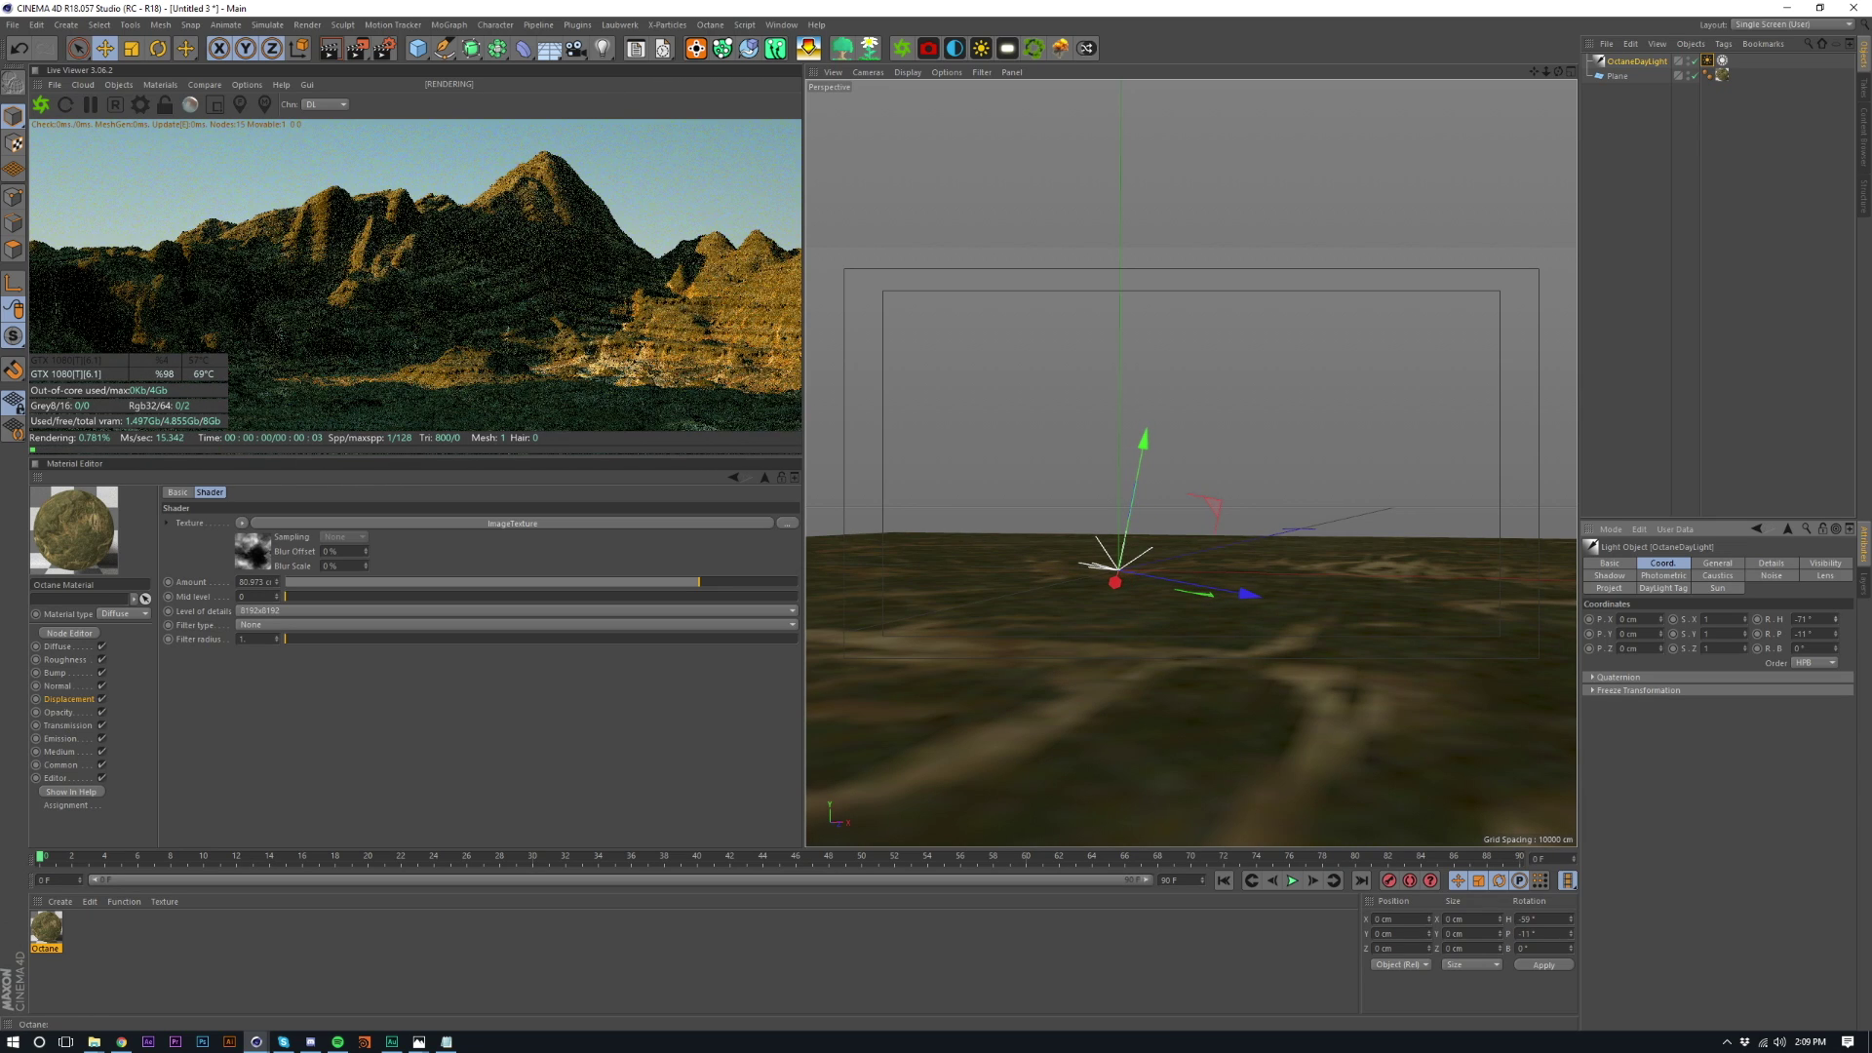
click(1835, 622)
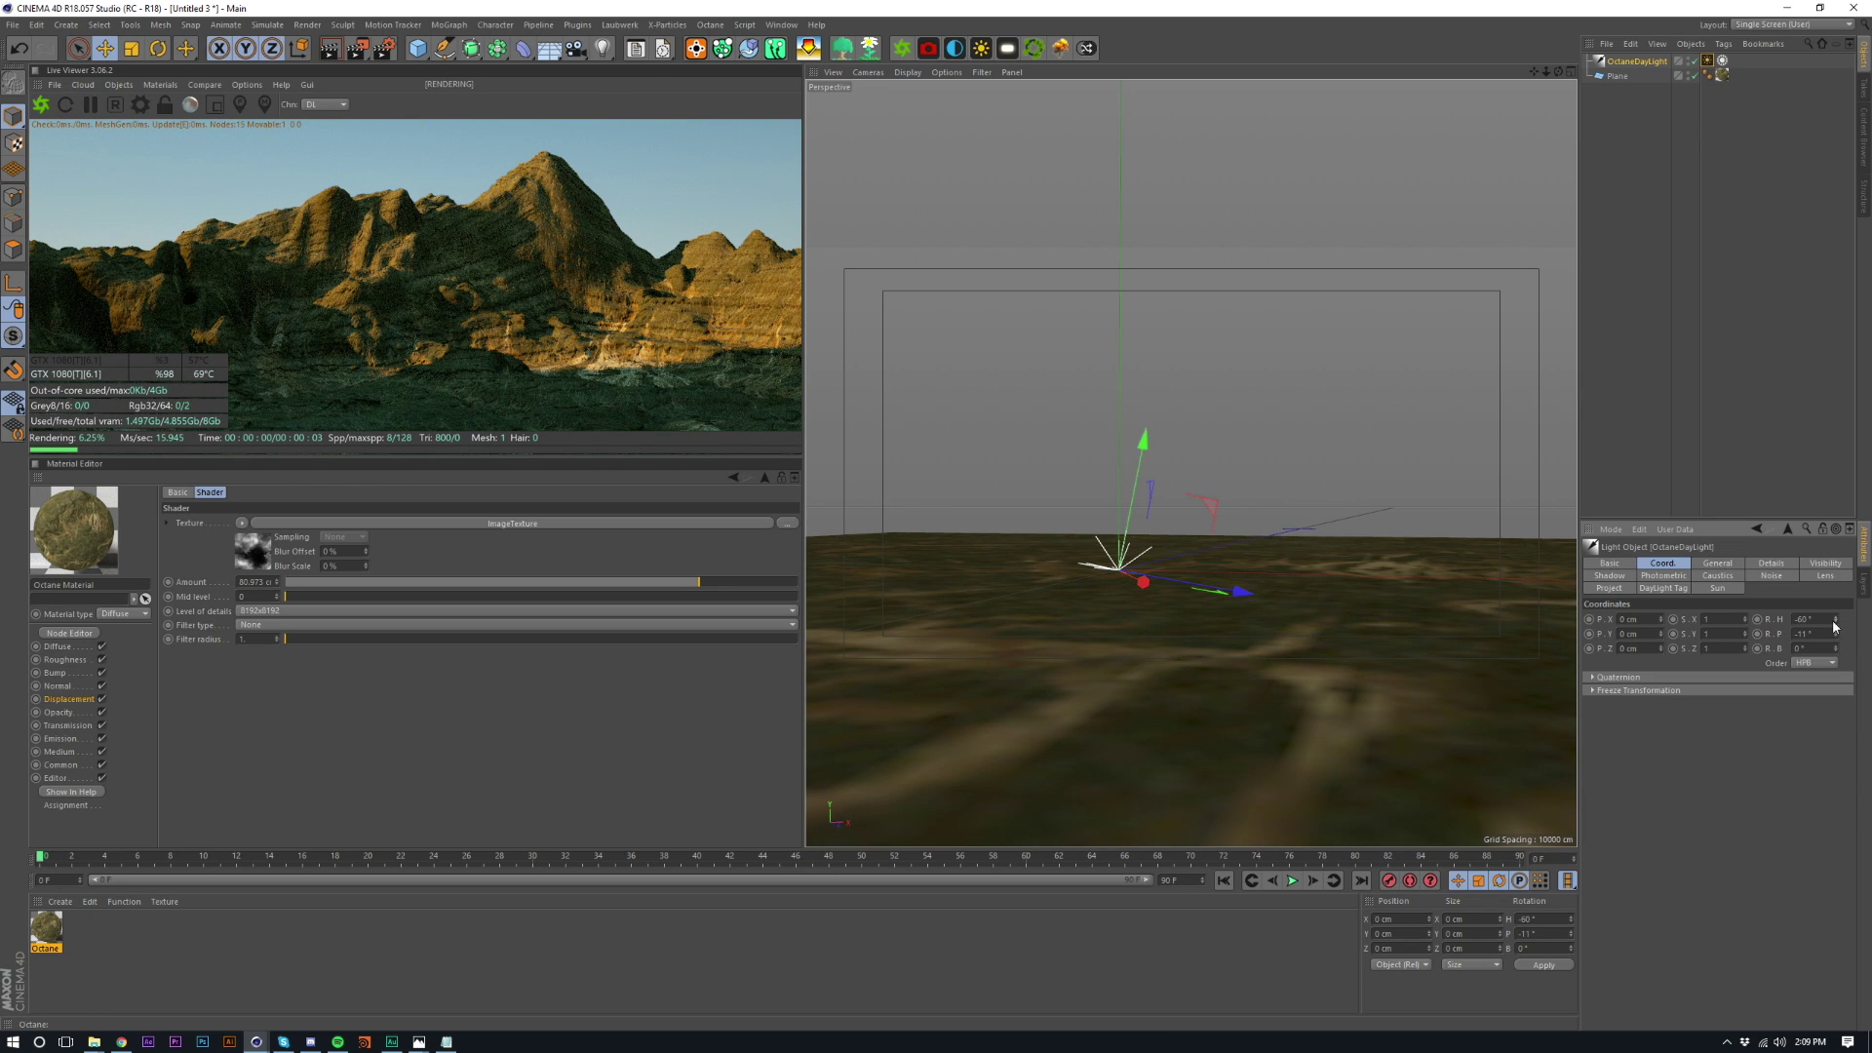
click(1834, 621)
click(1833, 621)
click(1833, 621)
click(1833, 621)
scroll(1833, 621, up, 9)
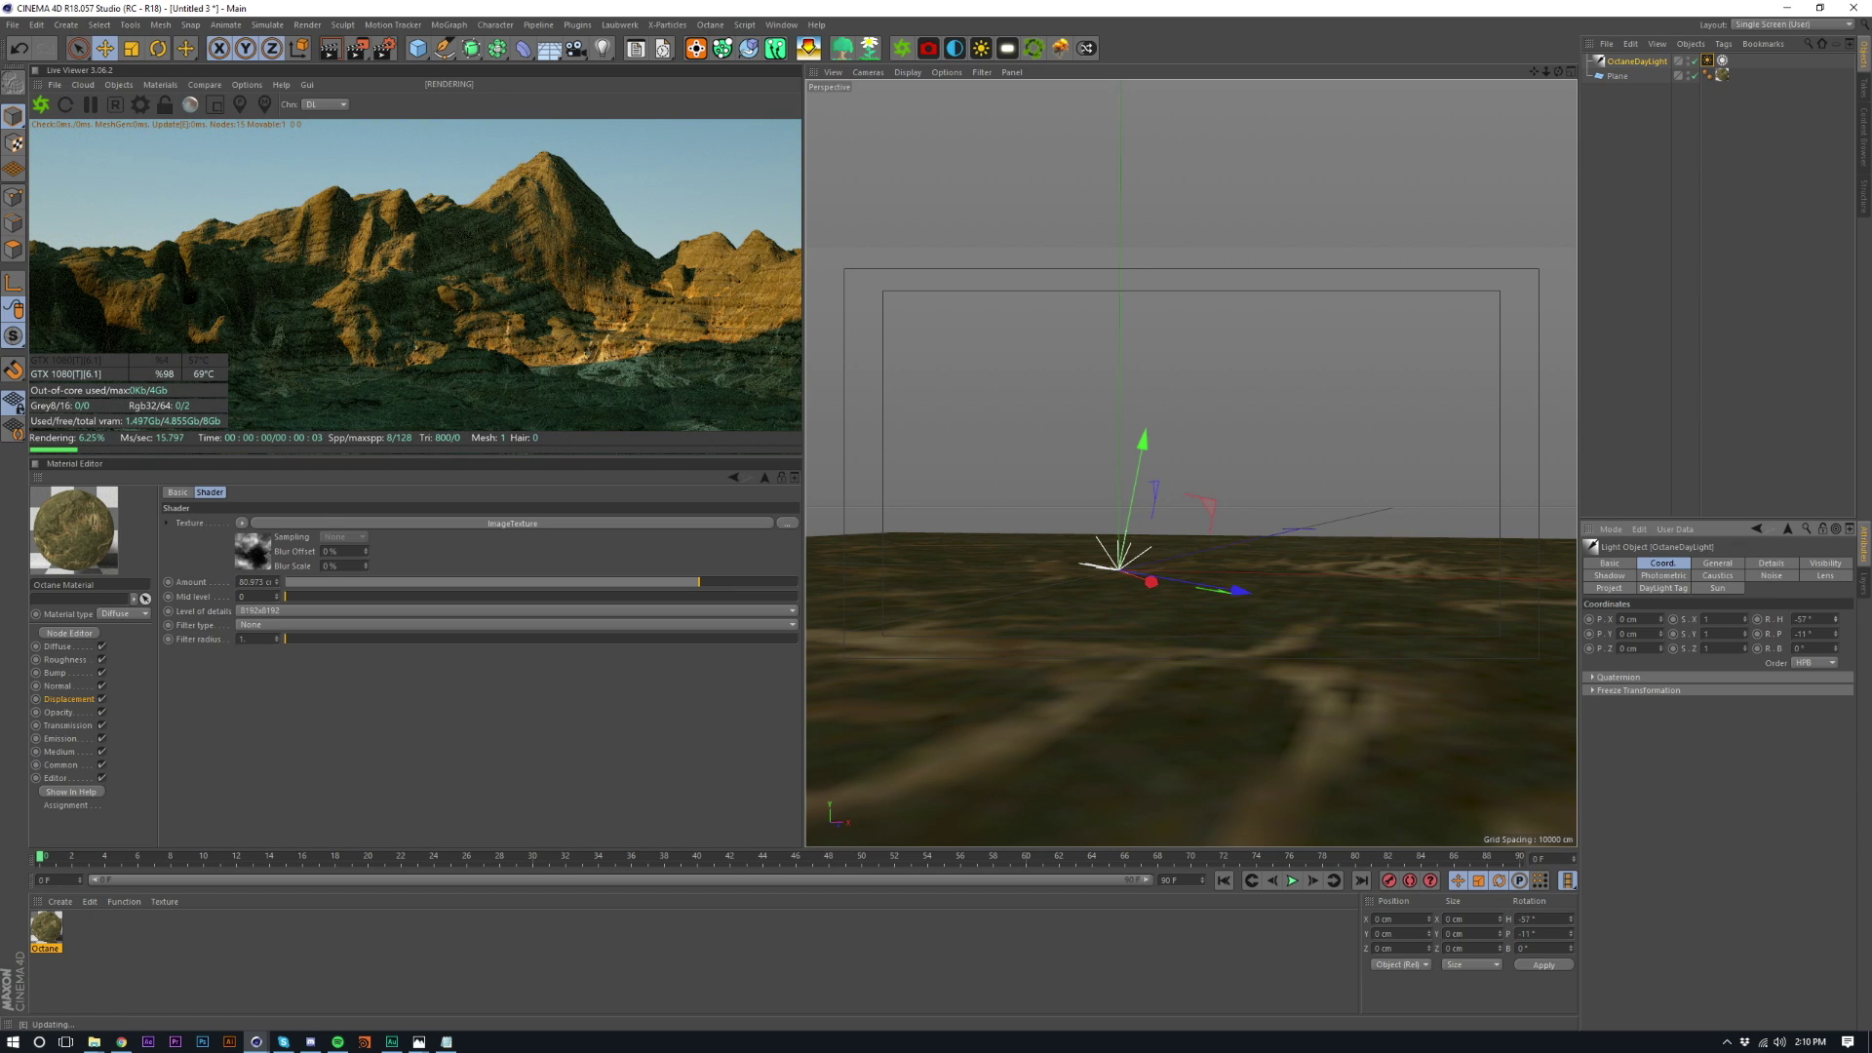
scroll(1833, 621, up, 3)
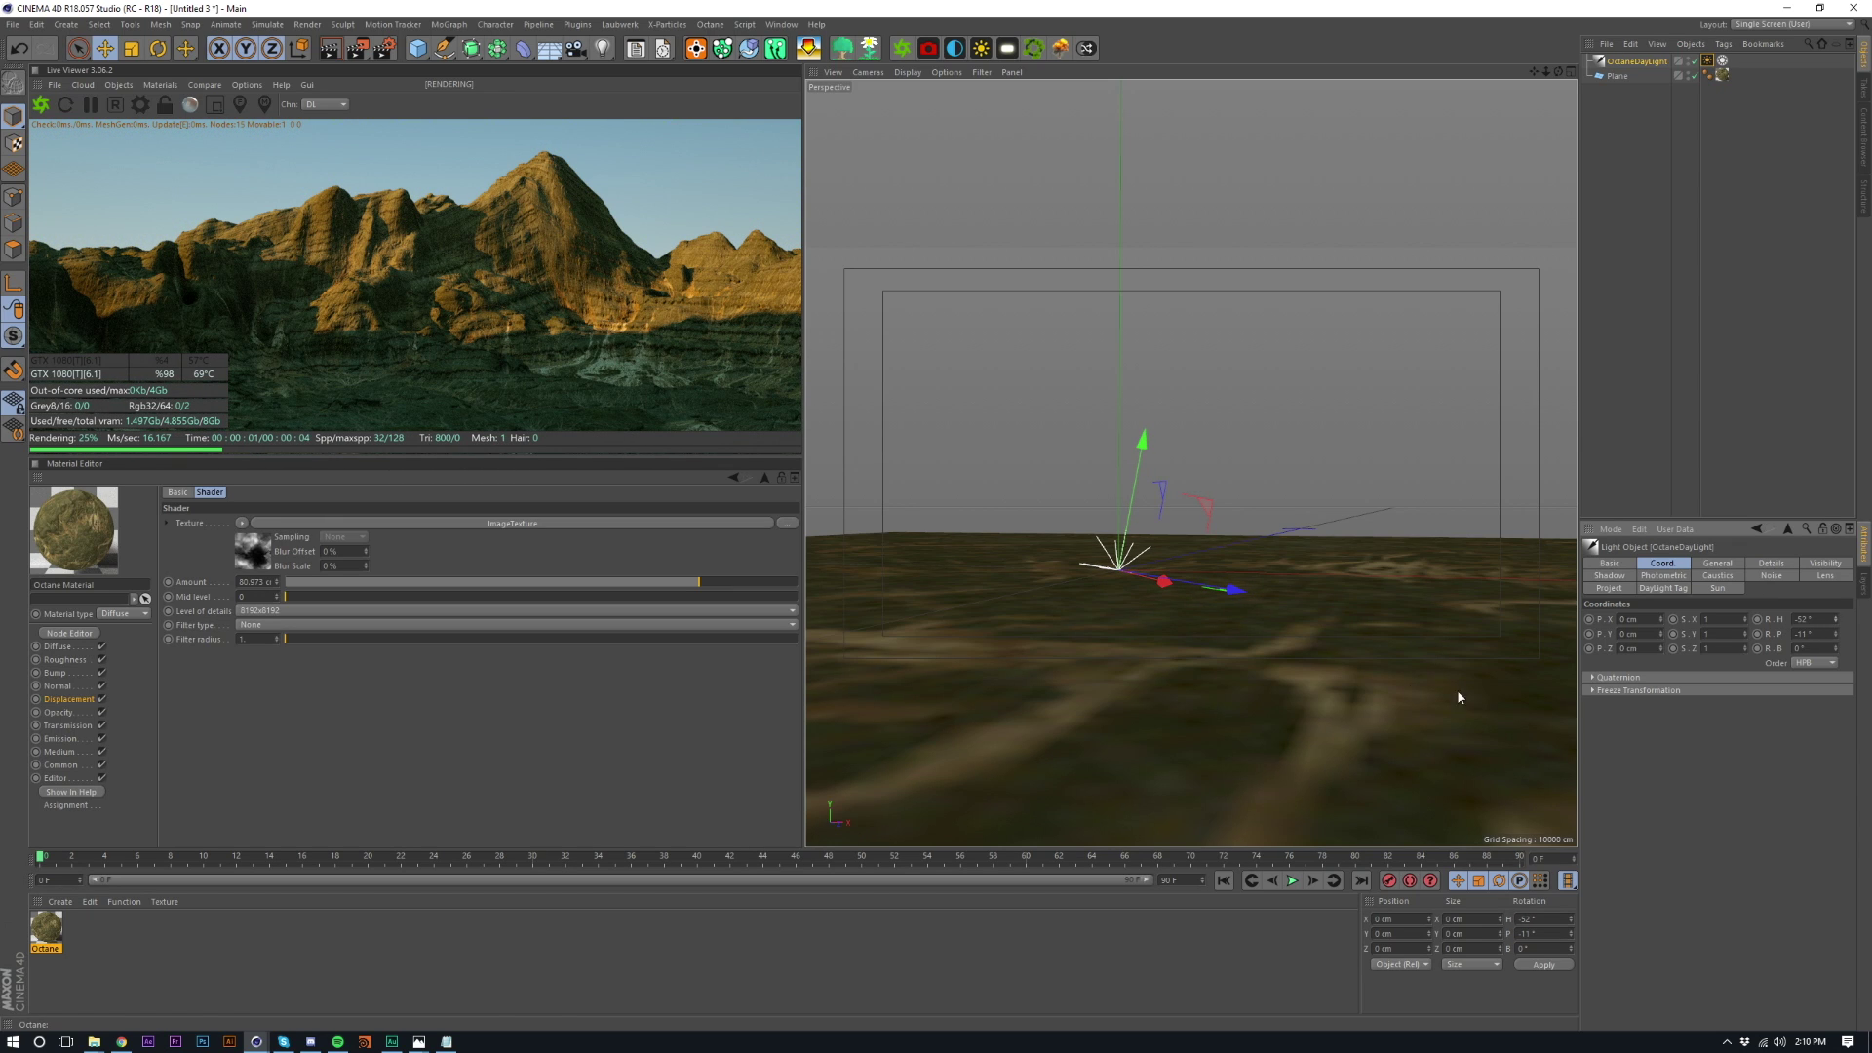
- Add a second plane as the water surface and raise it about 10.5 cm in Y
click(1722, 457)
drag(417, 48, 552, 95)
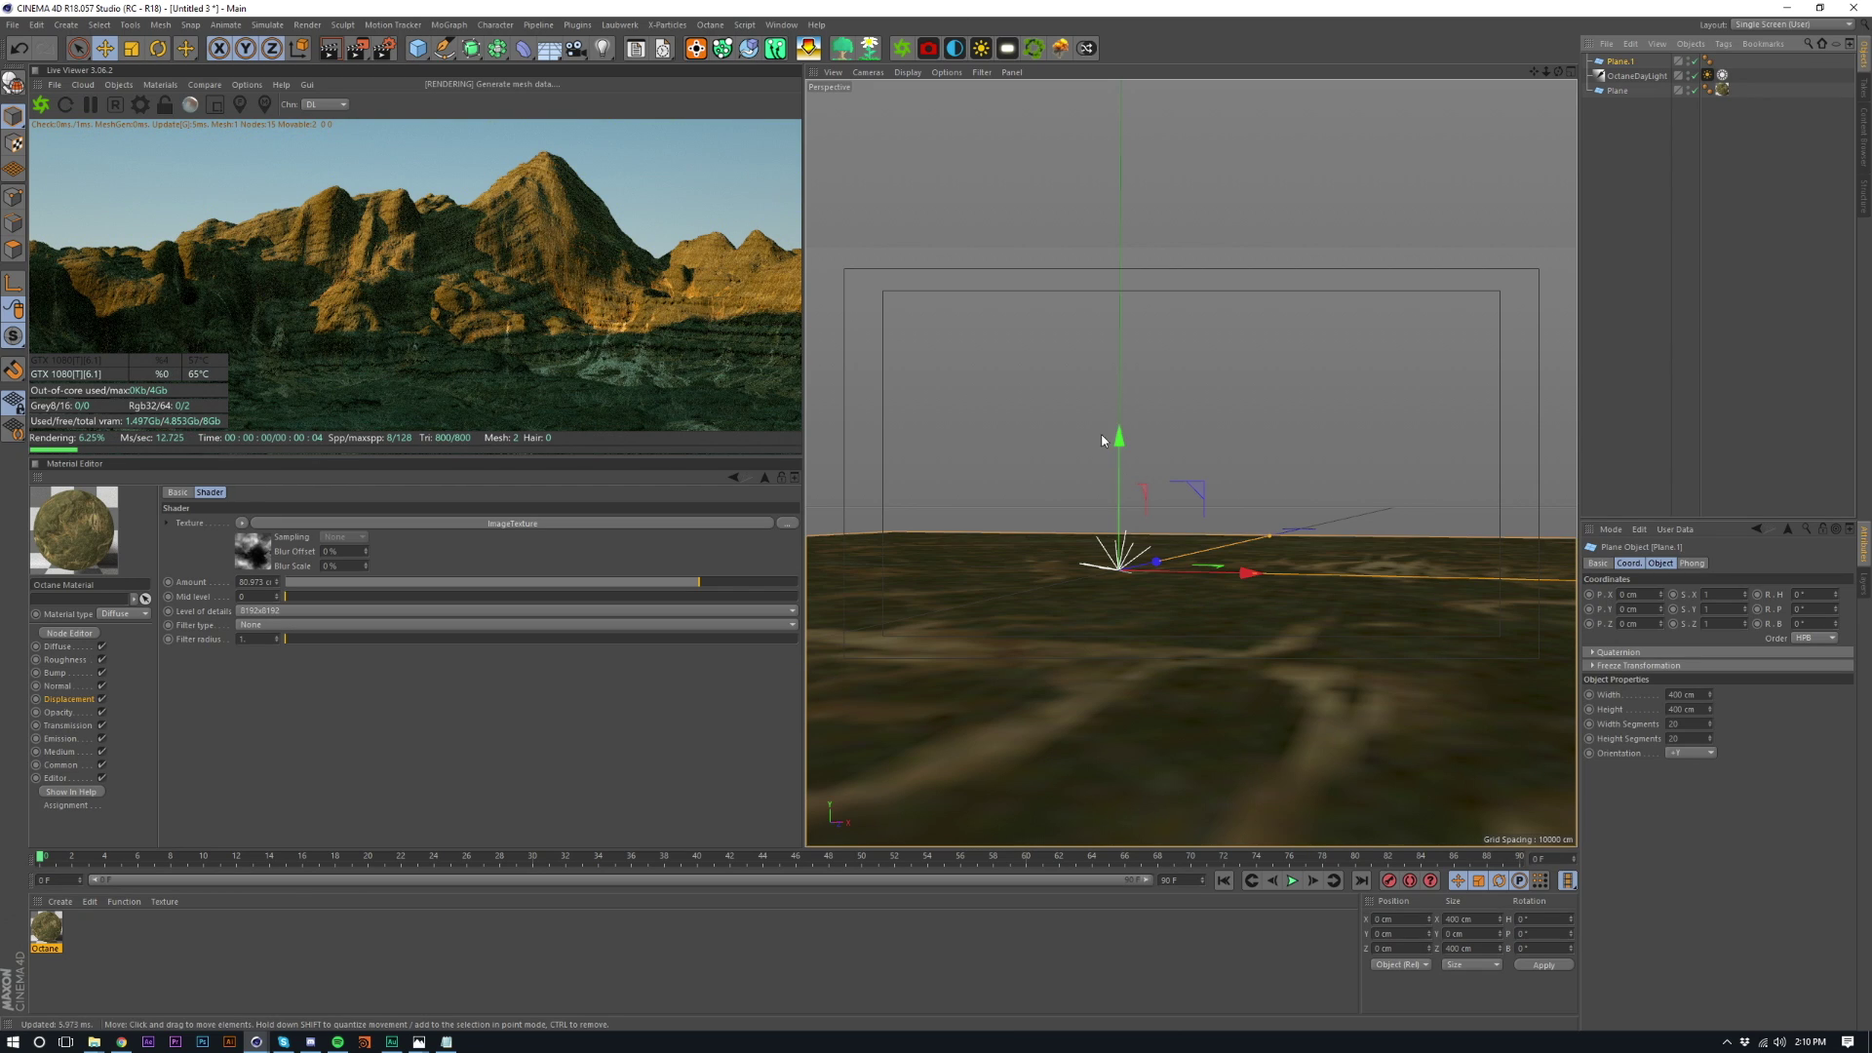
drag(1108, 440, 1119, 390)
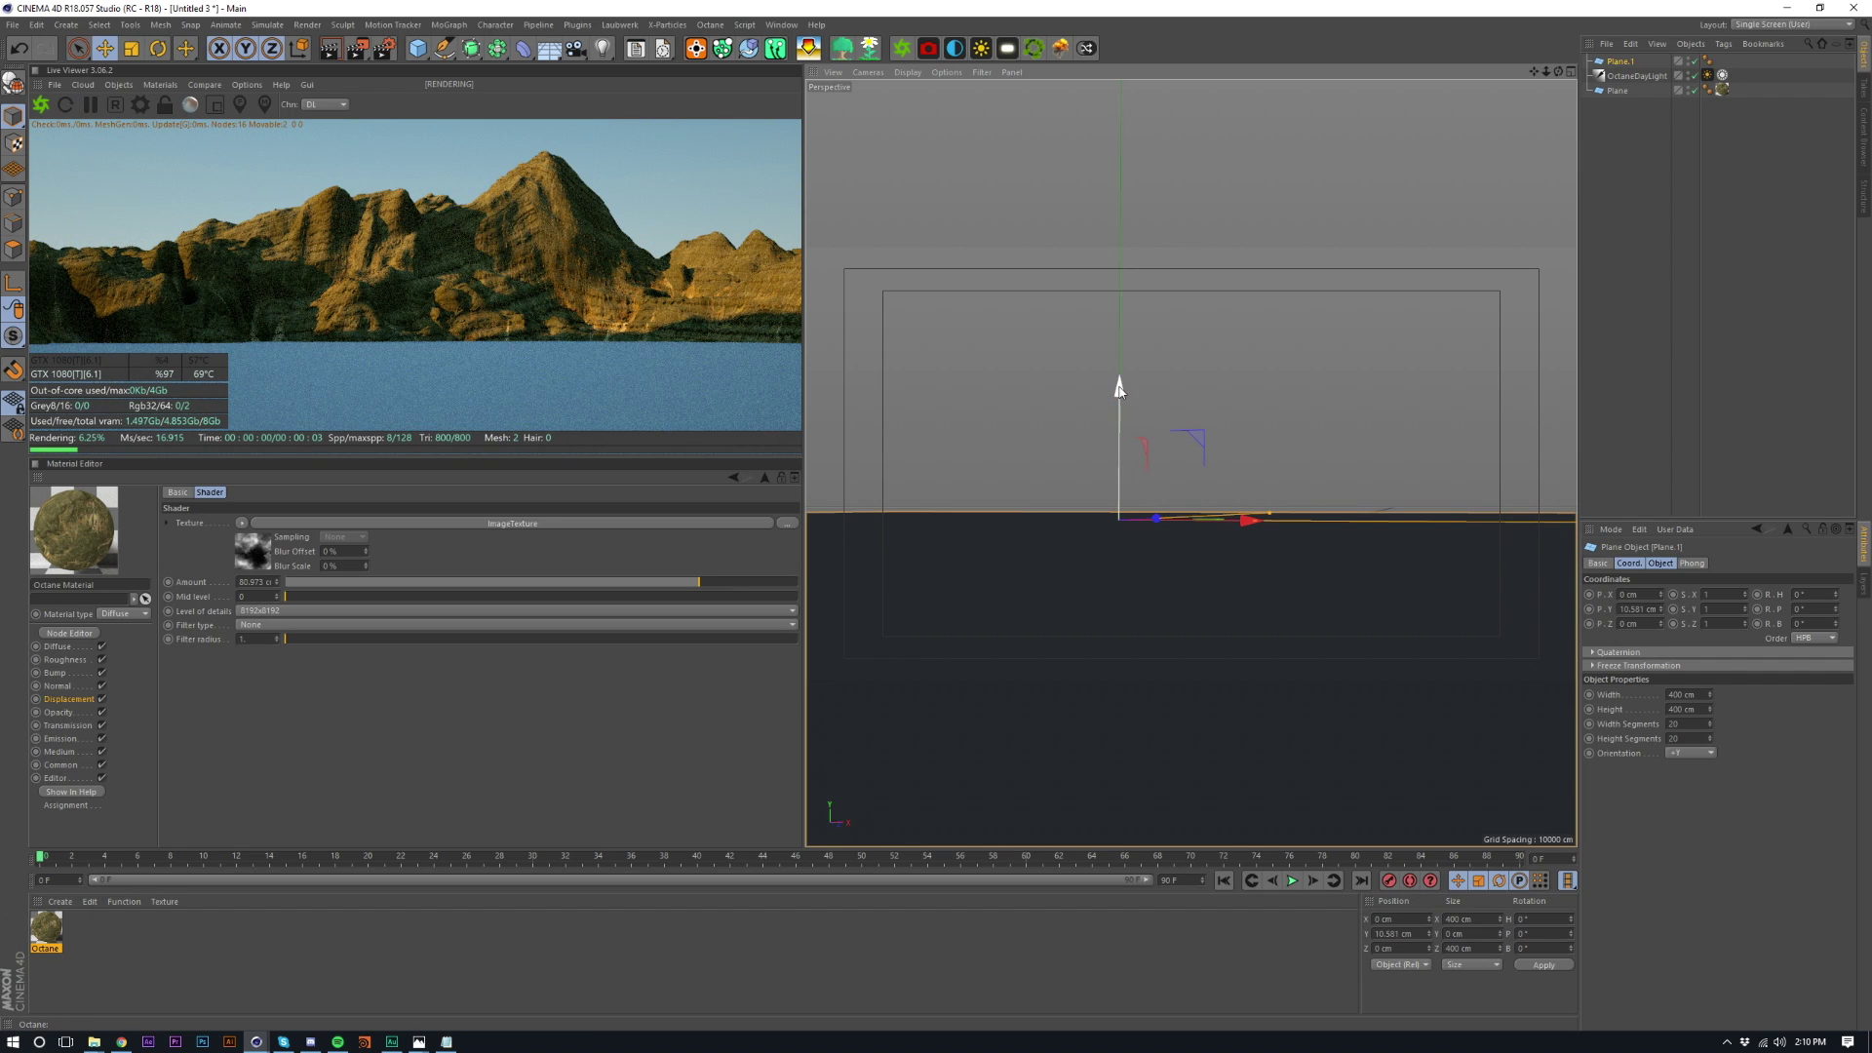
- Create a new Octane material and apply it to the raised water plane
click(119, 954)
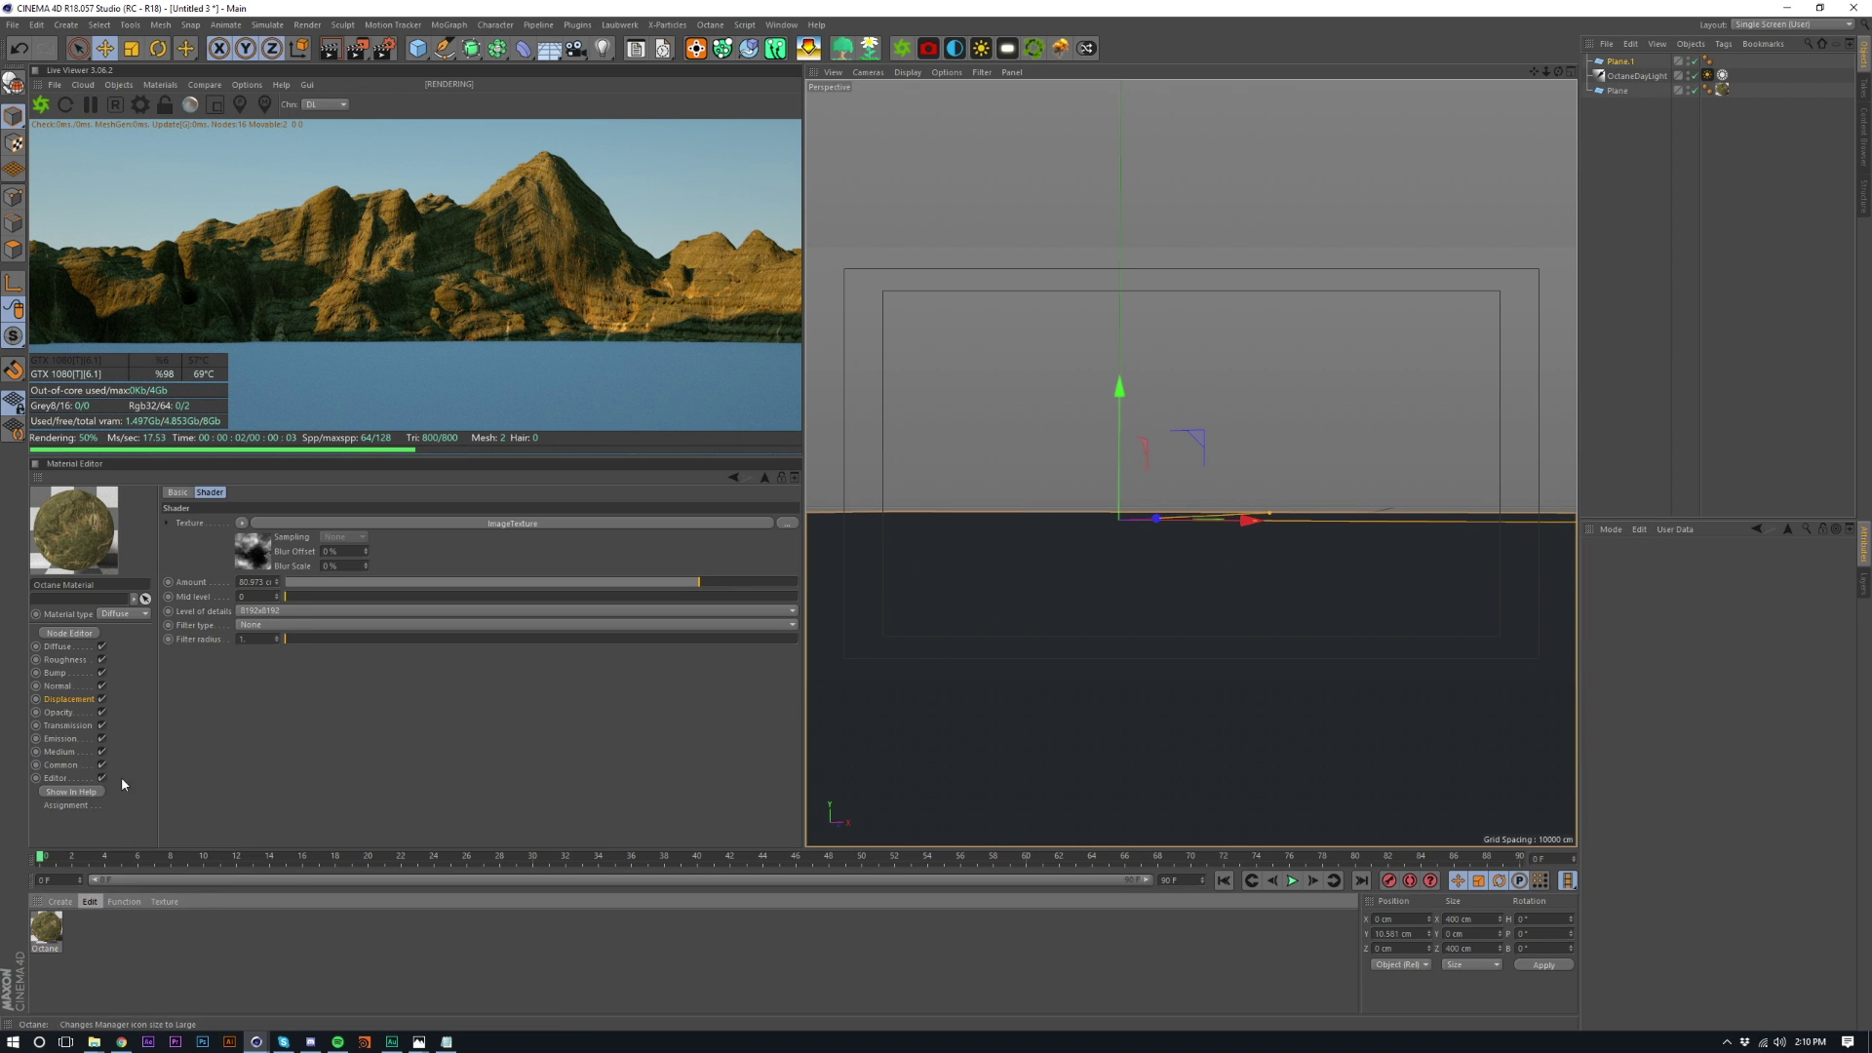
click(90, 901)
click(116, 783)
click(60, 901)
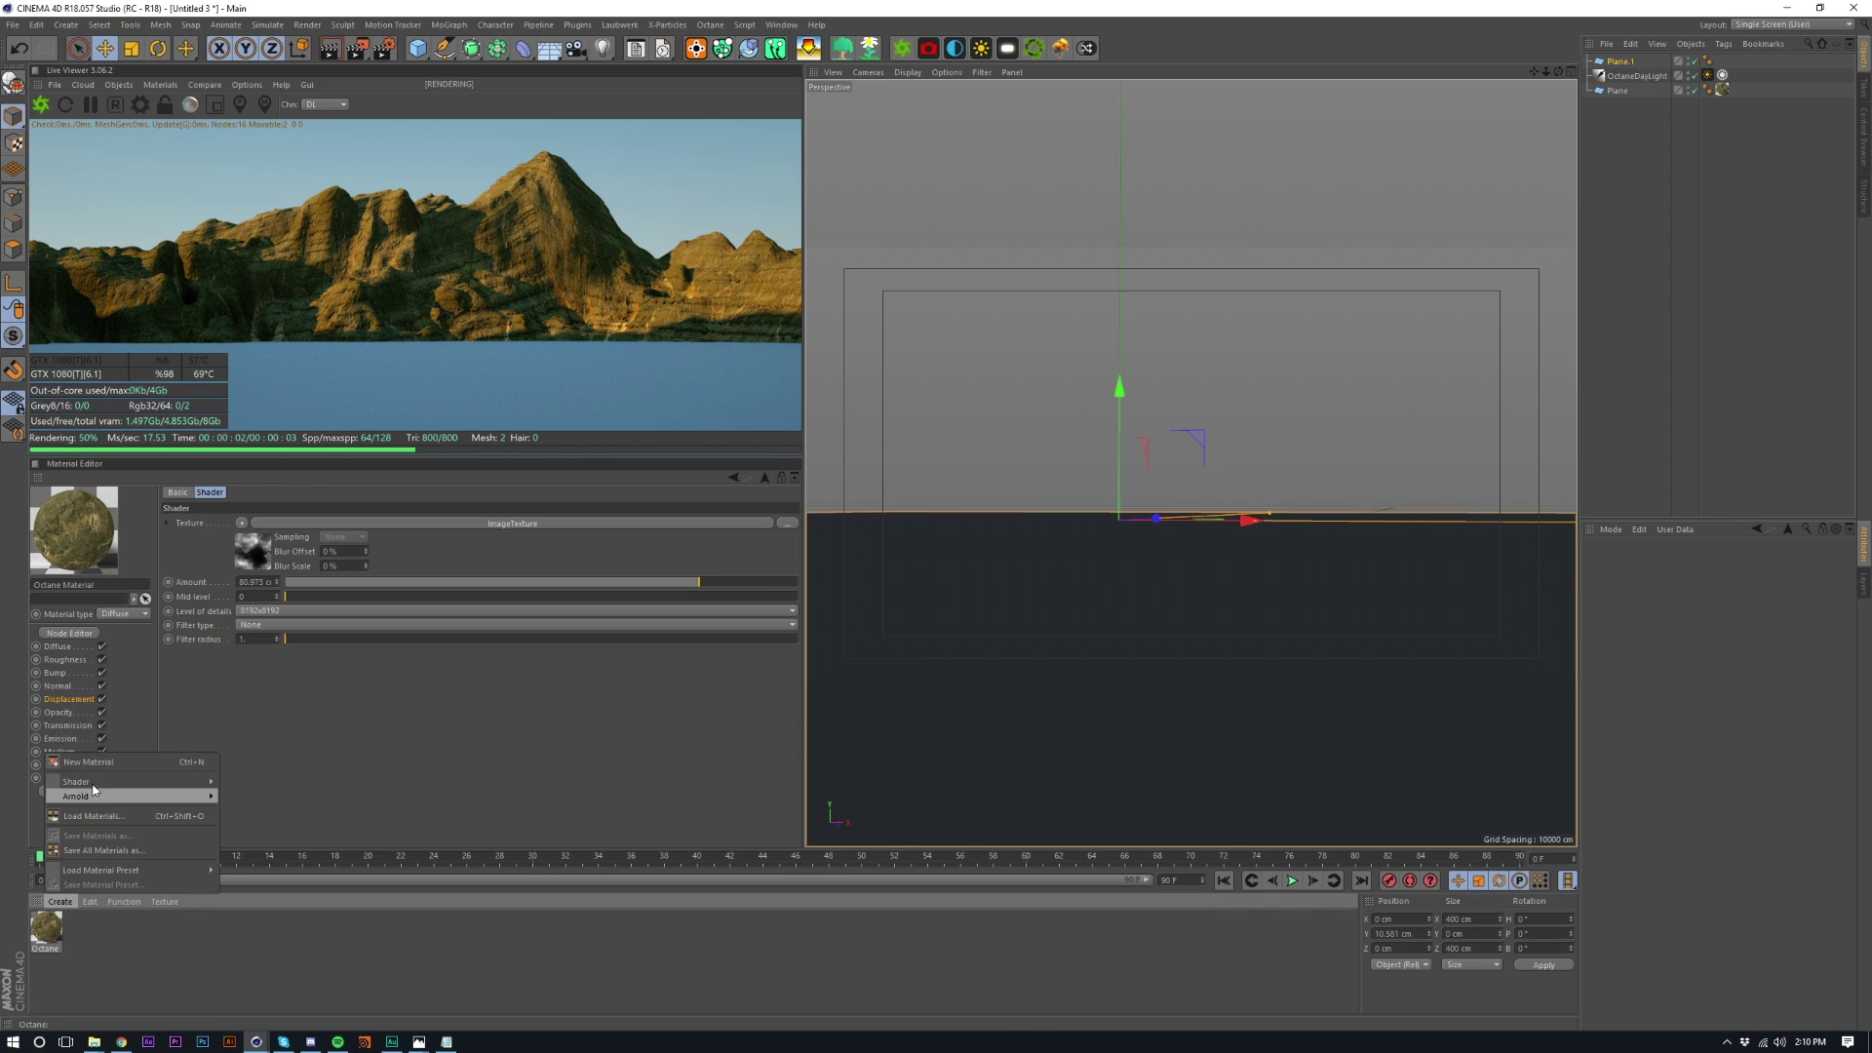
mouse_move(127, 781)
mouse_move(266, 749)
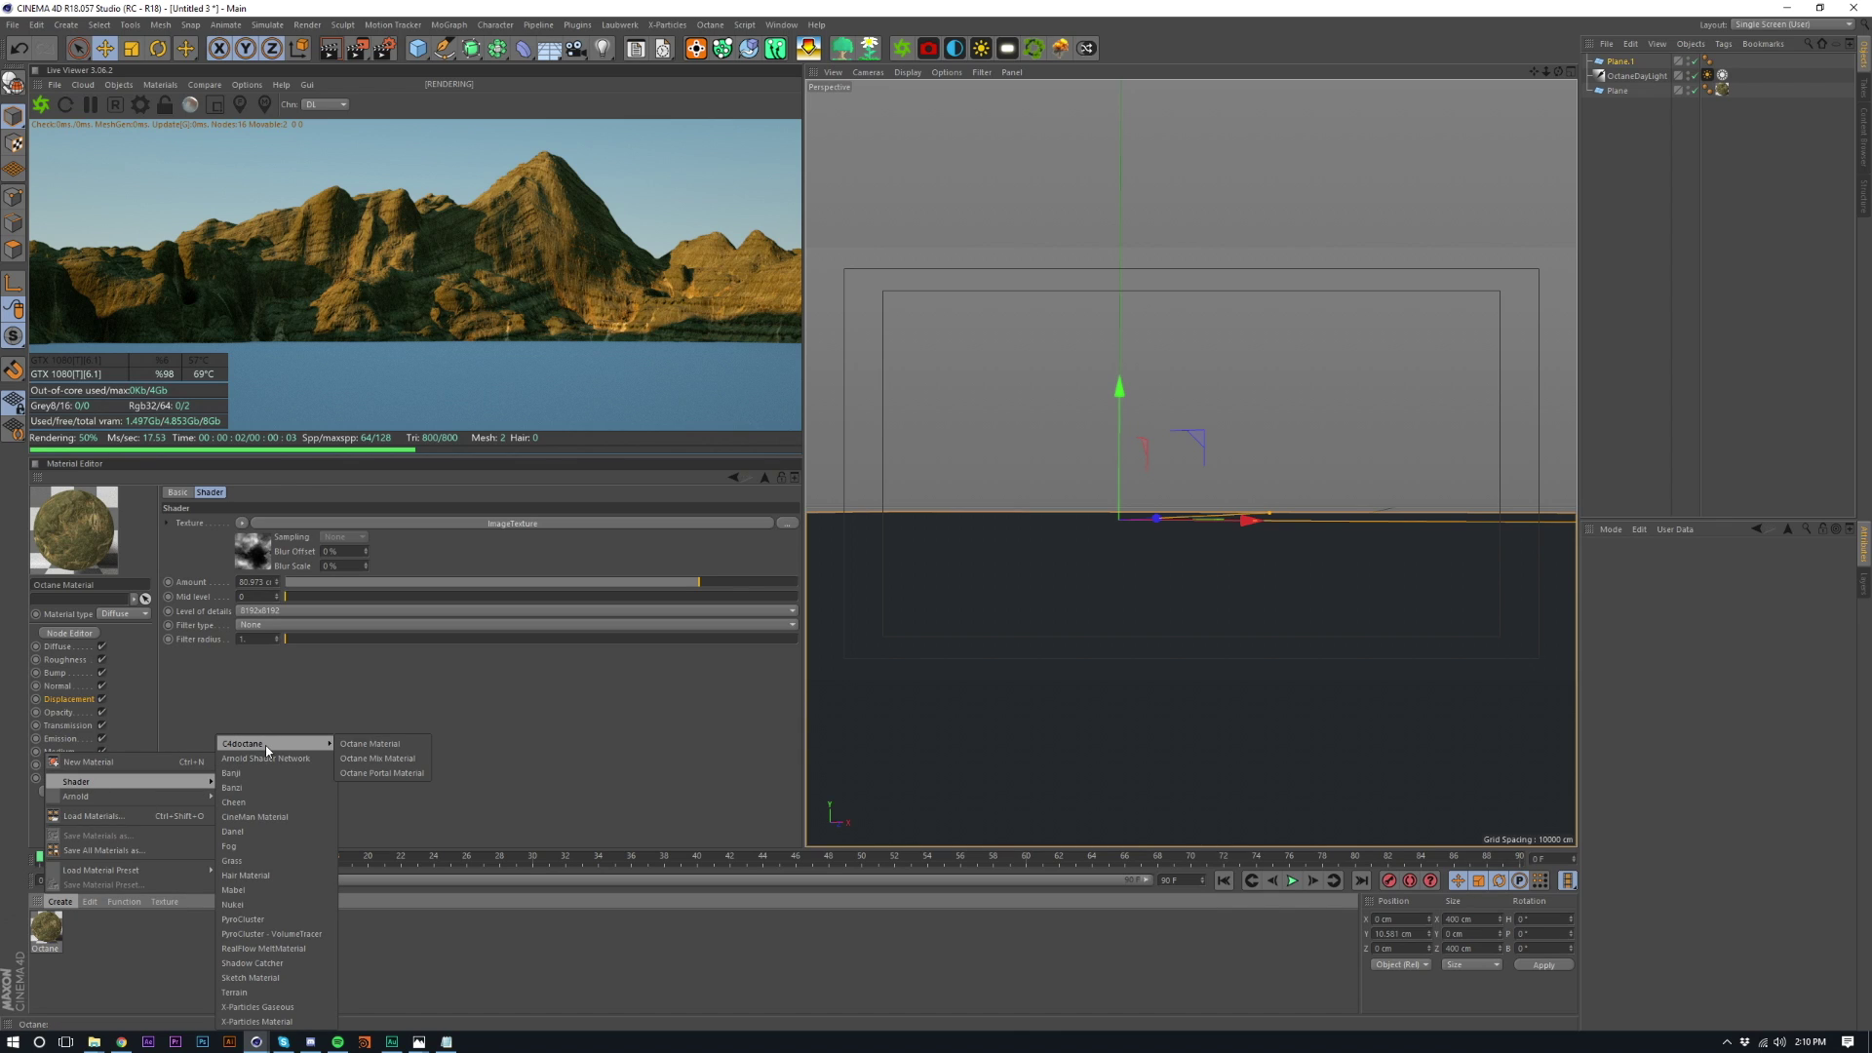
click(372, 744)
drag(37, 927, 957, 333)
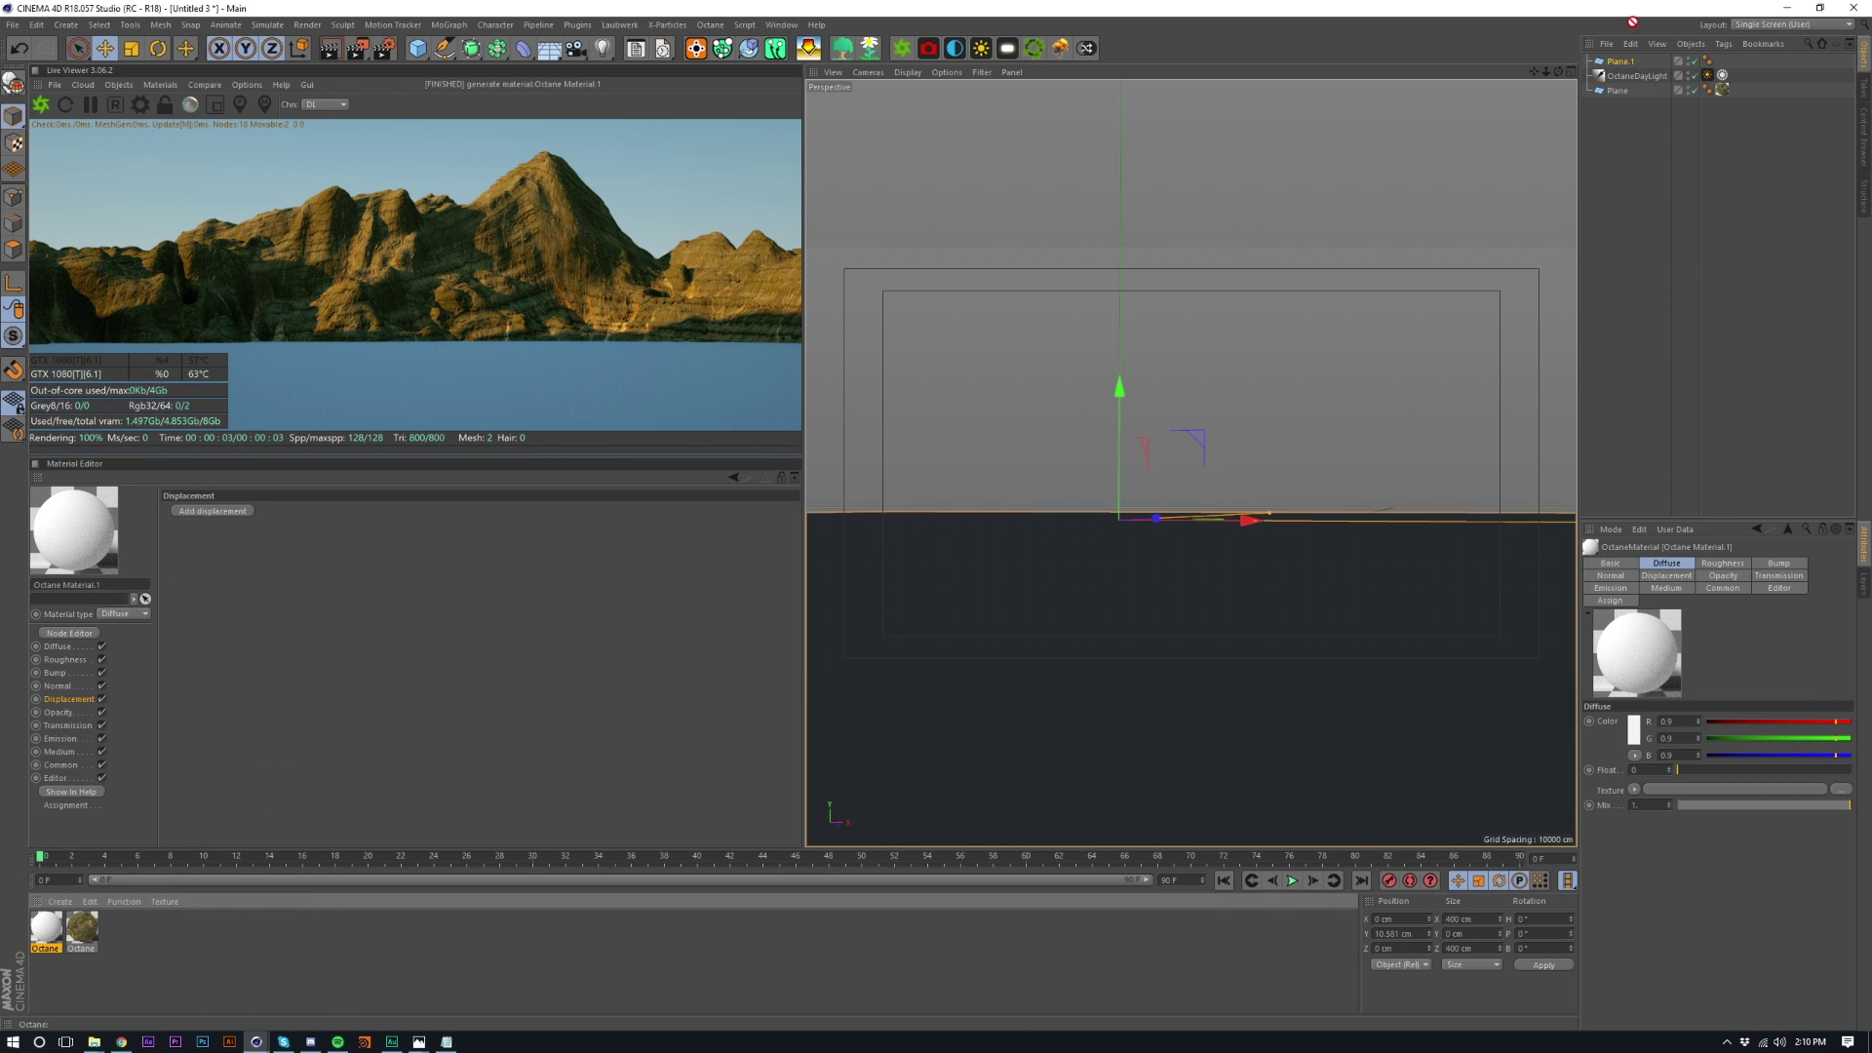
drag(1621, 62, 1620, 62)
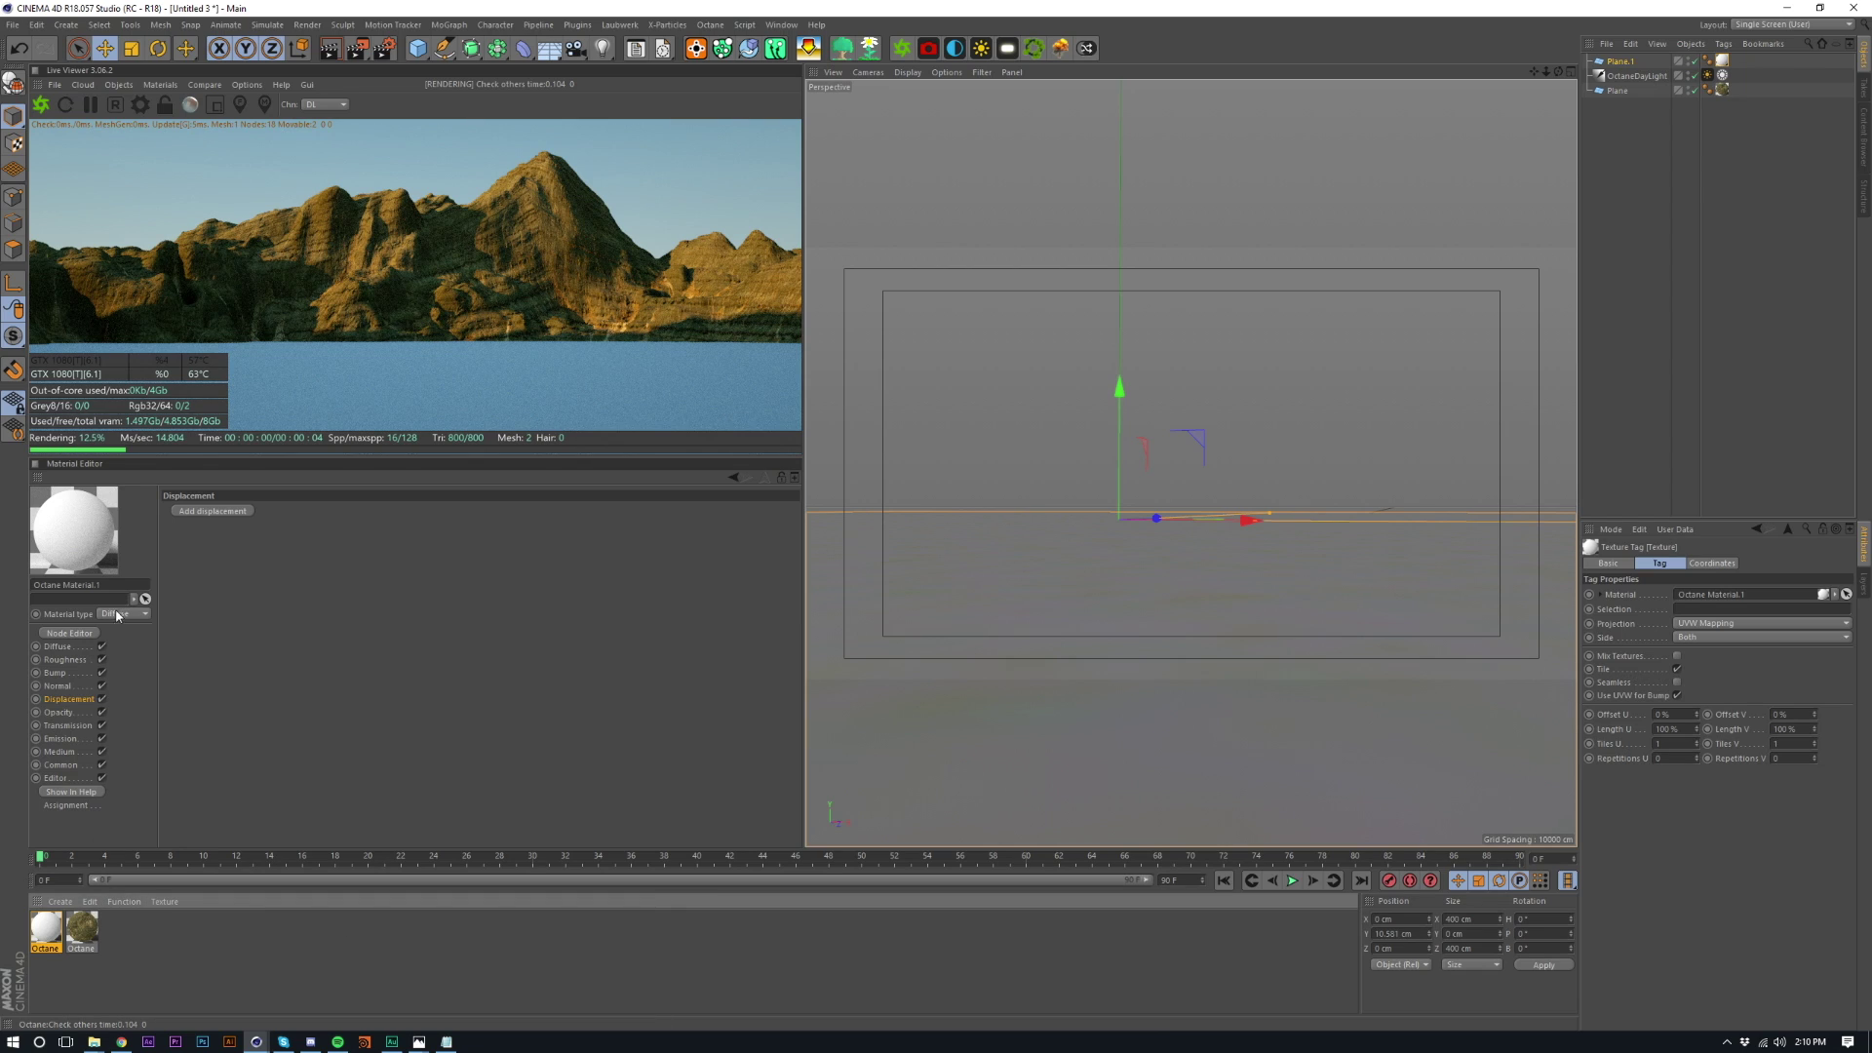
- Set the water material's type to Specular and load an Octane Noise texture into its Bump channel
click(124, 613)
click(116, 658)
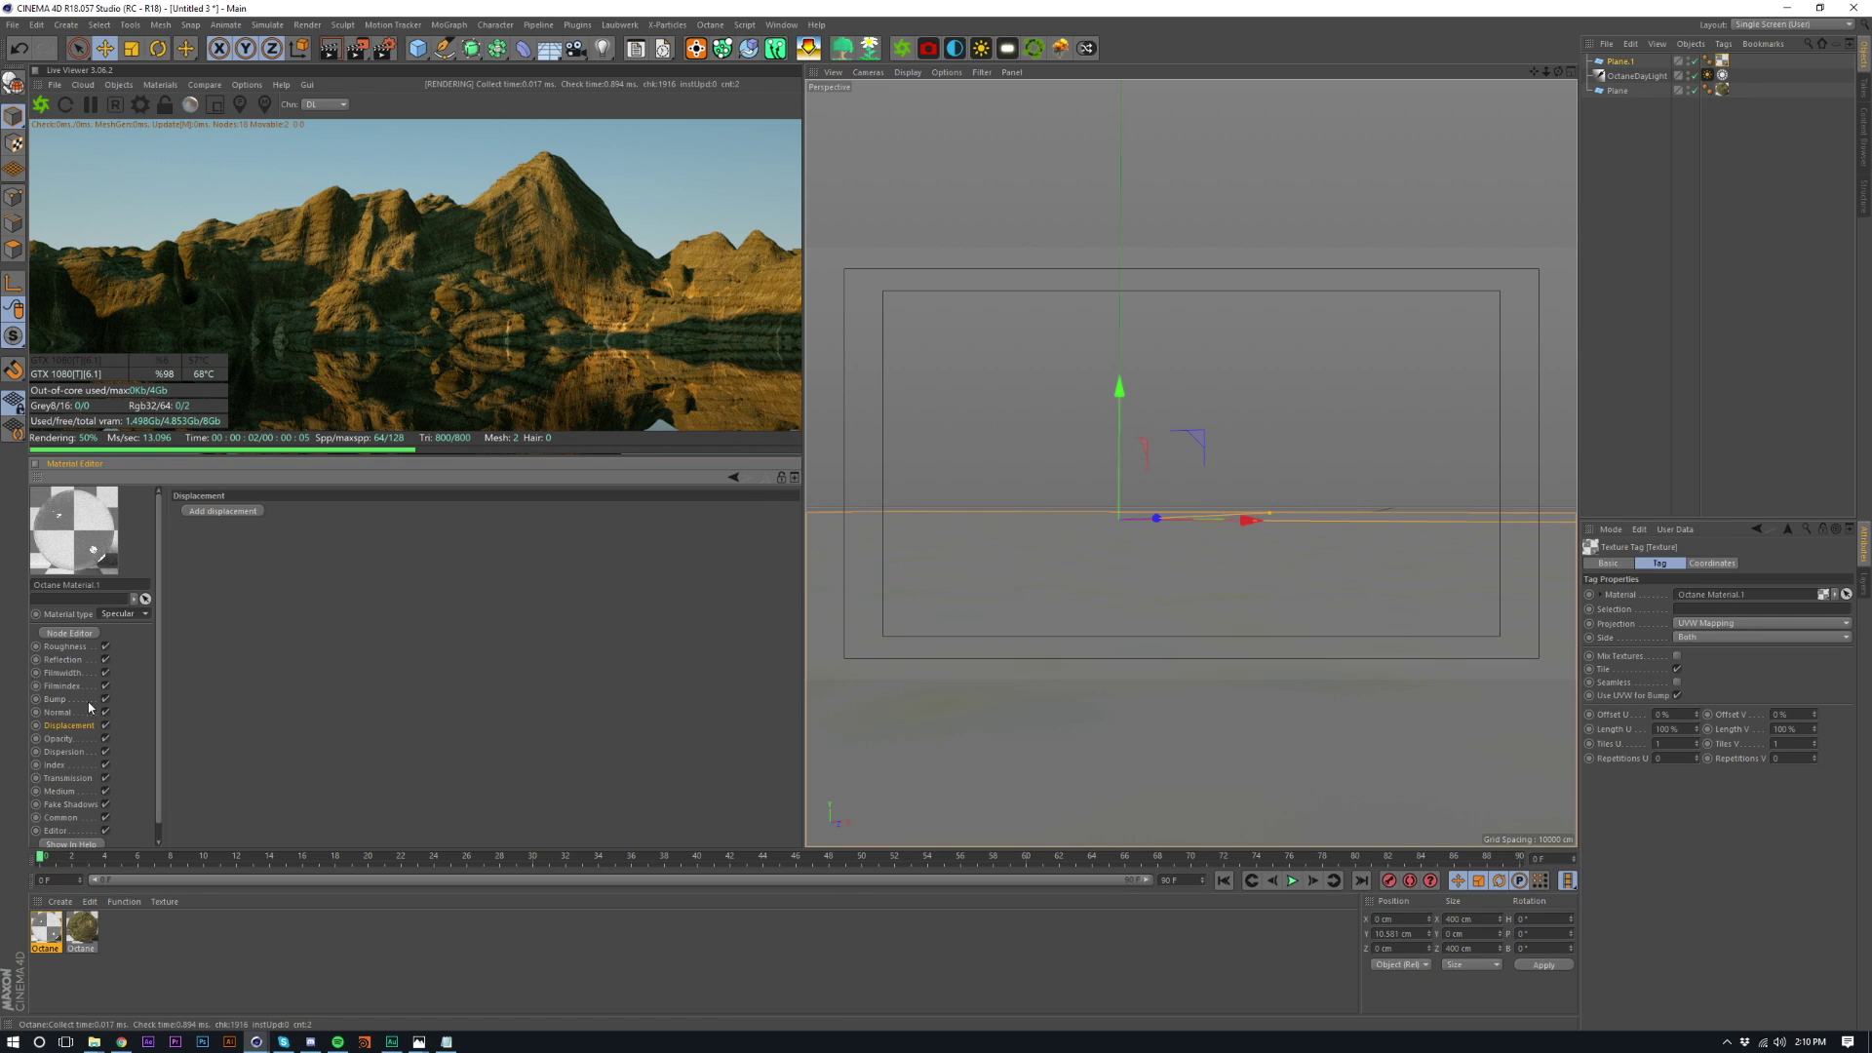
click(56, 699)
click(225, 517)
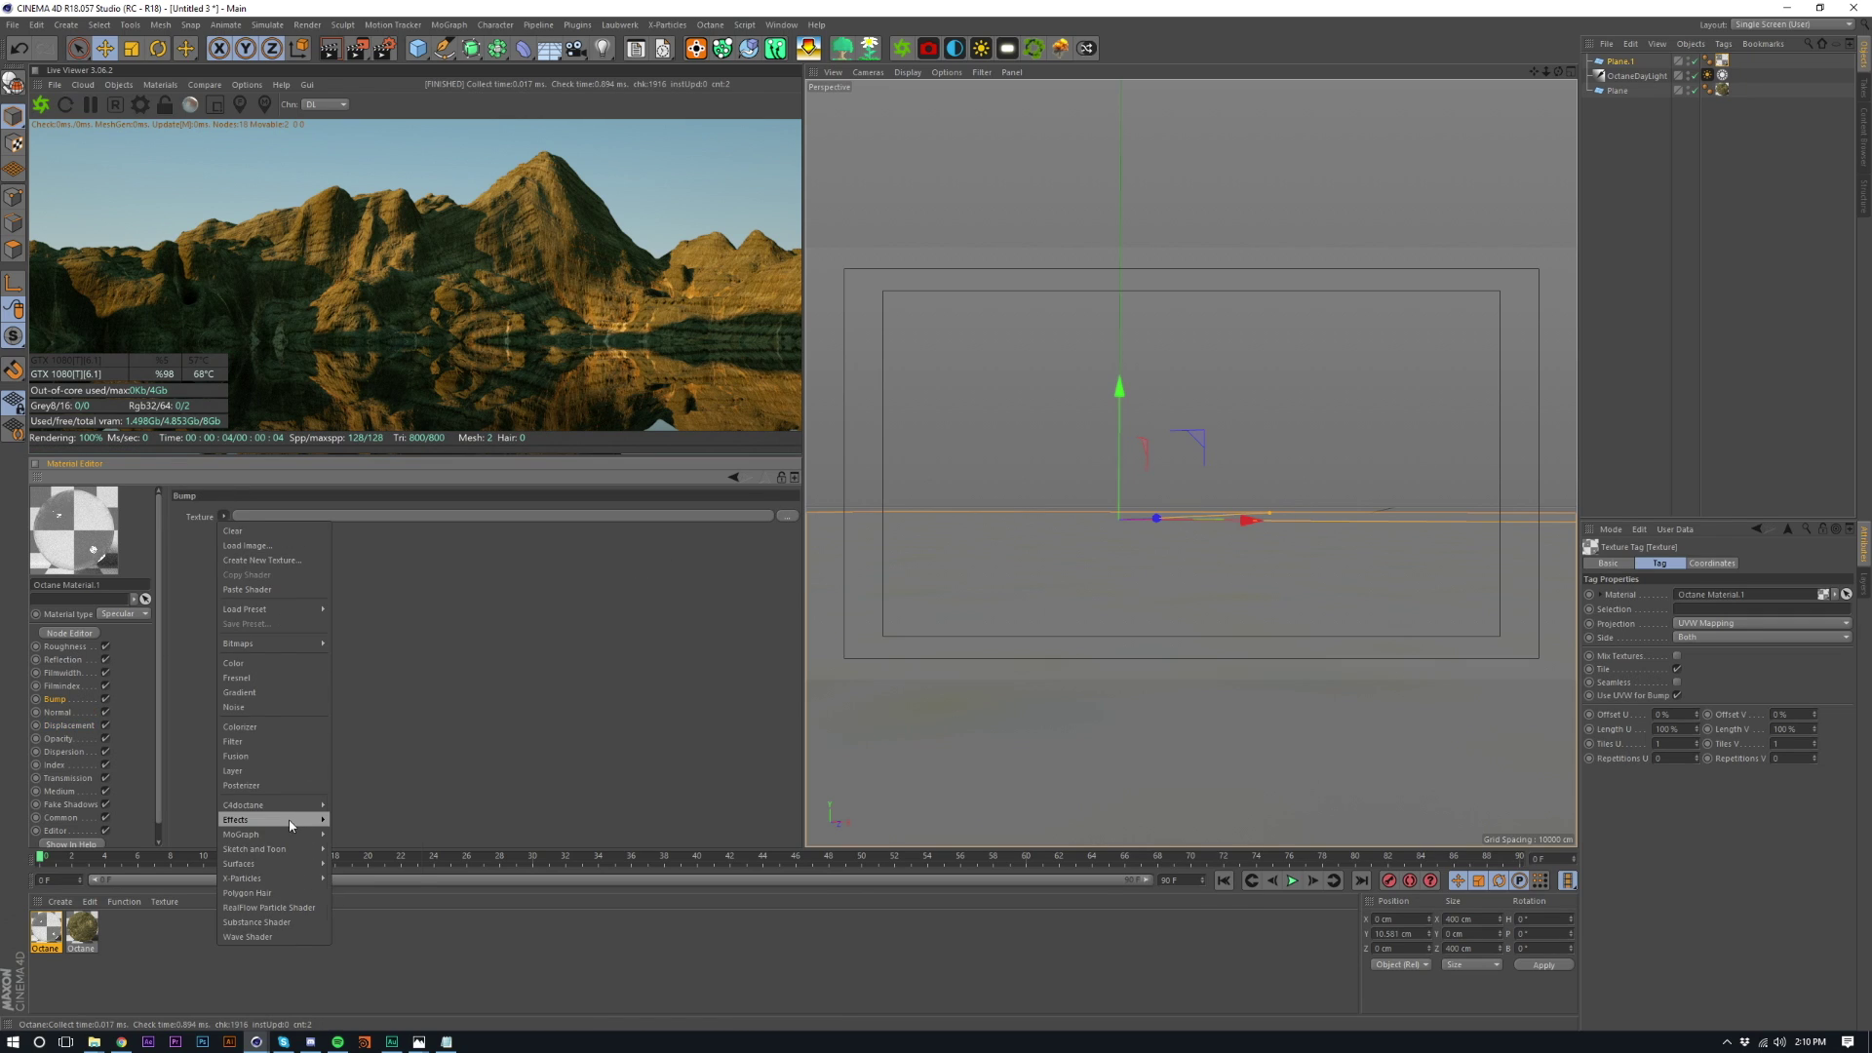
mouse_move(273, 805)
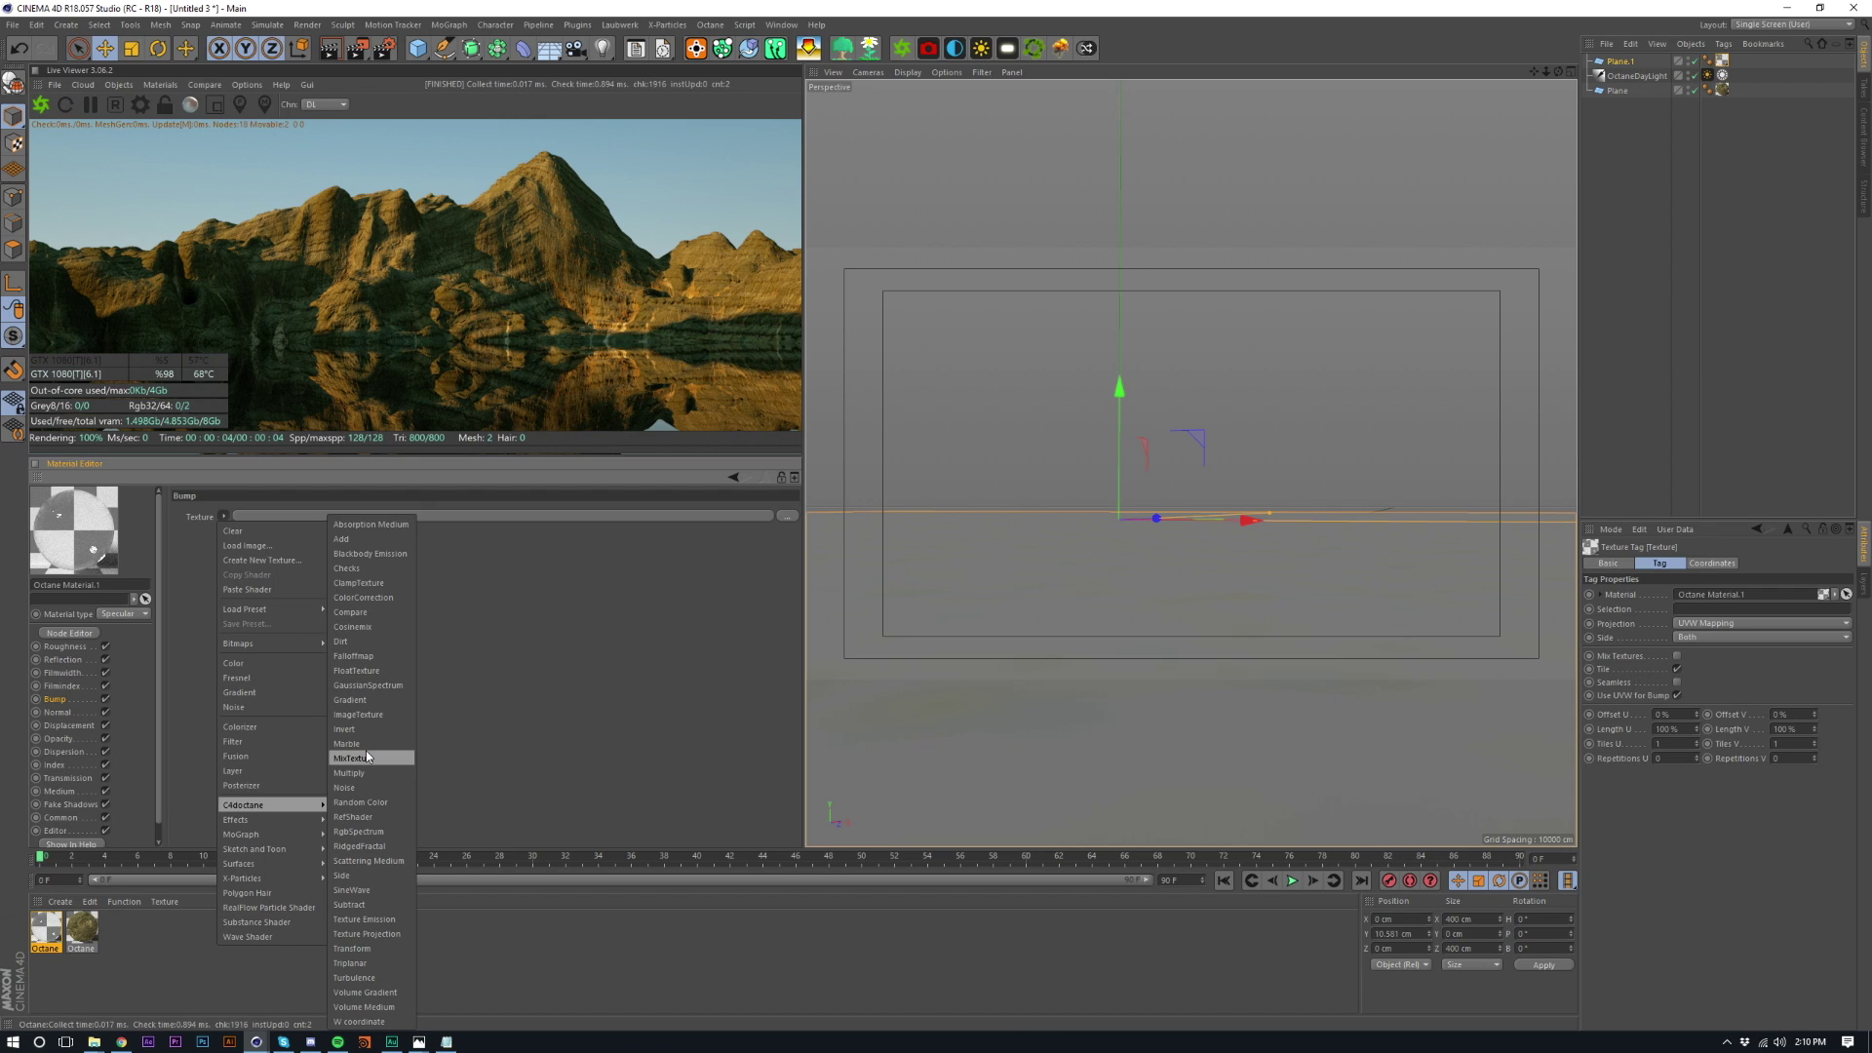
click(351, 787)
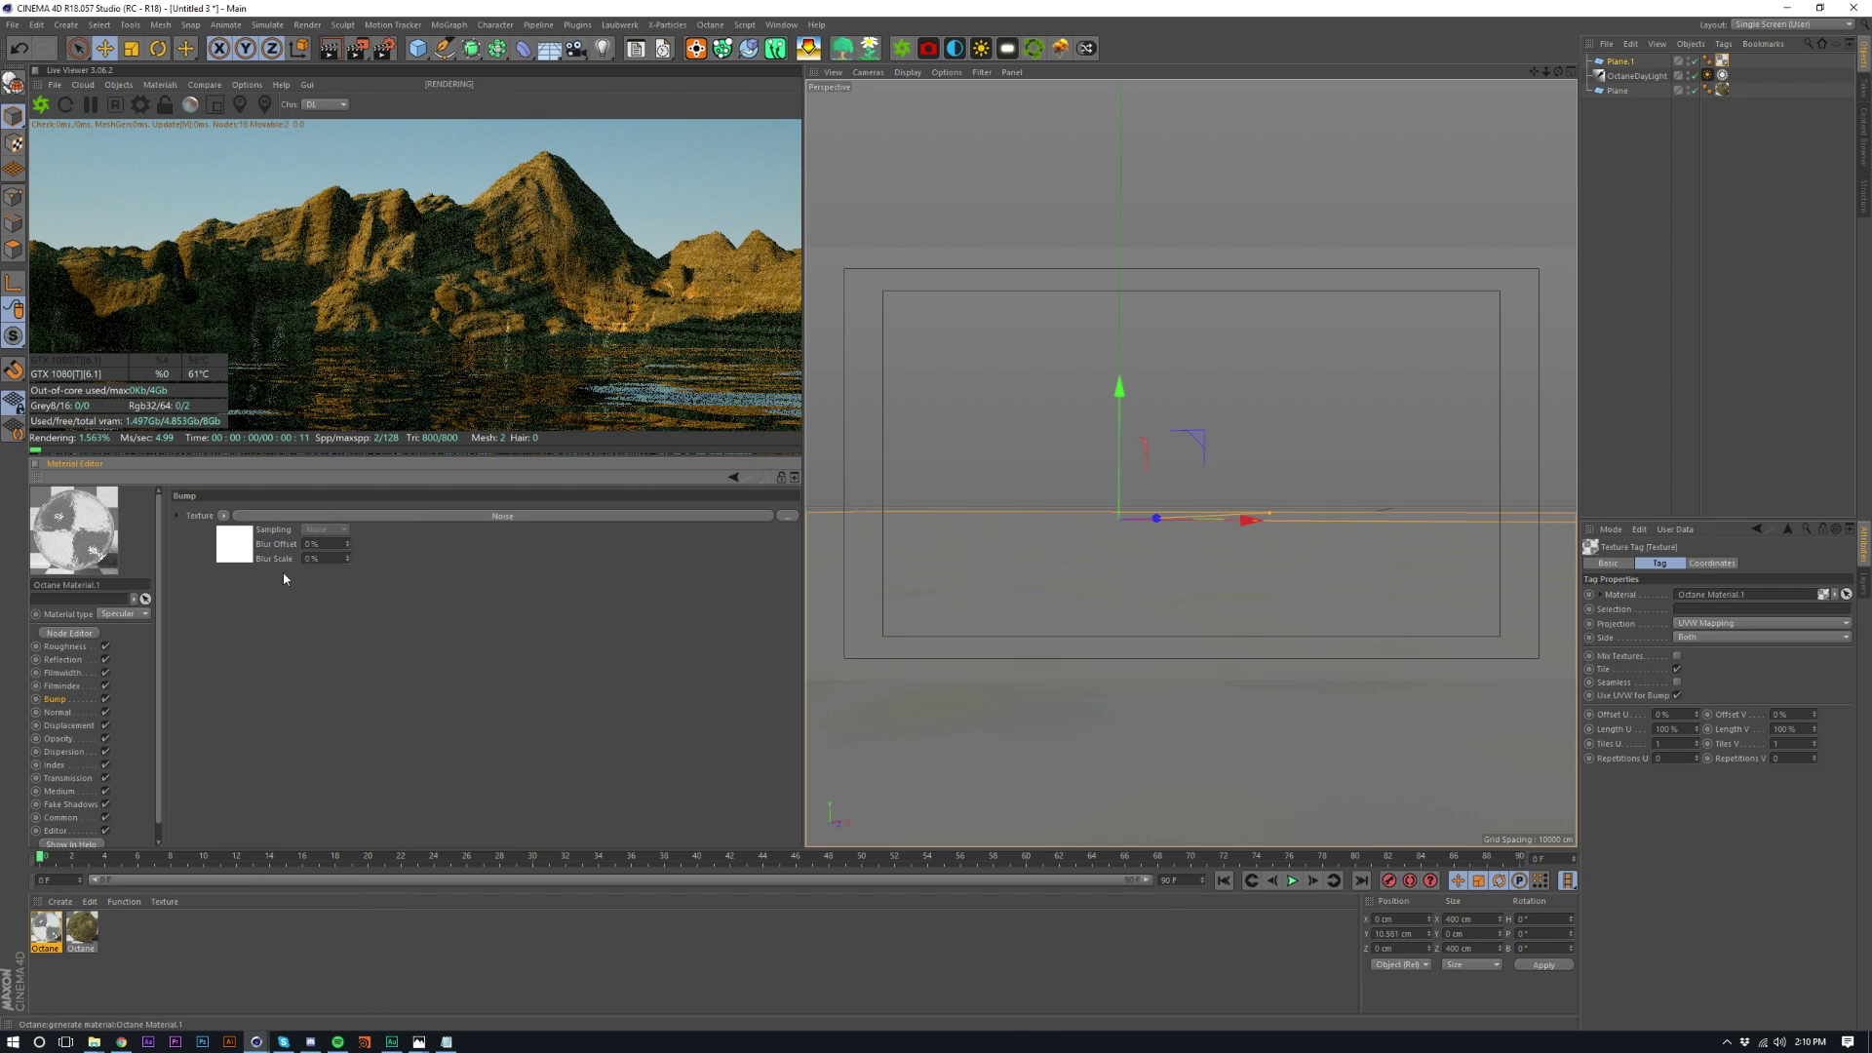
- Set the bump noise type to Chips and add a UVW transform with locked aspect ratio and a scale of about 0.75
click(228, 555)
click(234, 524)
click(253, 583)
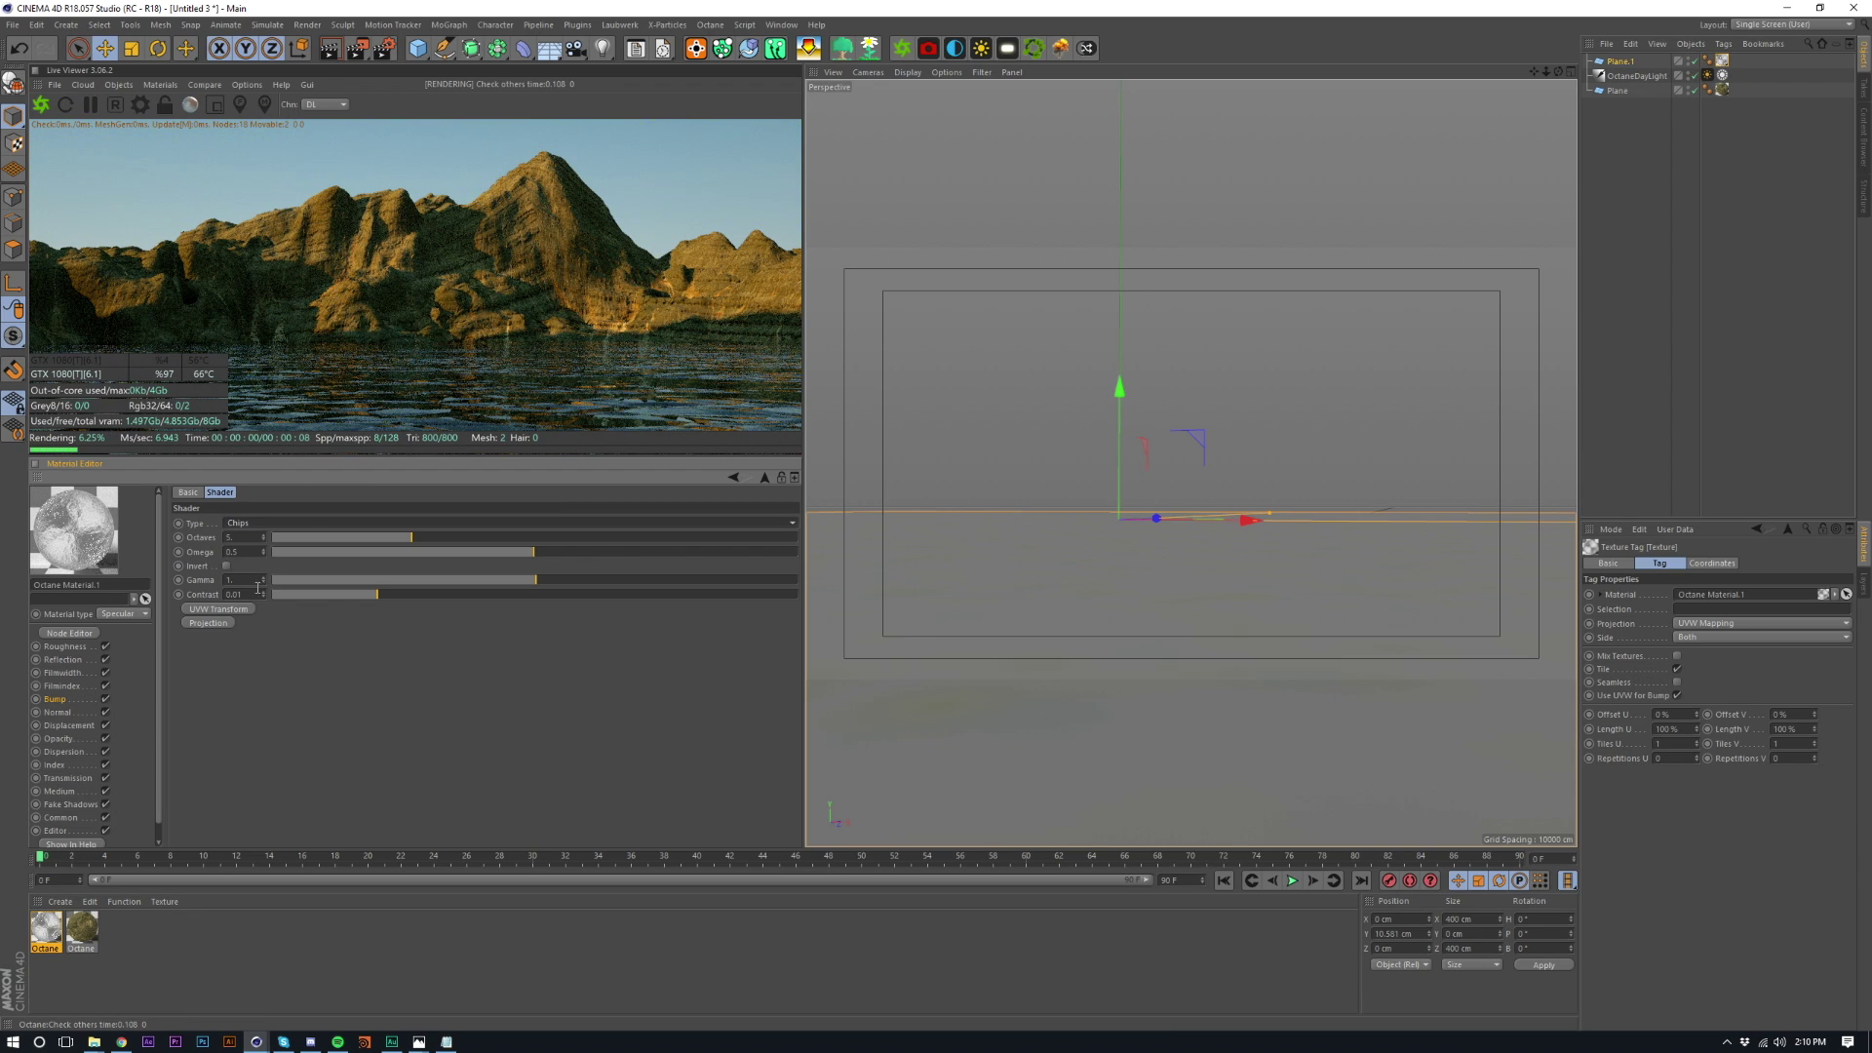
click(218, 609)
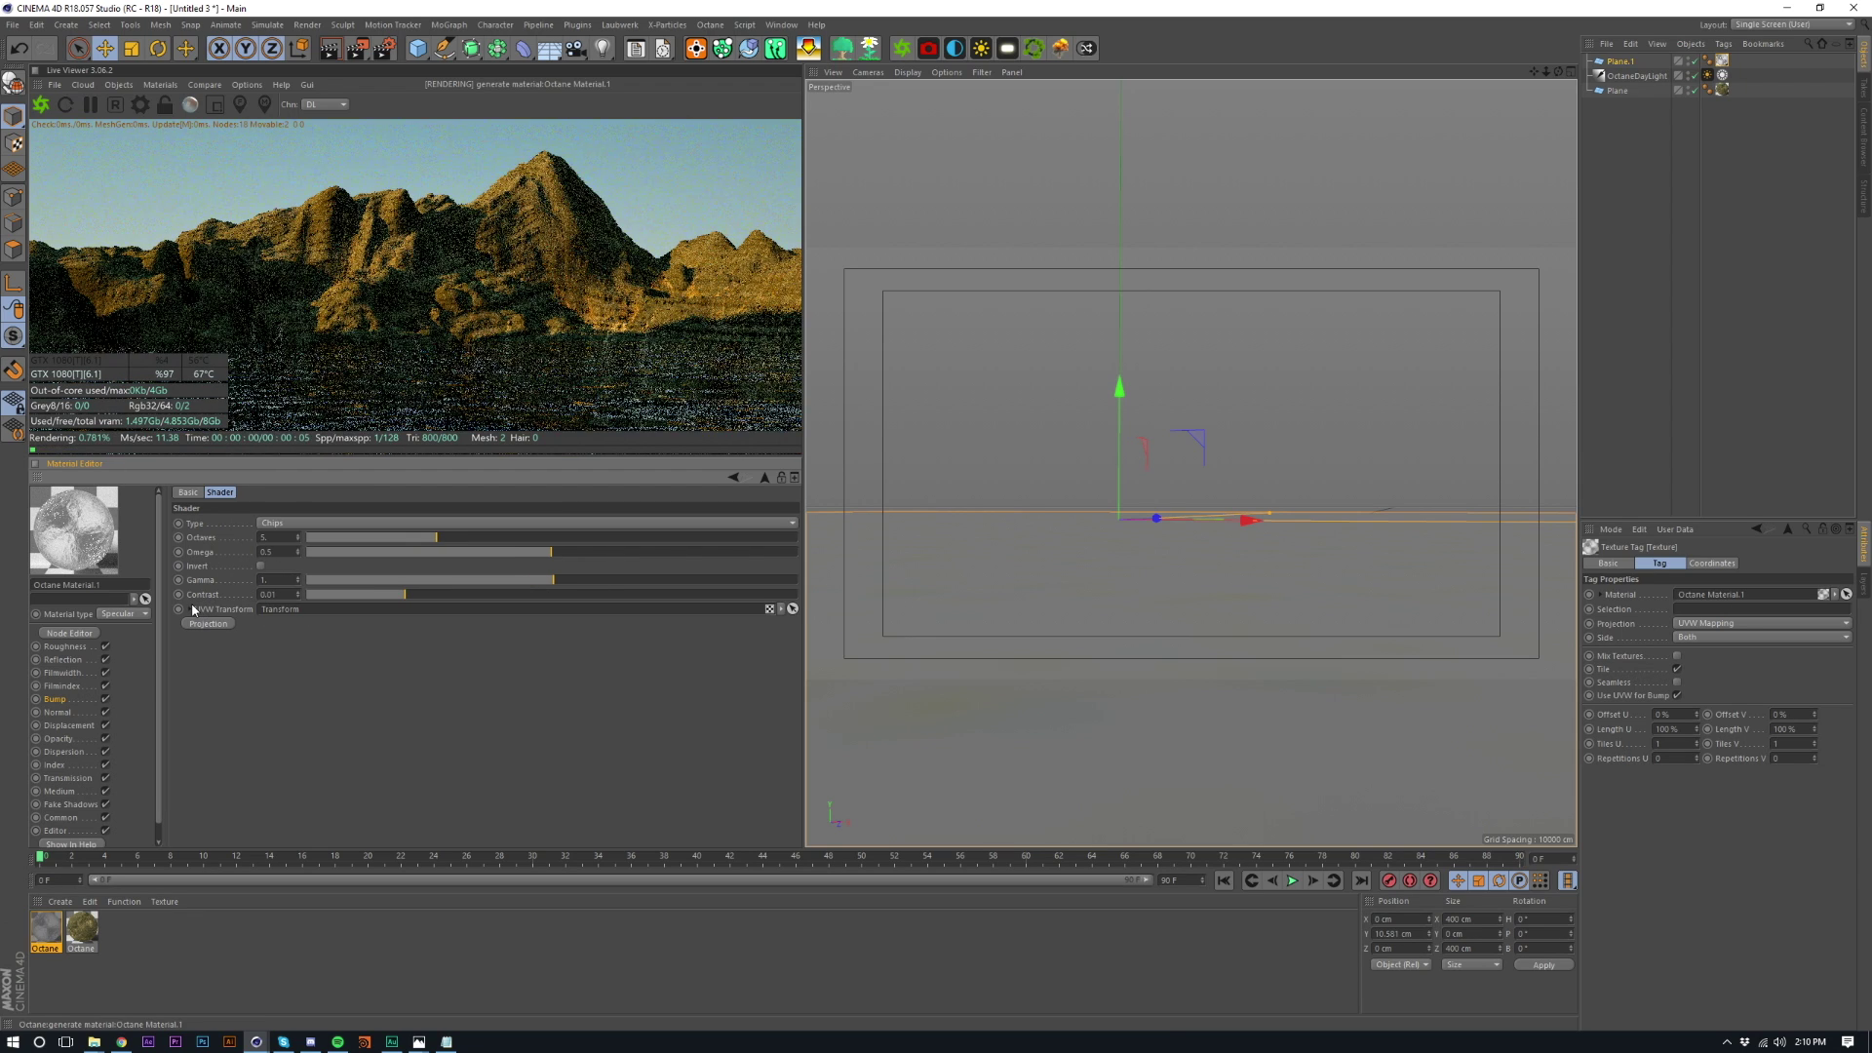
click(268, 758)
mouse_move(650, 772)
mouse_down()
mouse_move(605, 769)
mouse_move(649, 780)
mouse_up()
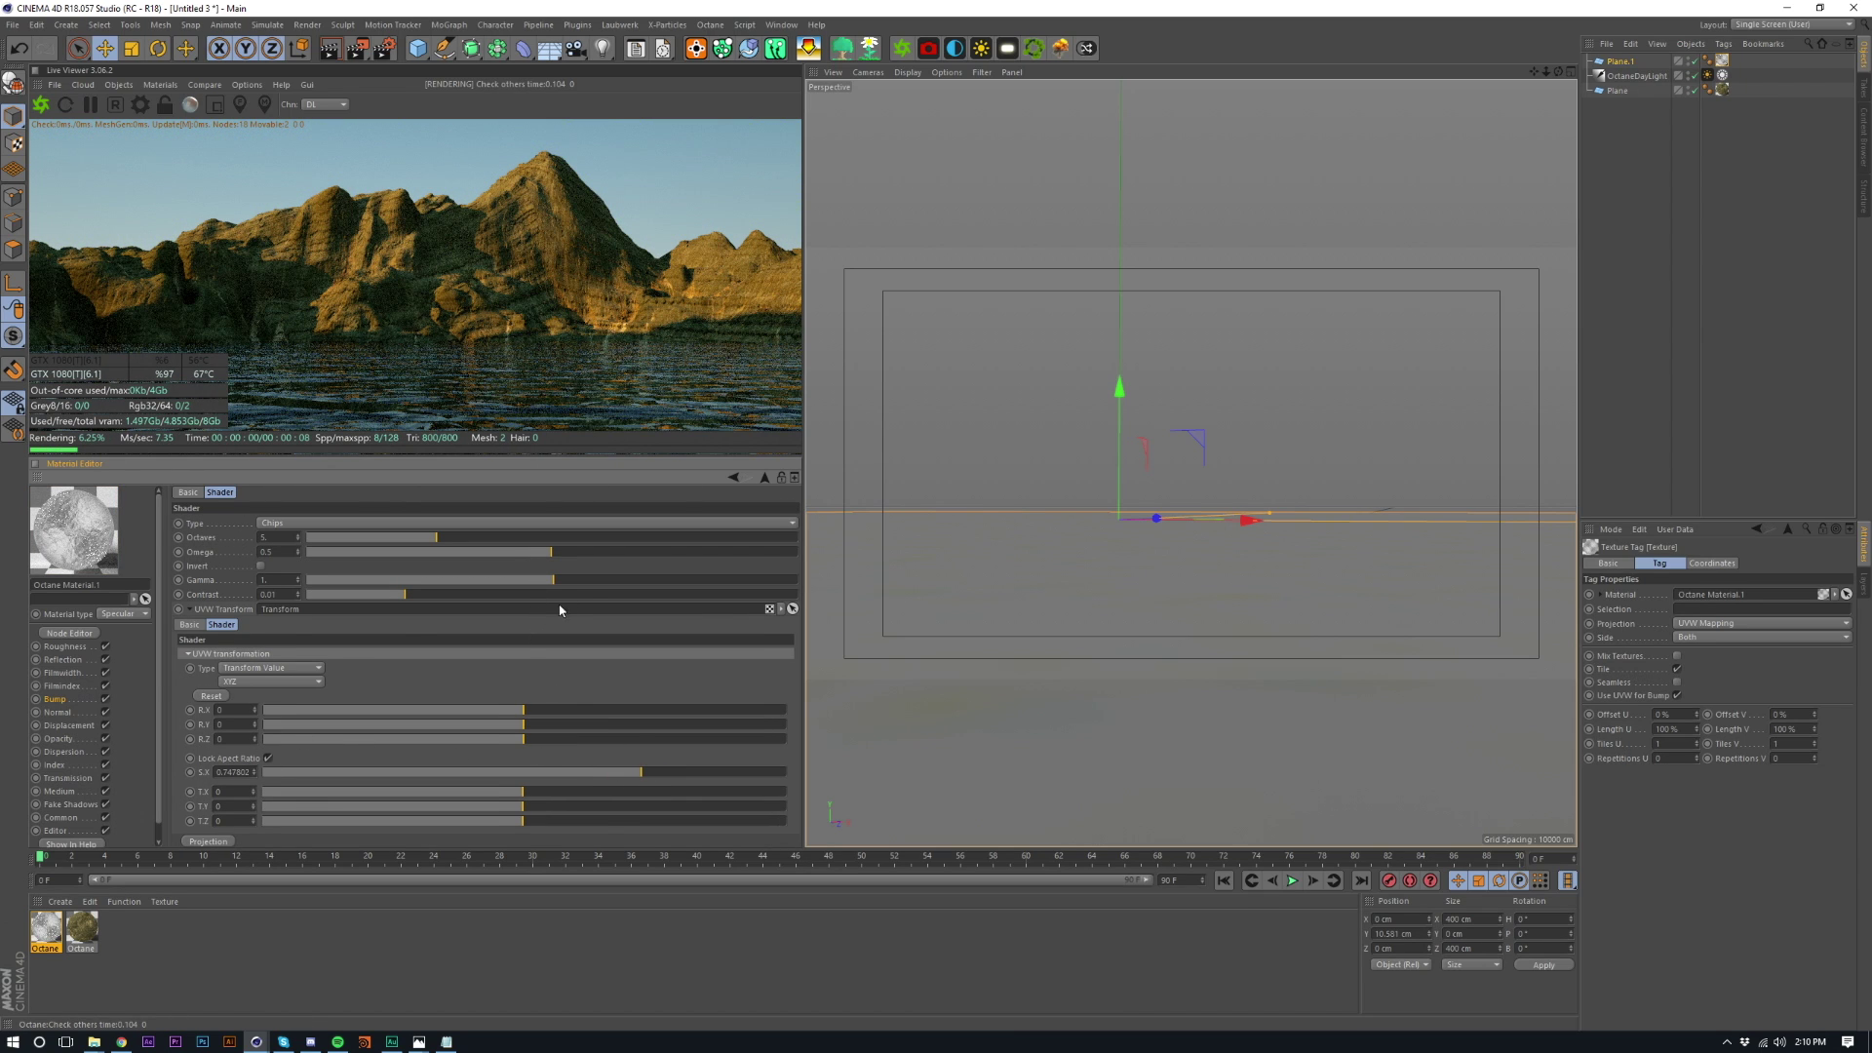
- Adjust the bump noise's gamma to about 1.96 and its contrast to about 2.67
click(621, 582)
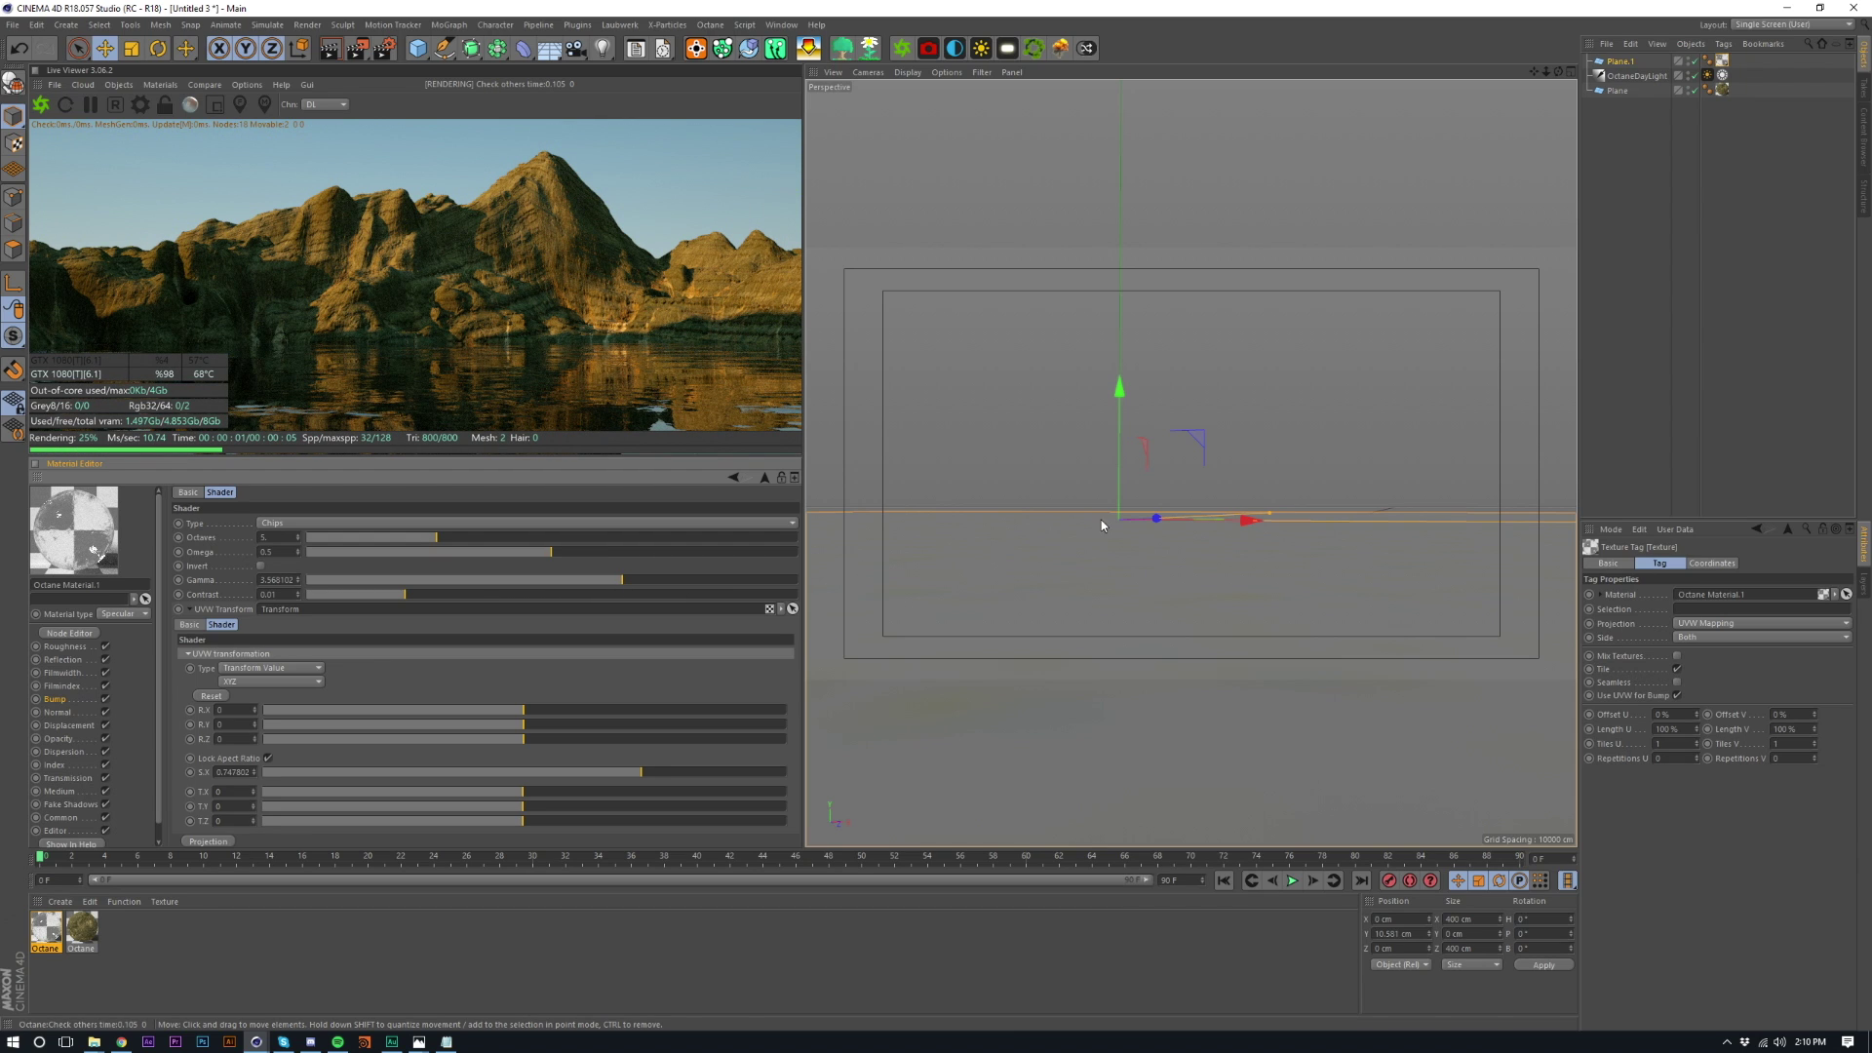
mouse_move(1105, 518)
alt+middle_down()
mouse_move(1114, 560)
mouse_move(1109, 533)
alt+middle_up()
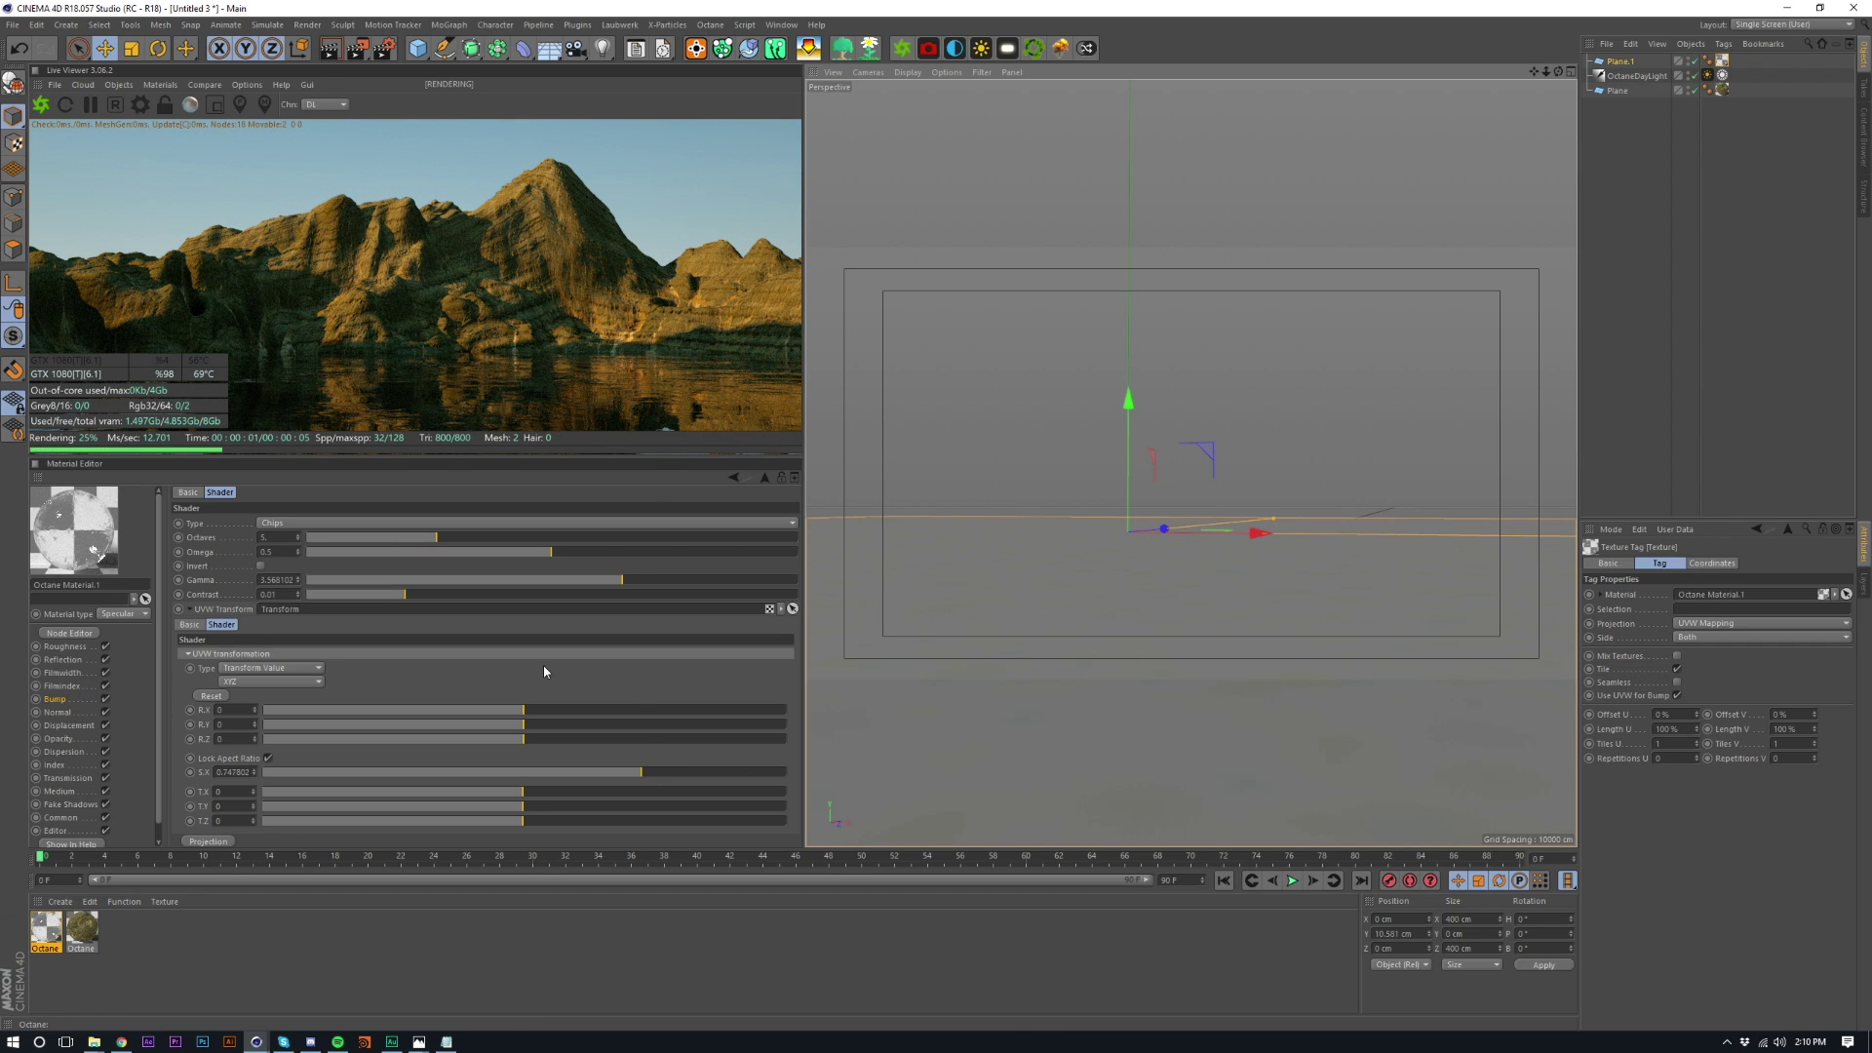
mouse_move(579, 595)
mouse_down()
mouse_move(692, 610)
mouse_move(569, 581)
mouse_move(591, 590)
mouse_up()
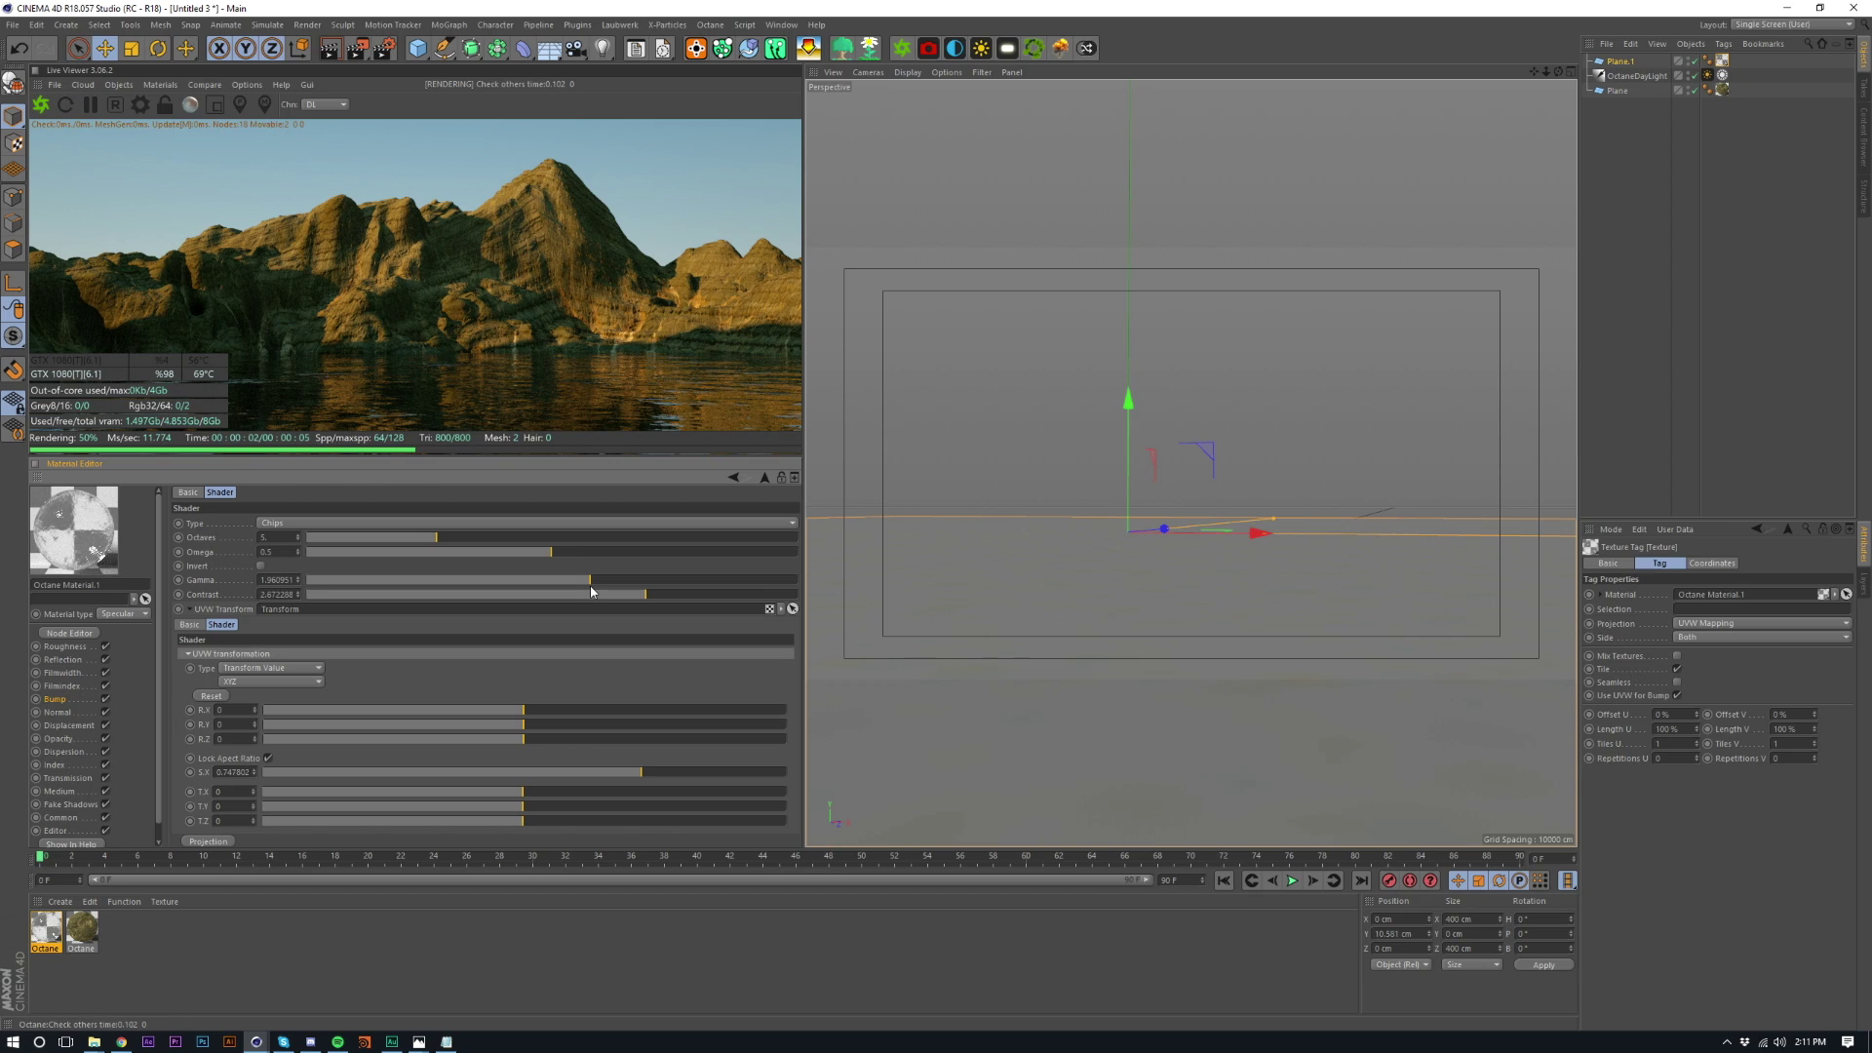
- Raise the water material's Index to about 1.5 and deselect the plane
click(77, 766)
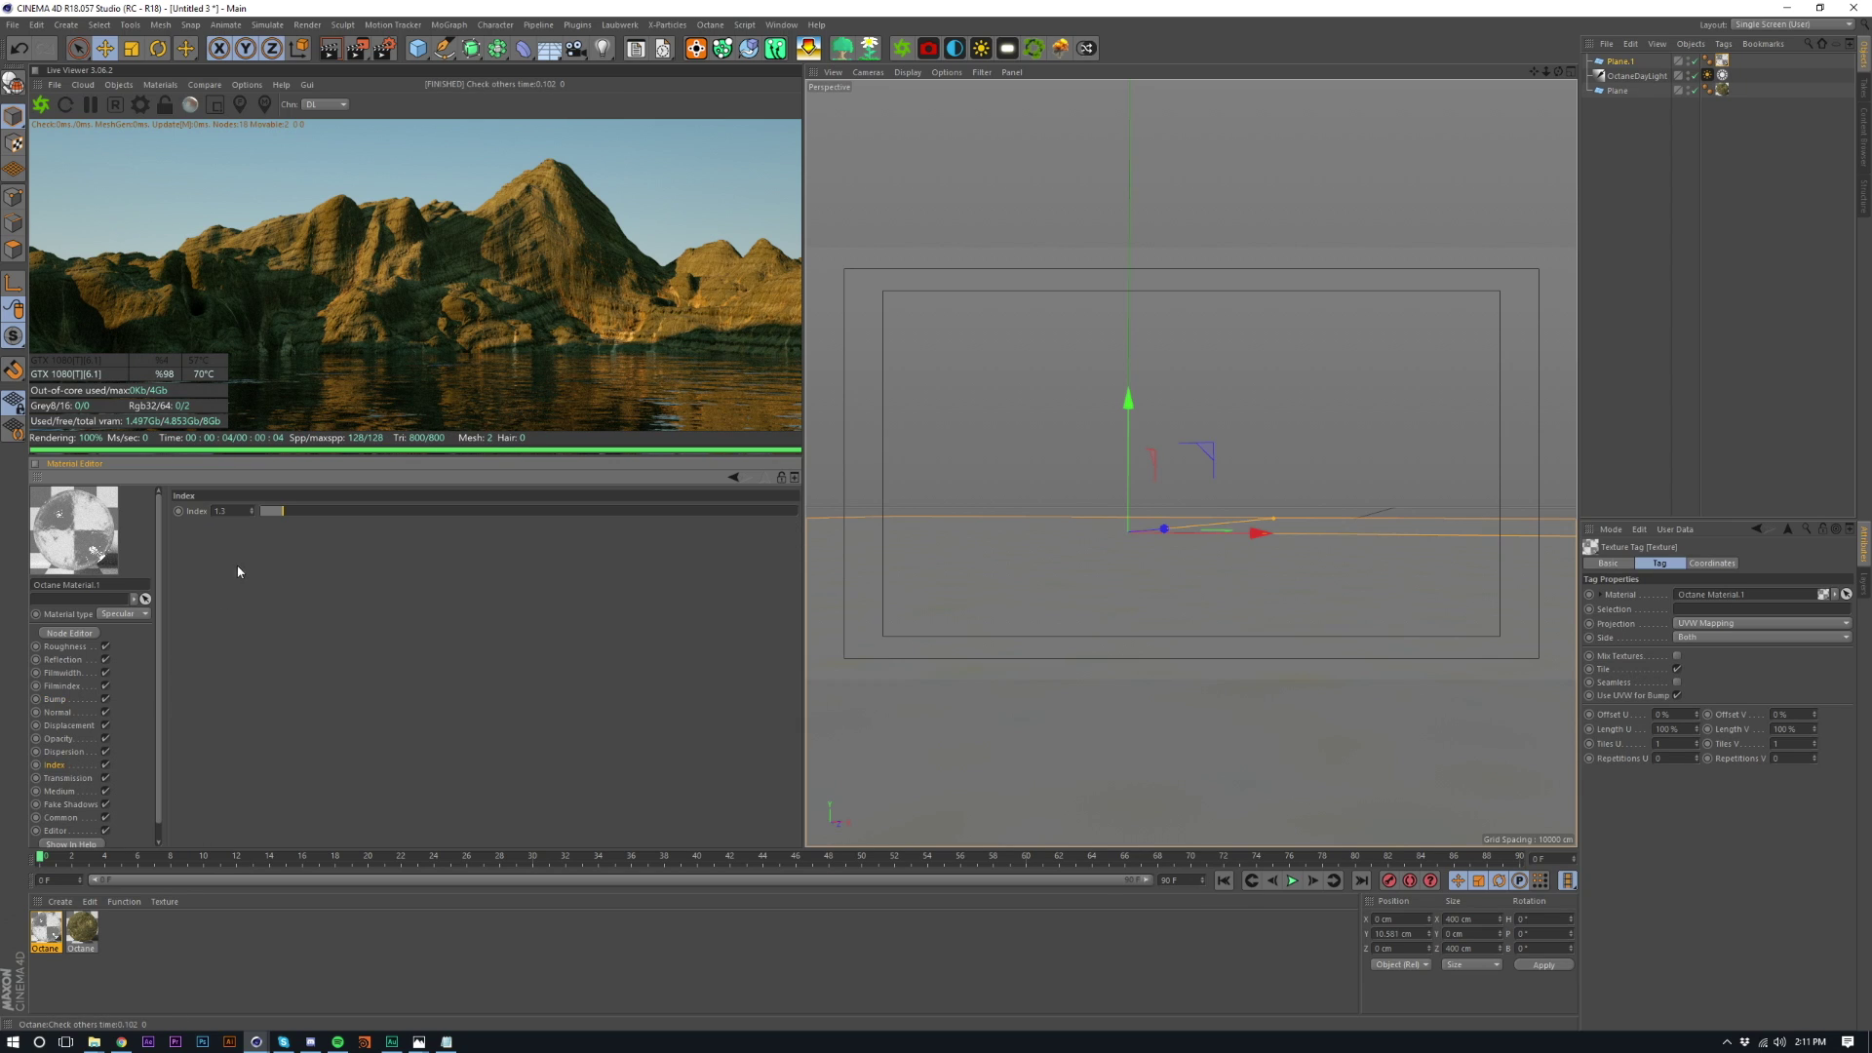
text(5)
key(Return)
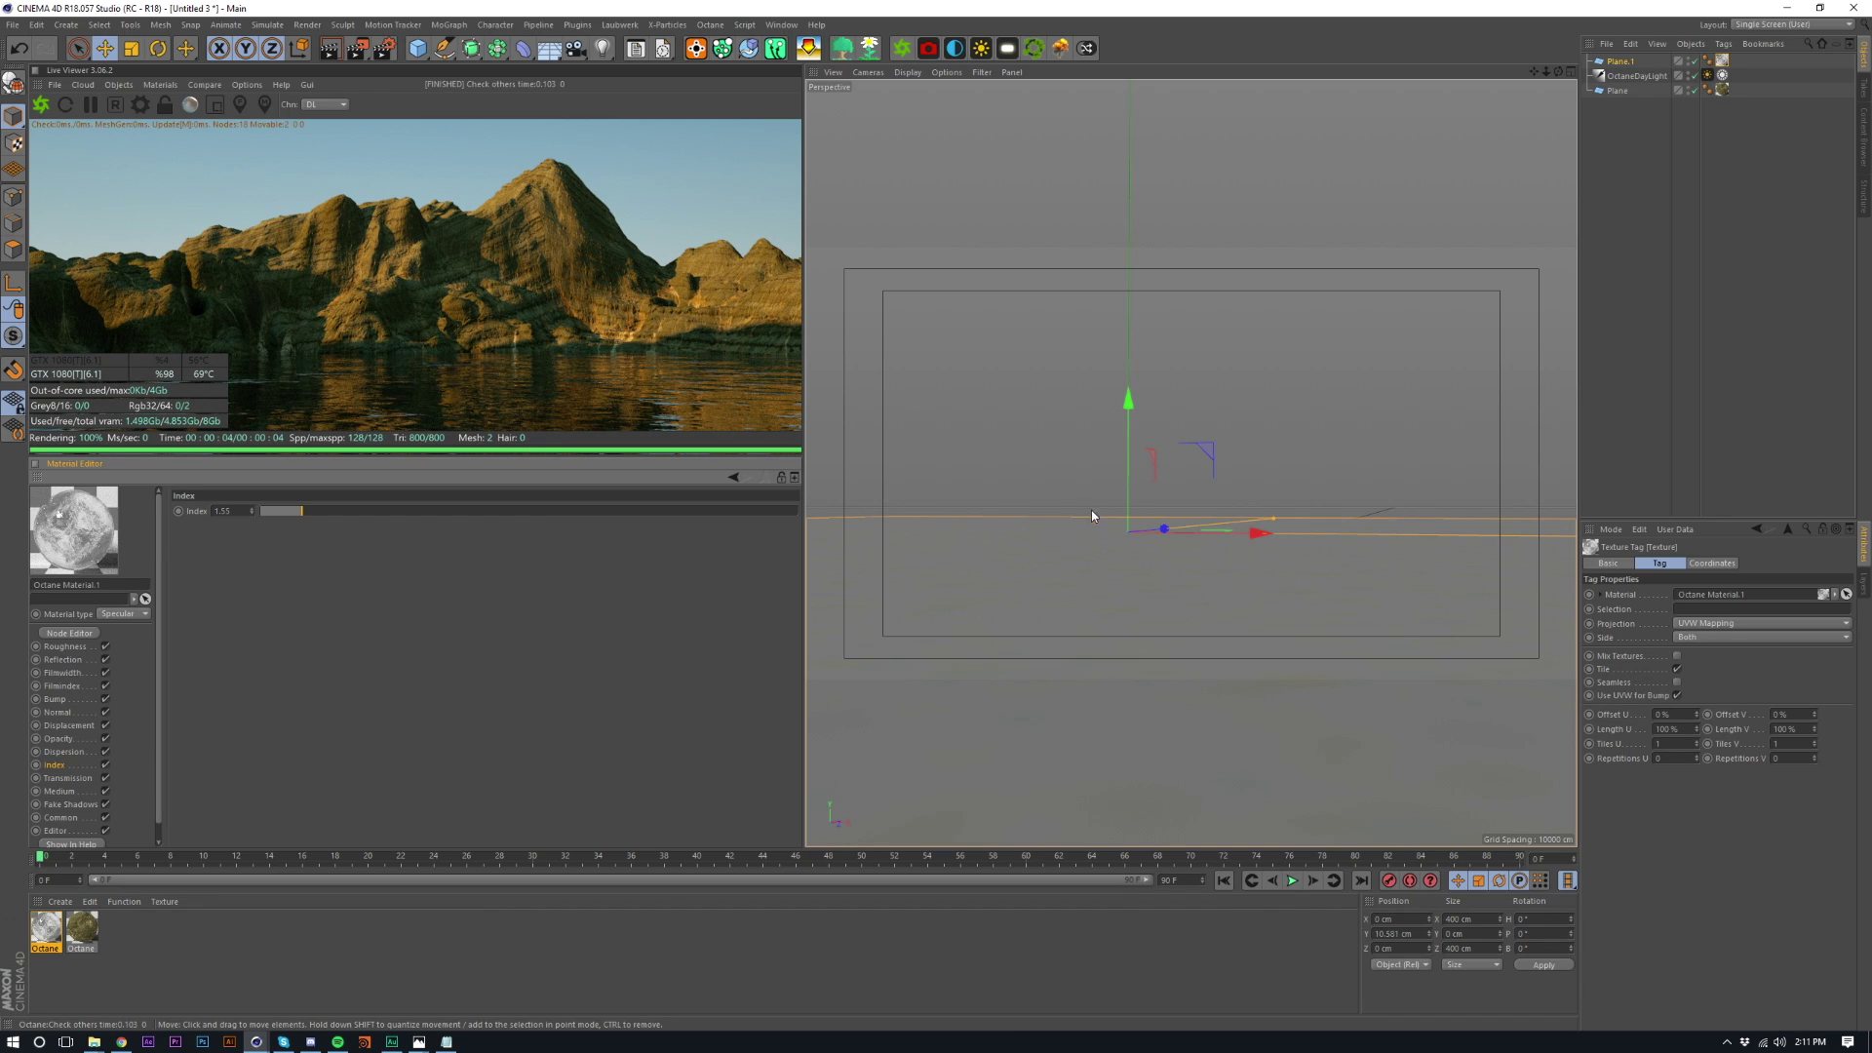
click(1718, 405)
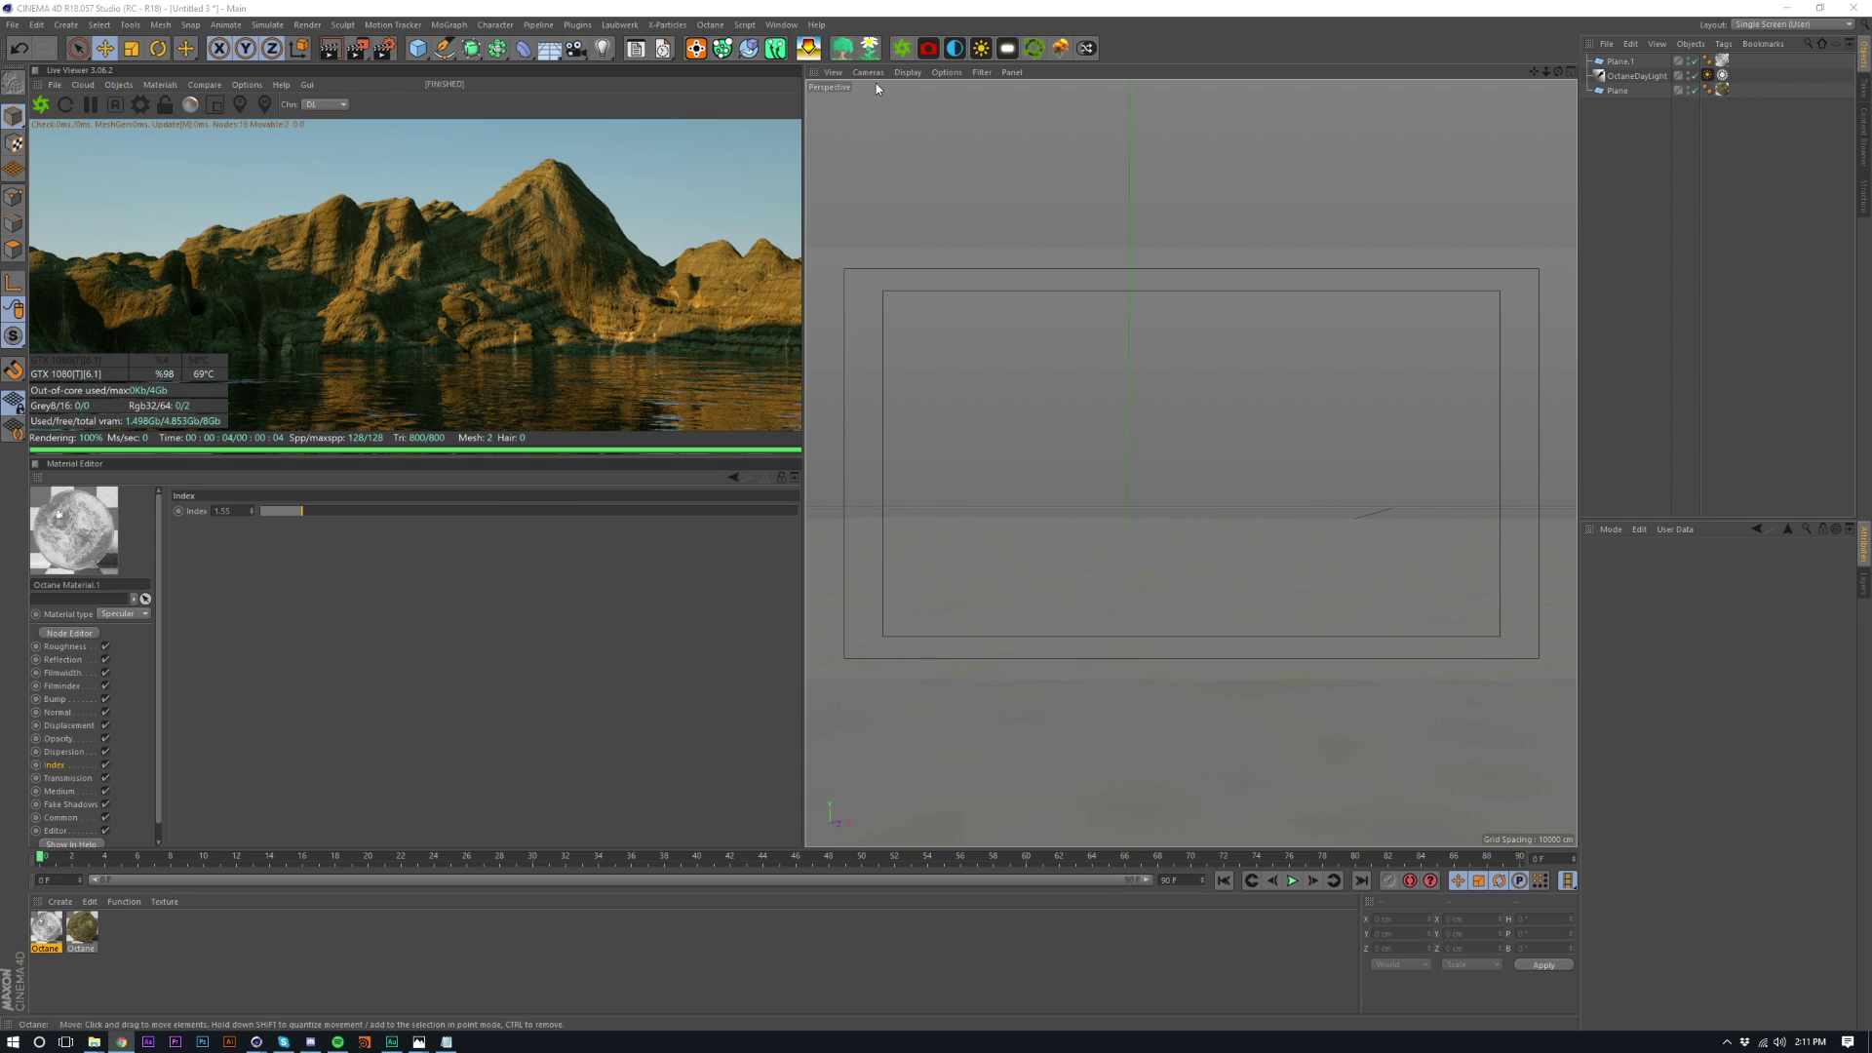
- Open the Octane Node Editor, snap it beside the render and show the mountain material's node graph
click(742, 89)
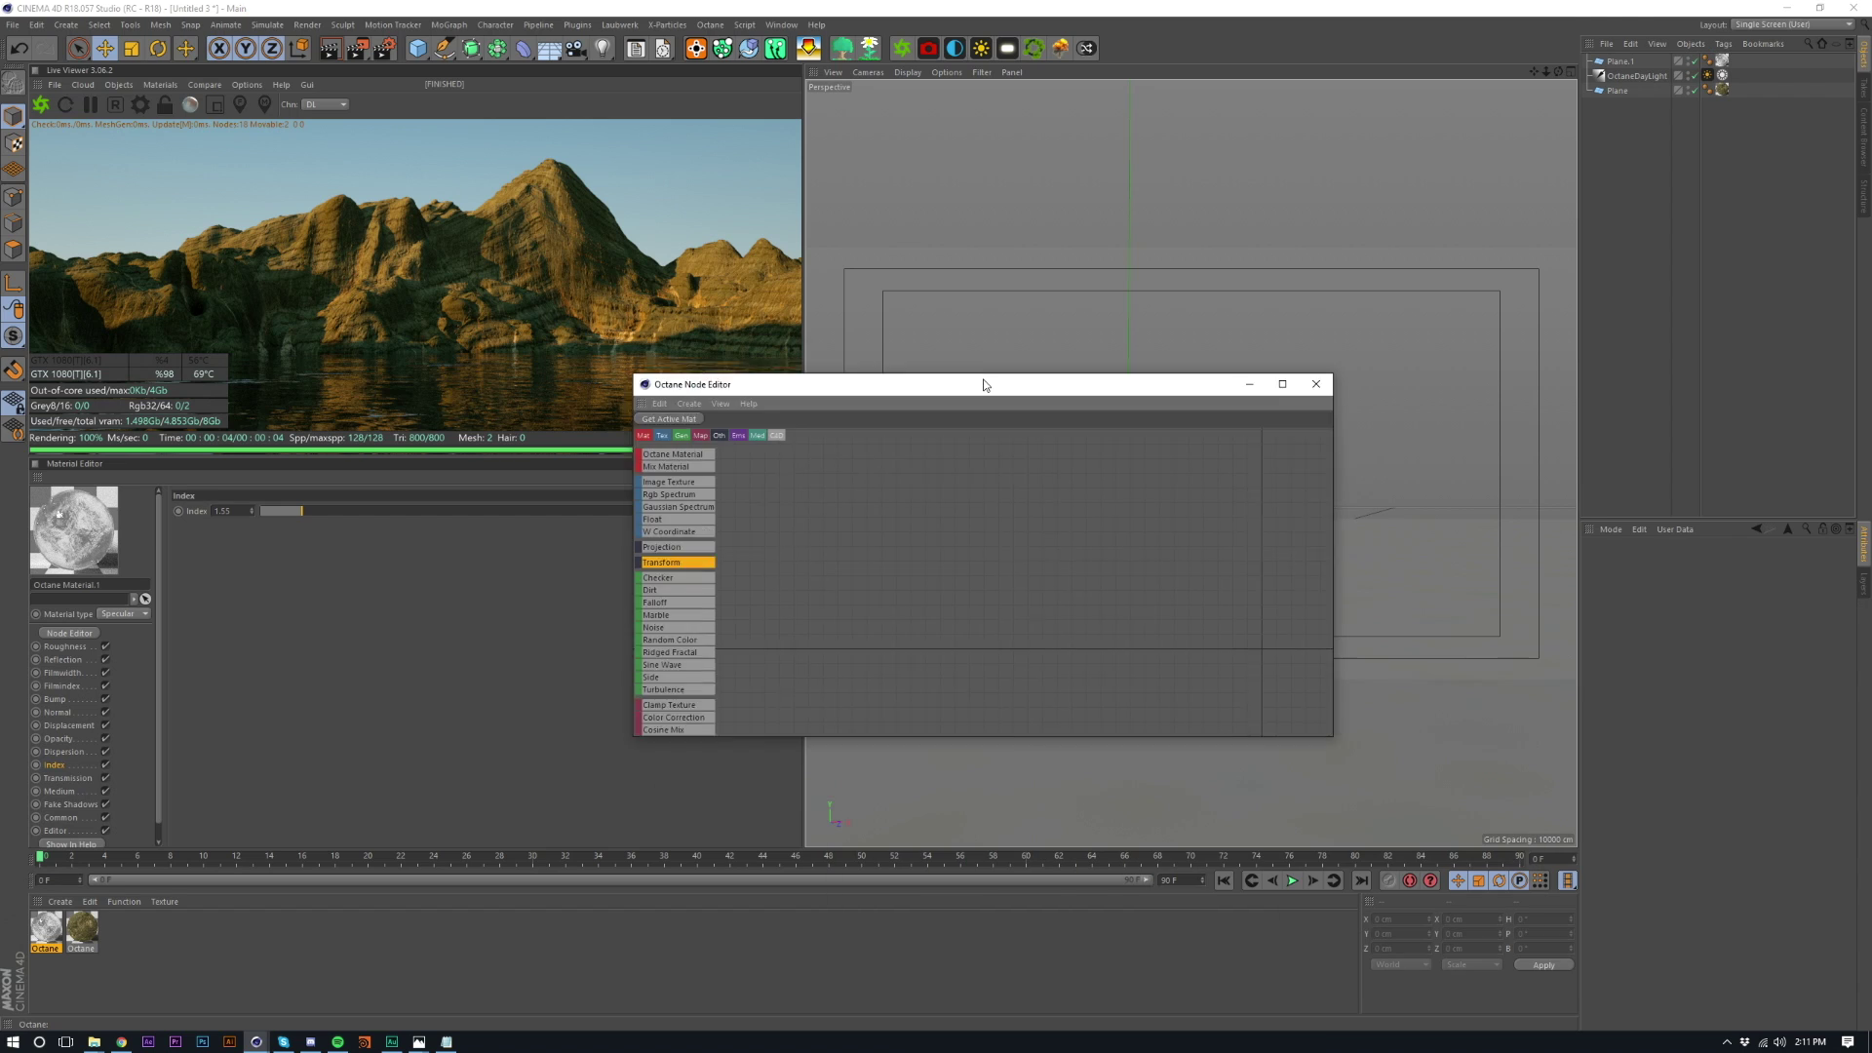
drag(966, 355, 1867, 220)
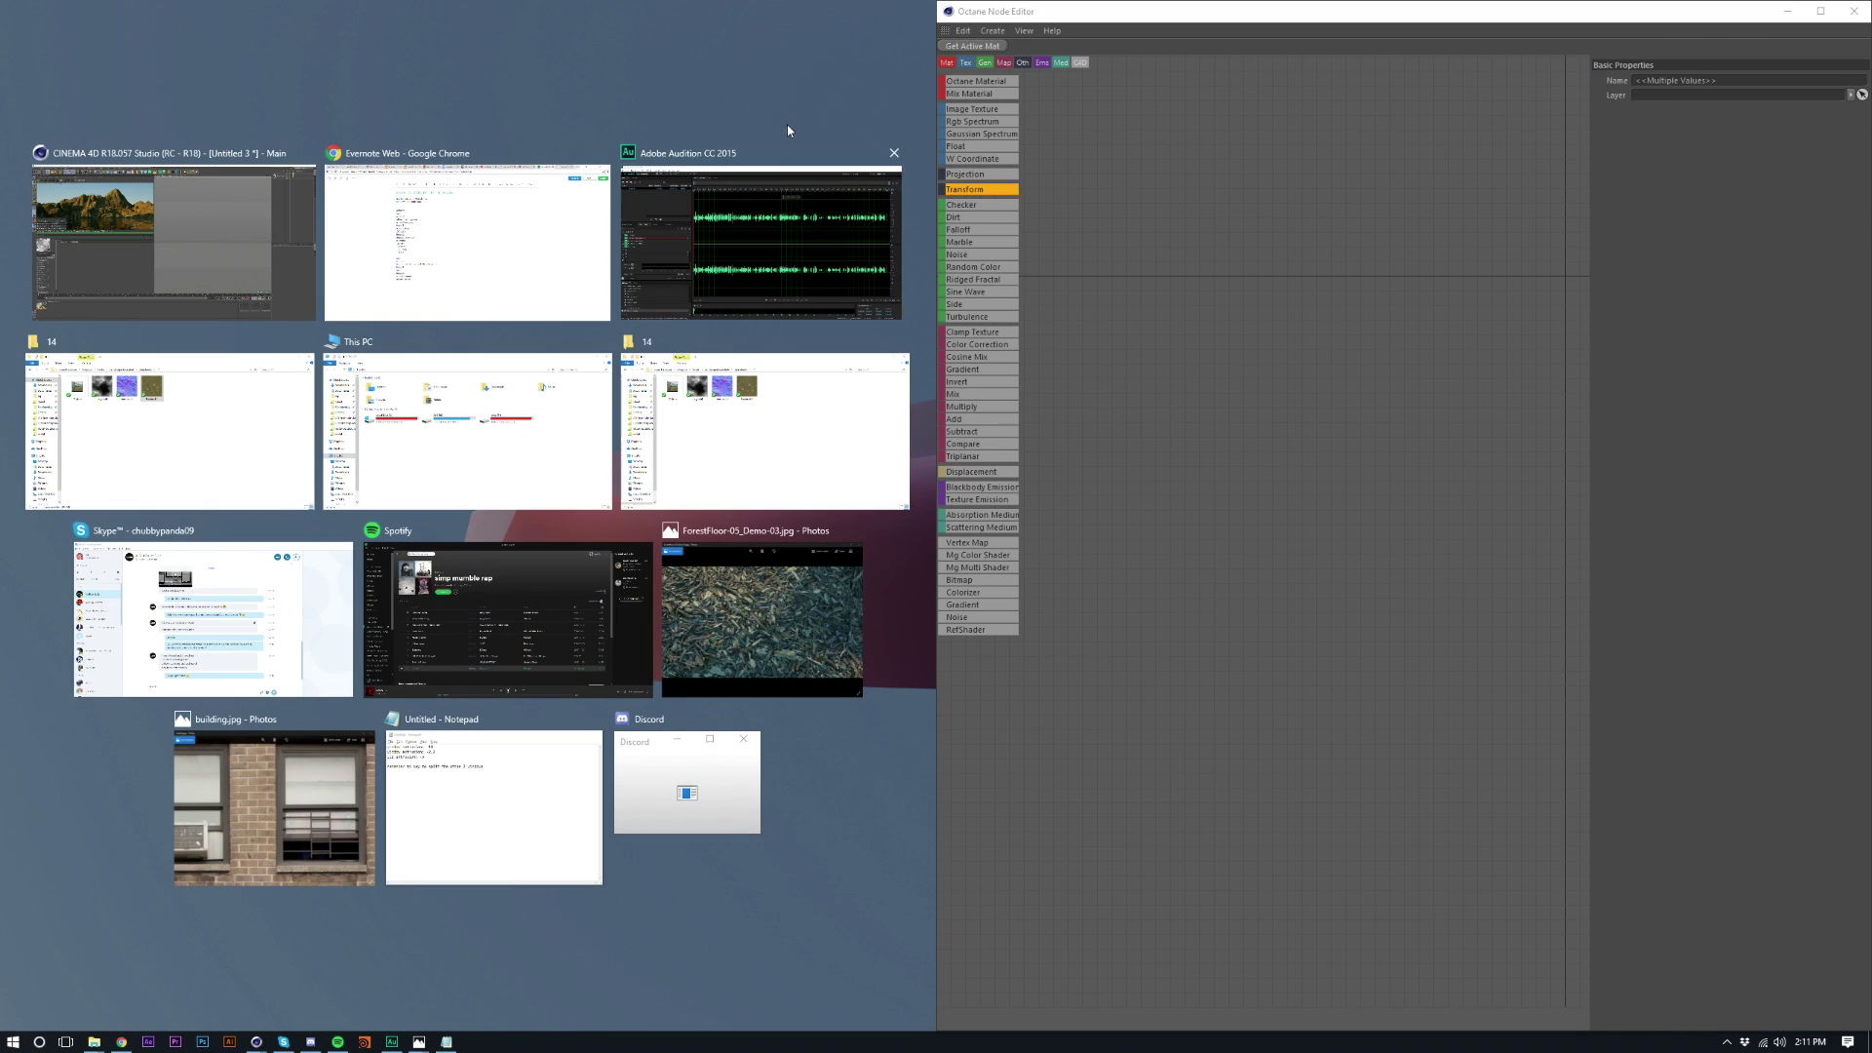
click(783, 112)
middle_drag(1394, 427, 993, 488)
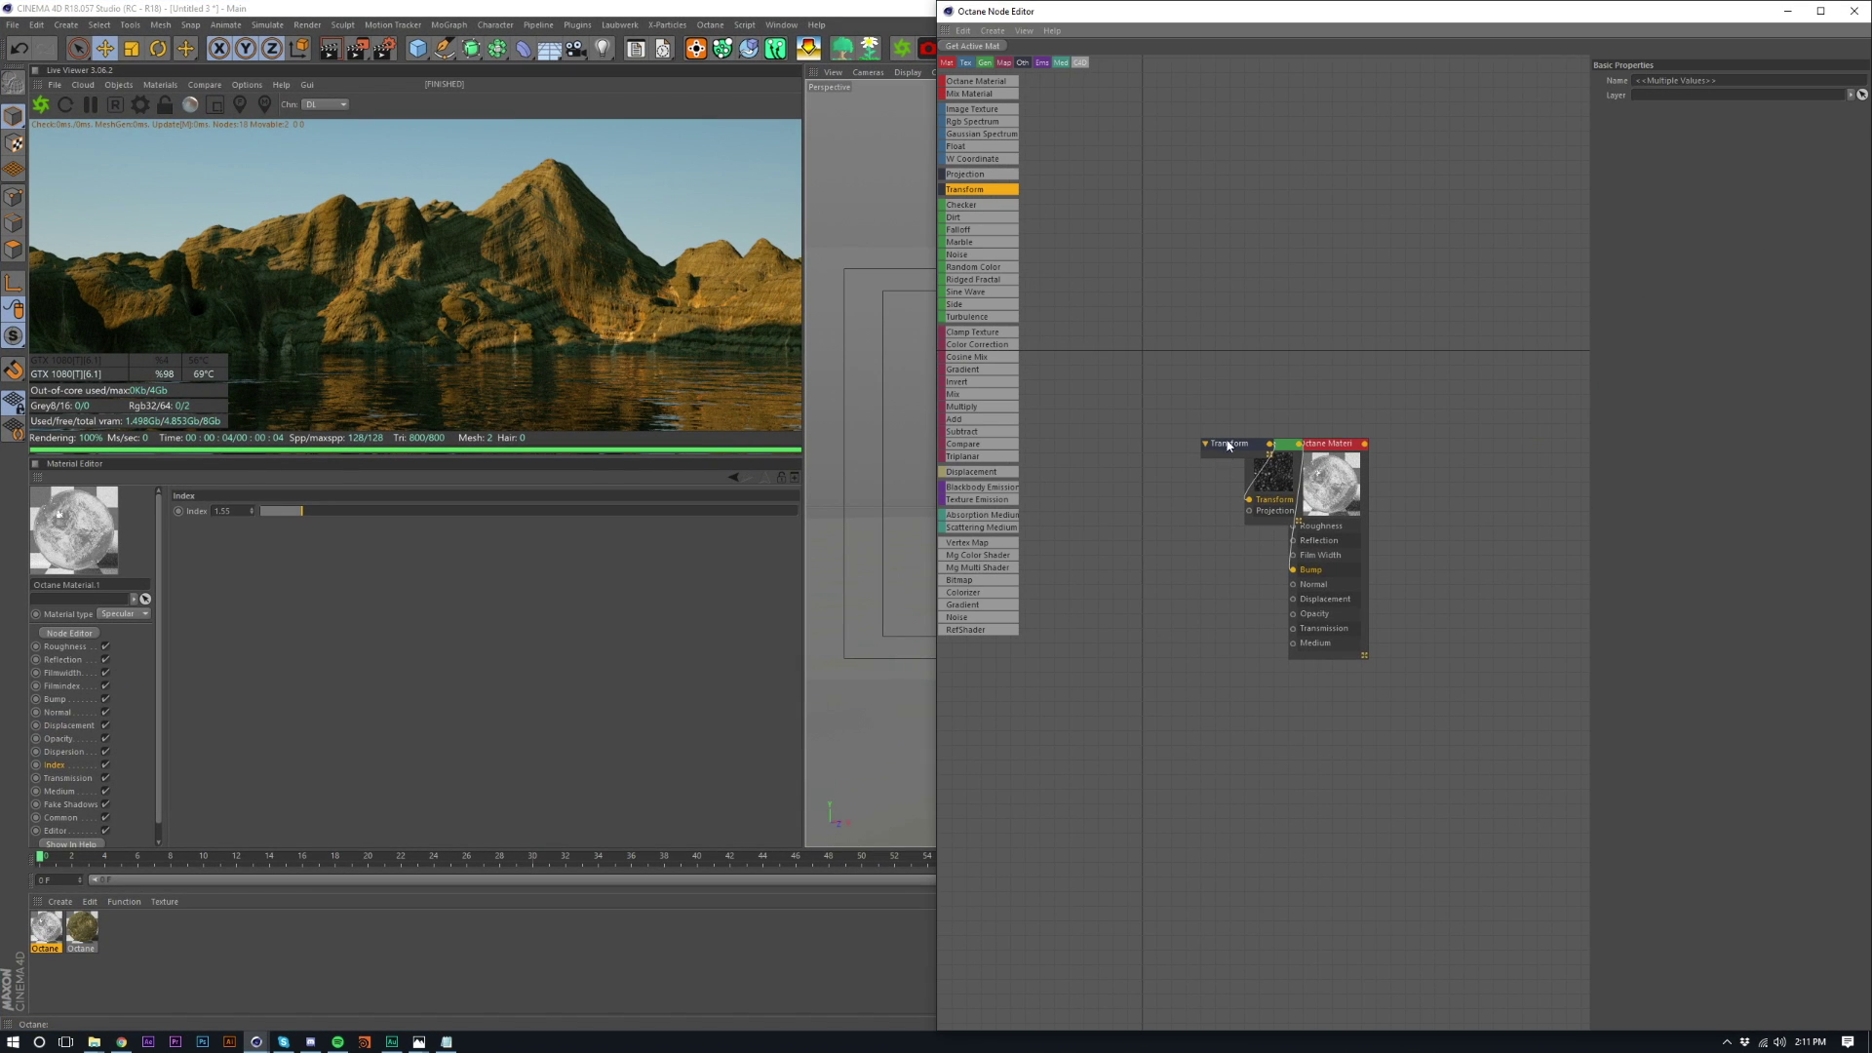
scroll(1230, 432, up, 2)
click(80, 928)
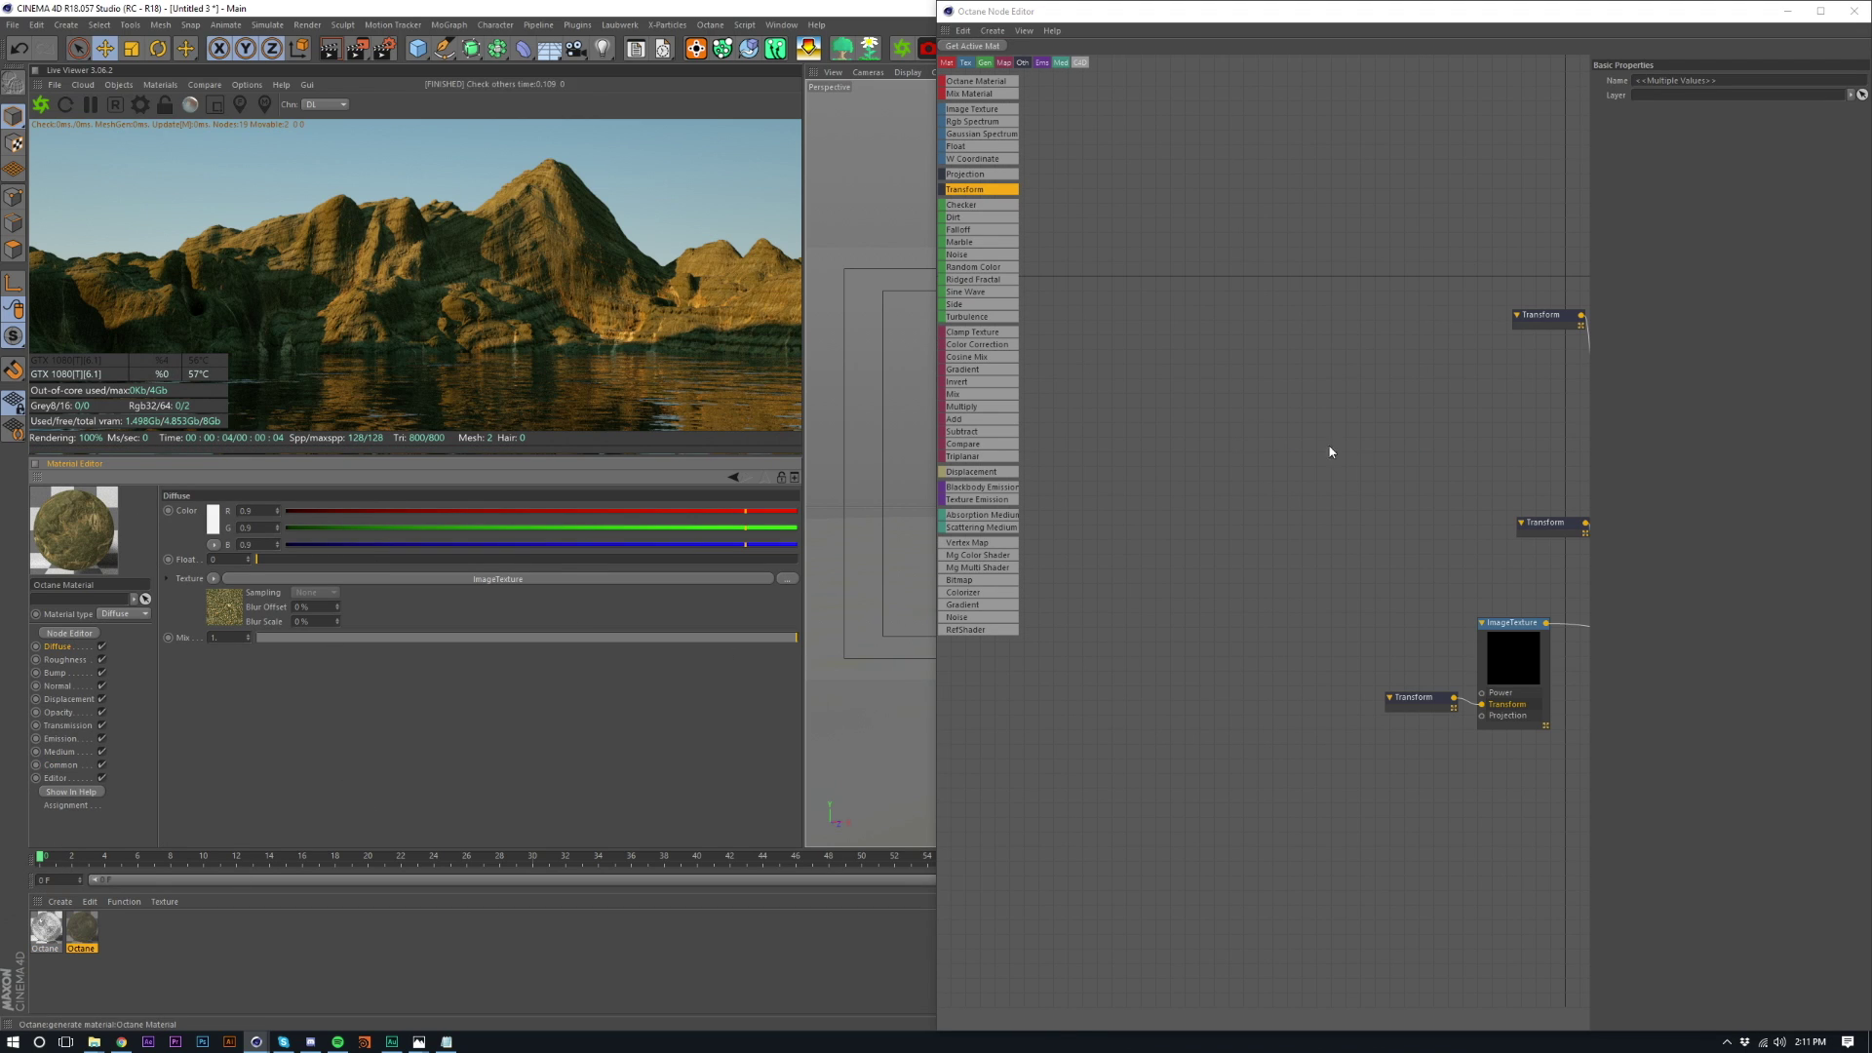
middle_drag(1374, 527, 1092, 526)
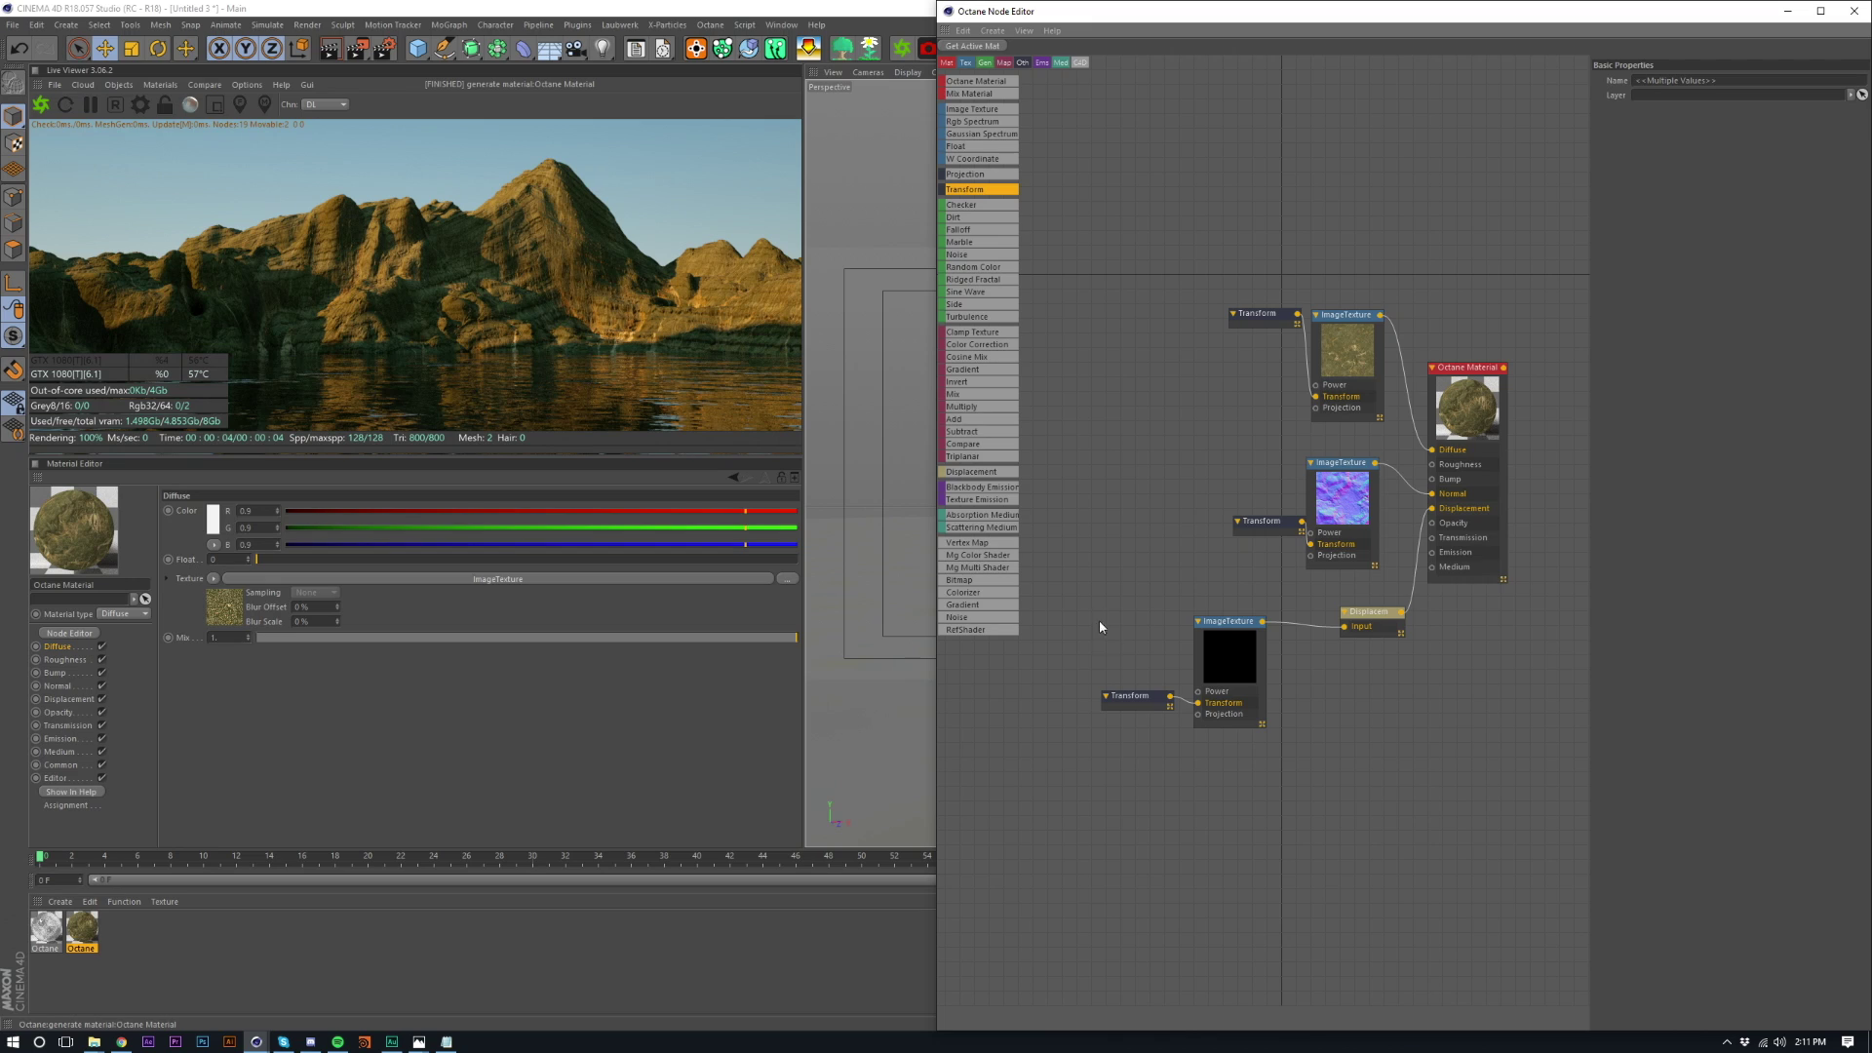
- Gather the height texture and its Transform beside Displacement, move these and the normal nodes well below the diffuse nodes, and select the normal texture
drag(1231, 683, 1303, 685)
drag(1145, 702, 1228, 643)
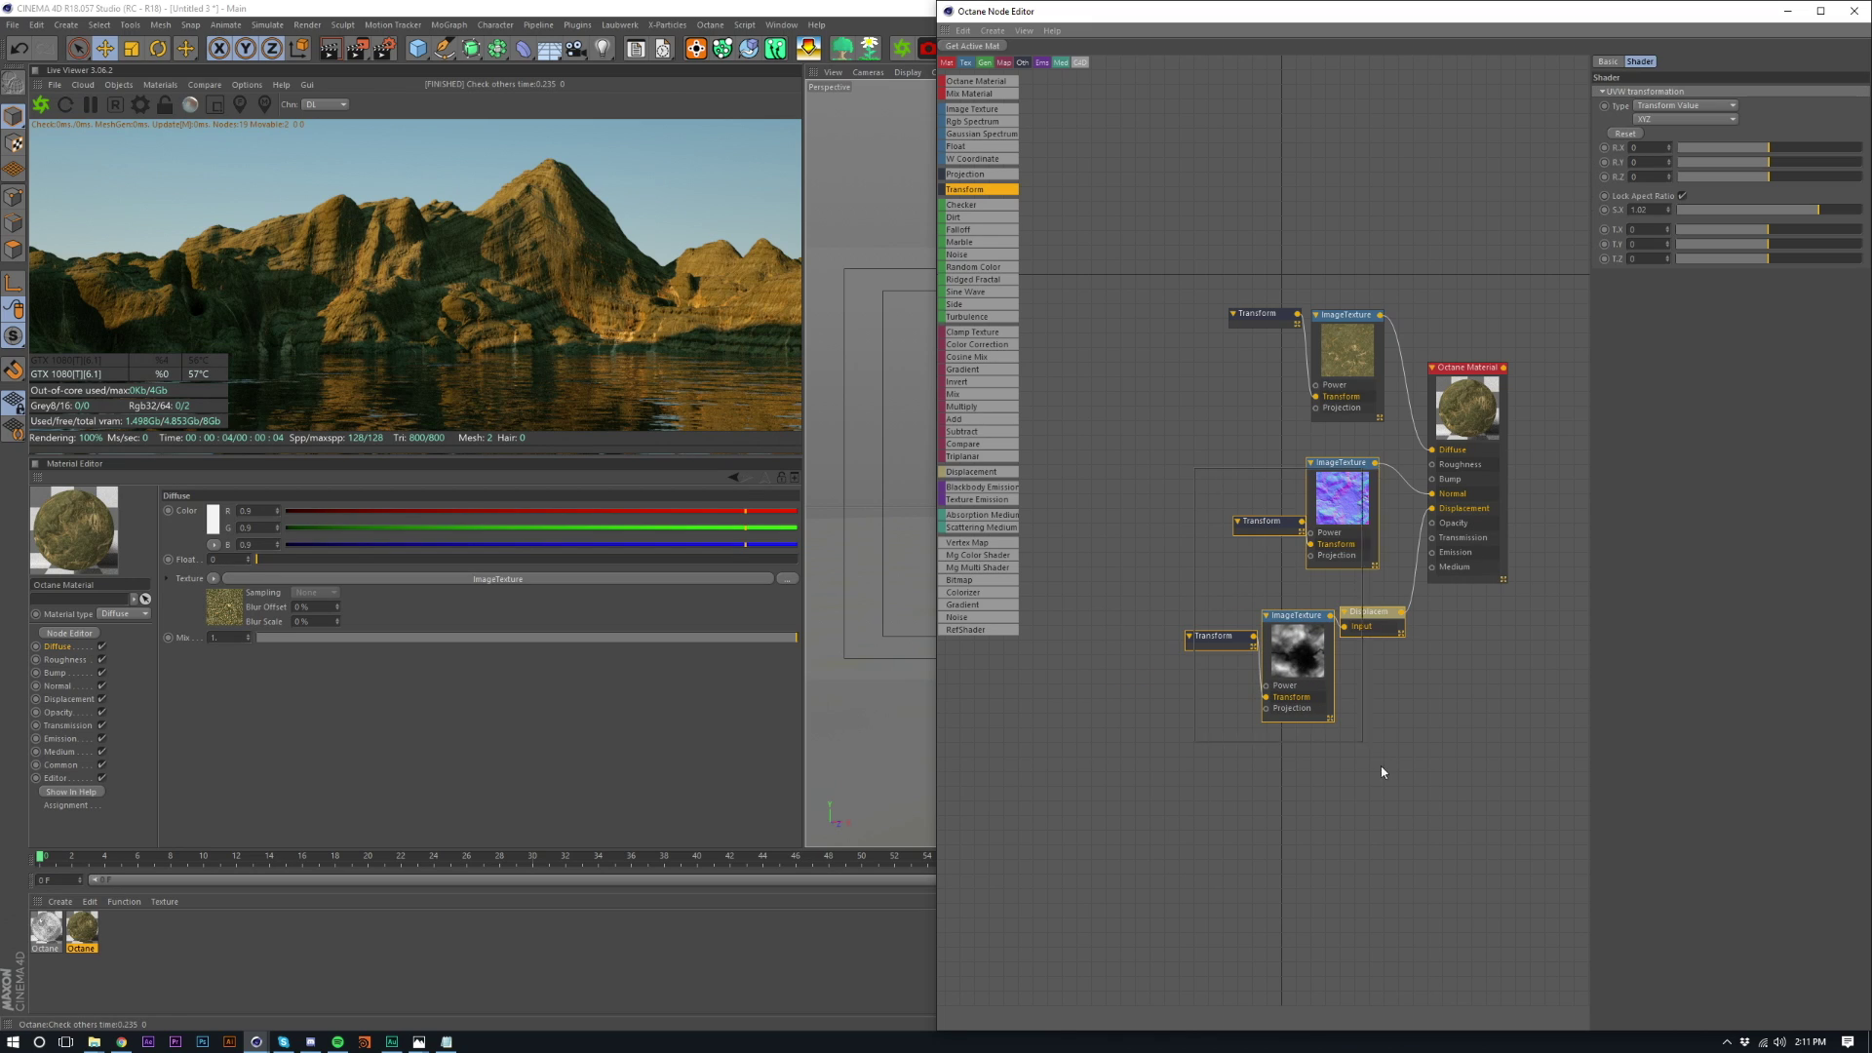
drag(1352, 502, 1373, 747)
click(1497, 798)
click(1346, 741)
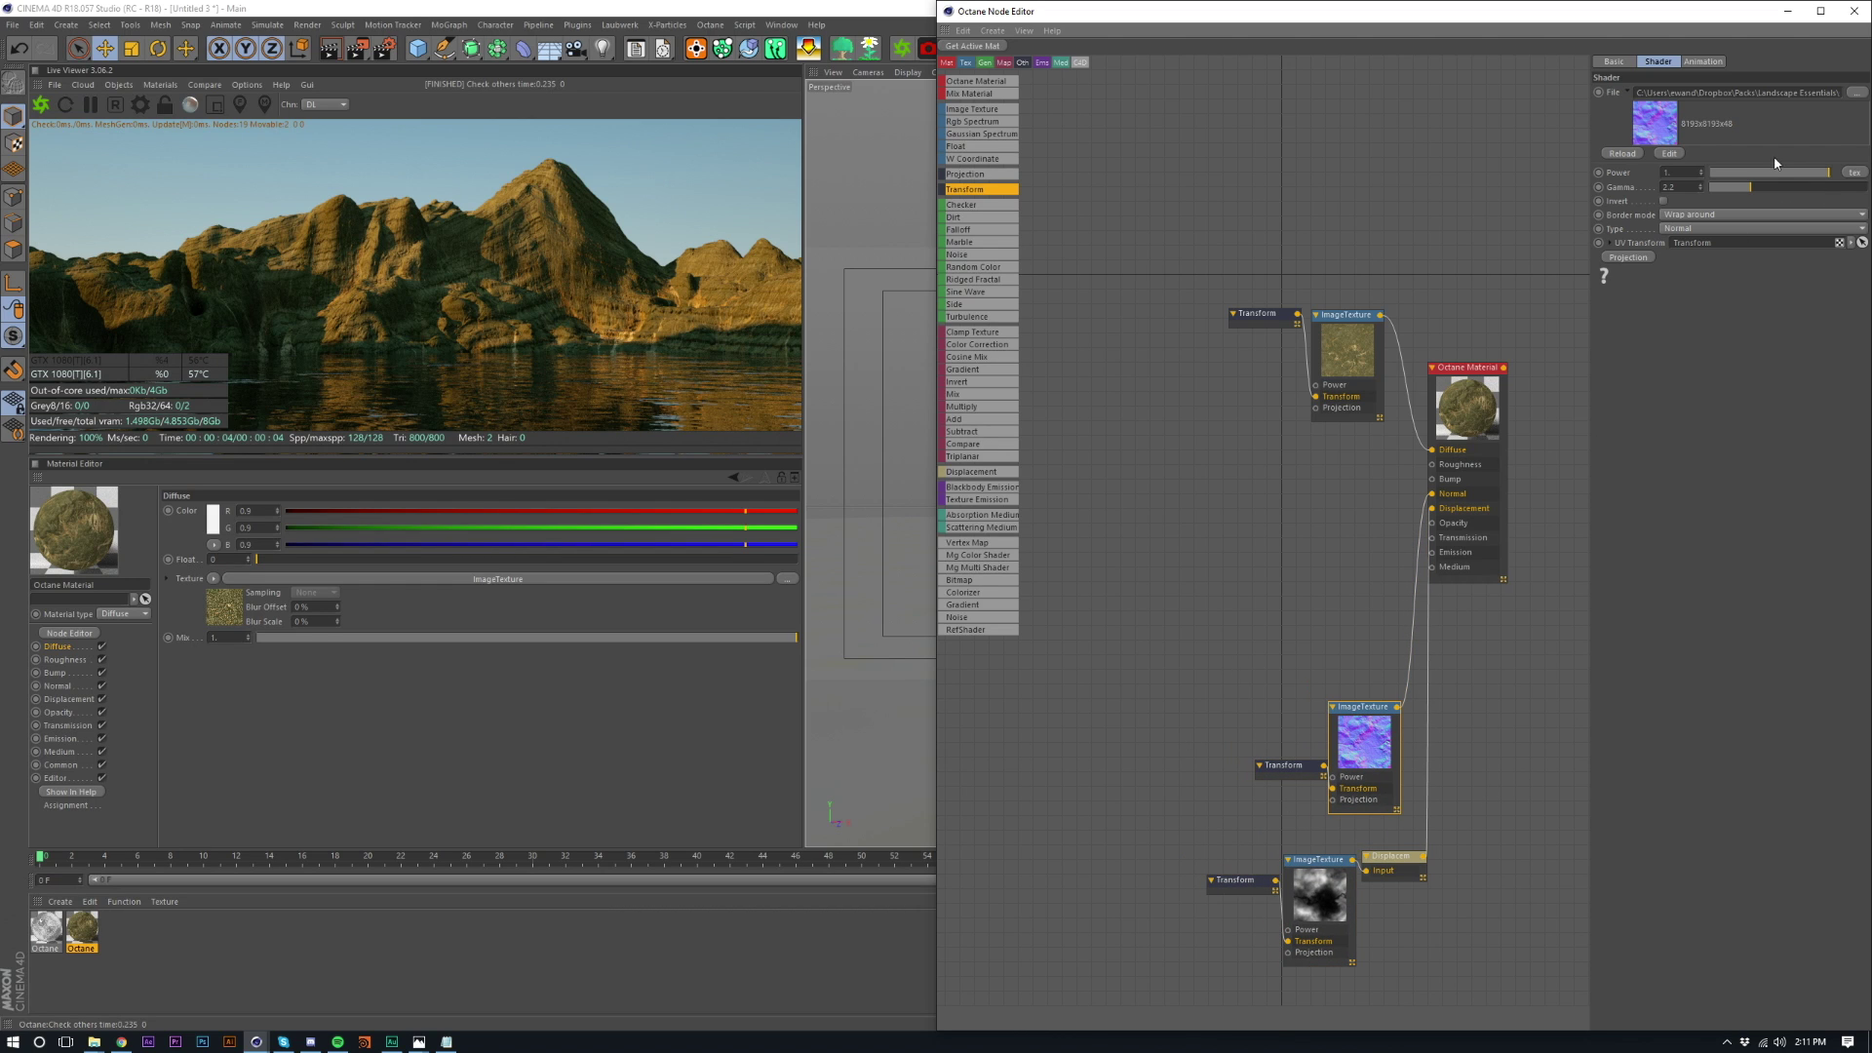
- Lower the normal texture's power to about 0.52 and move the diffuse texture with its Transform well away from the Octane Material node
drag(1755, 176, 1772, 177)
middle_drag(1490, 752, 1506, 787)
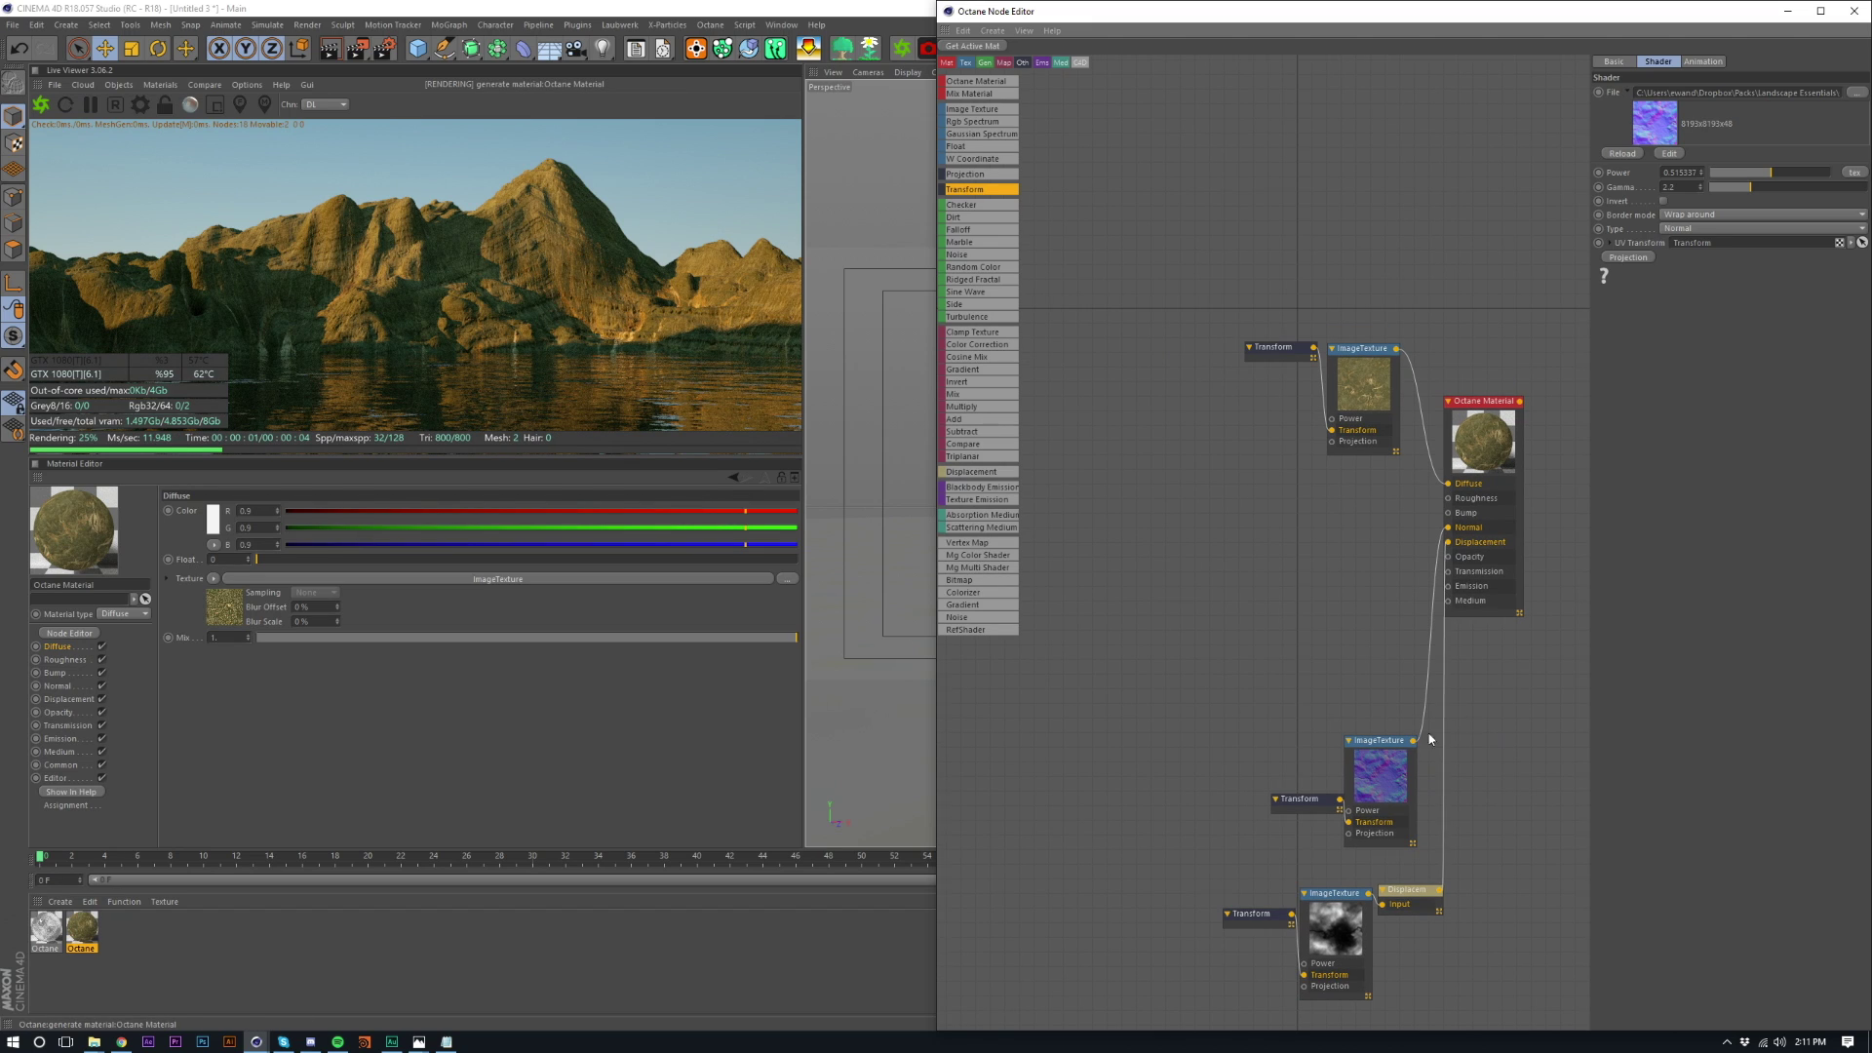
click(1270, 351)
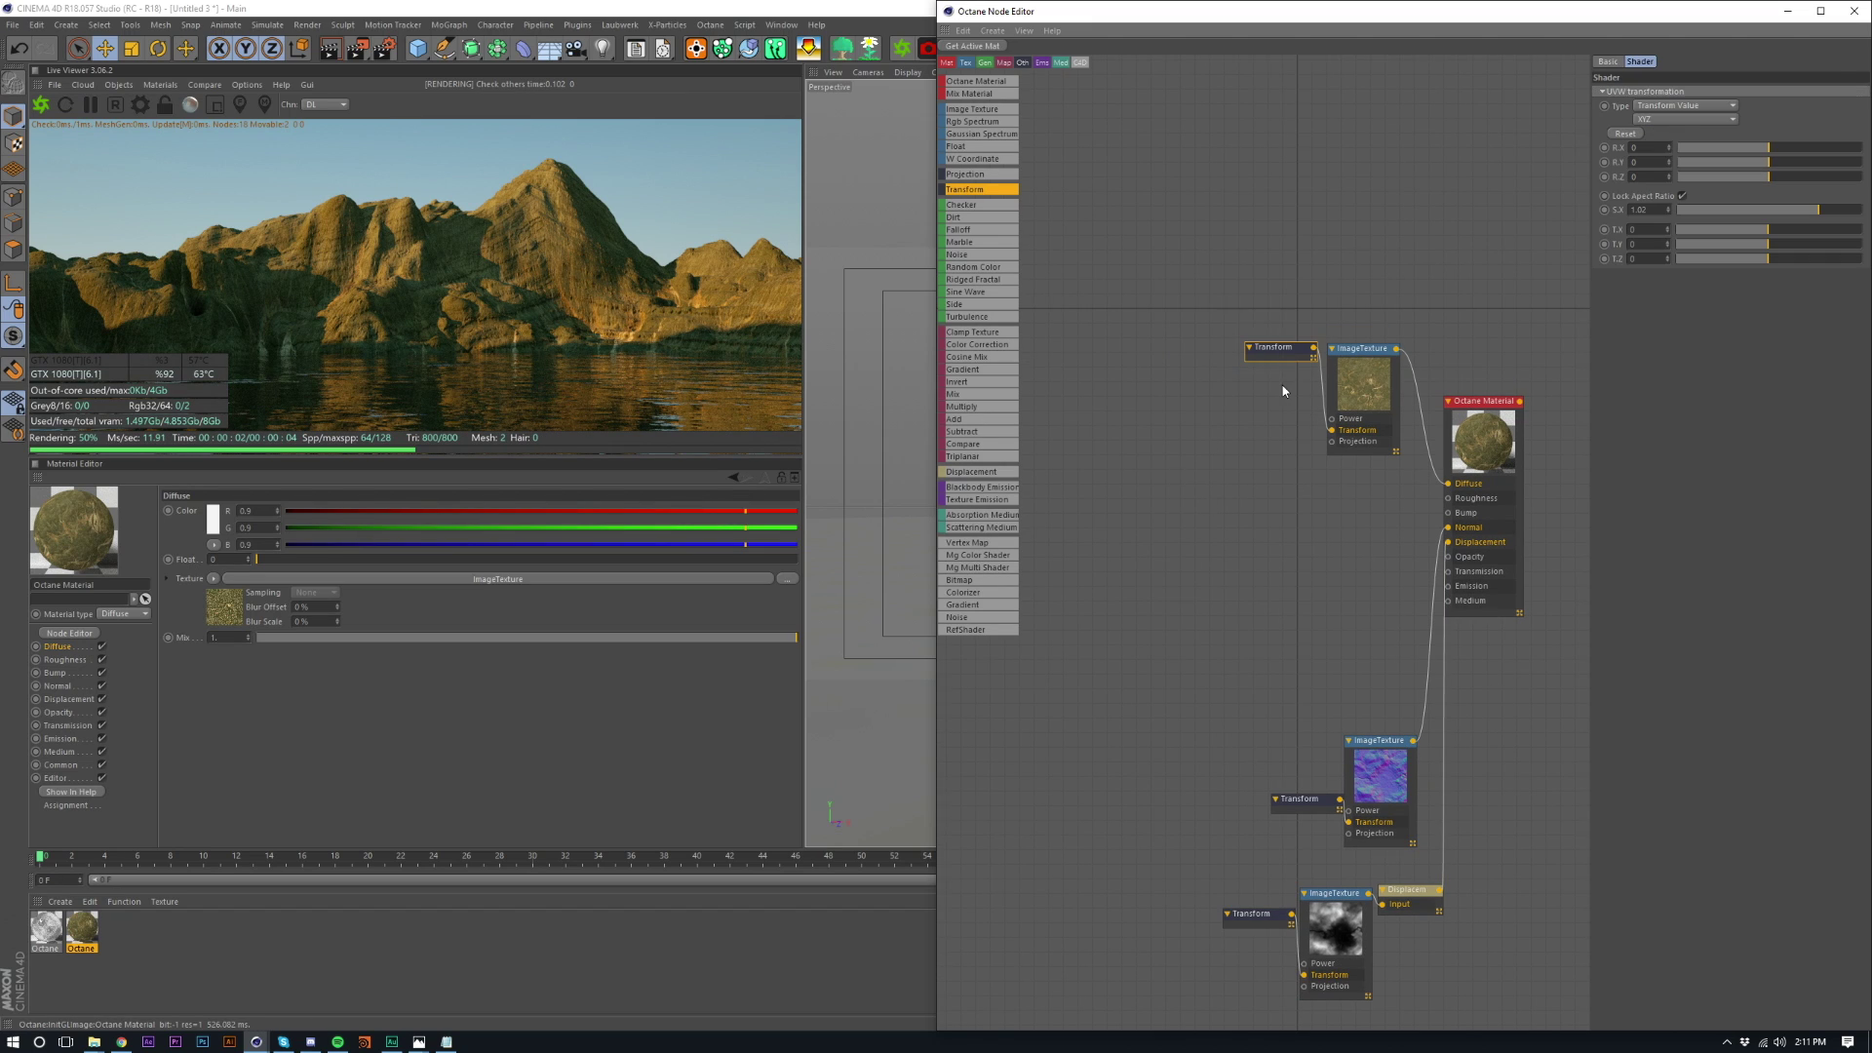
shift+click(1354, 438)
drag(1363, 398, 1014, 332)
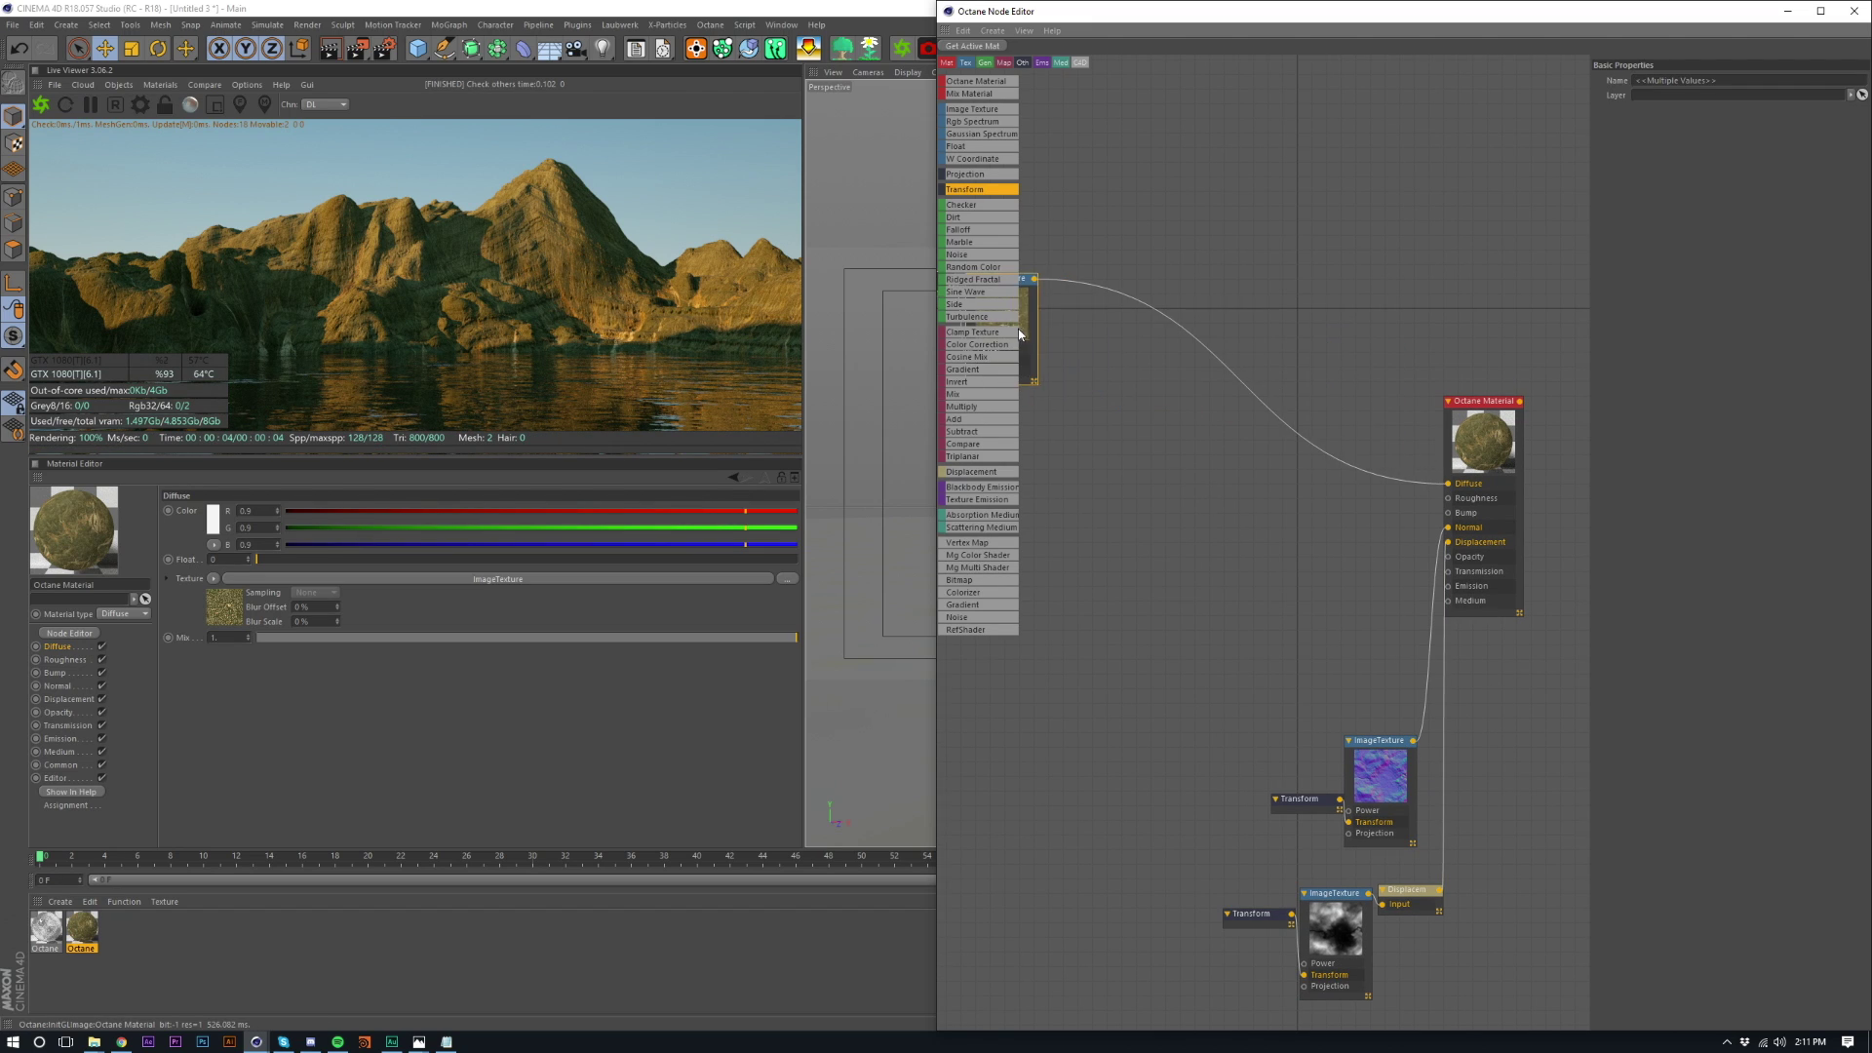
middle_drag(1199, 428, 1314, 478)
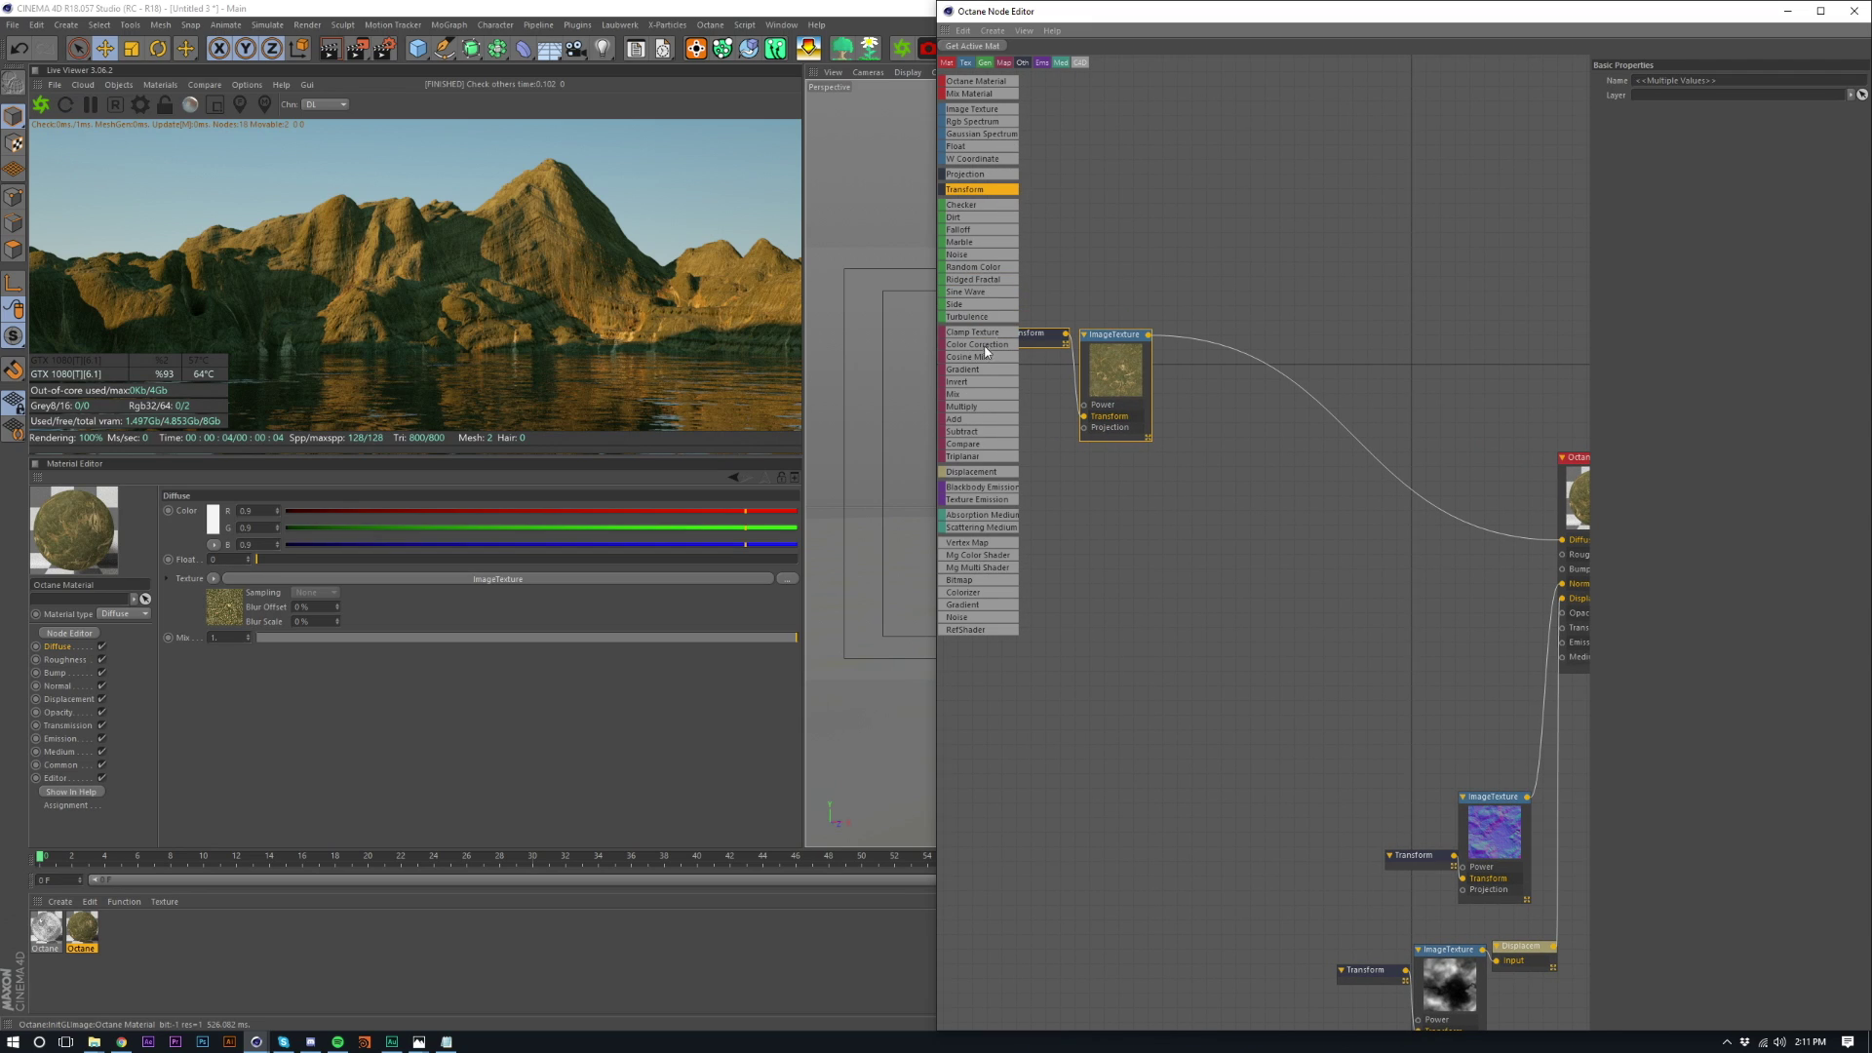
- Add a Mix texture node beside the diffuse connection and insert a Gradient node on the diffuse texture's output
click(953, 395)
click(1274, 363)
drag(1285, 383, 1266, 369)
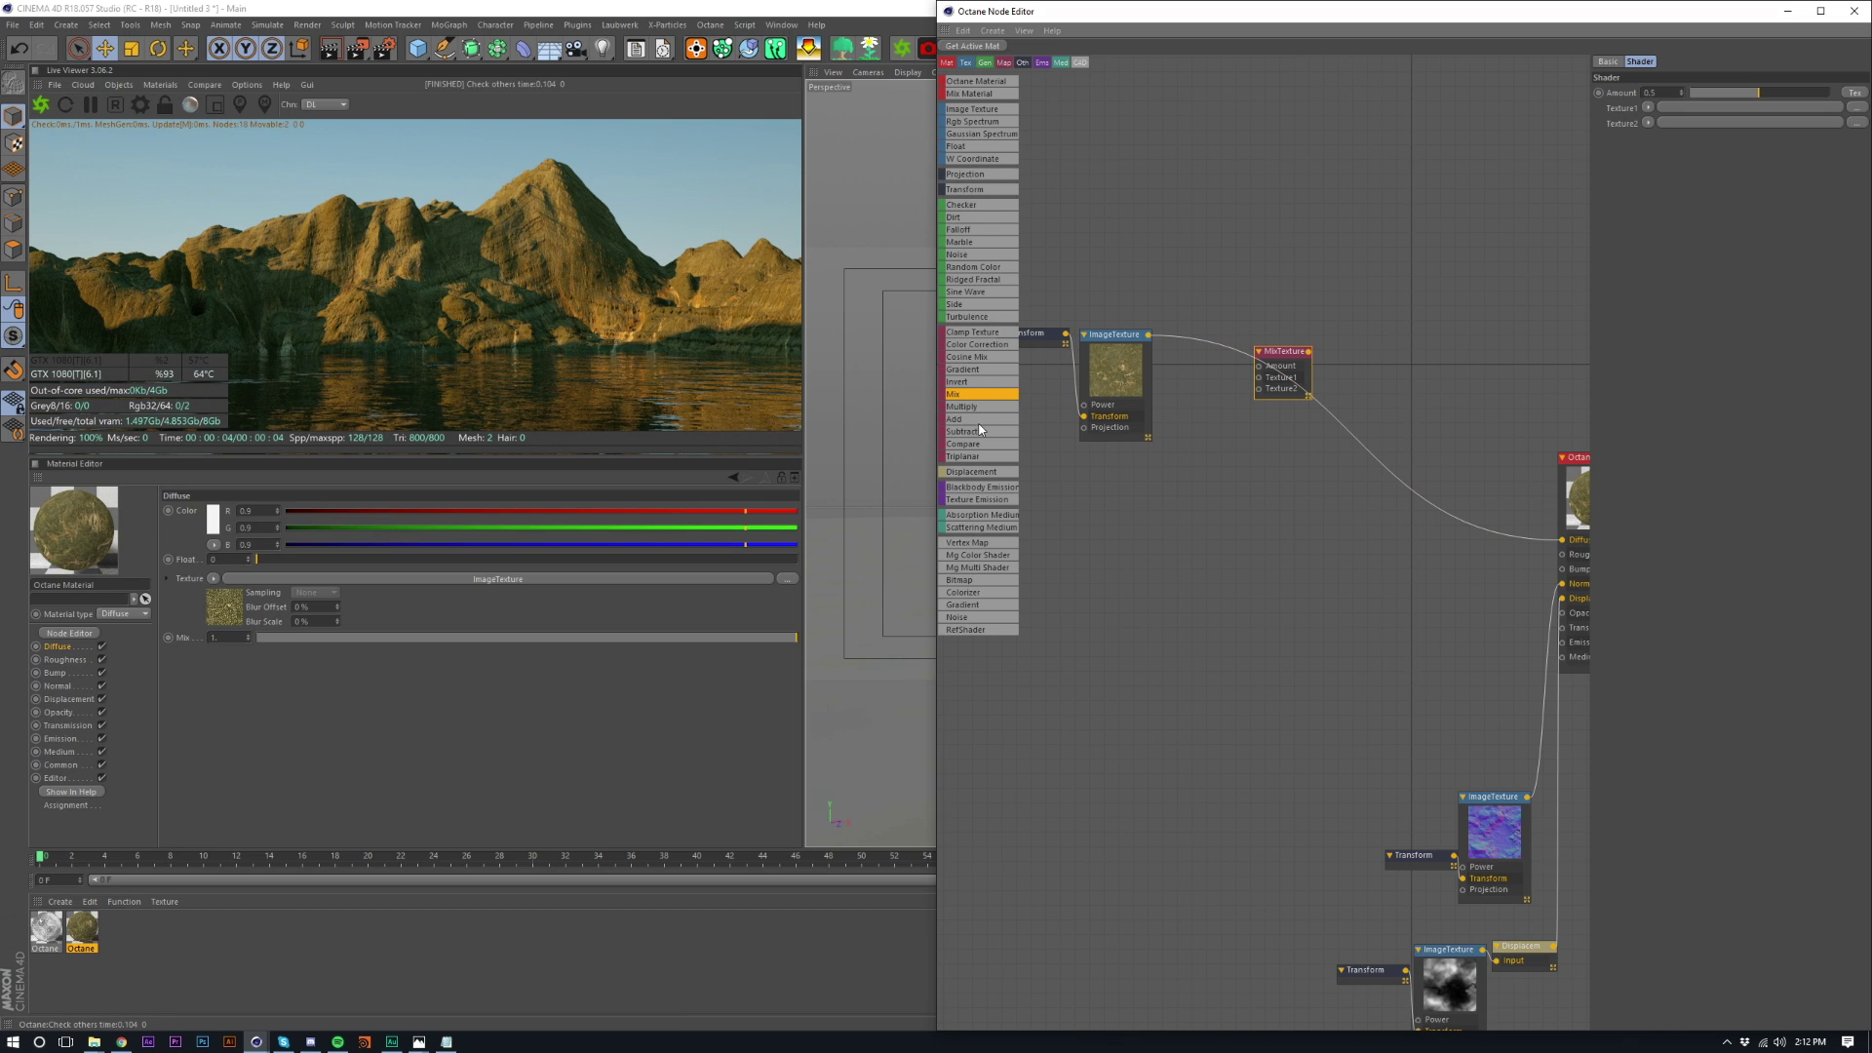
drag(965, 370, 1202, 337)
drag(1317, 409, 1236, 353)
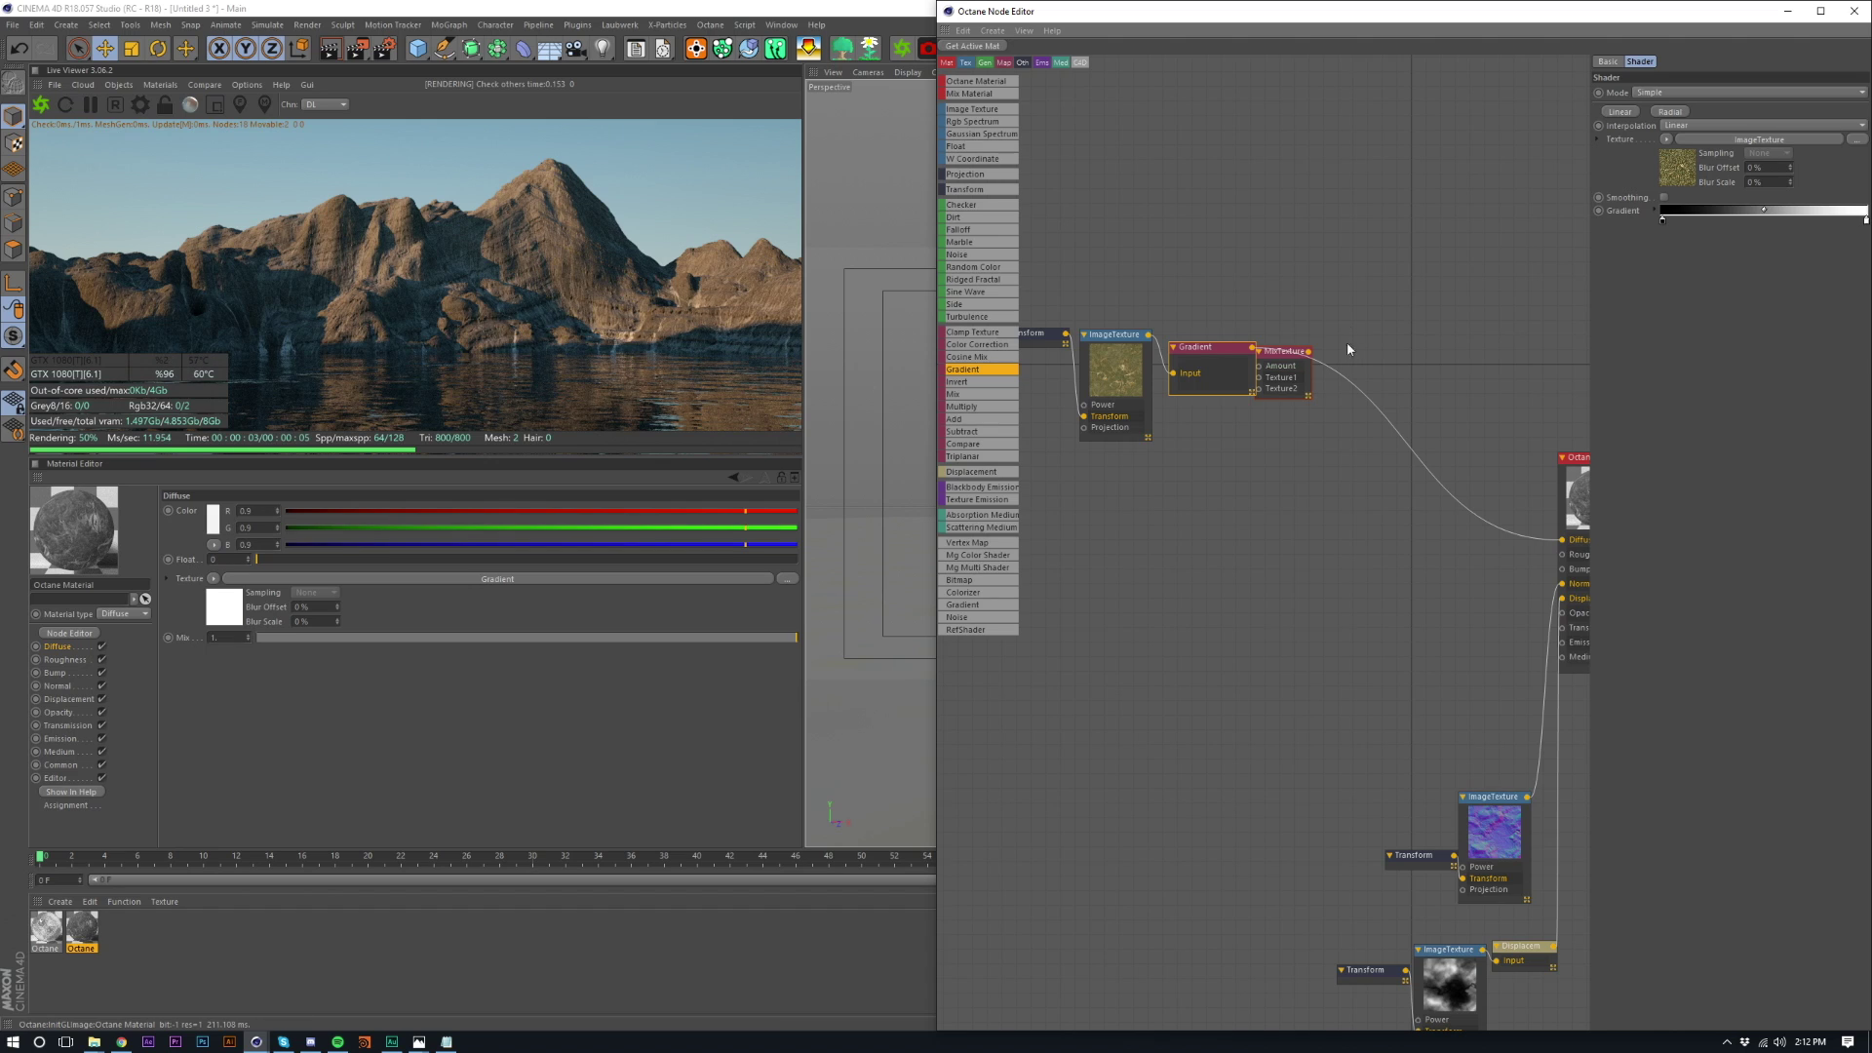
- Tighten the gradient by moving its black knot to about 7% and its white knot to about 49%, and widen the settings area
drag(1866, 220, 1677, 223)
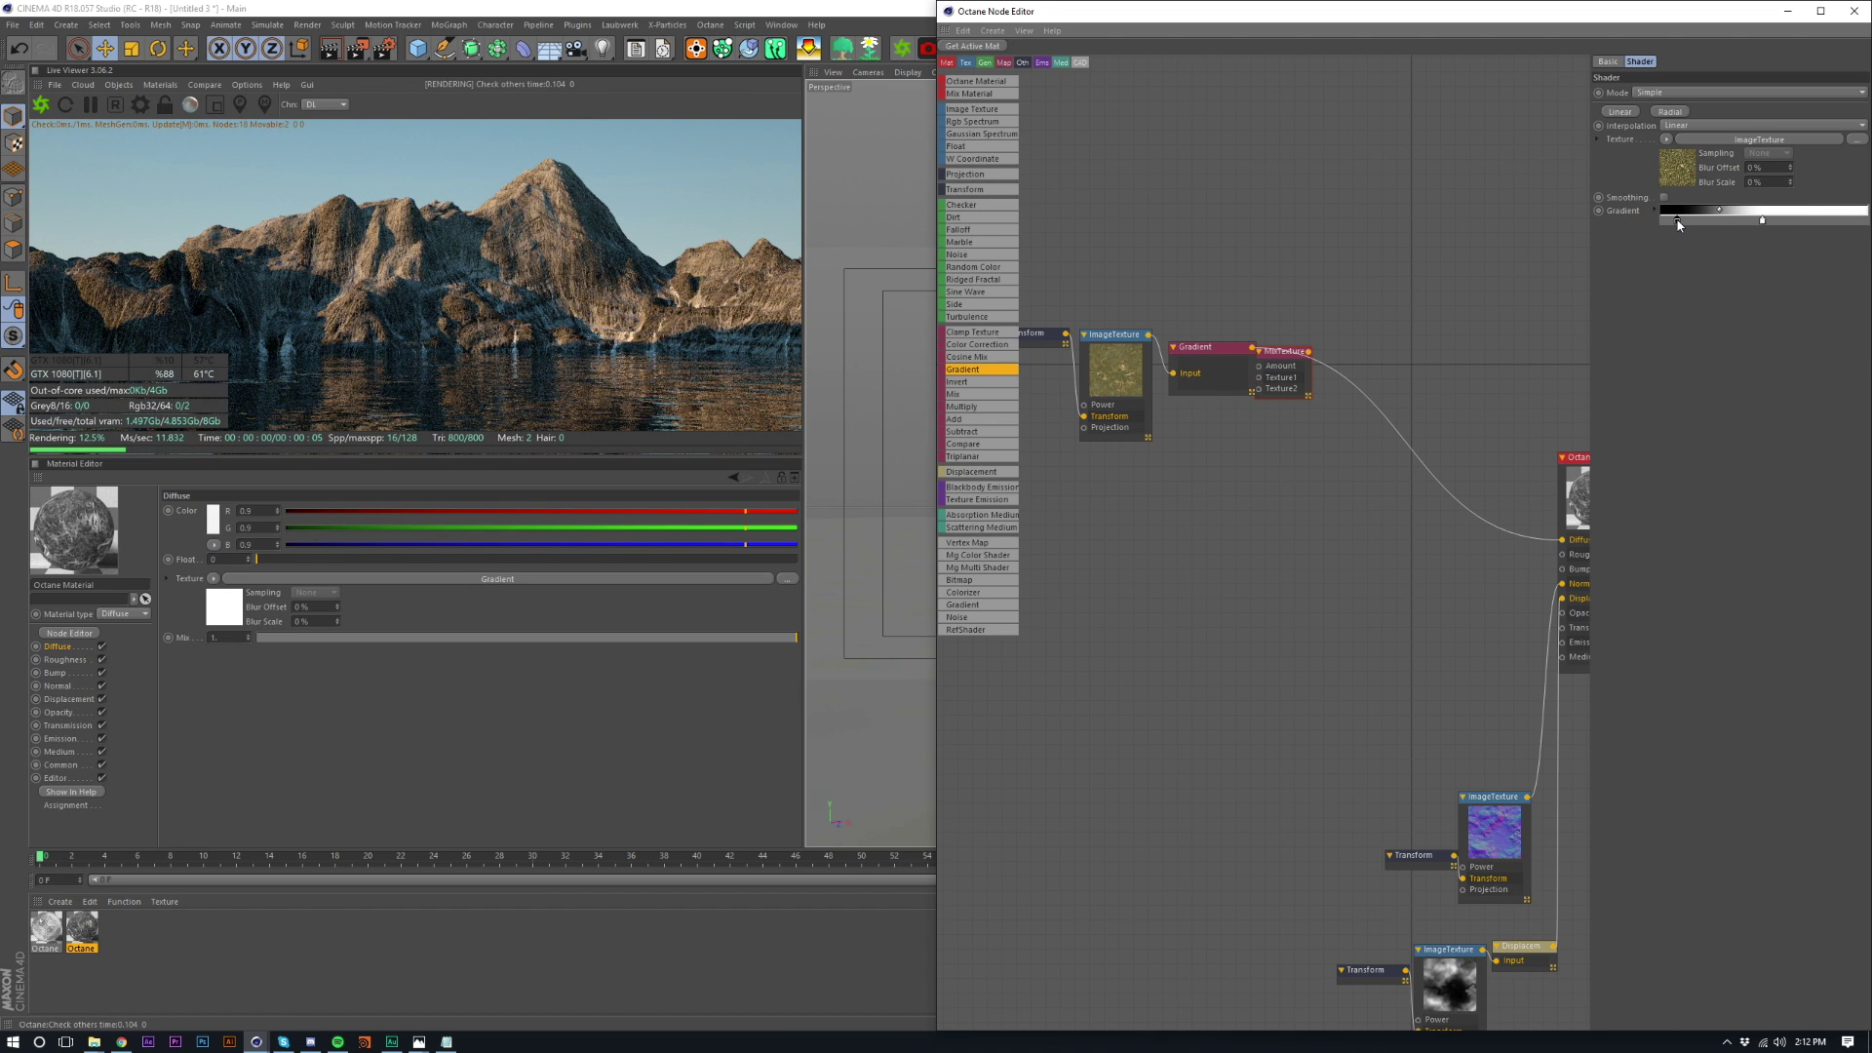
double_click(1762, 222)
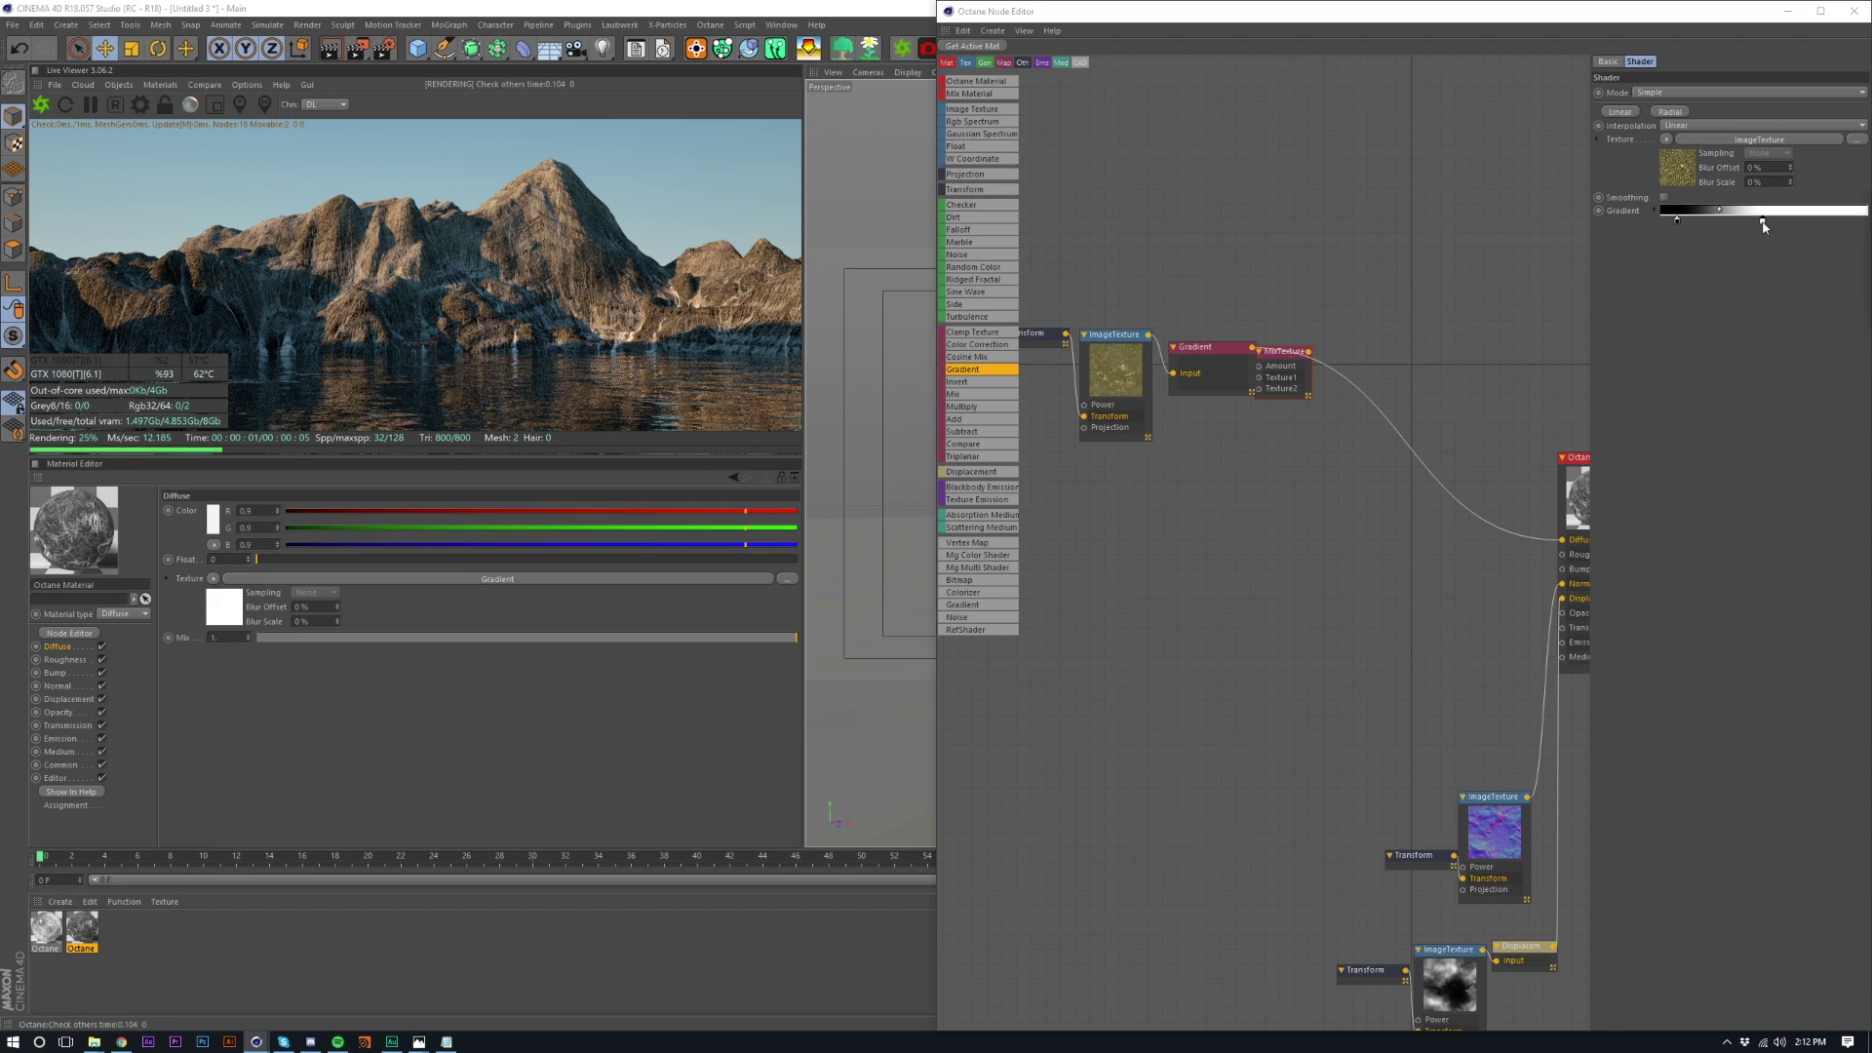
drag(1763, 221, 1771, 220)
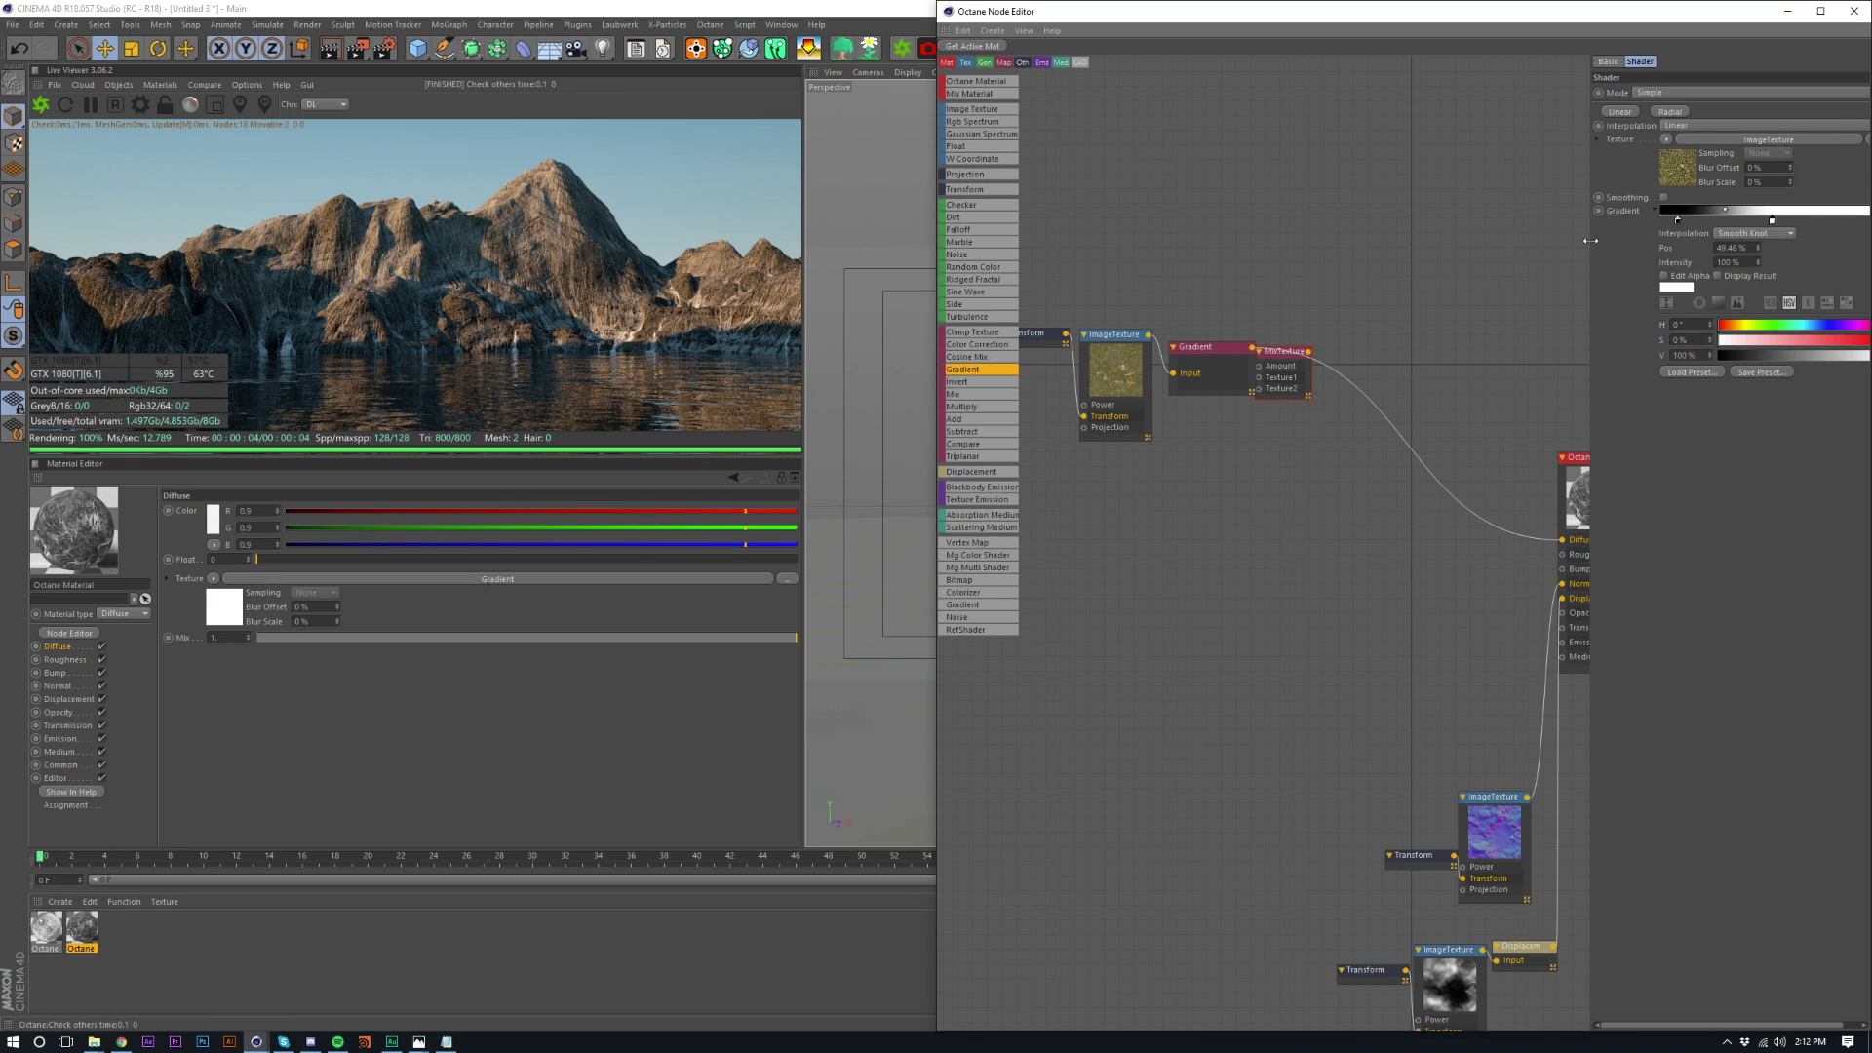
drag(1591, 245, 1479, 253)
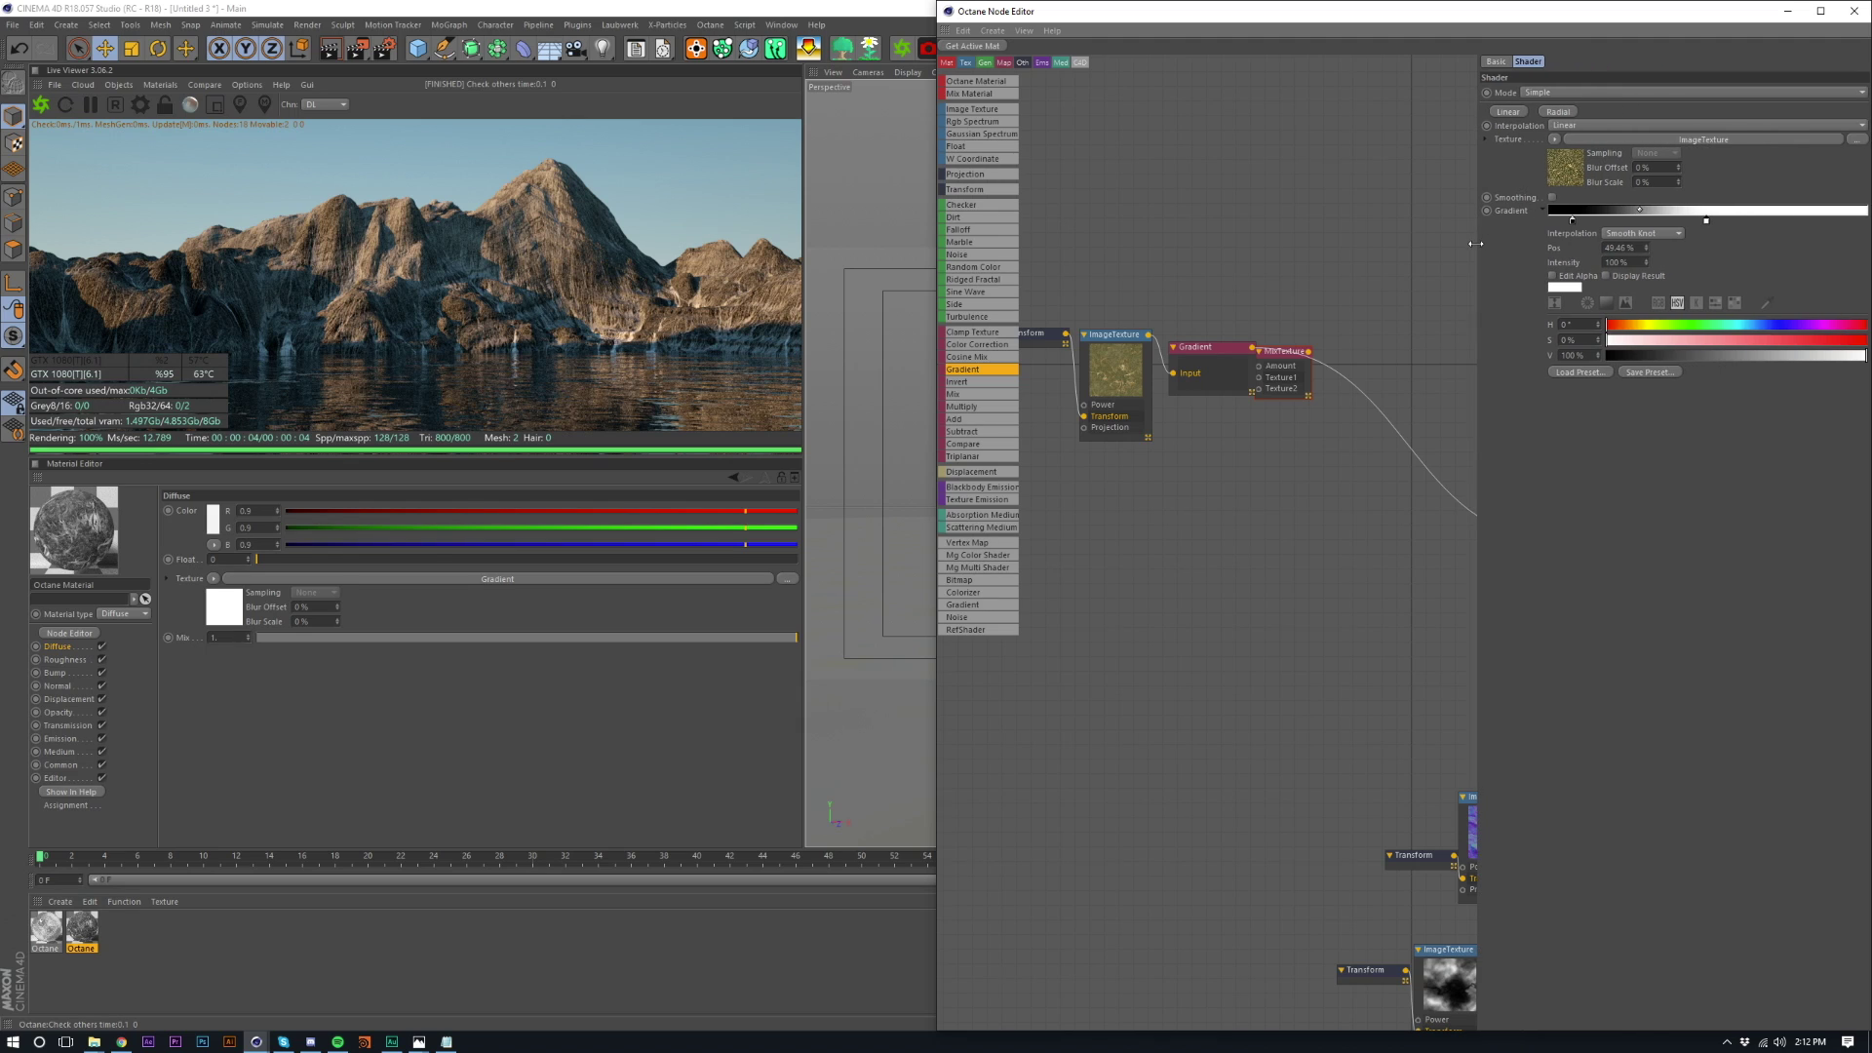
- Reverse the gradient's tones by setting the upper knot's brightness to about 46% and the lower knot's to 100%
click(1728, 359)
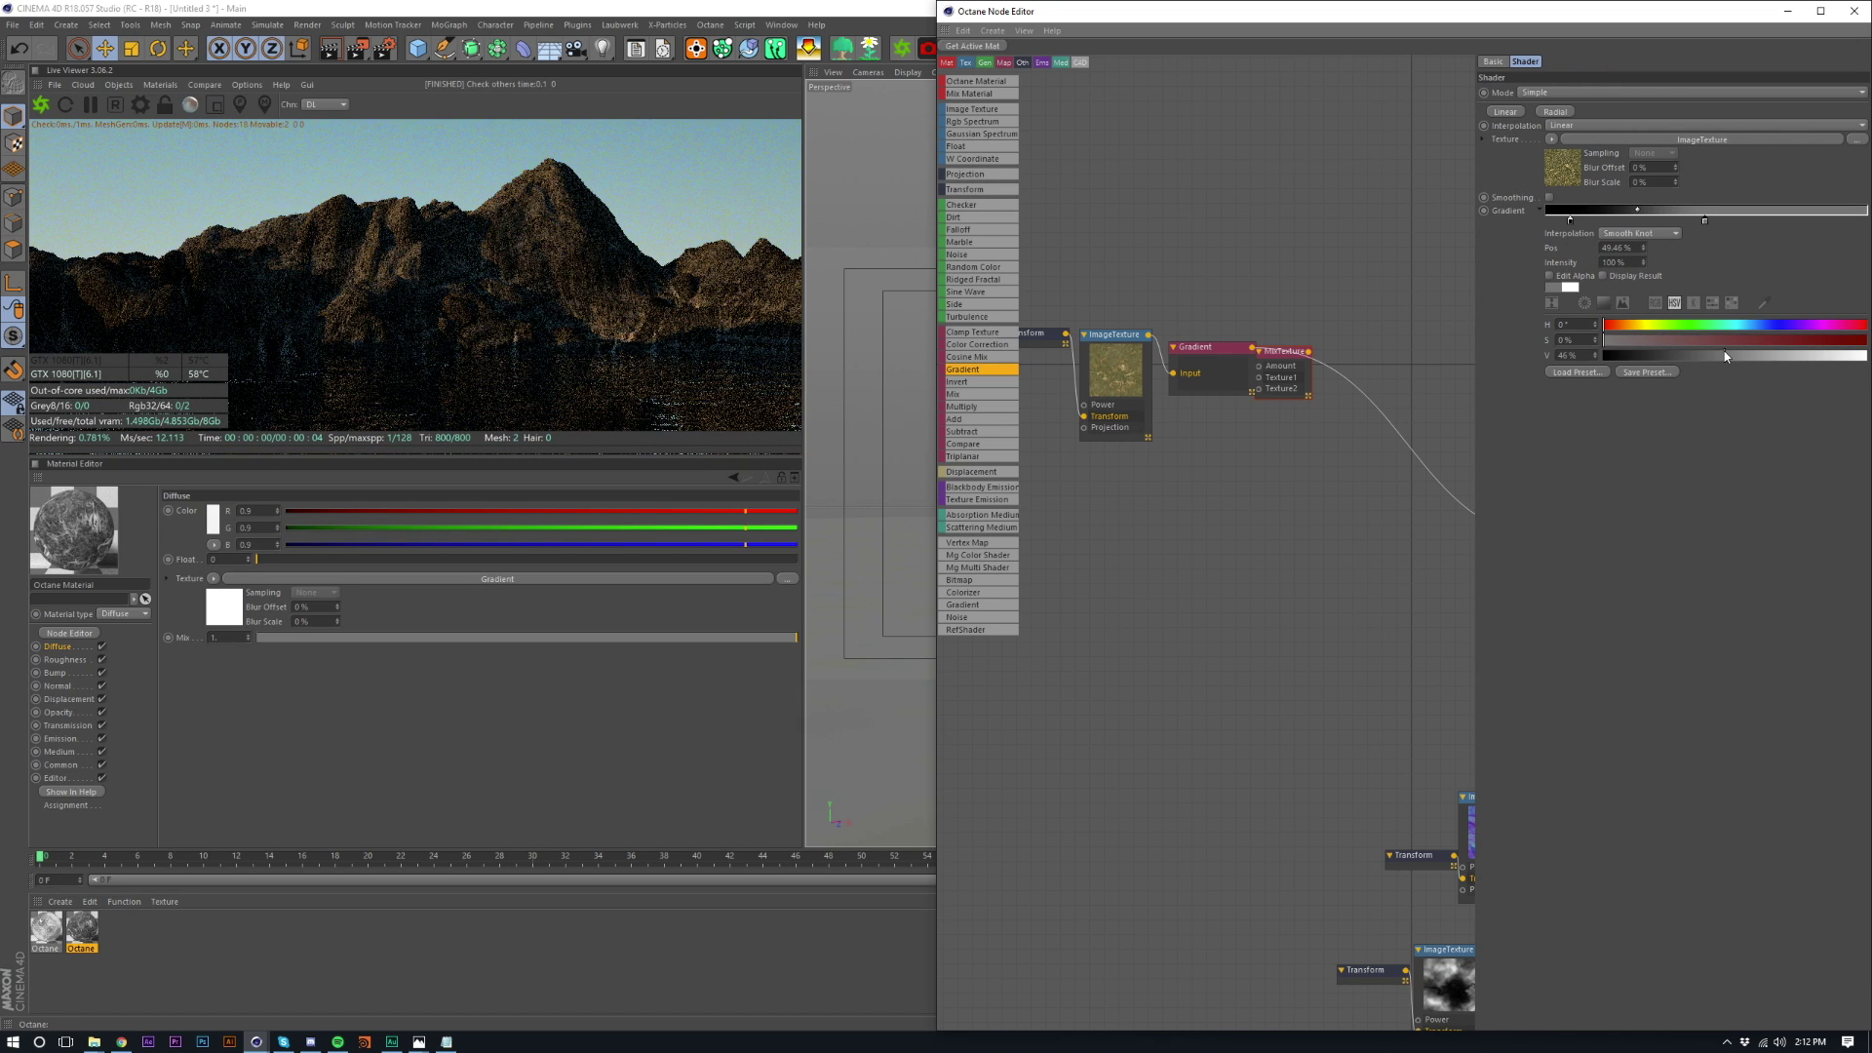
click(1570, 220)
drag(1743, 356, 1867, 356)
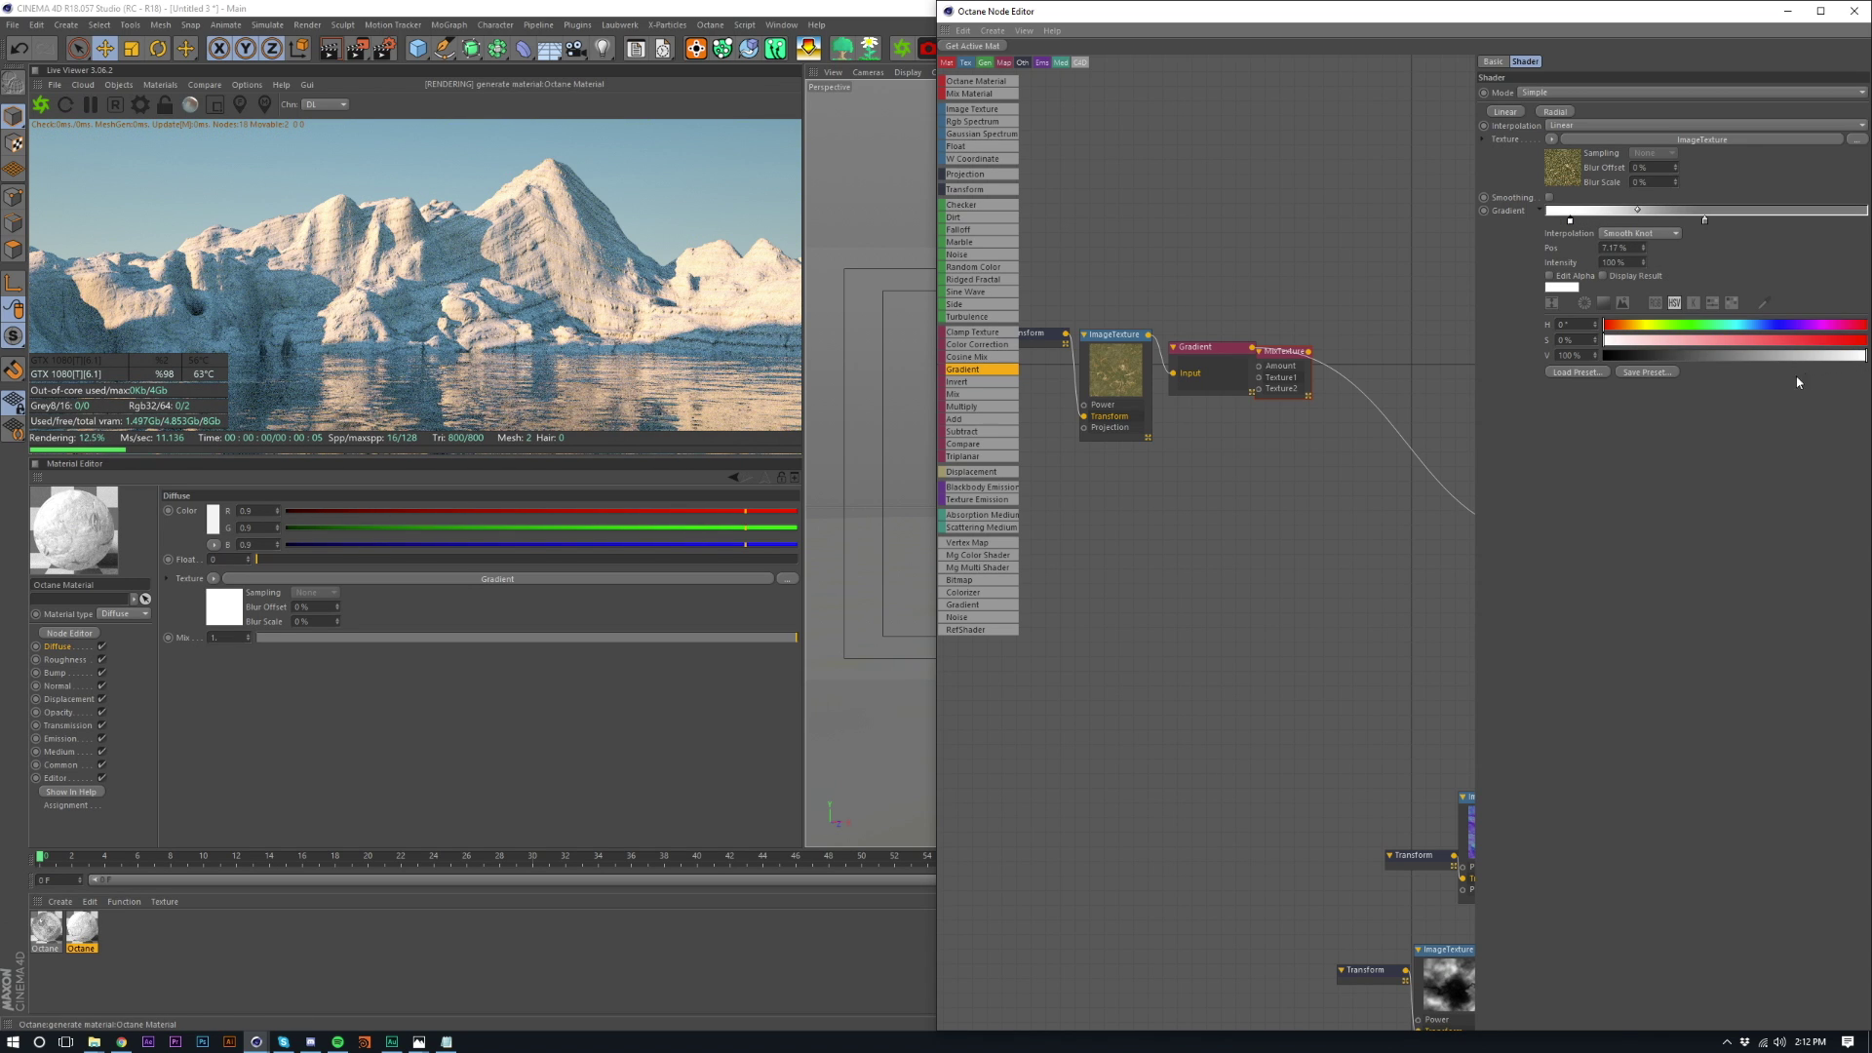
drag(1763, 360, 1540, 352)
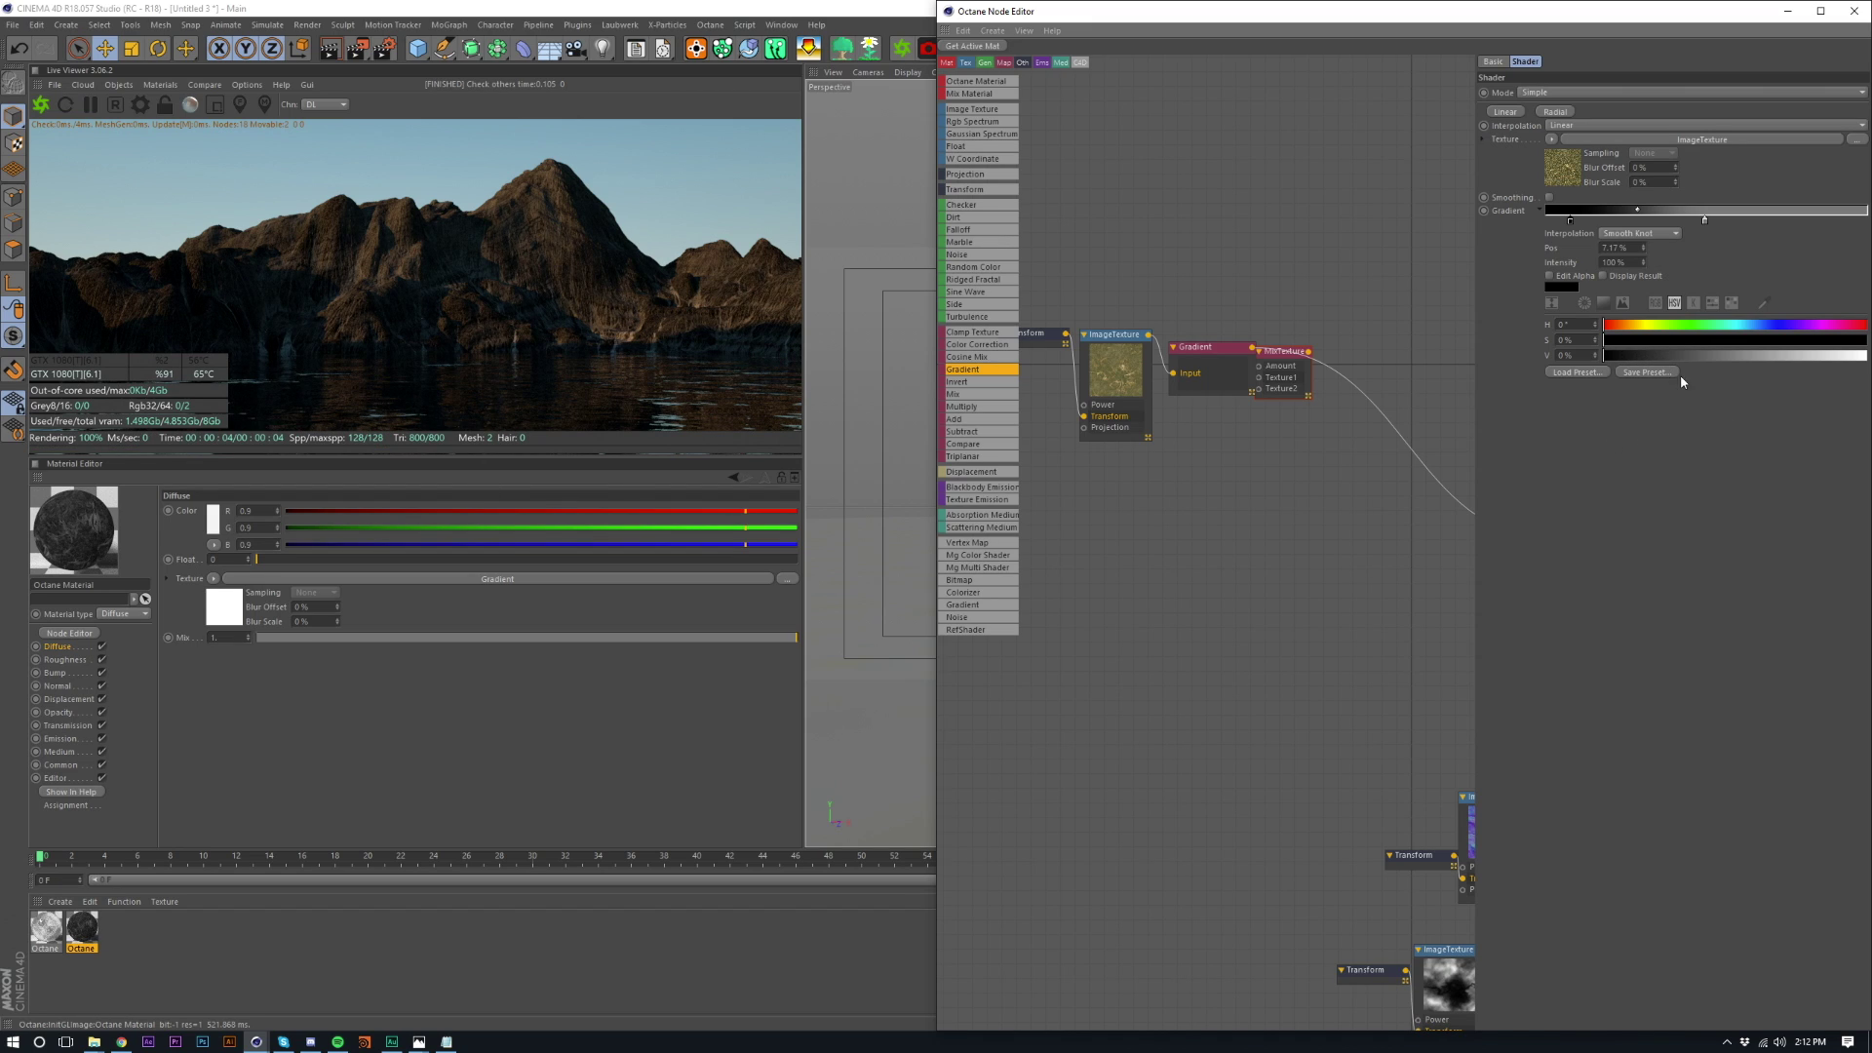
drag(1683, 355, 1867, 355)
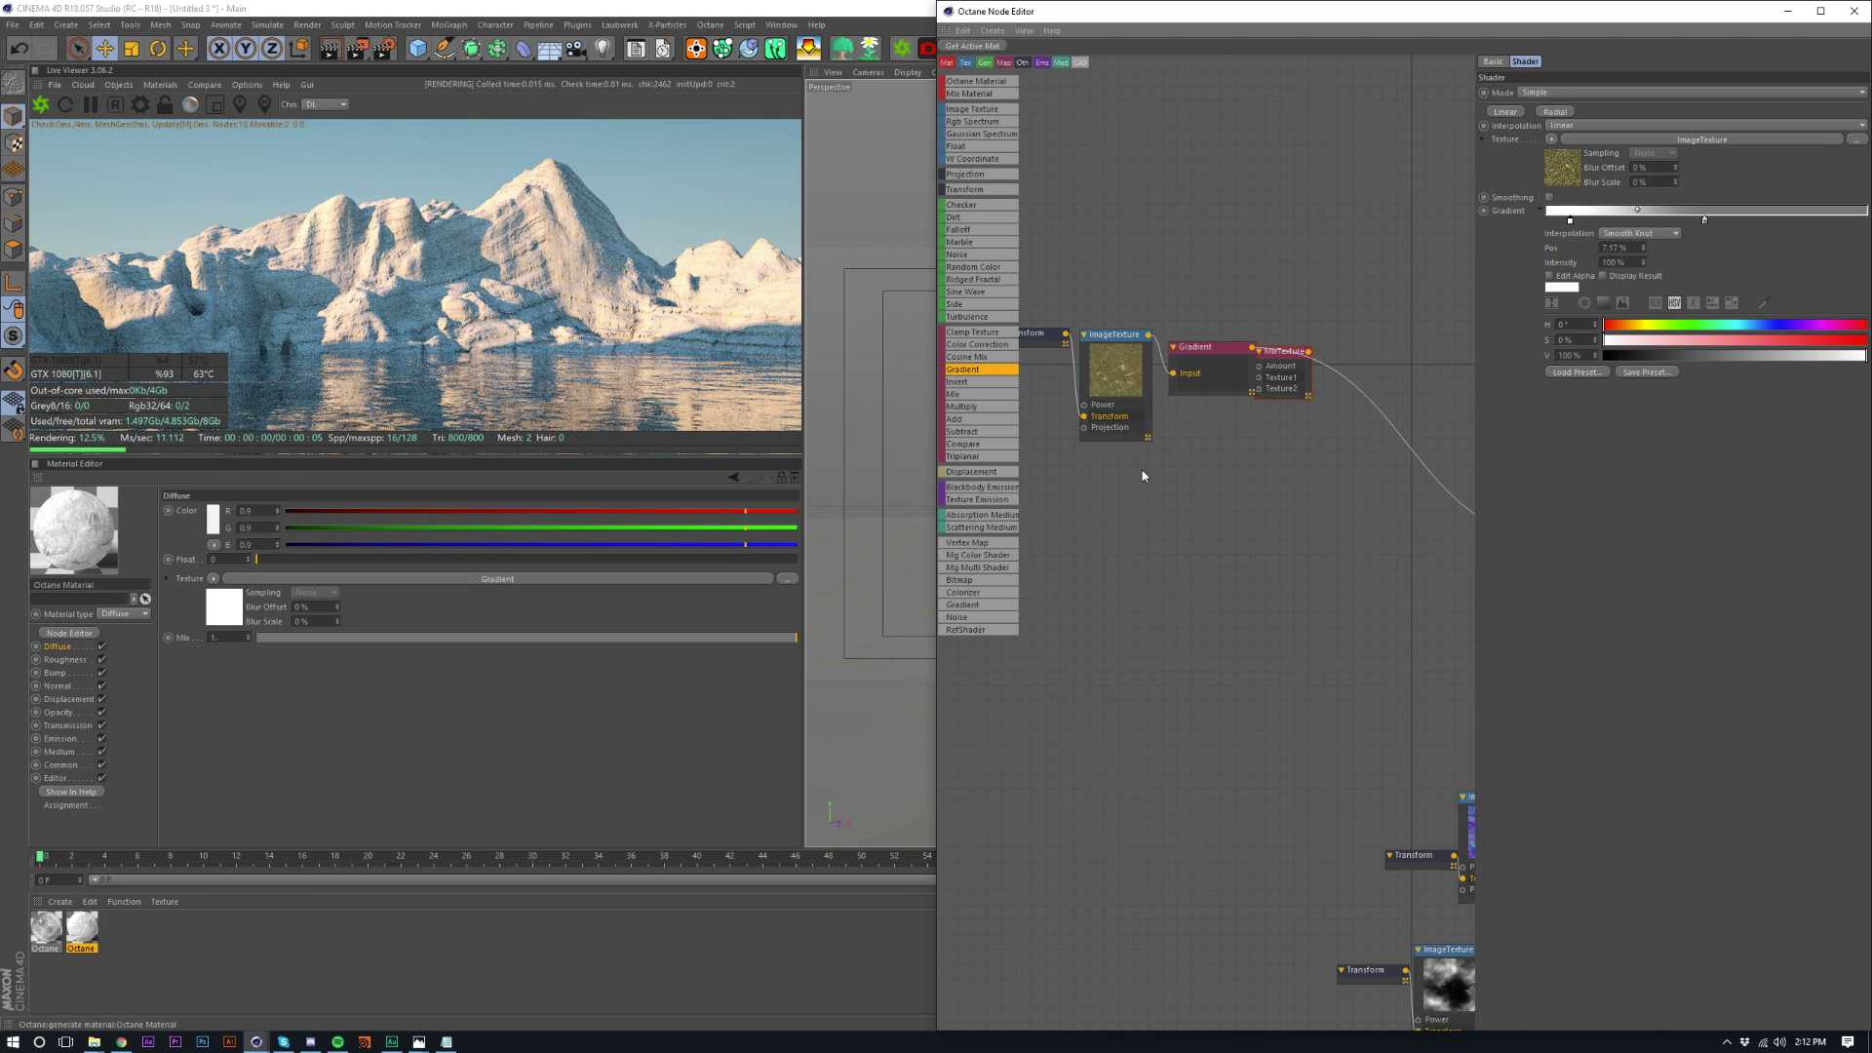
- Connect the Gradient output to the Mix texture's Amount input and space the two nodes apart
middle_drag(1235, 540, 1362, 604)
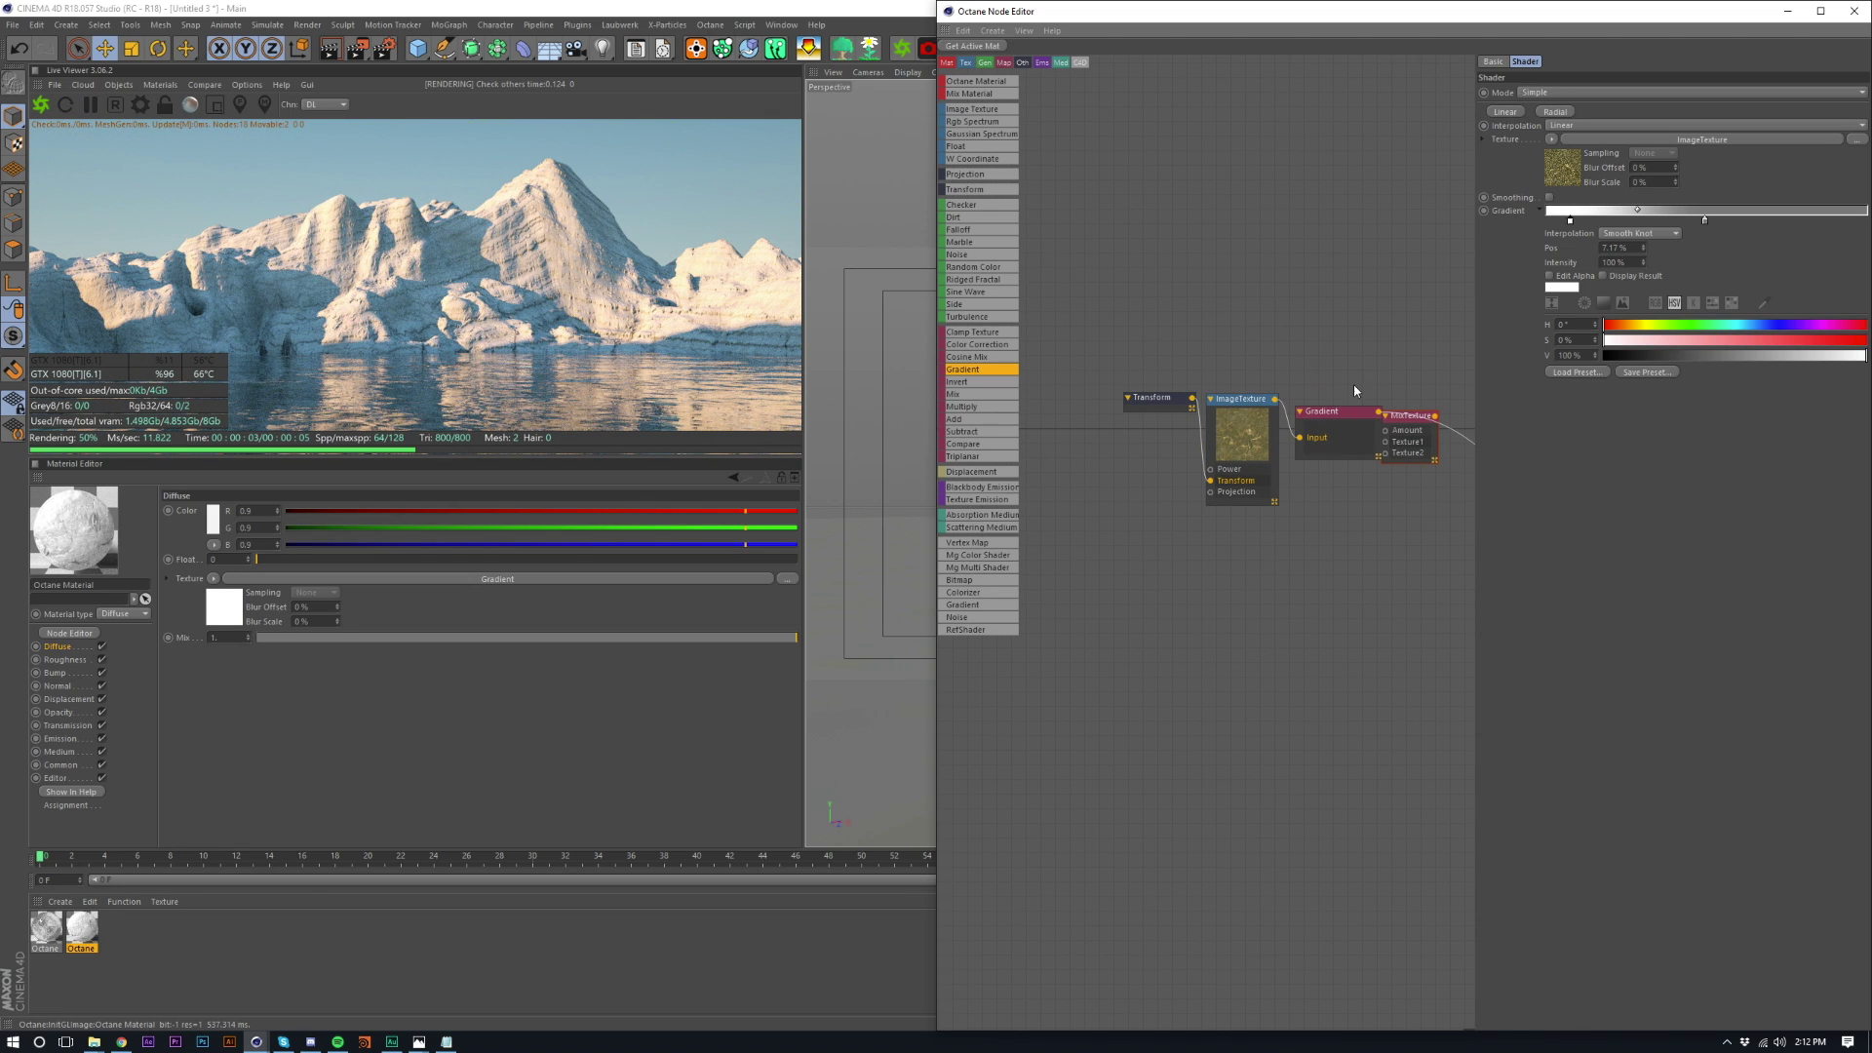
middle_drag(1379, 423, 1272, 414)
click(1266, 405)
mouse_move(1293, 411)
mouse_down()
mouse_move(1324, 402)
mouse_move(1271, 401)
mouse_up()
middle_drag(1334, 520, 1298, 506)
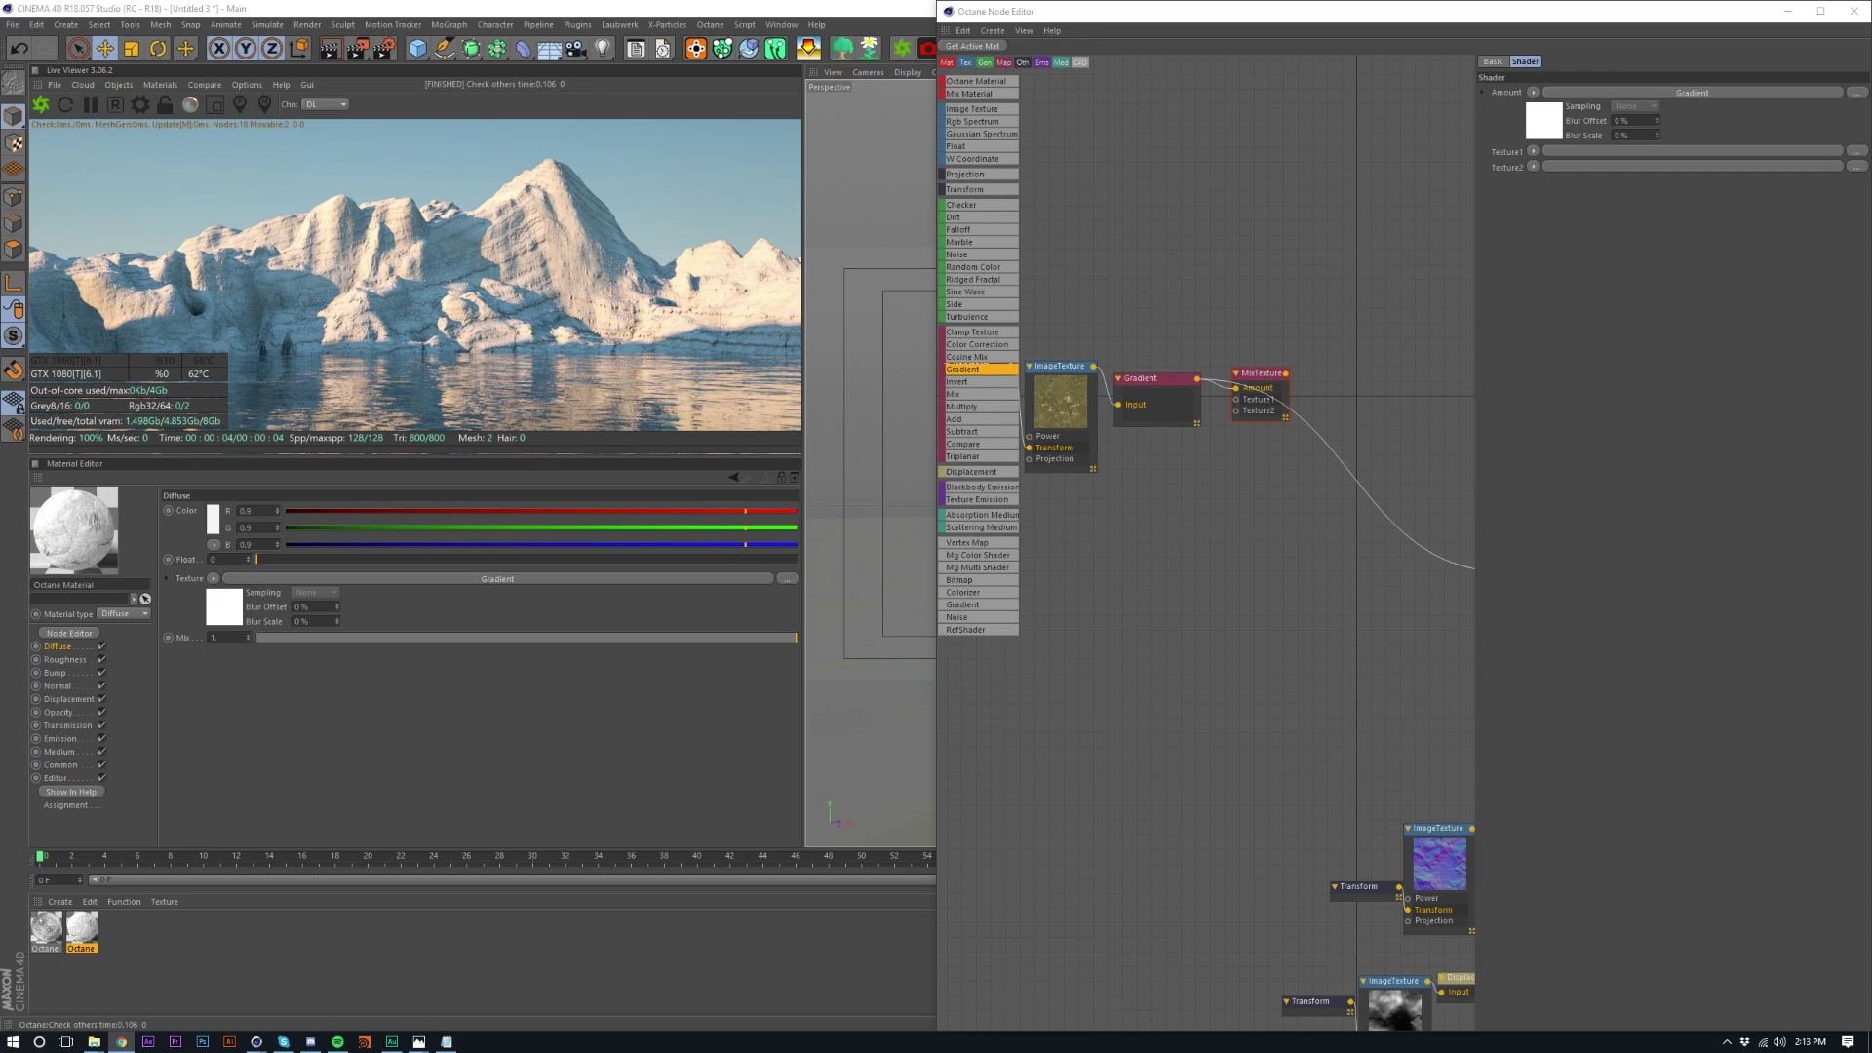
- Switch to the browser's rock seamless texture image results and preview the pale "Seamless rock texture 2"
drag(0, 250, 643, 382)
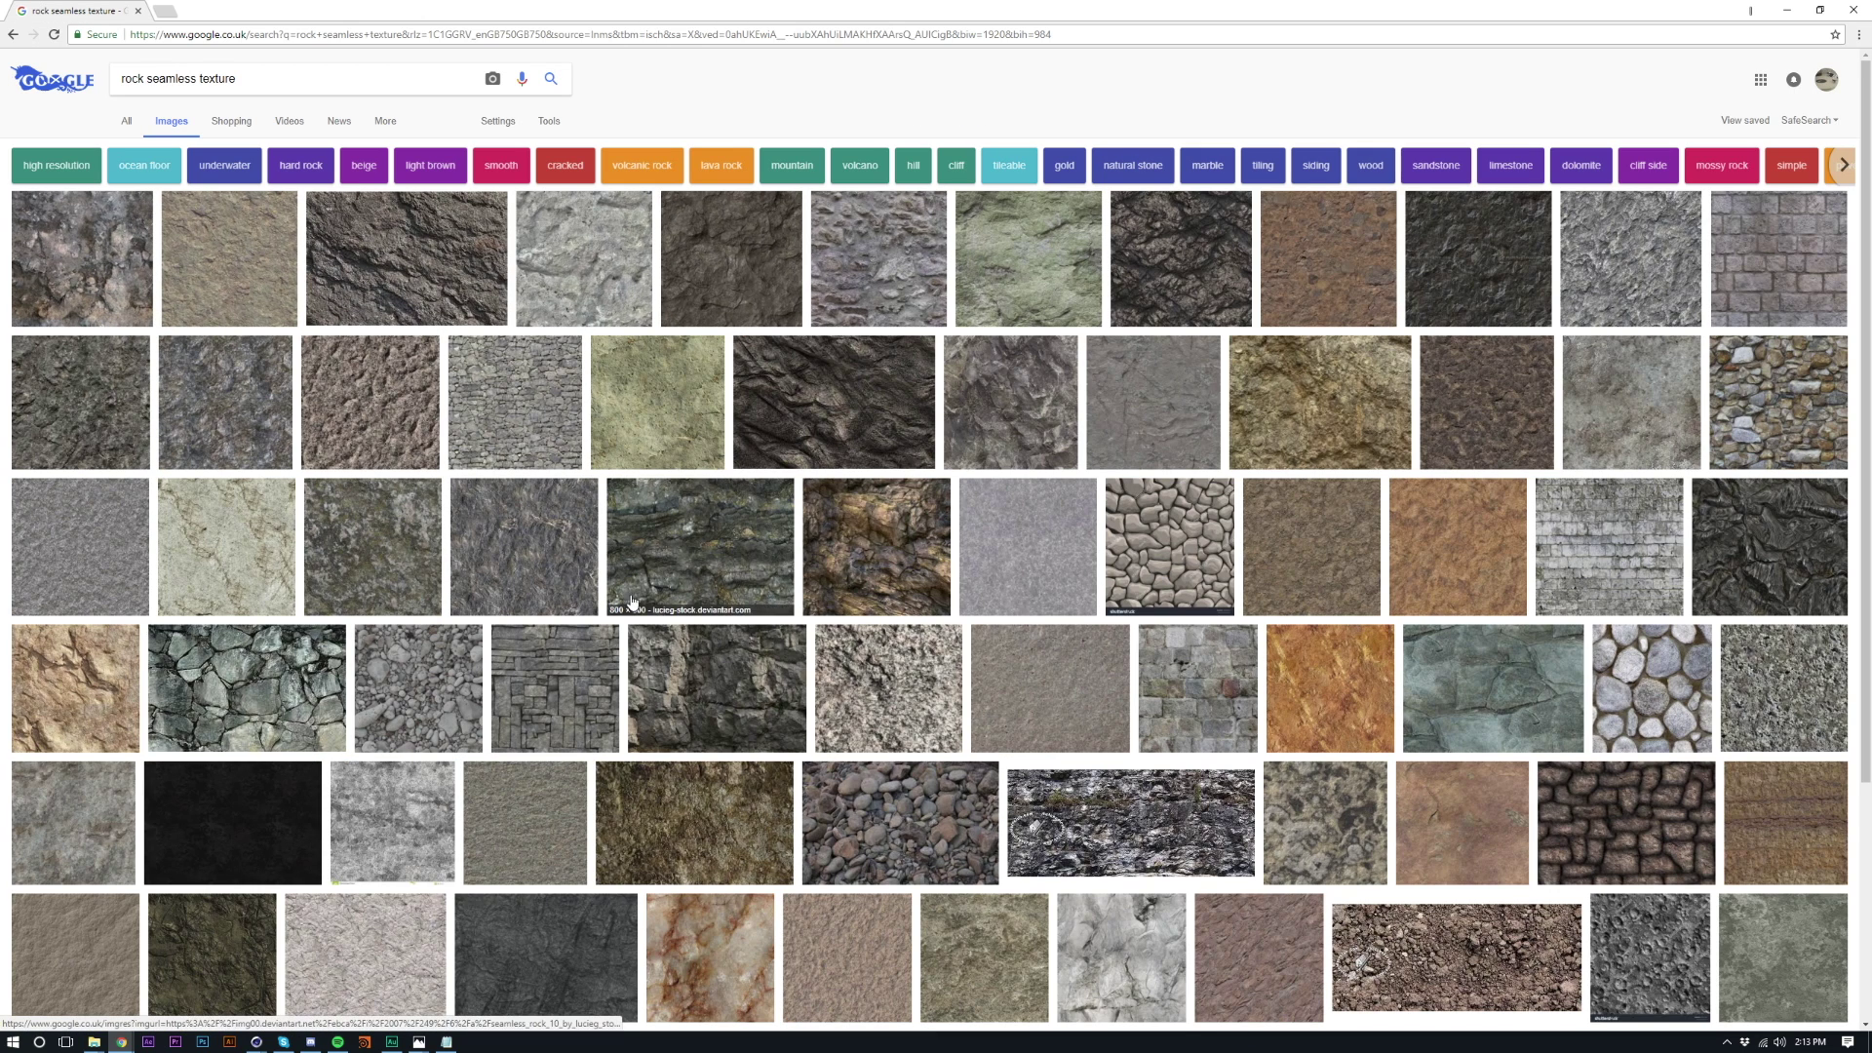
click(278, 590)
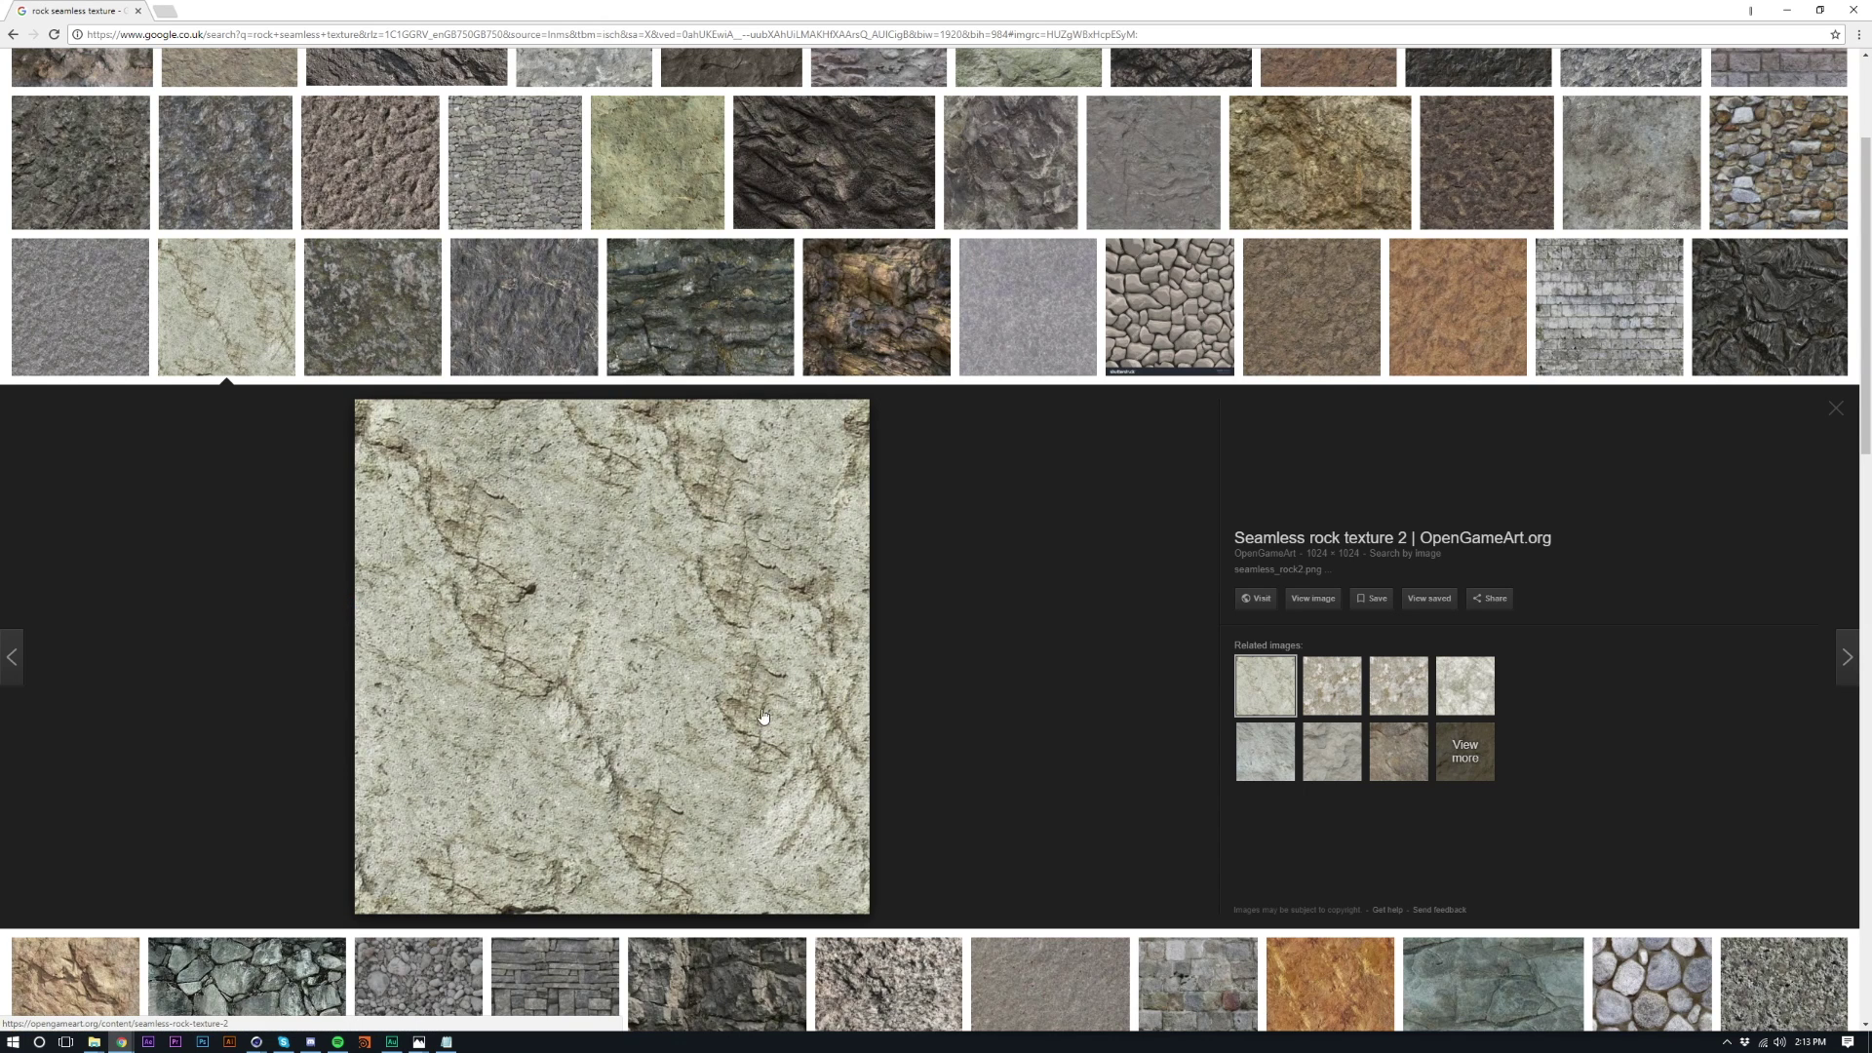
scroll(741, 702, up, 3)
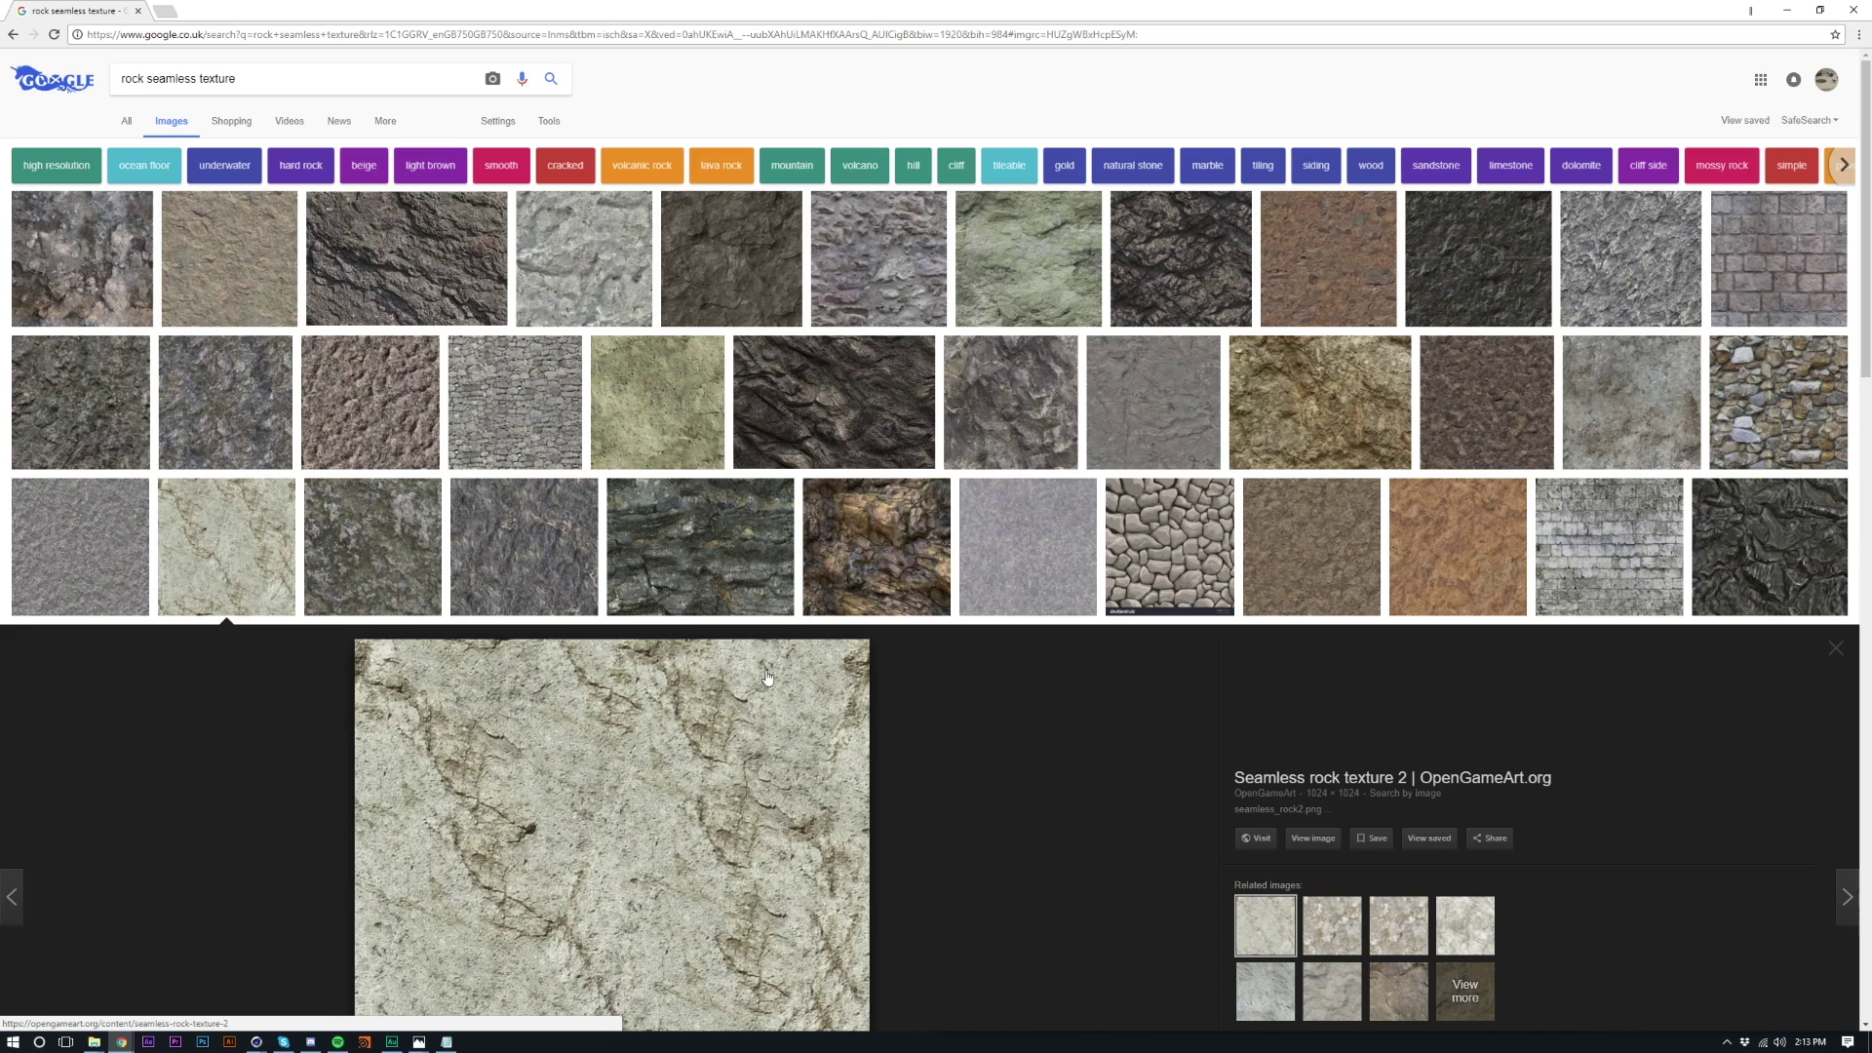
- Start saving the previewed rock image and go to the Tutorials folder in Dropbox
right_click(639, 717)
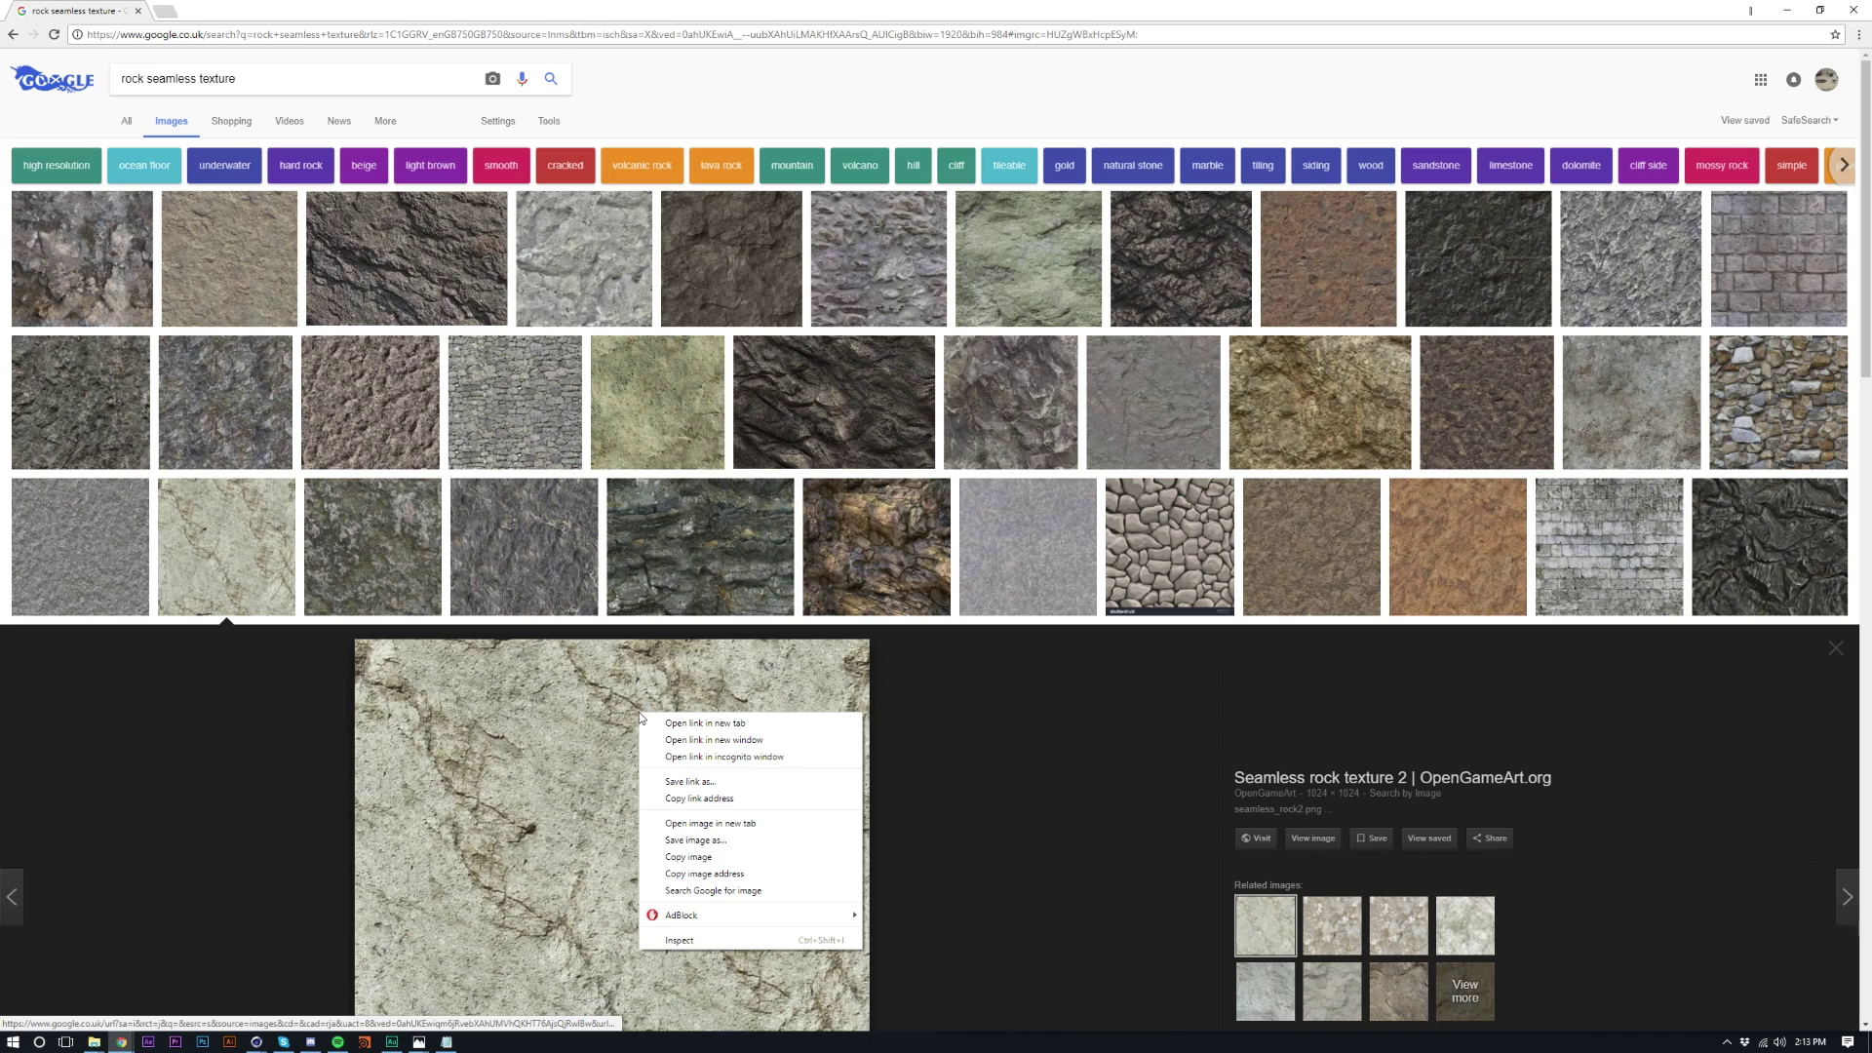
click(687, 841)
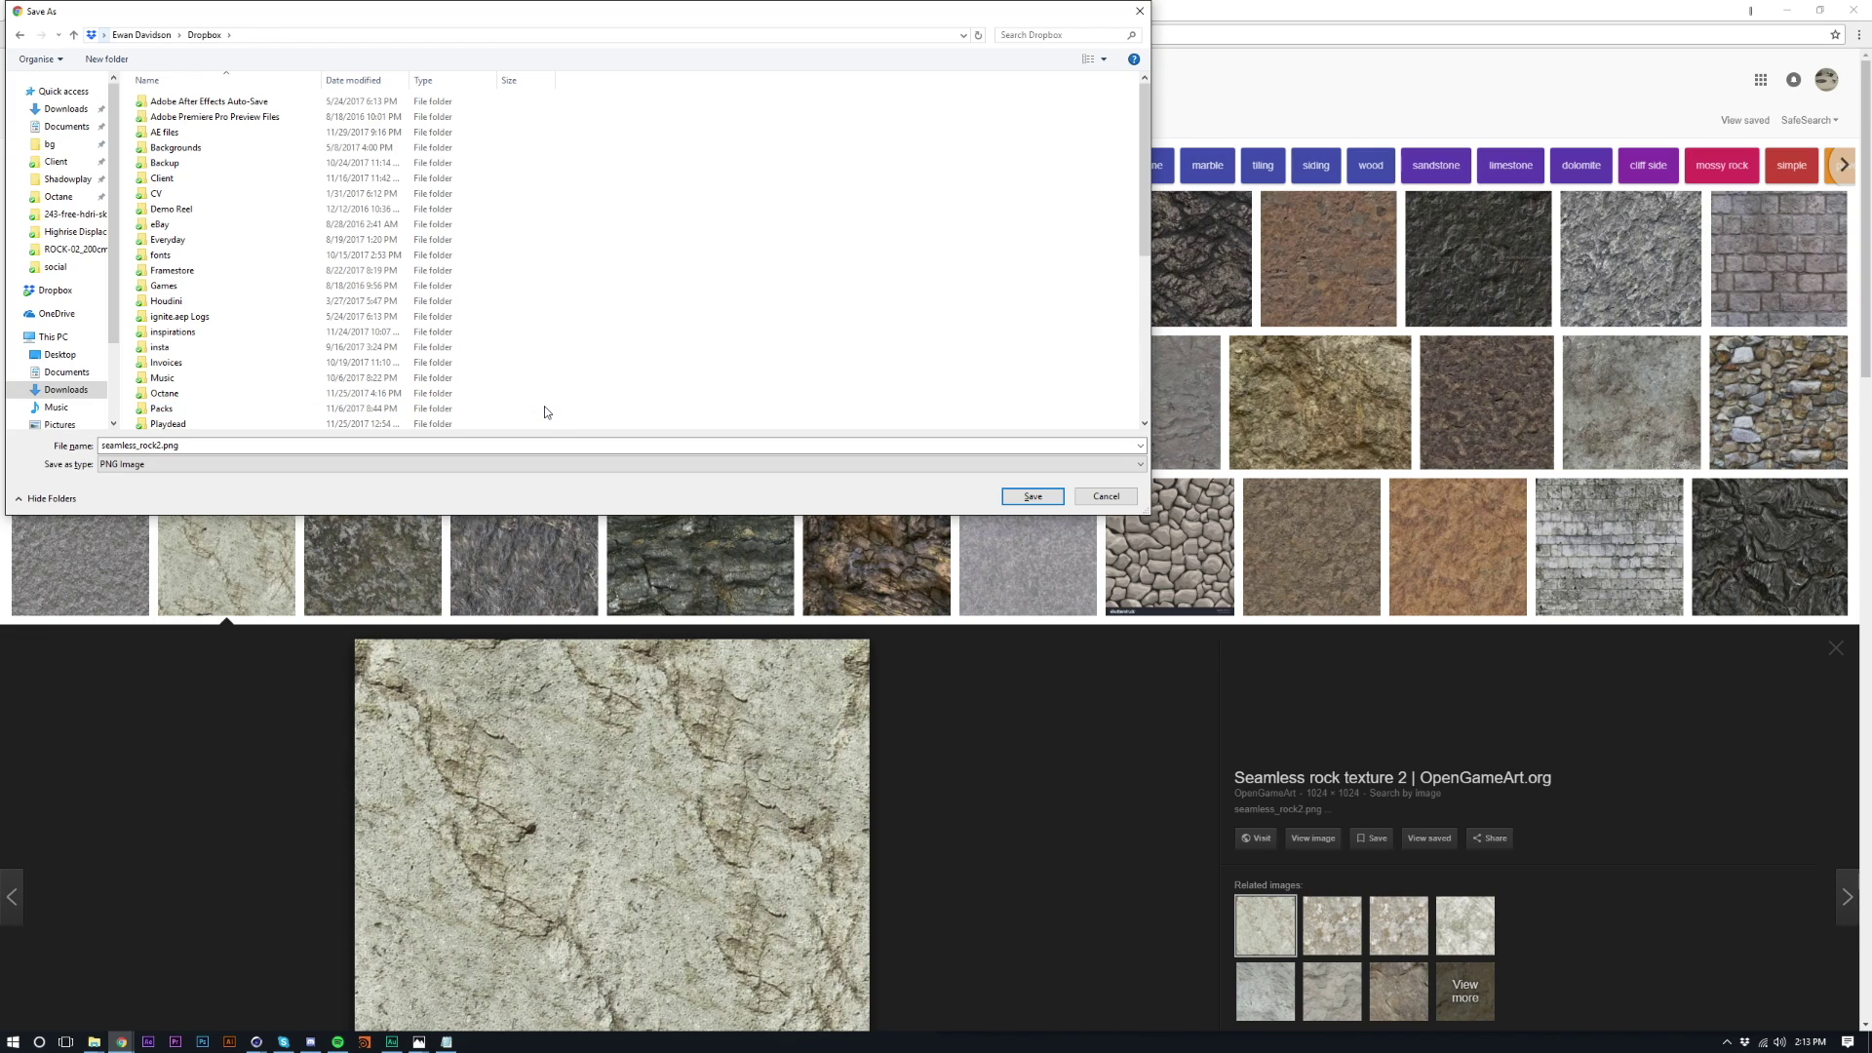
click(347, 165)
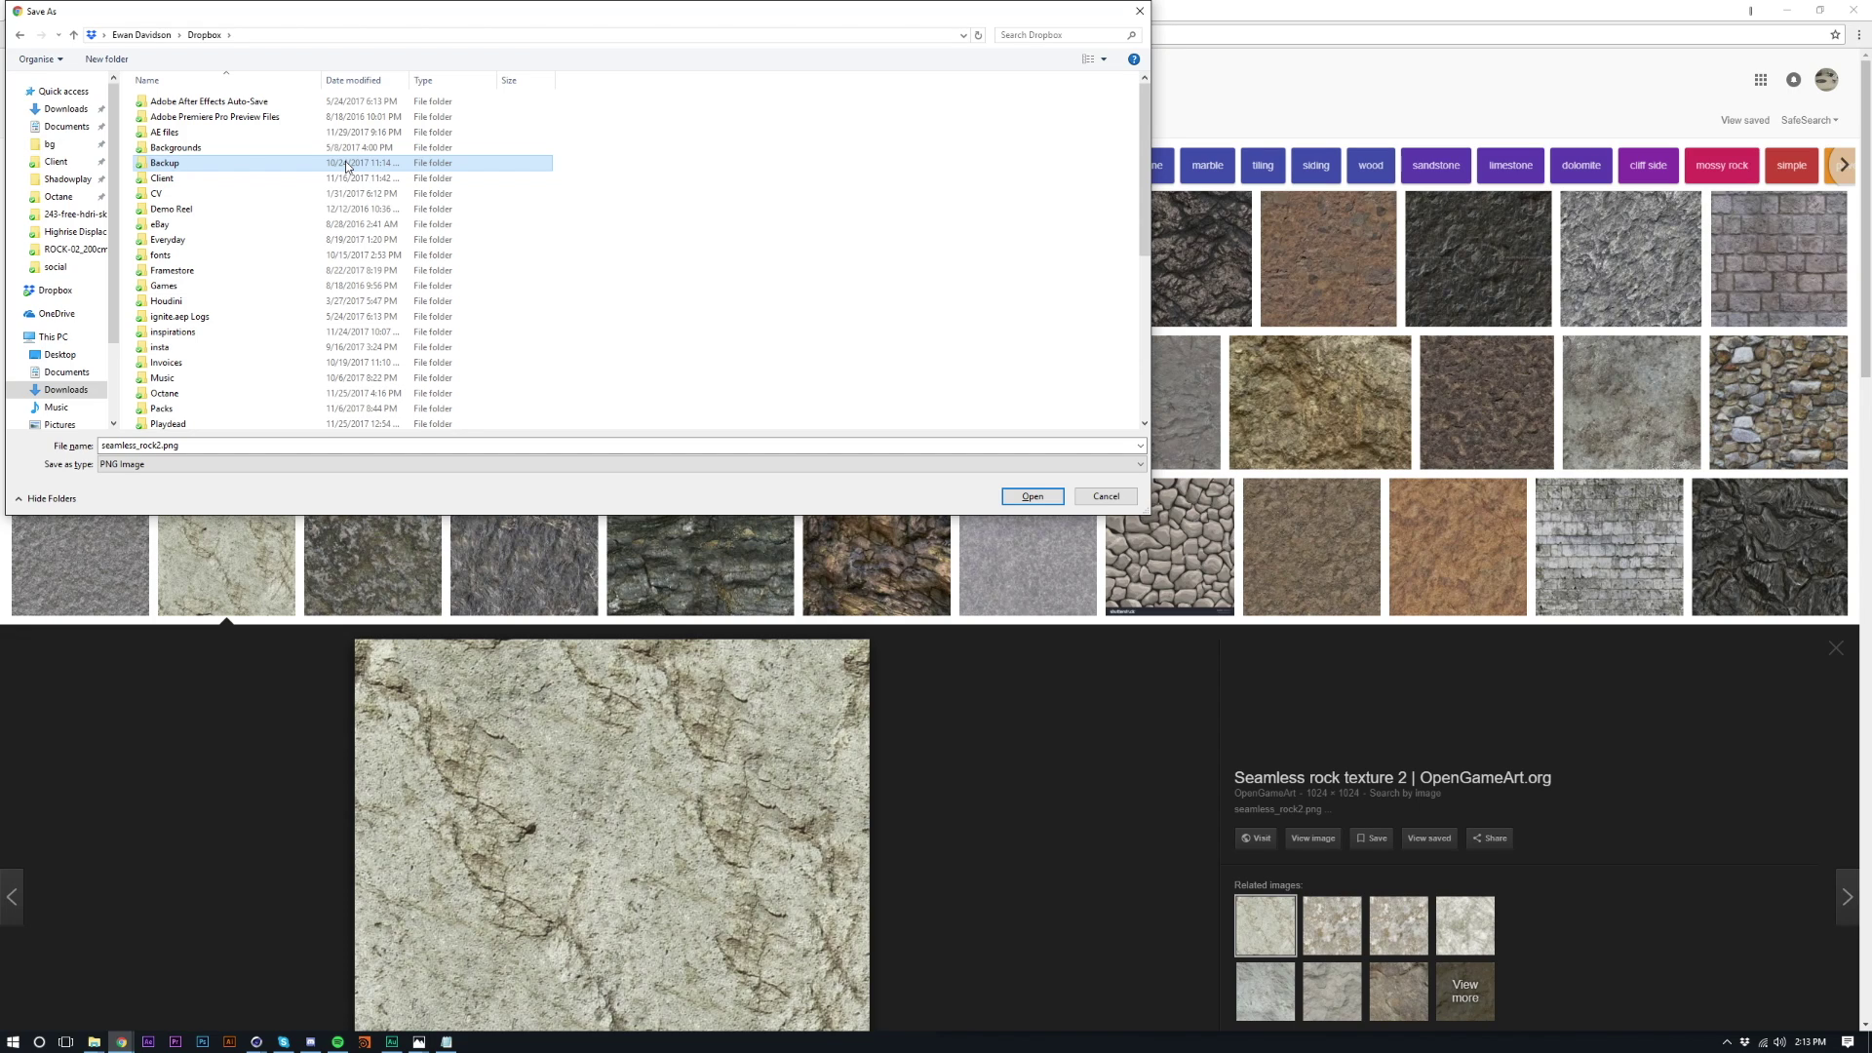
key(t)
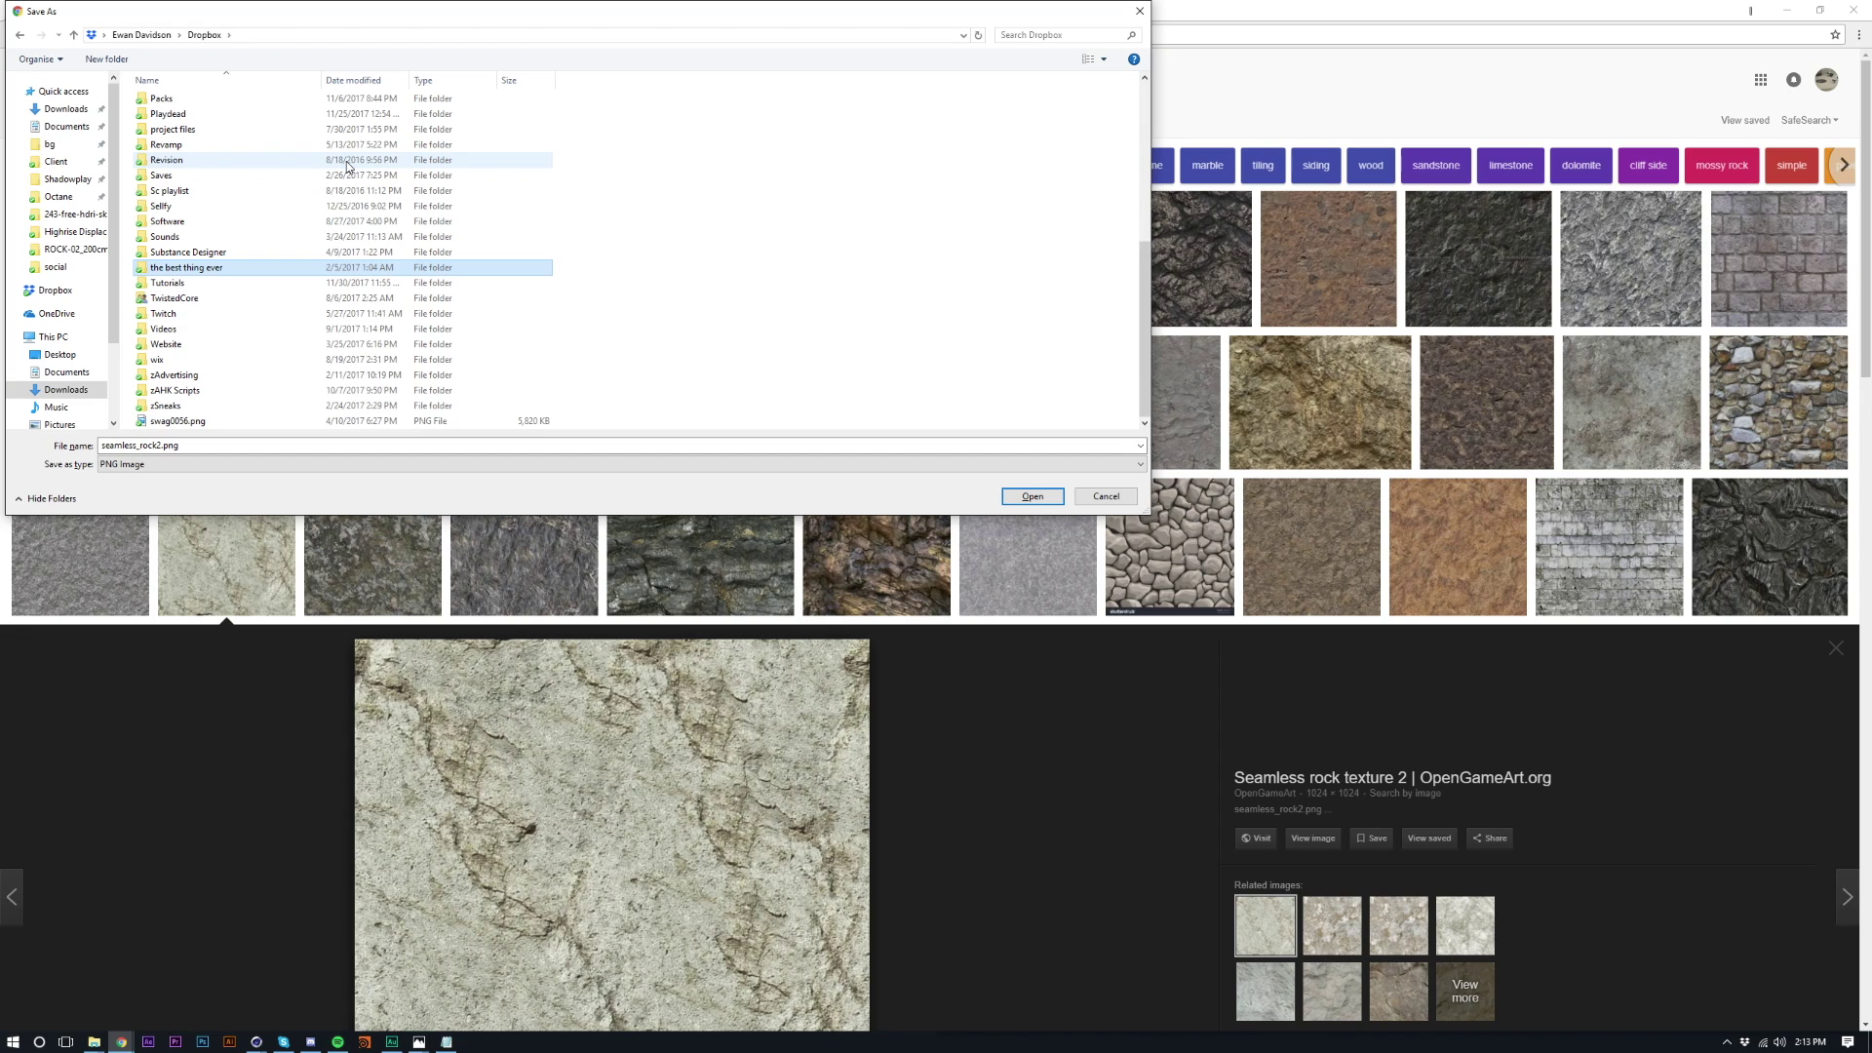
key(Down)
double_click(264, 285)
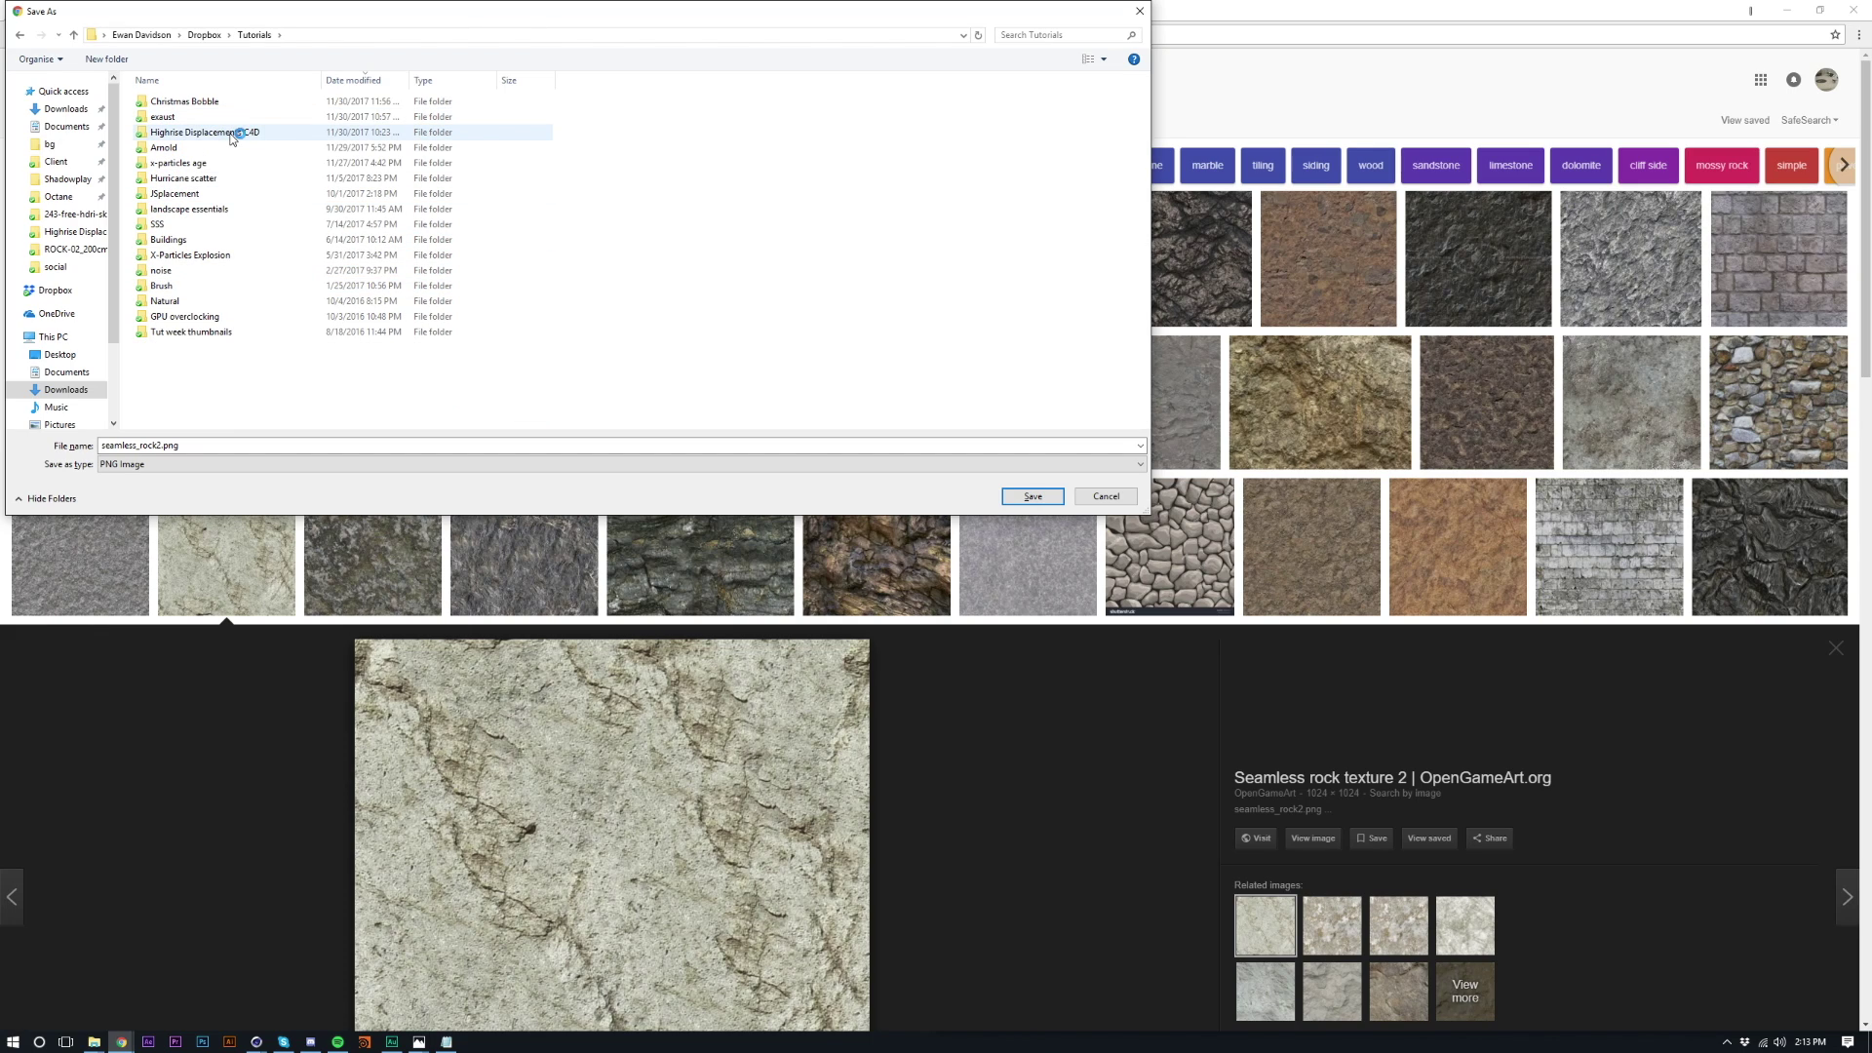
- Create a folder named "mountain shaders" inside Tutorials and open it as the save location
key(ctrl+shift+n)
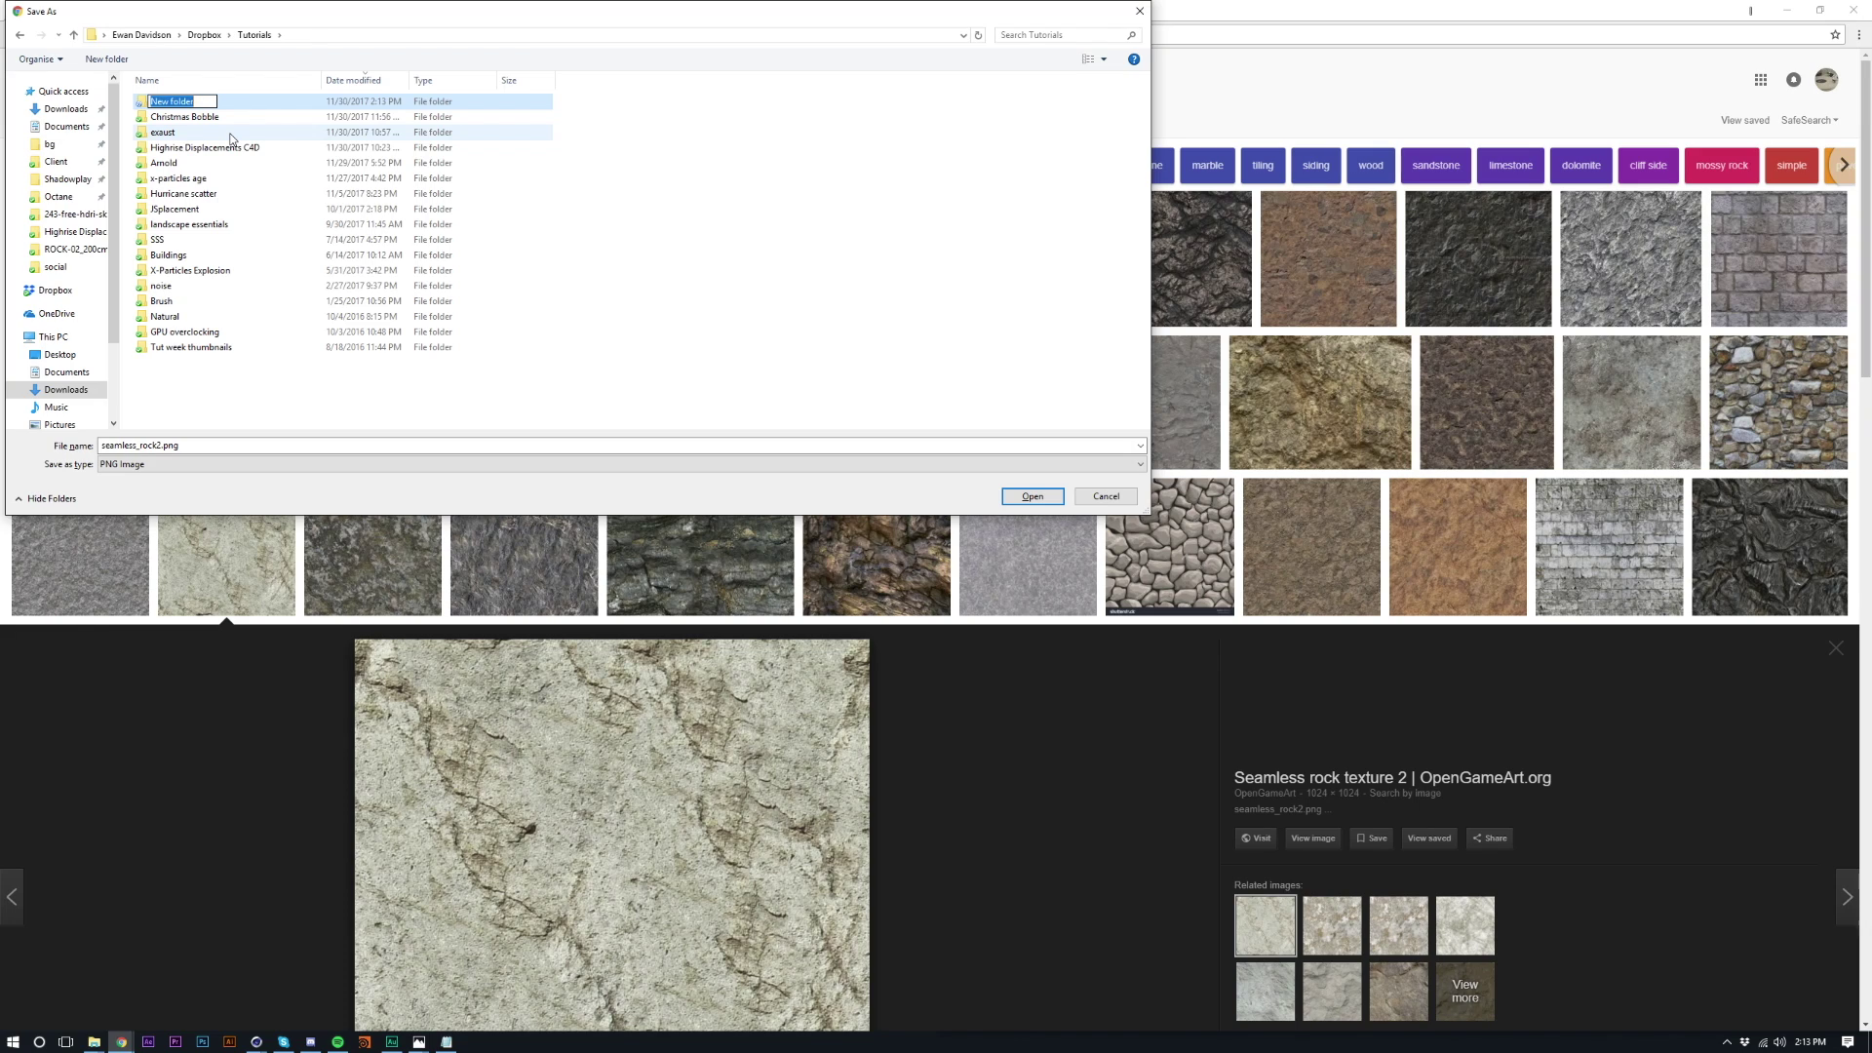
text(advan)
key(BackSpace)
key(BackSpace)
key(BackSpace)
key(BackSpace)
key(BackSpace)
text(mountain shader)
key(Return)
double_click(185, 107)
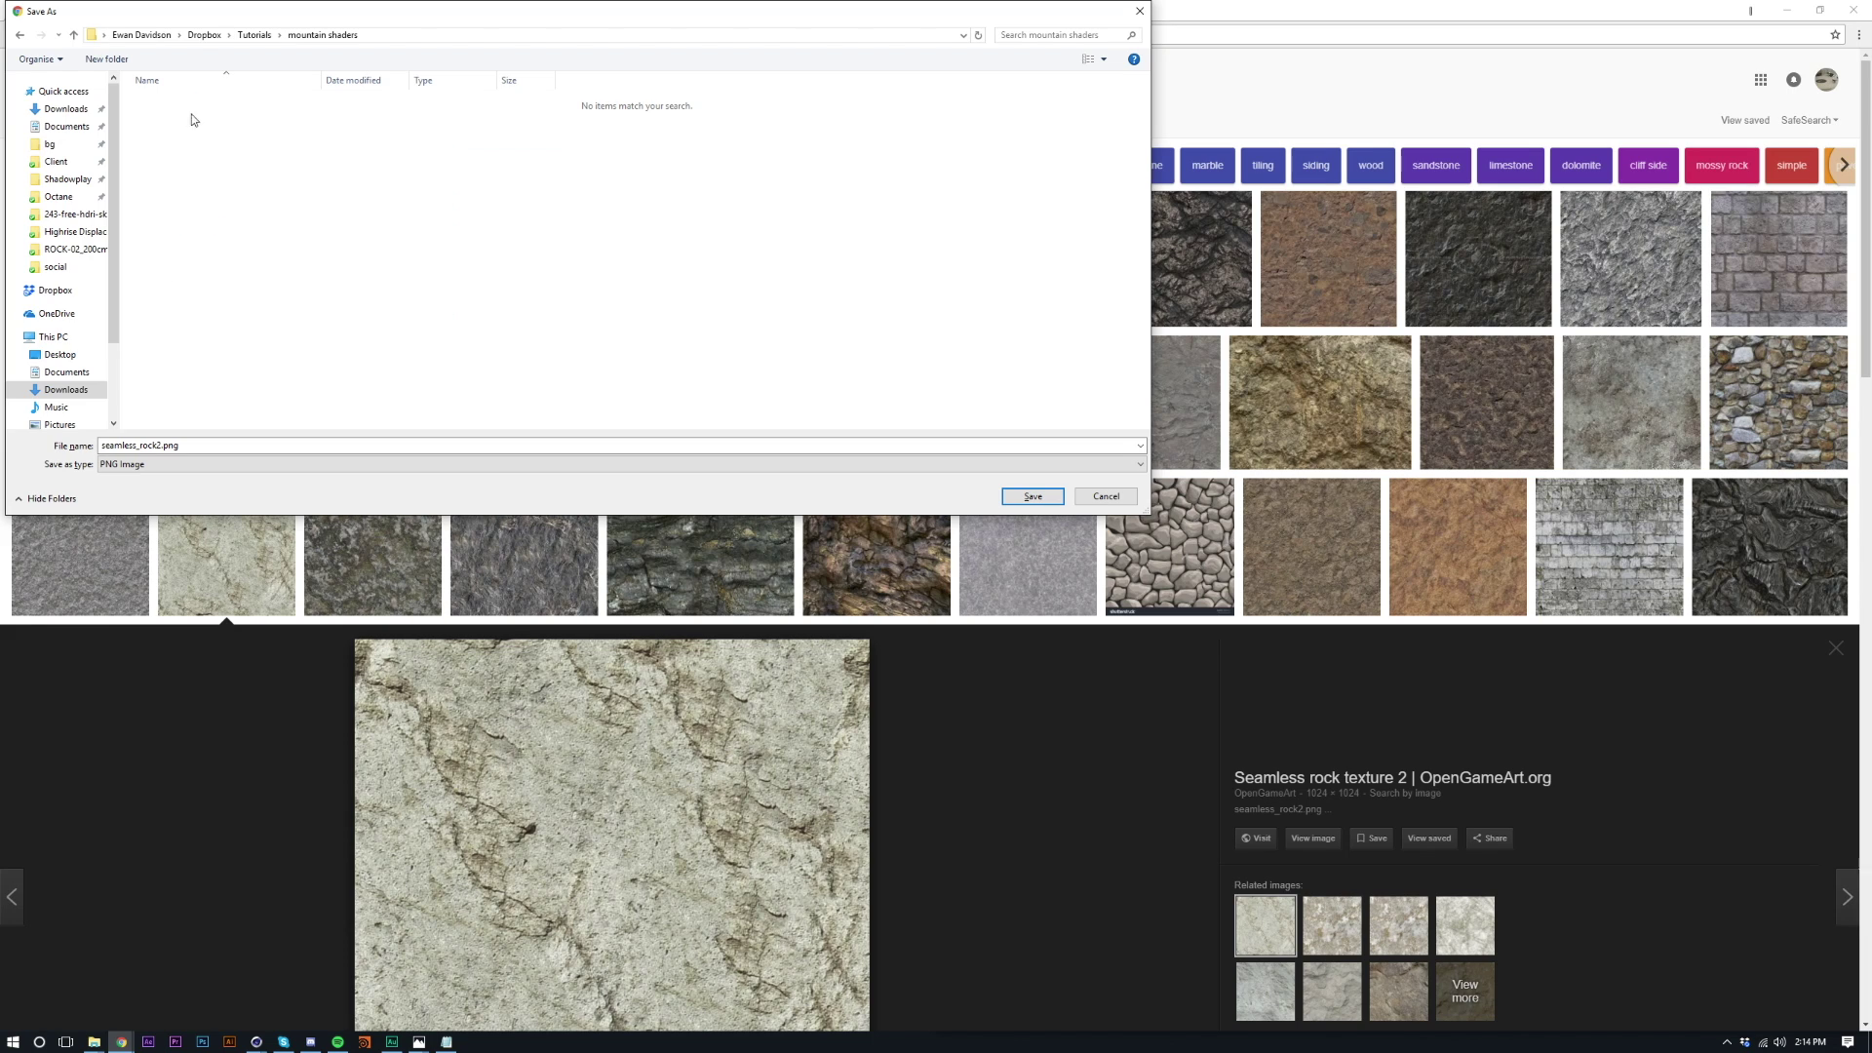
- Save the image as seamless_rock2.png and show the downloaded file in its folder
click(1029, 496)
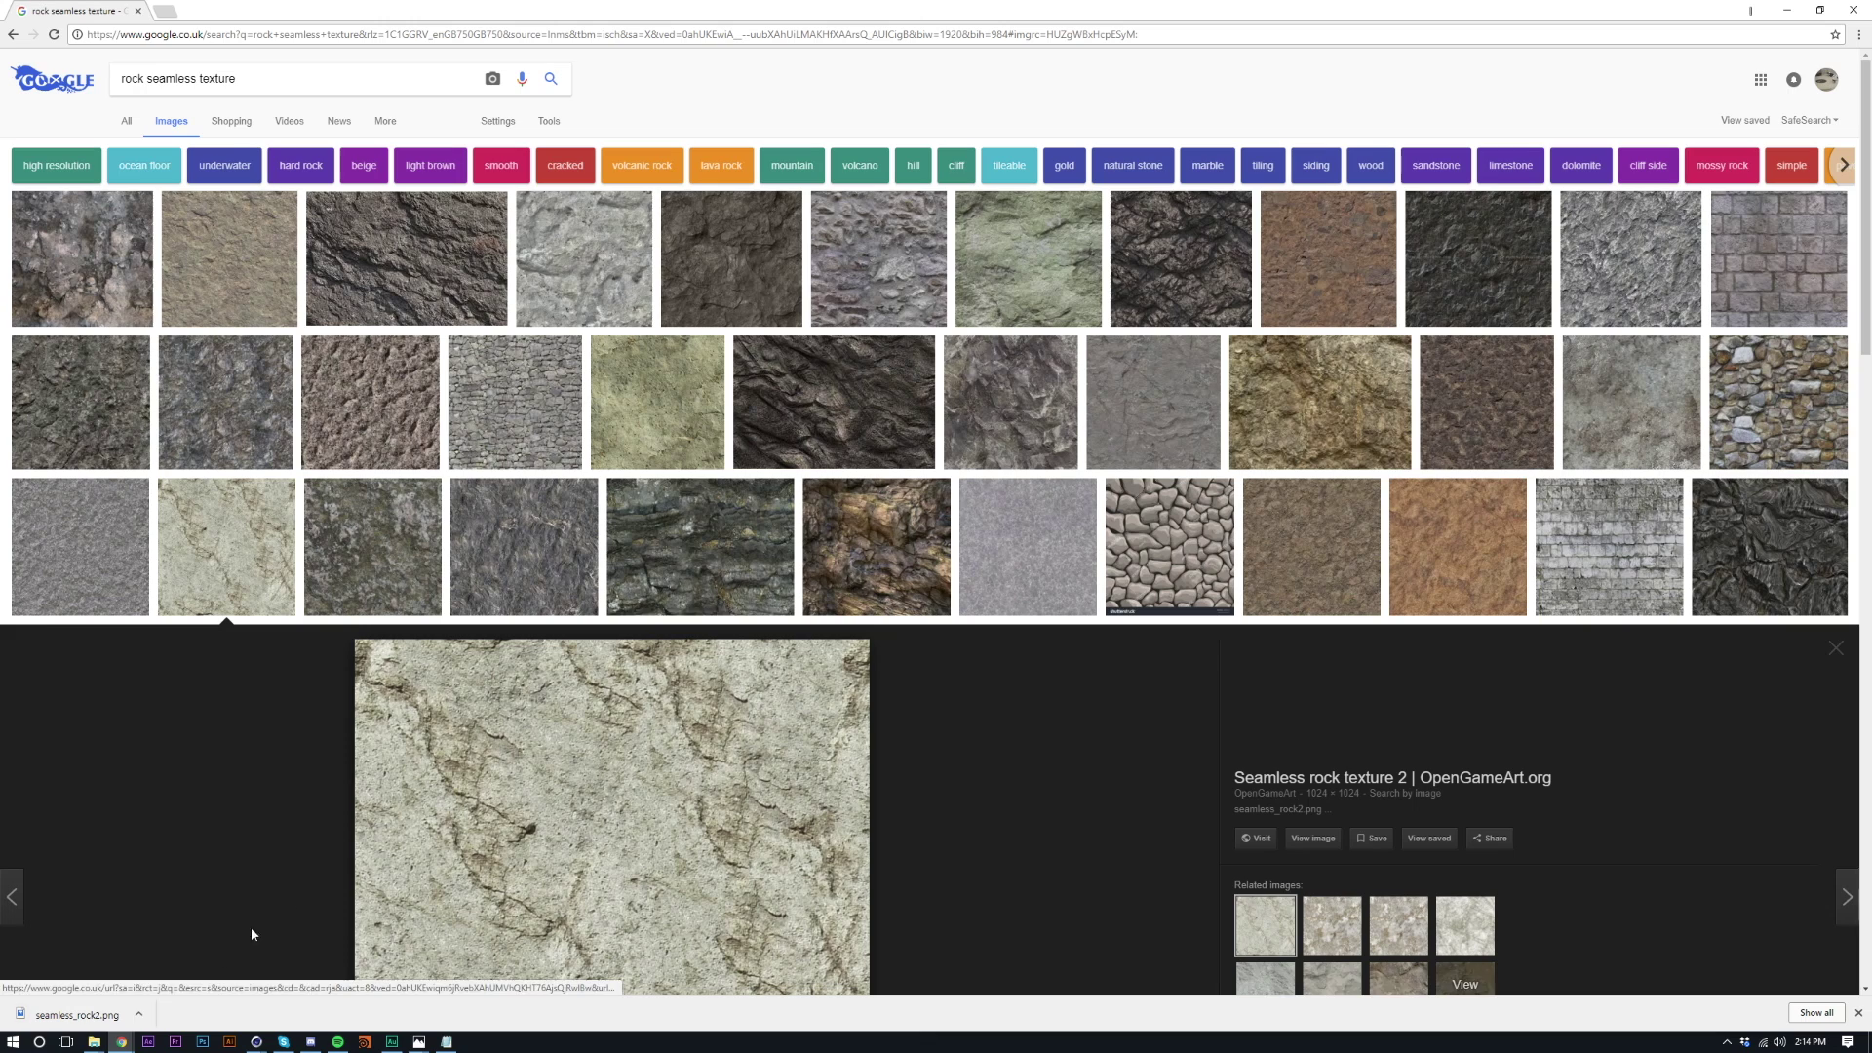
click(151, 1014)
click(194, 964)
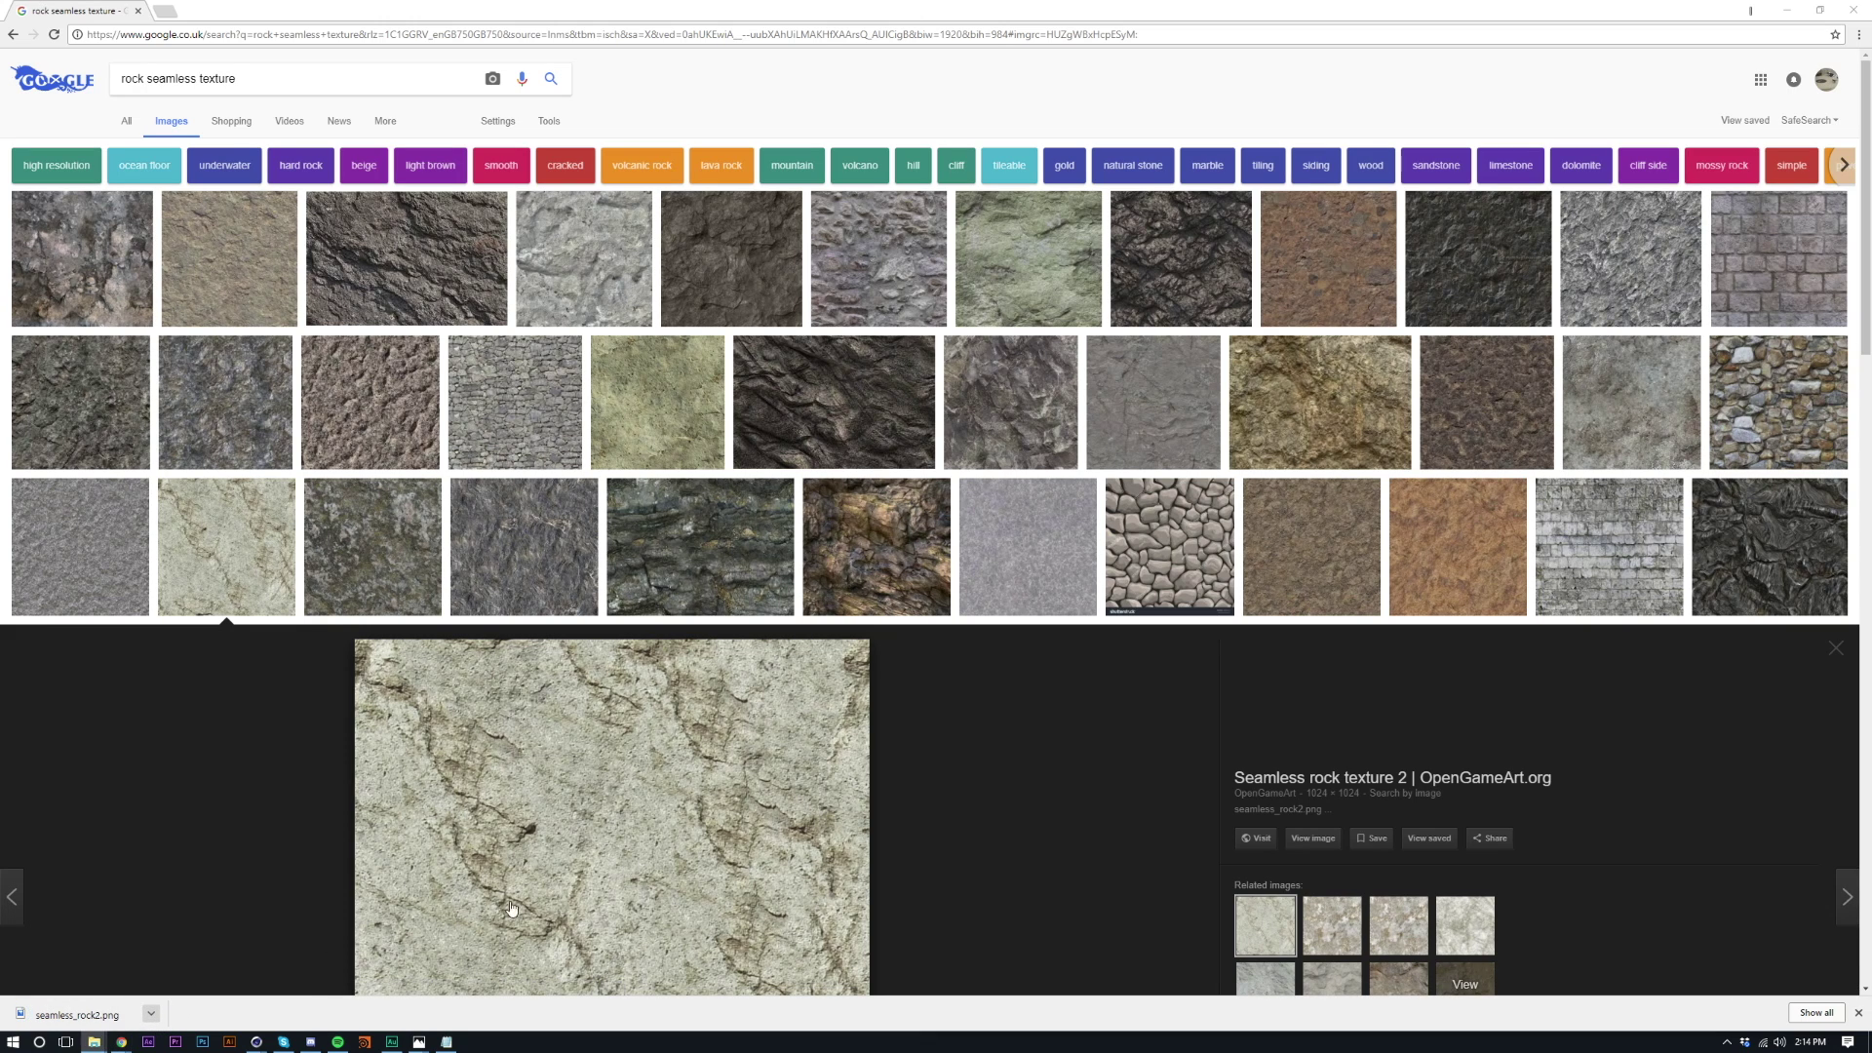
- Bring seamless_rock2.png into the node editor, connect it to the Mix texture's Texture1 input and restart the live render
click(1864, 12)
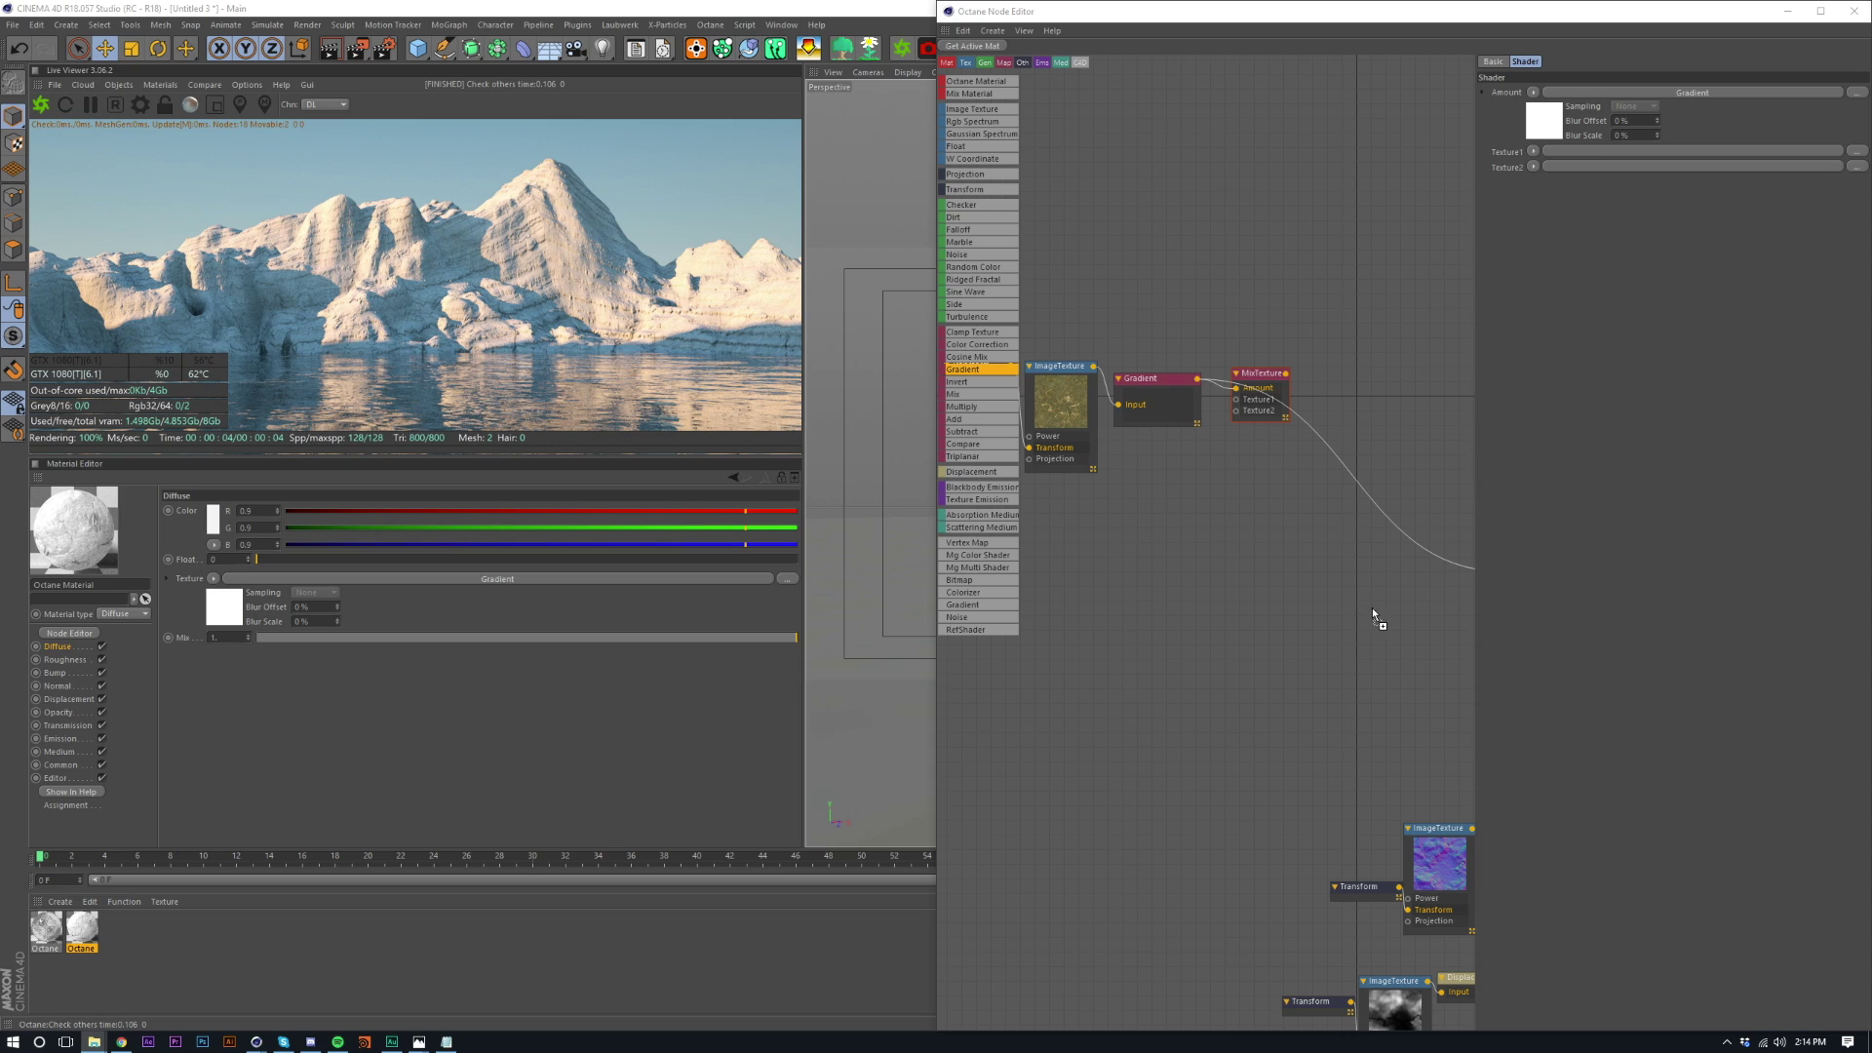
drag(1143, 551, 1242, 408)
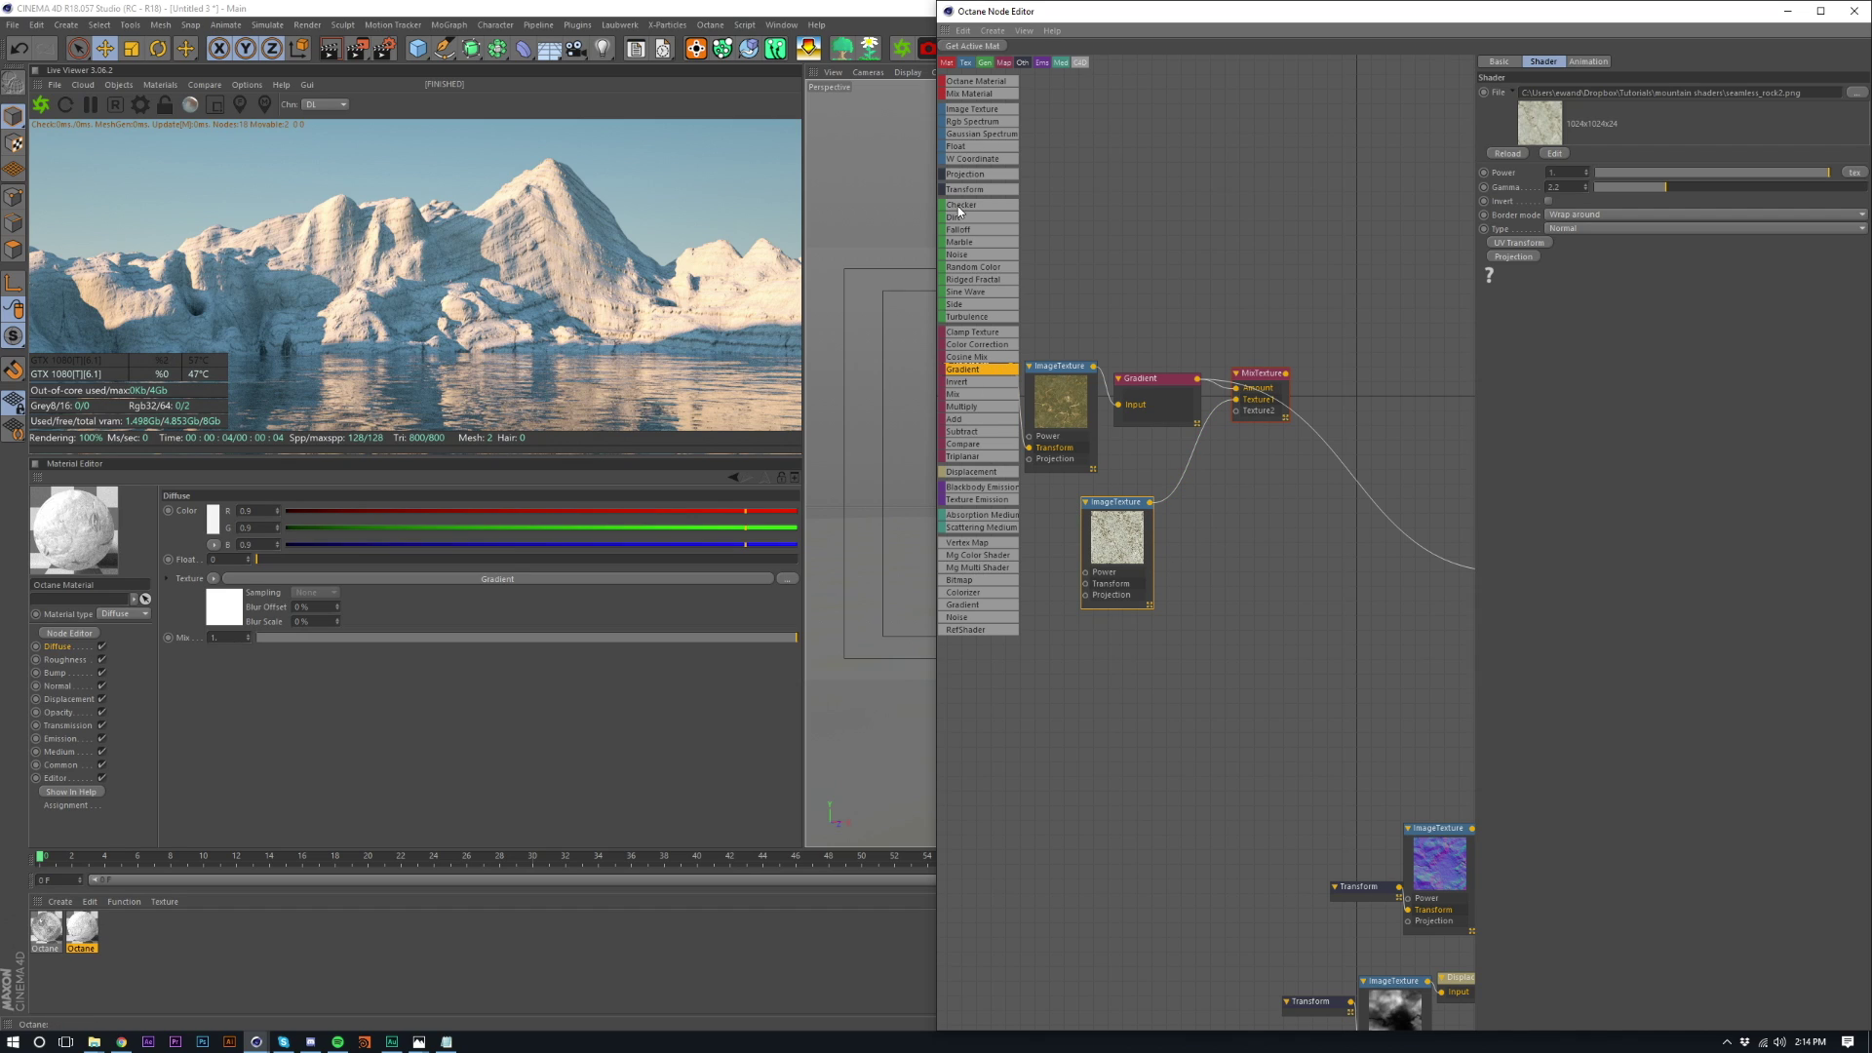
drag(1130, 506, 1121, 488)
click(40, 105)
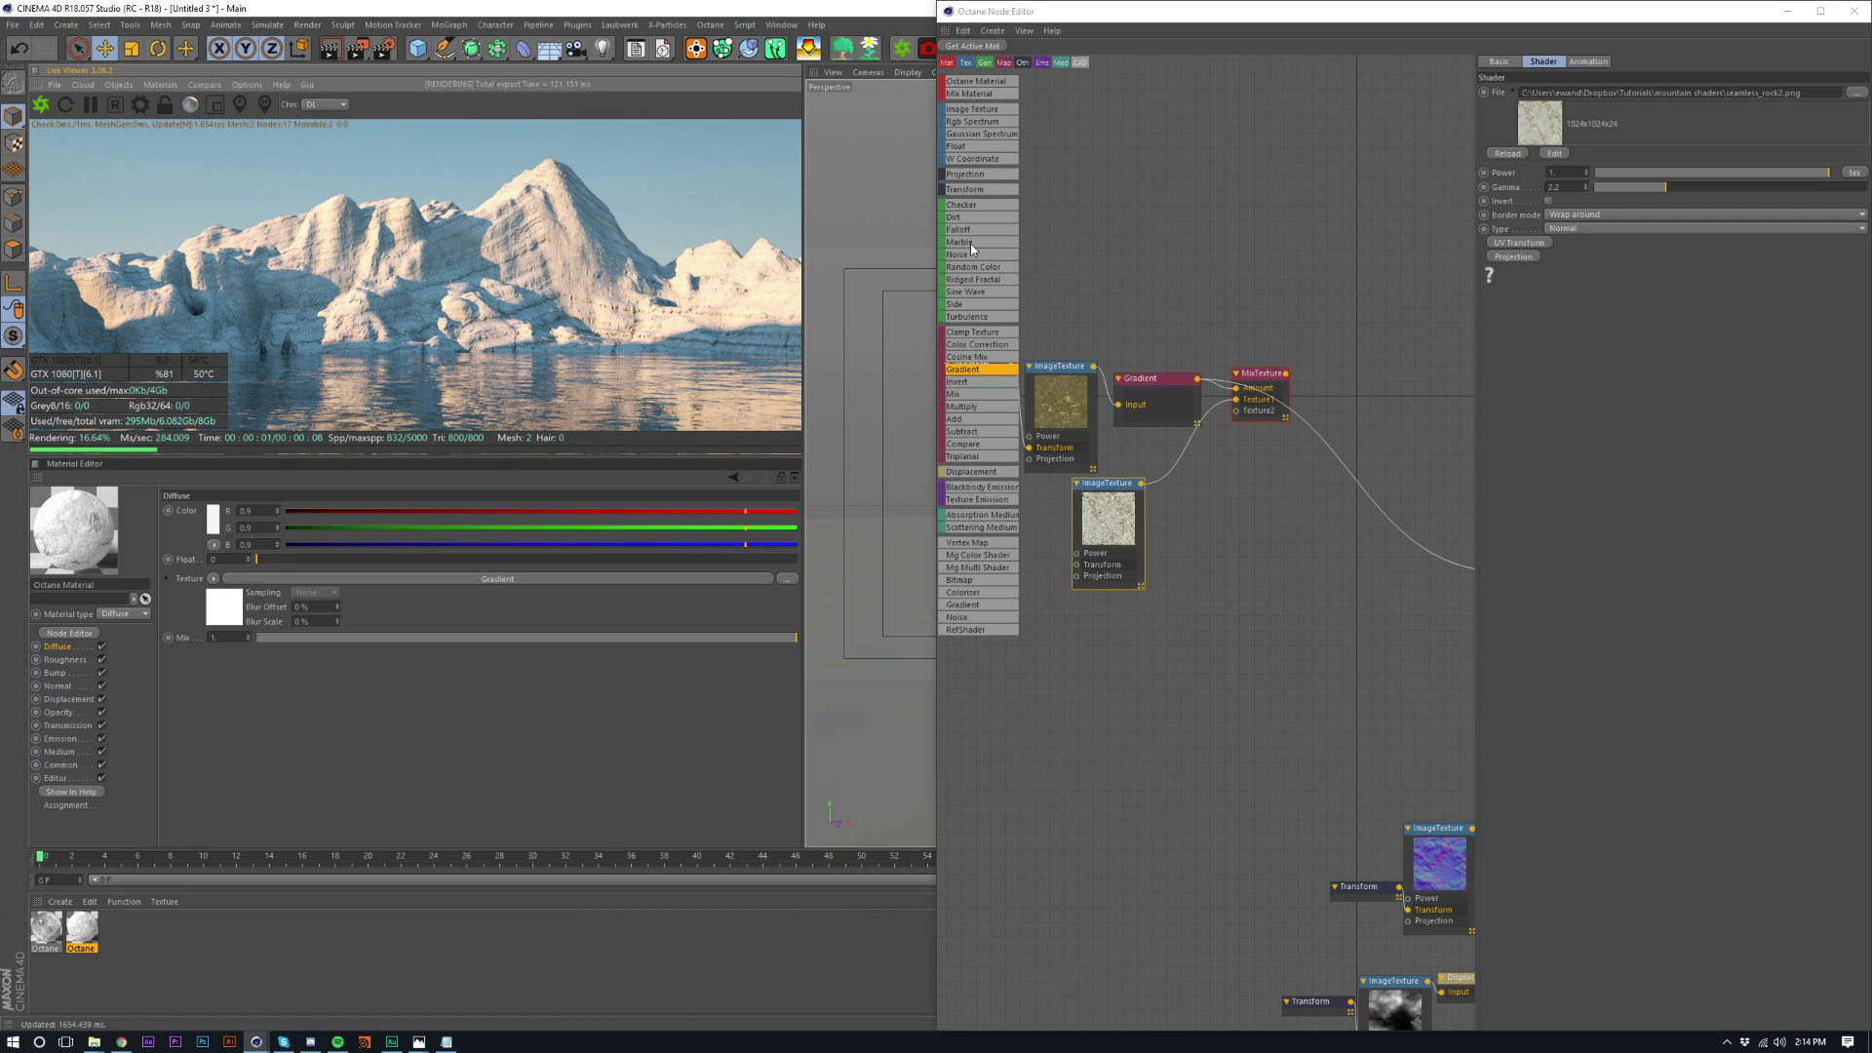
- Add a Transform node to the new rock texture's Transform input and place both below the original diffuse texture
drag(963, 190, 1043, 502)
middle_drag(1156, 636, 1236, 650)
drag(1181, 528, 1154, 578)
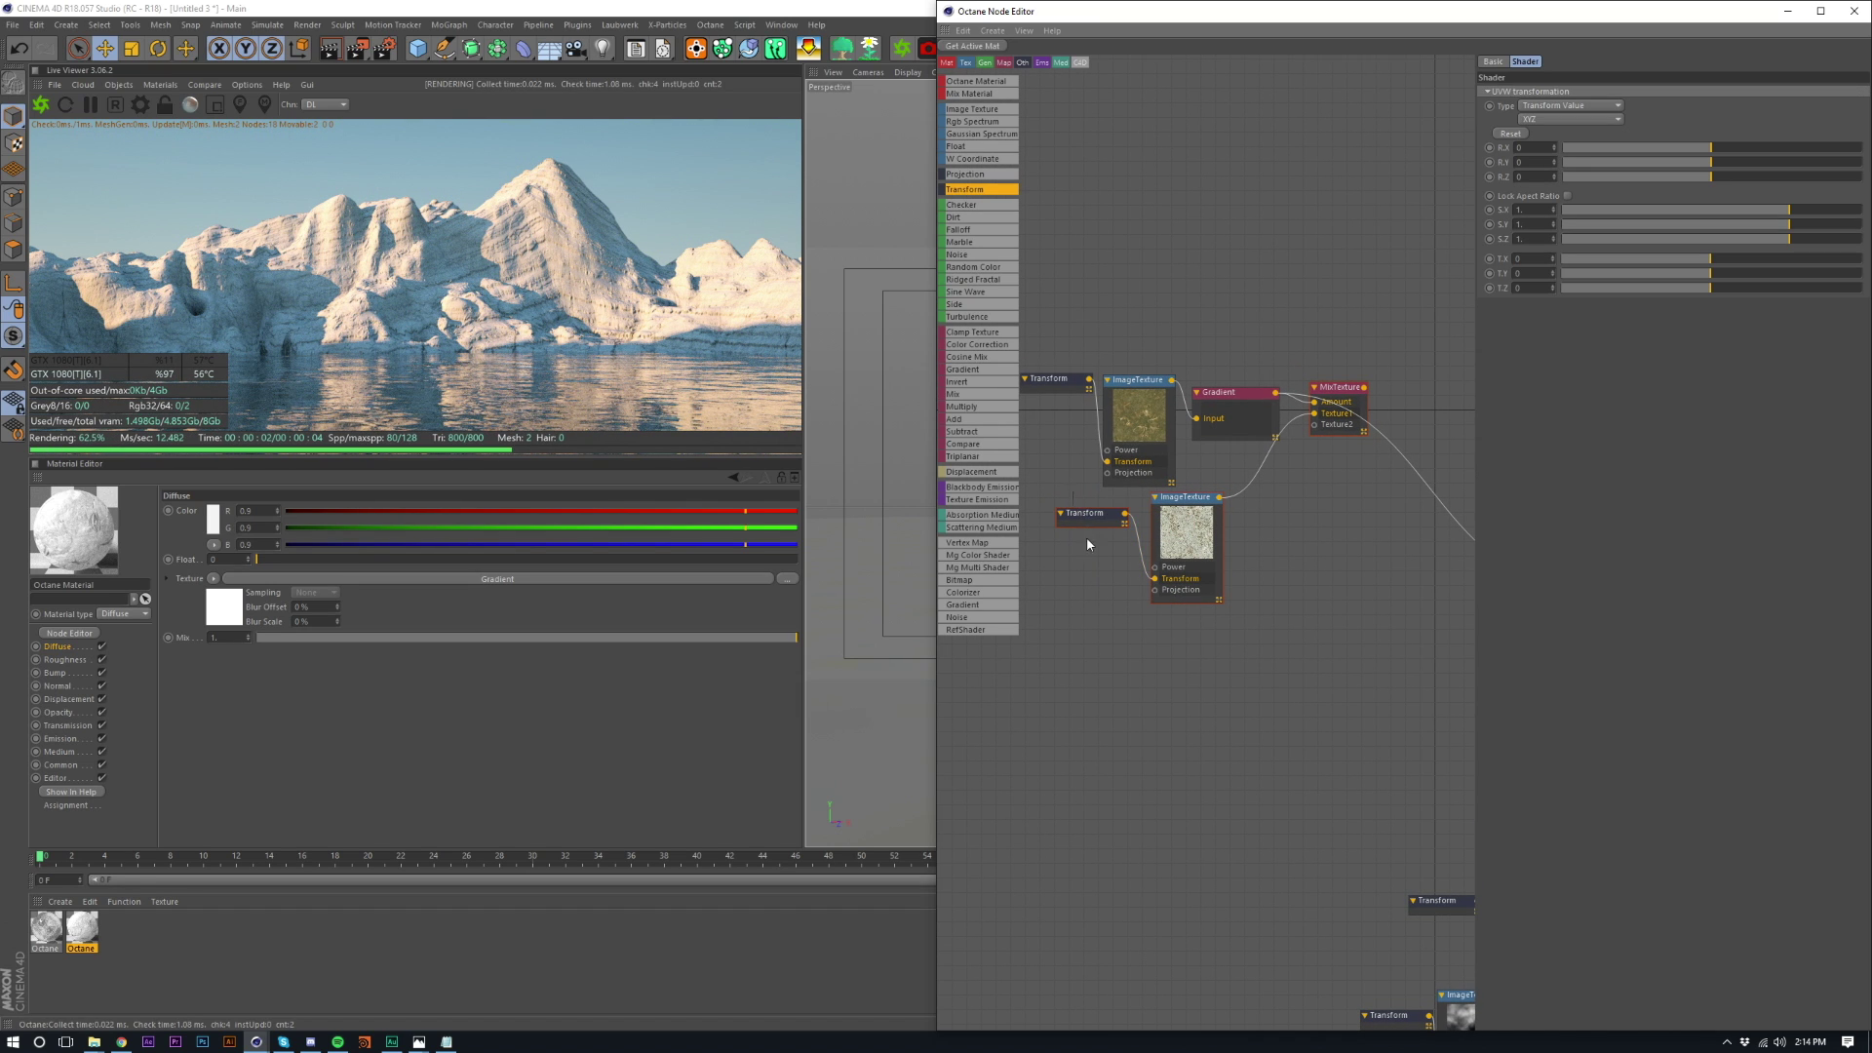
- Lock the aspect ratio on the rock texture's Transform and reduce its uniform scale
click(1568, 196)
click(1739, 211)
drag(1740, 210, 1766, 212)
- Raise the rock texture's gamma to its maximum and its power to about 2.43, and restart the live render
click(1170, 519)
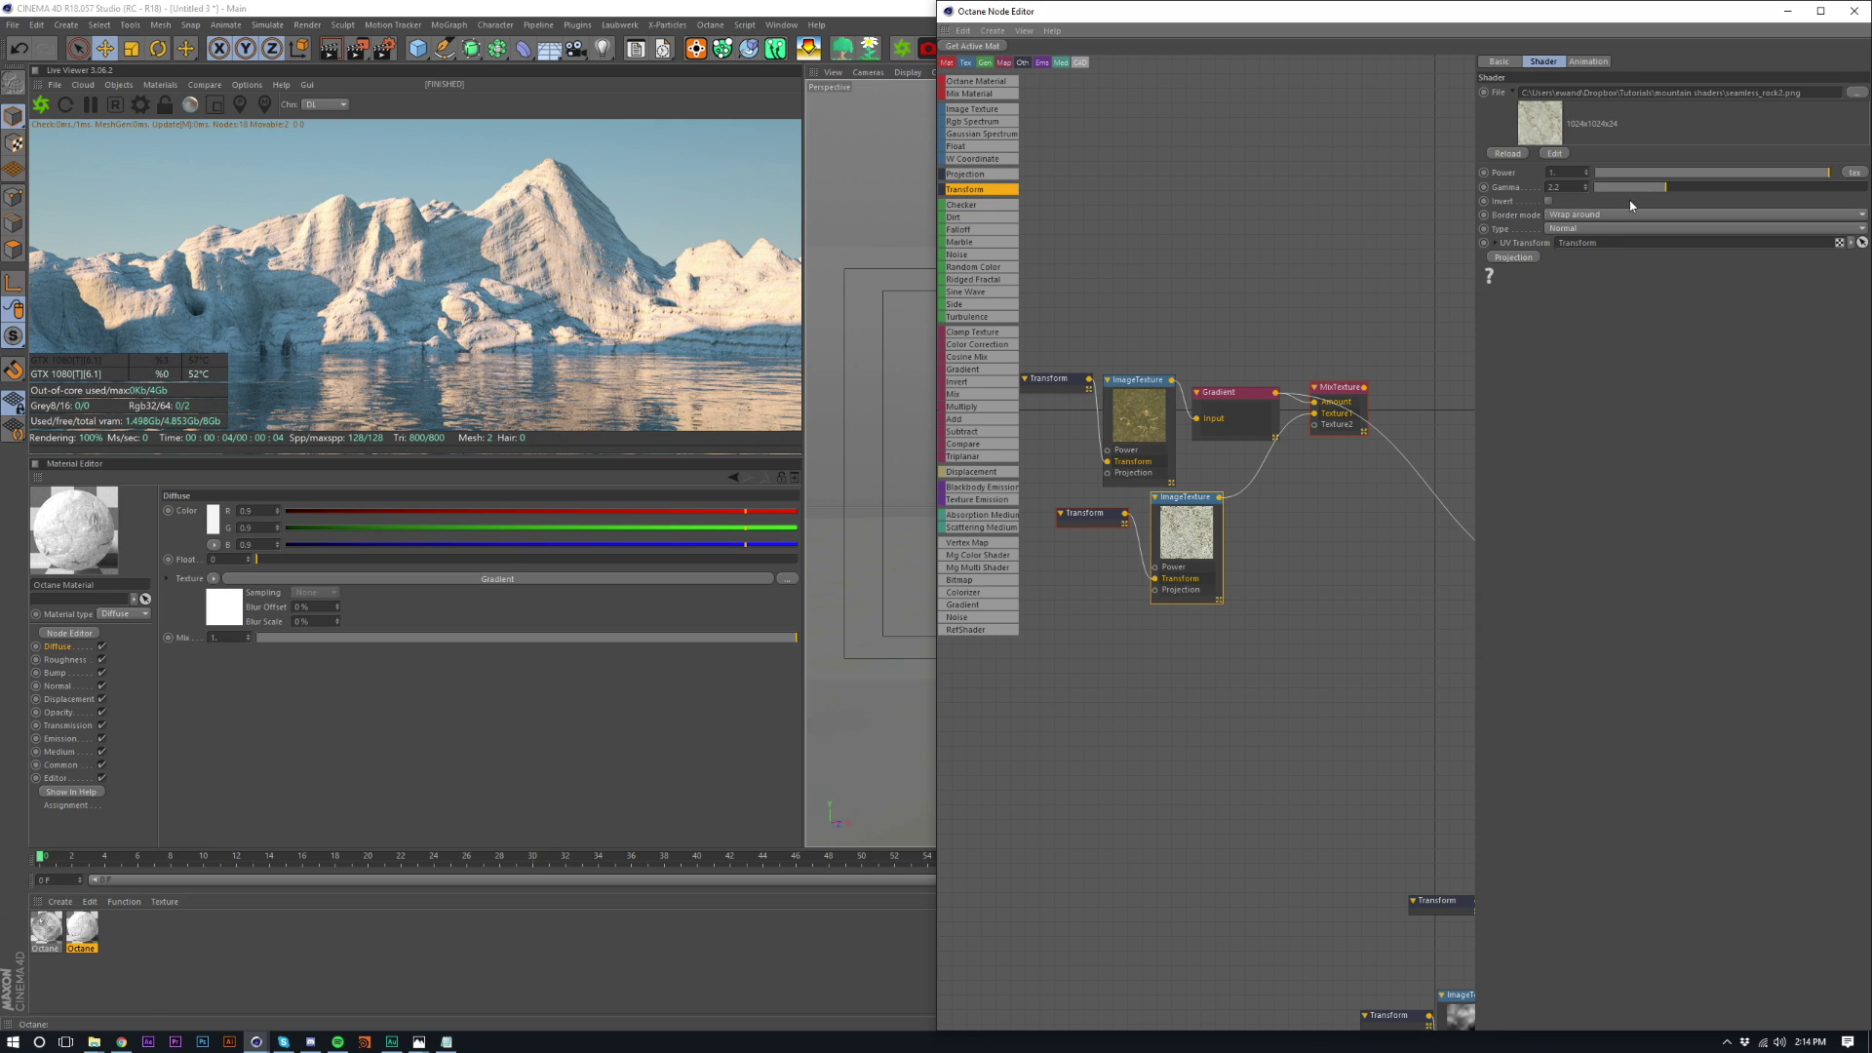
drag(1718, 192, 1870, 188)
drag(1685, 173, 1870, 172)
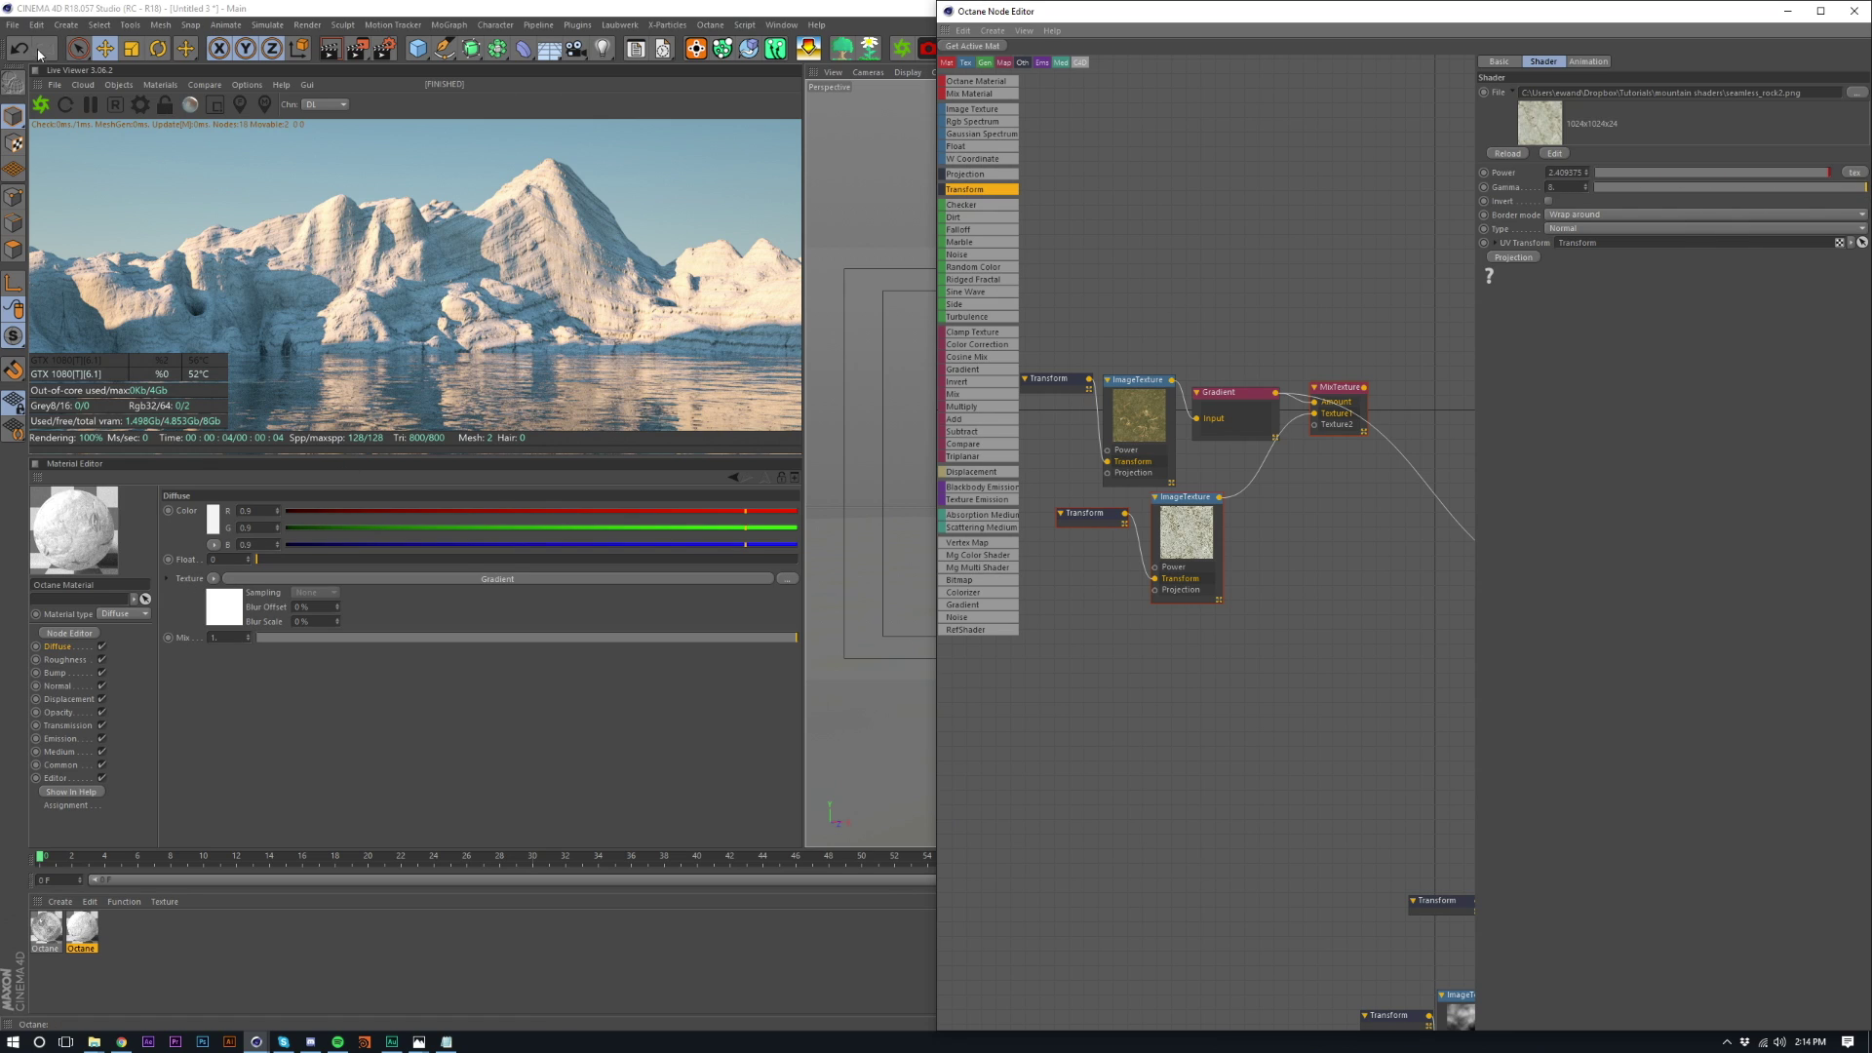
click(41, 107)
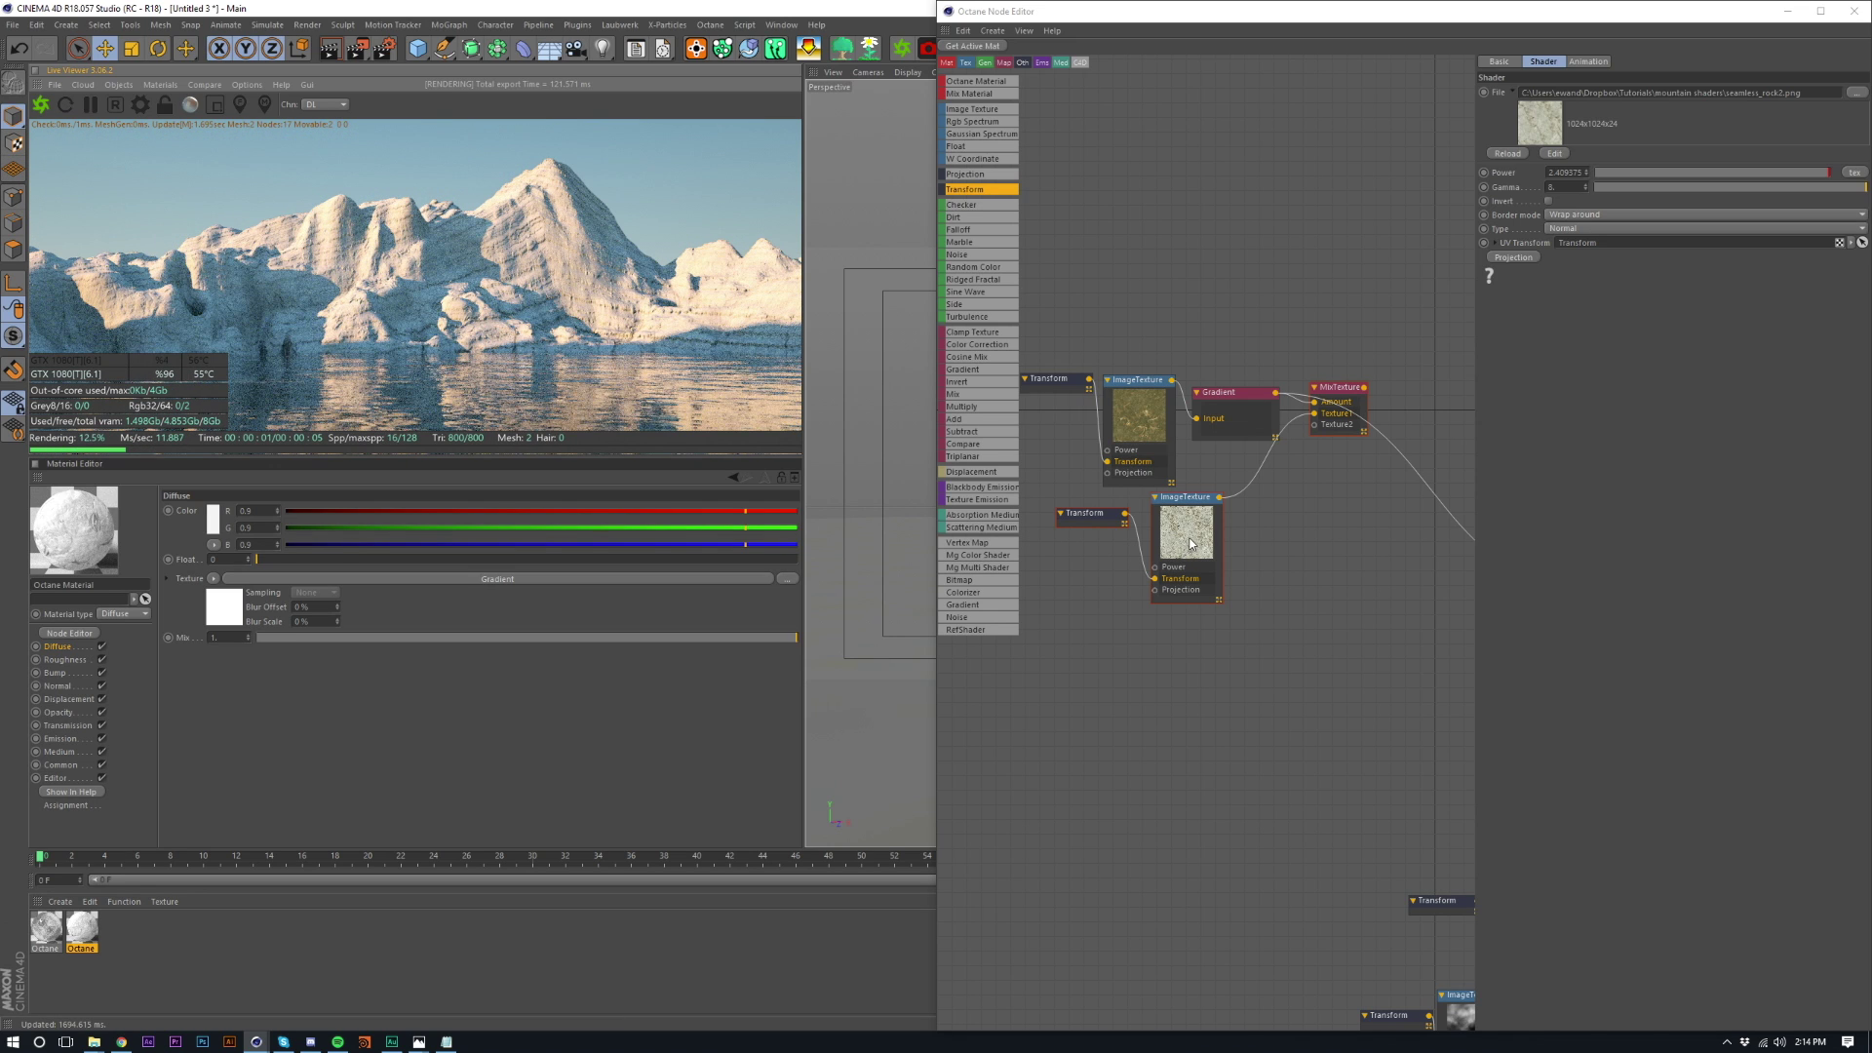
- Try darkening the Gradient's white knot, restore its value to 100 %, and move the grey knot to about 17.2 %
click(1245, 333)
click(1236, 394)
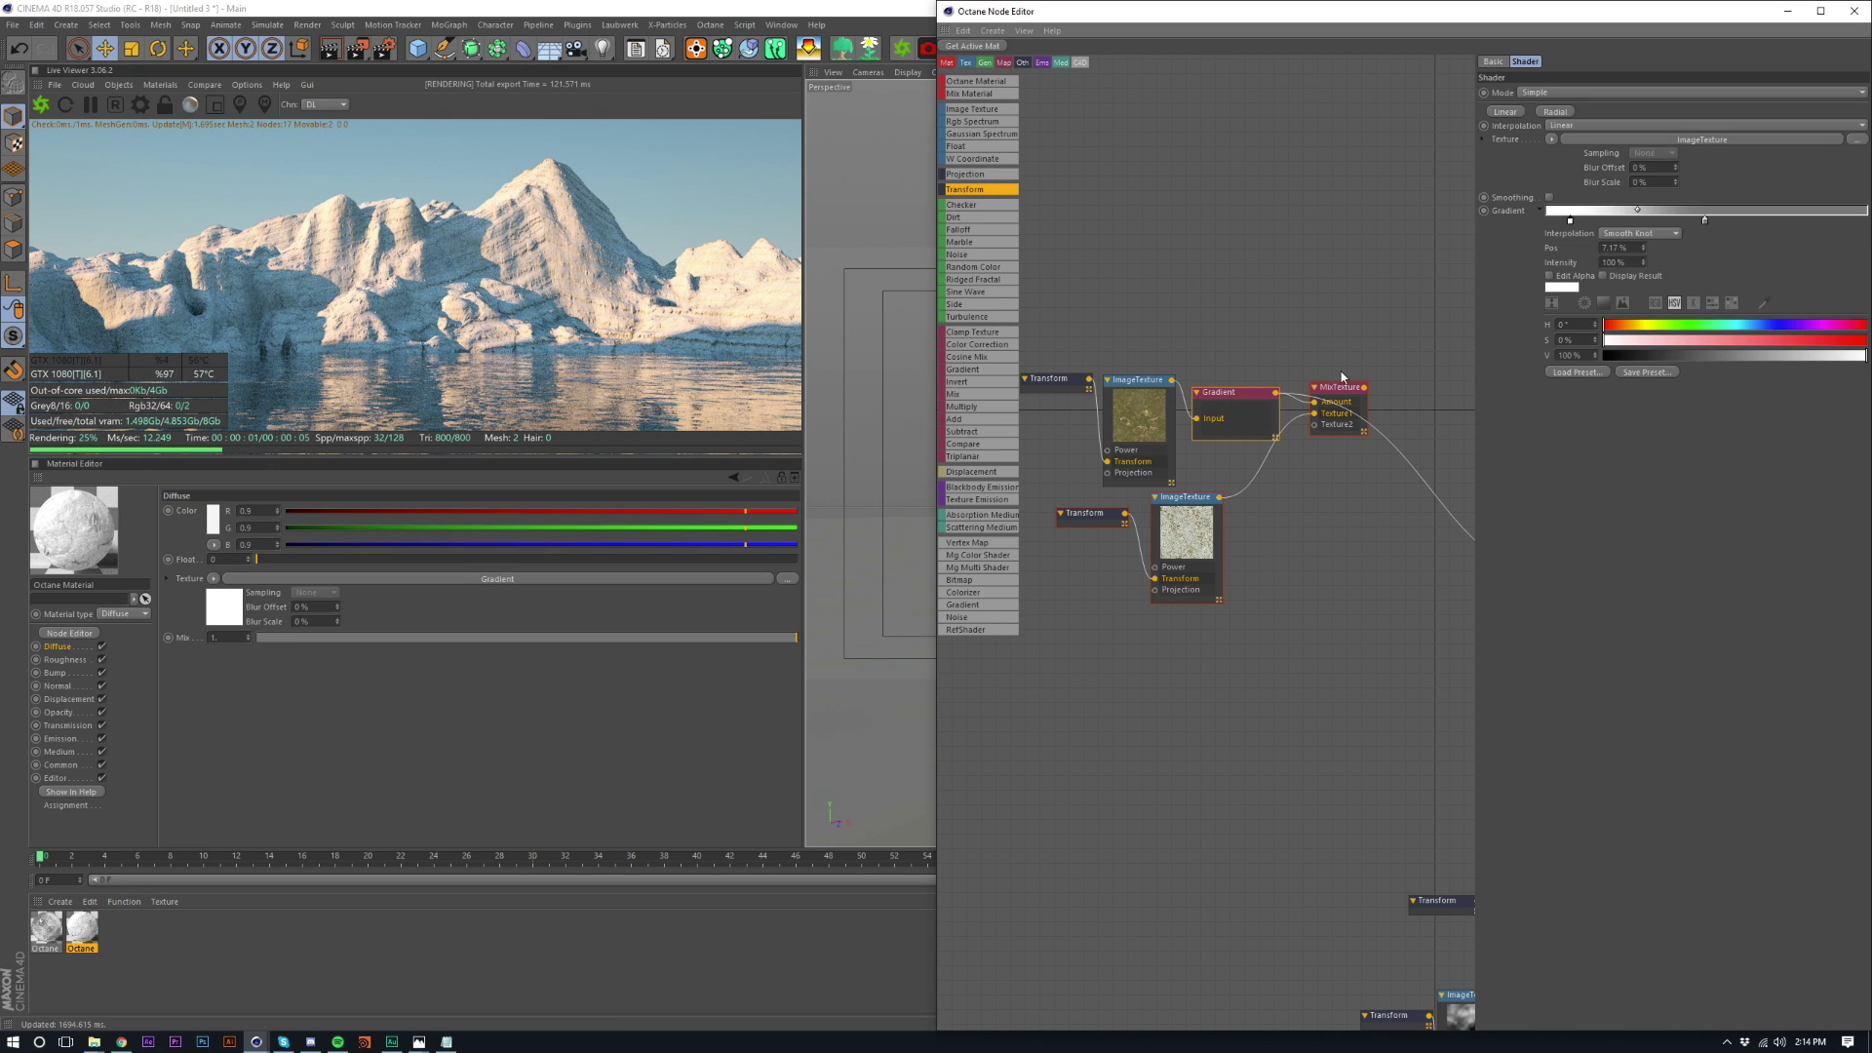
click(1570, 220)
click(1634, 357)
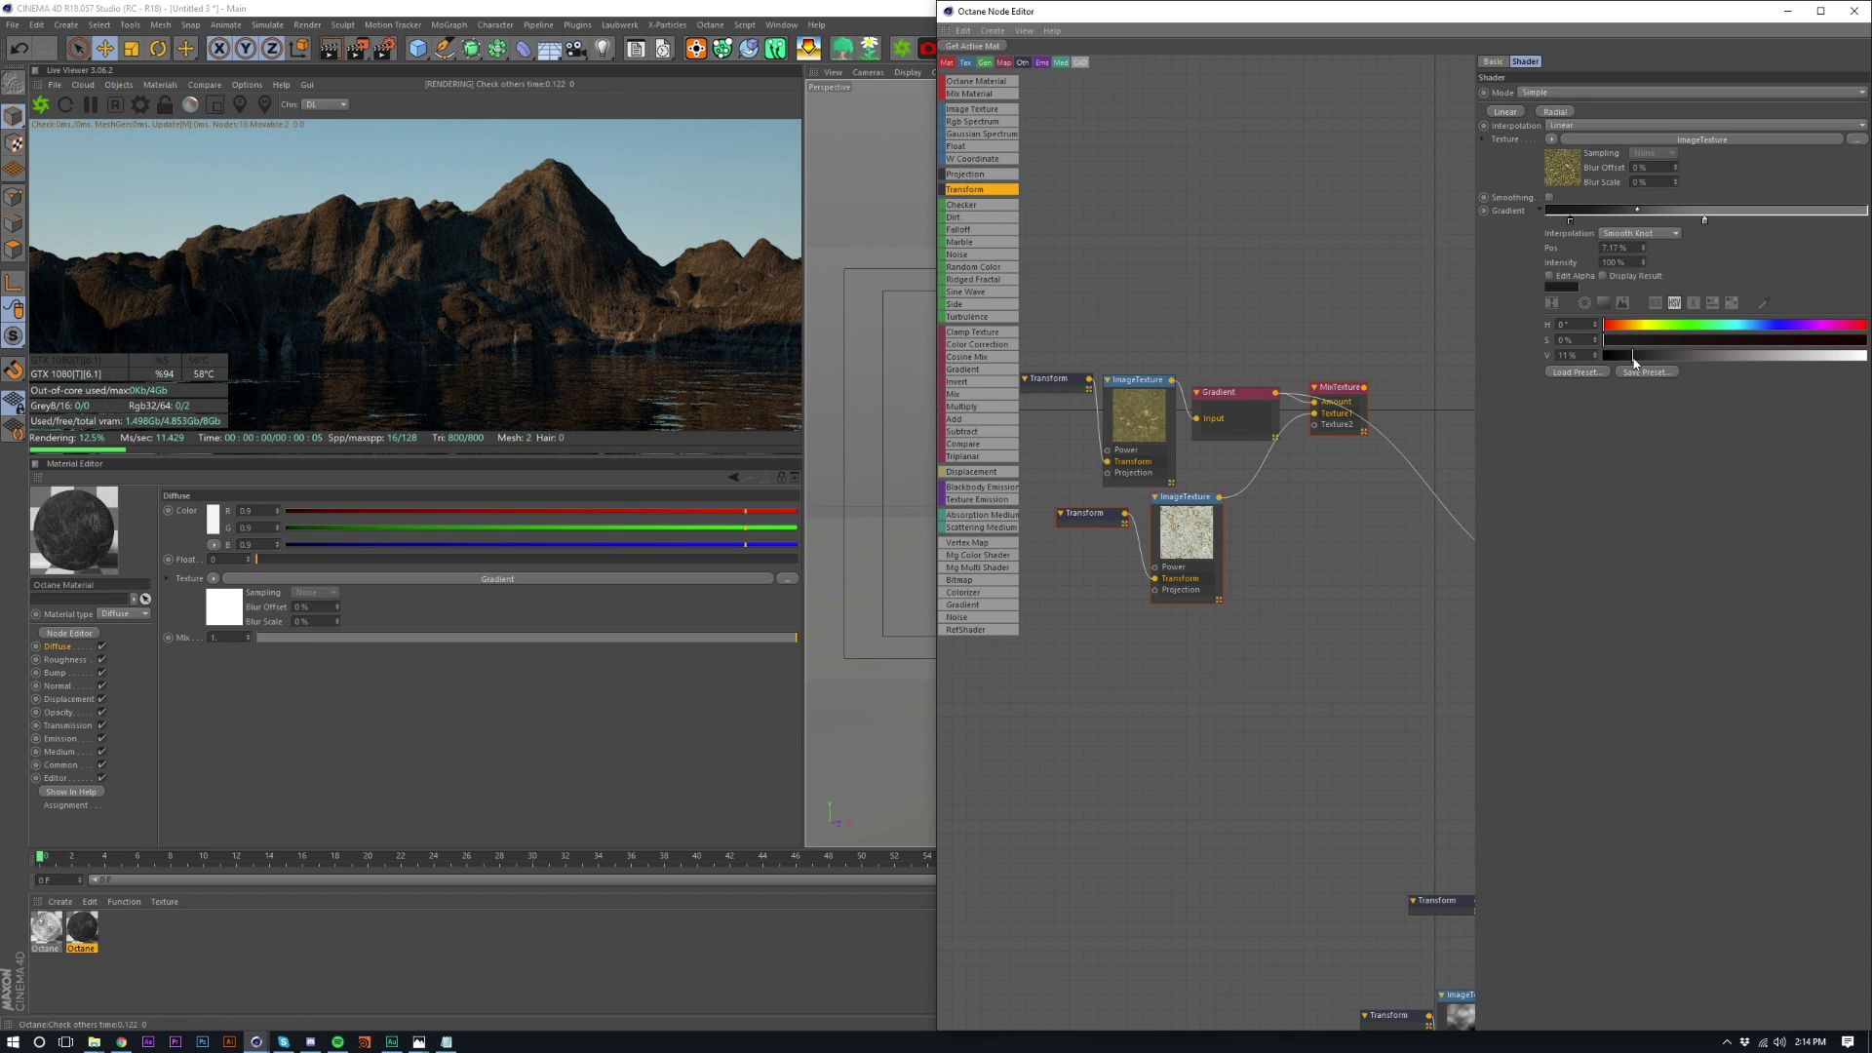
drag(1636, 356, 1866, 357)
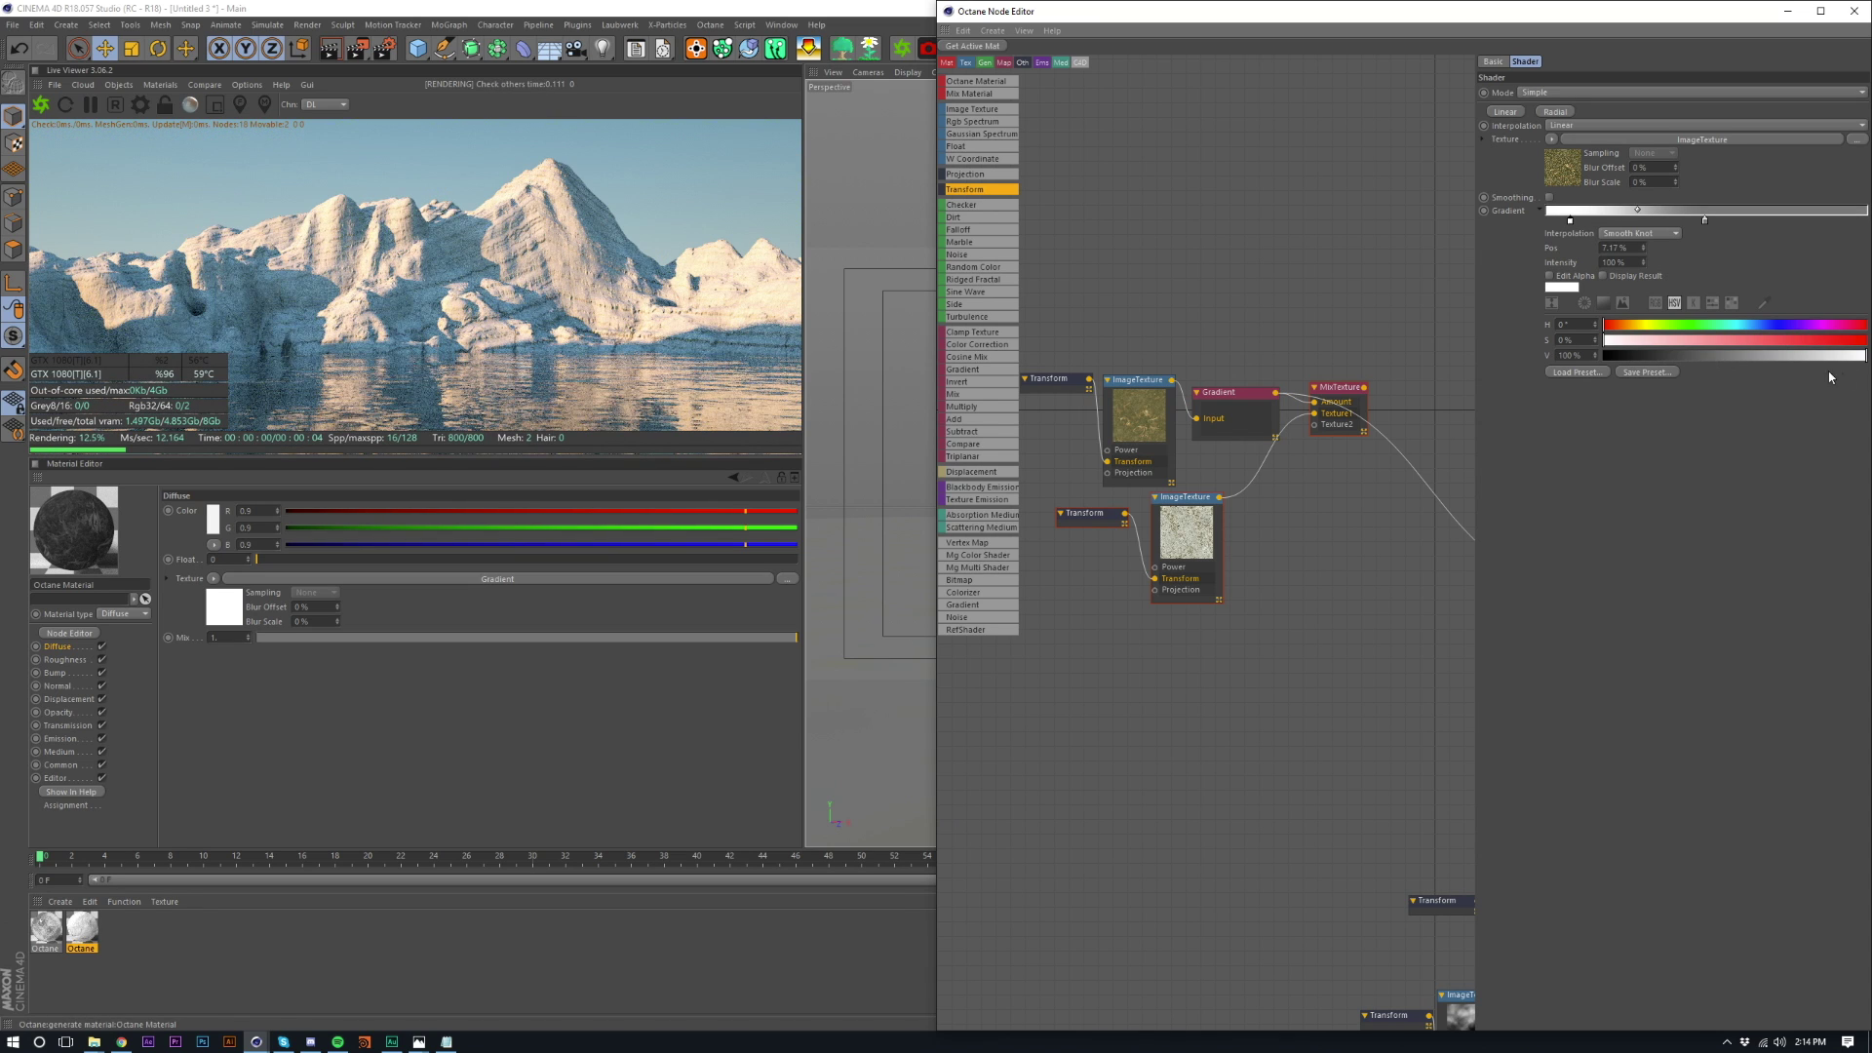
drag(1704, 221, 1604, 223)
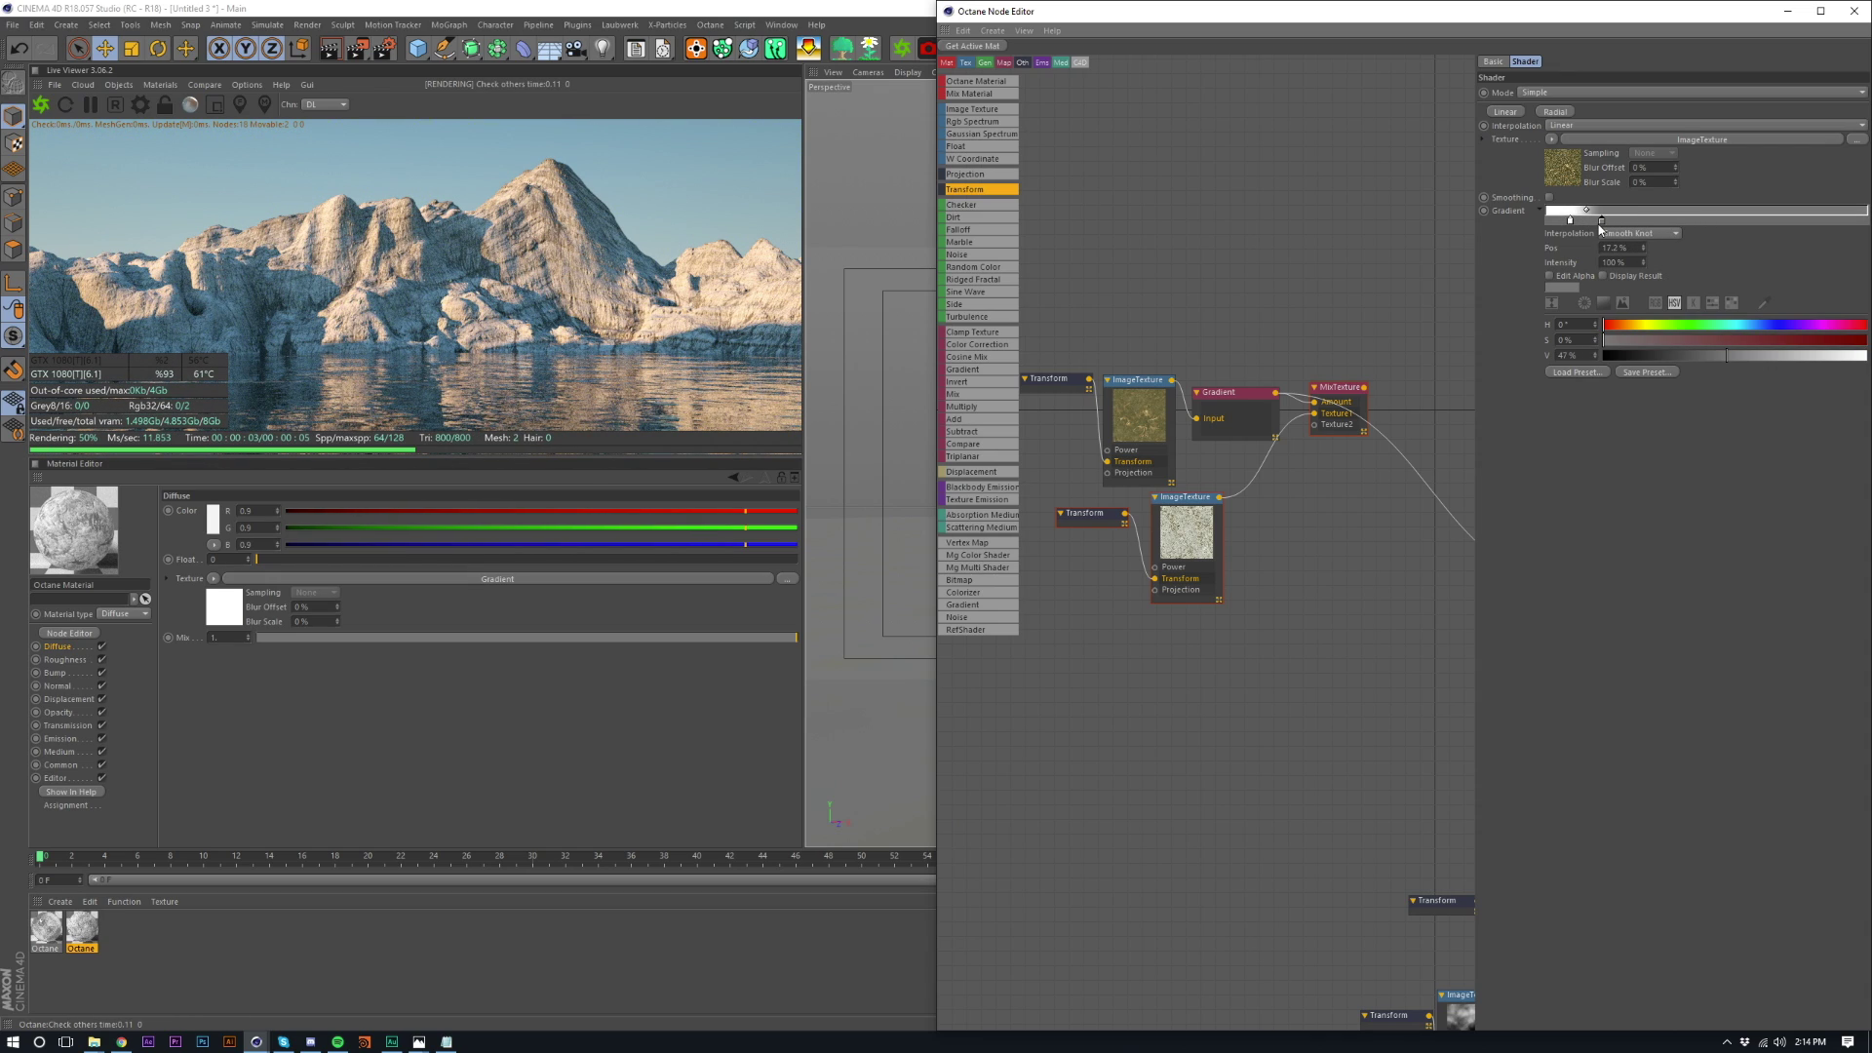
- Switch to File Explorer and compare the texture sets in the Grasslands folders 14, 3, 2, 1 and 4
click(1186, 537)
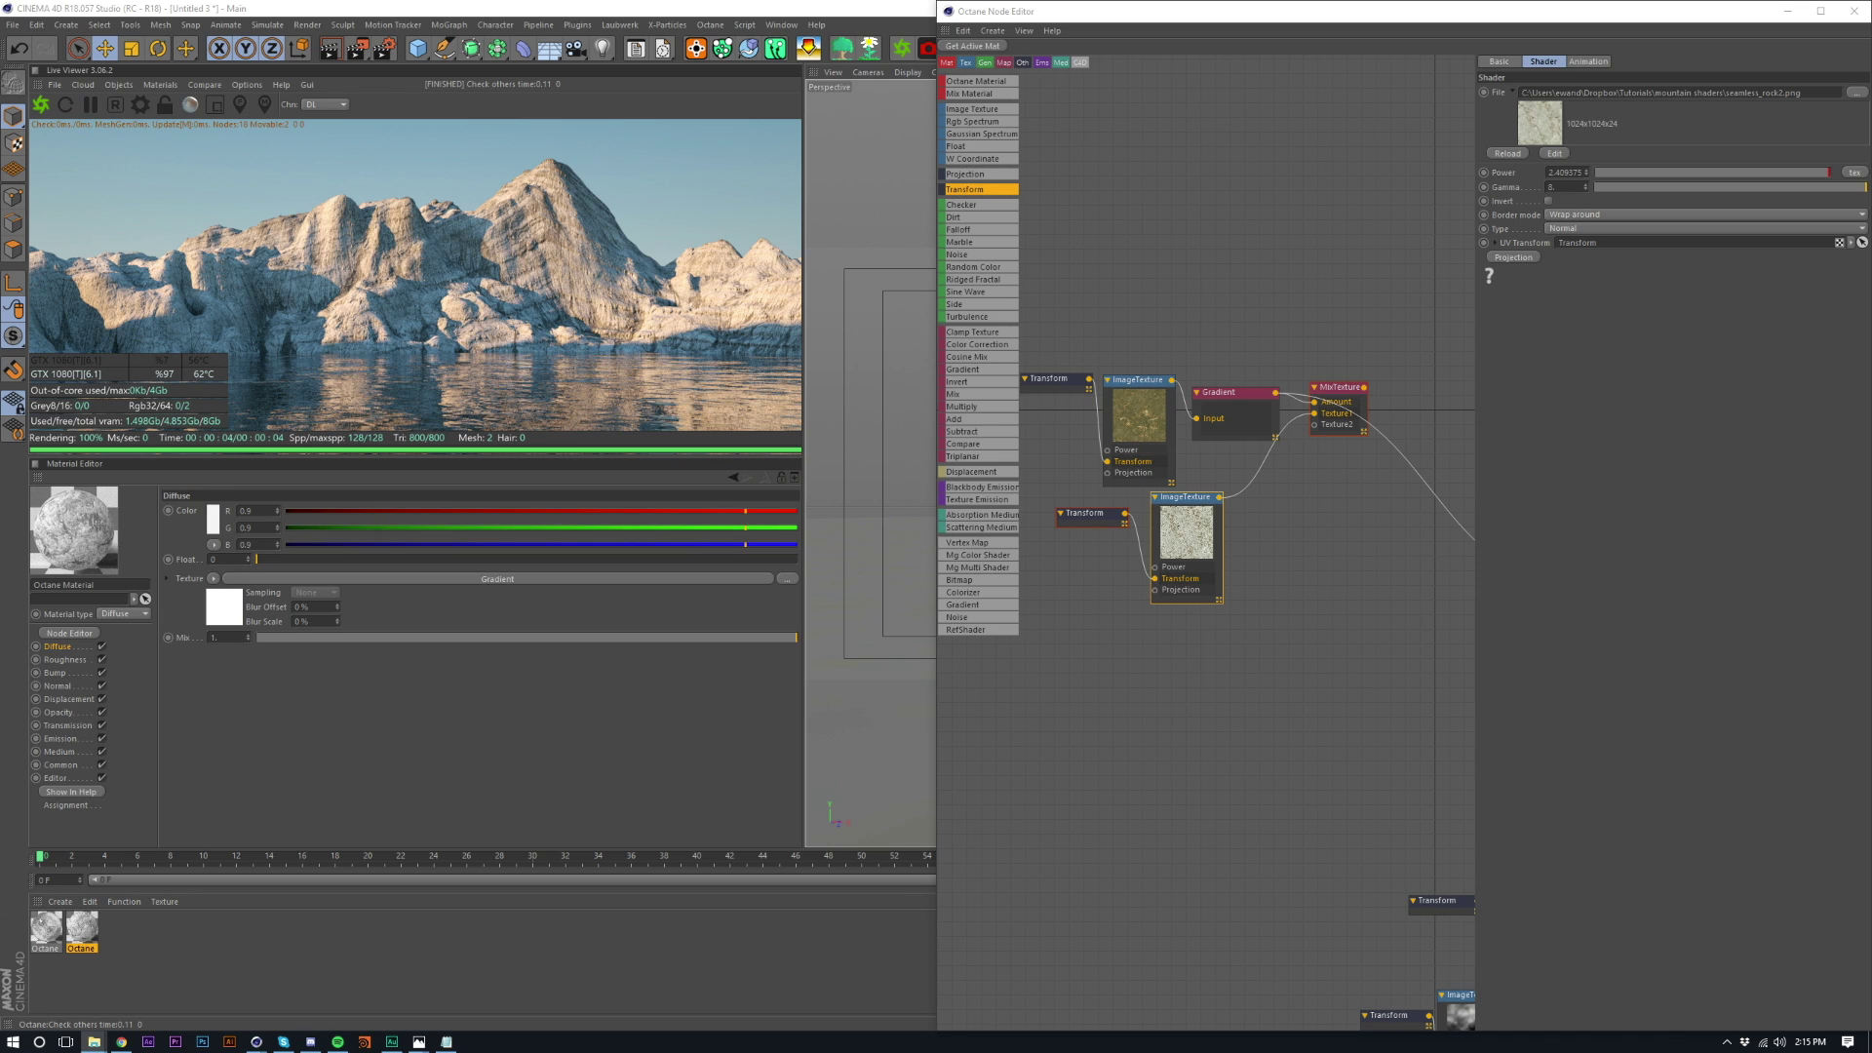
drag(1871, 388, 899, 266)
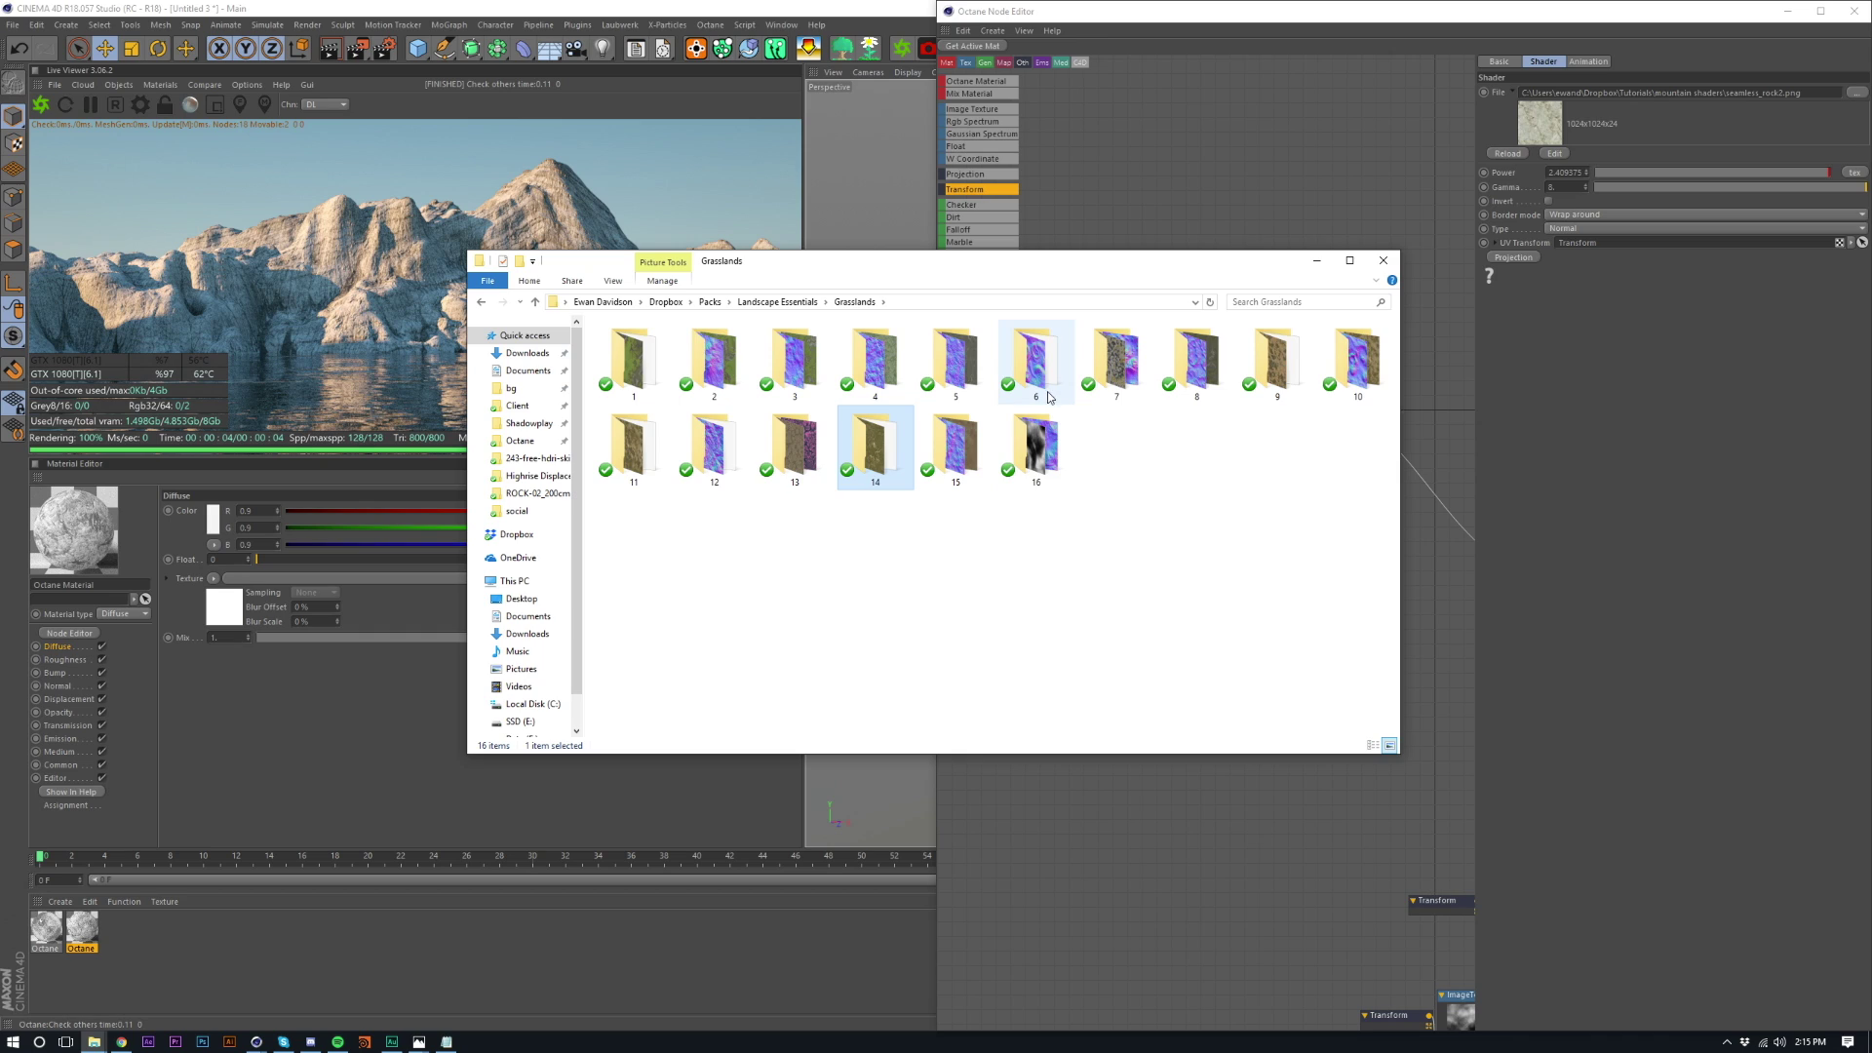
double_click(871, 448)
key(alt+Left)
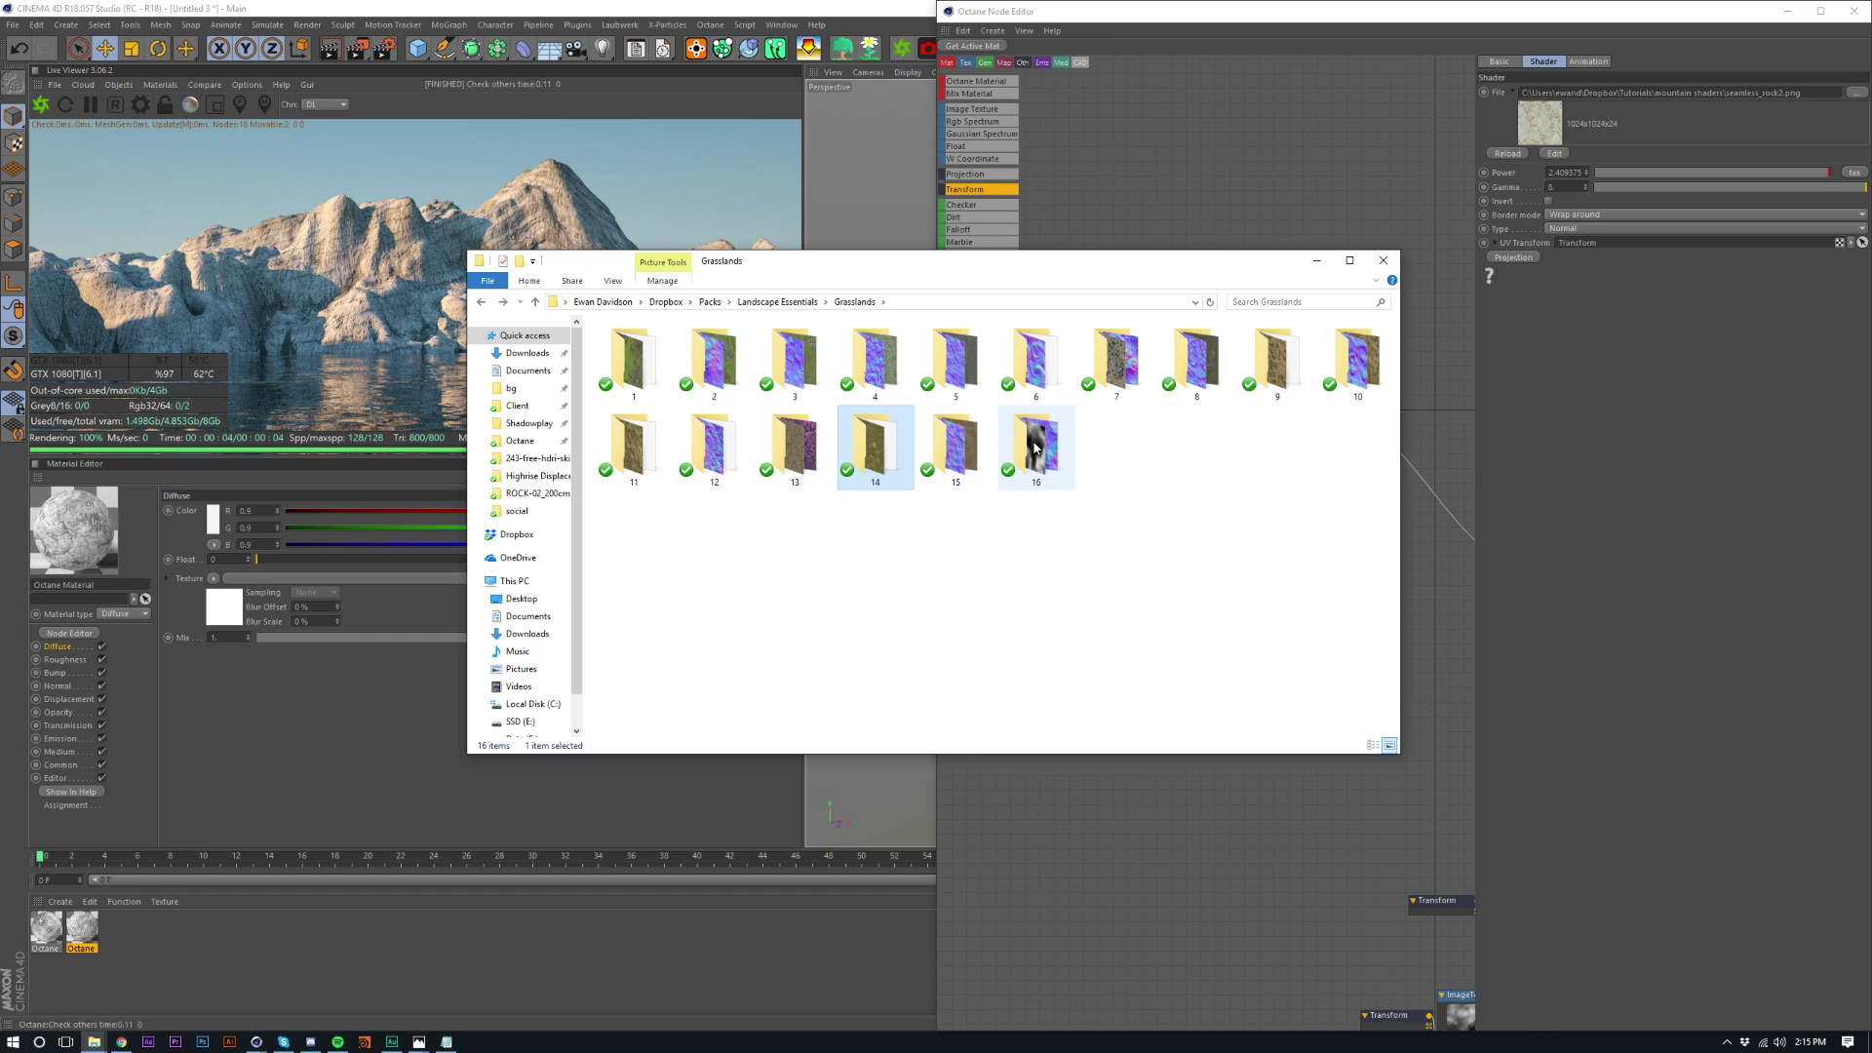
mouse_move(1039, 447)
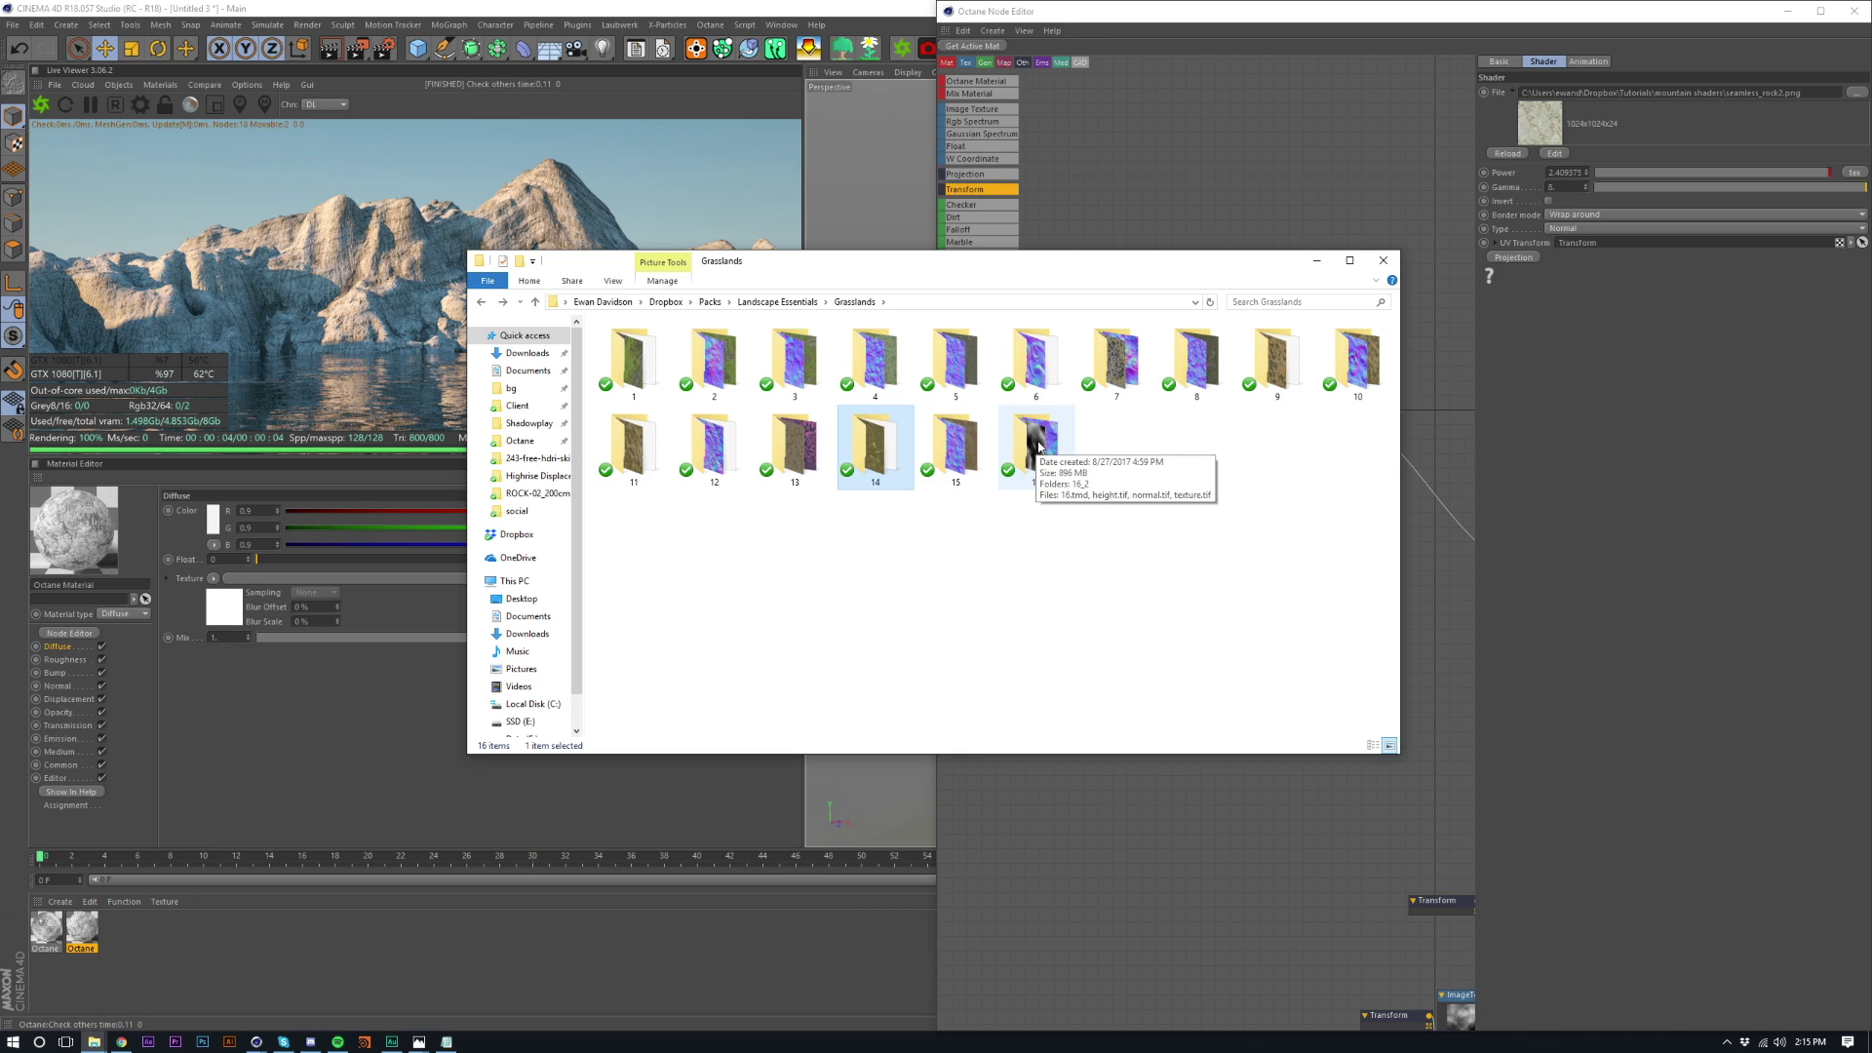
double_click(719, 368)
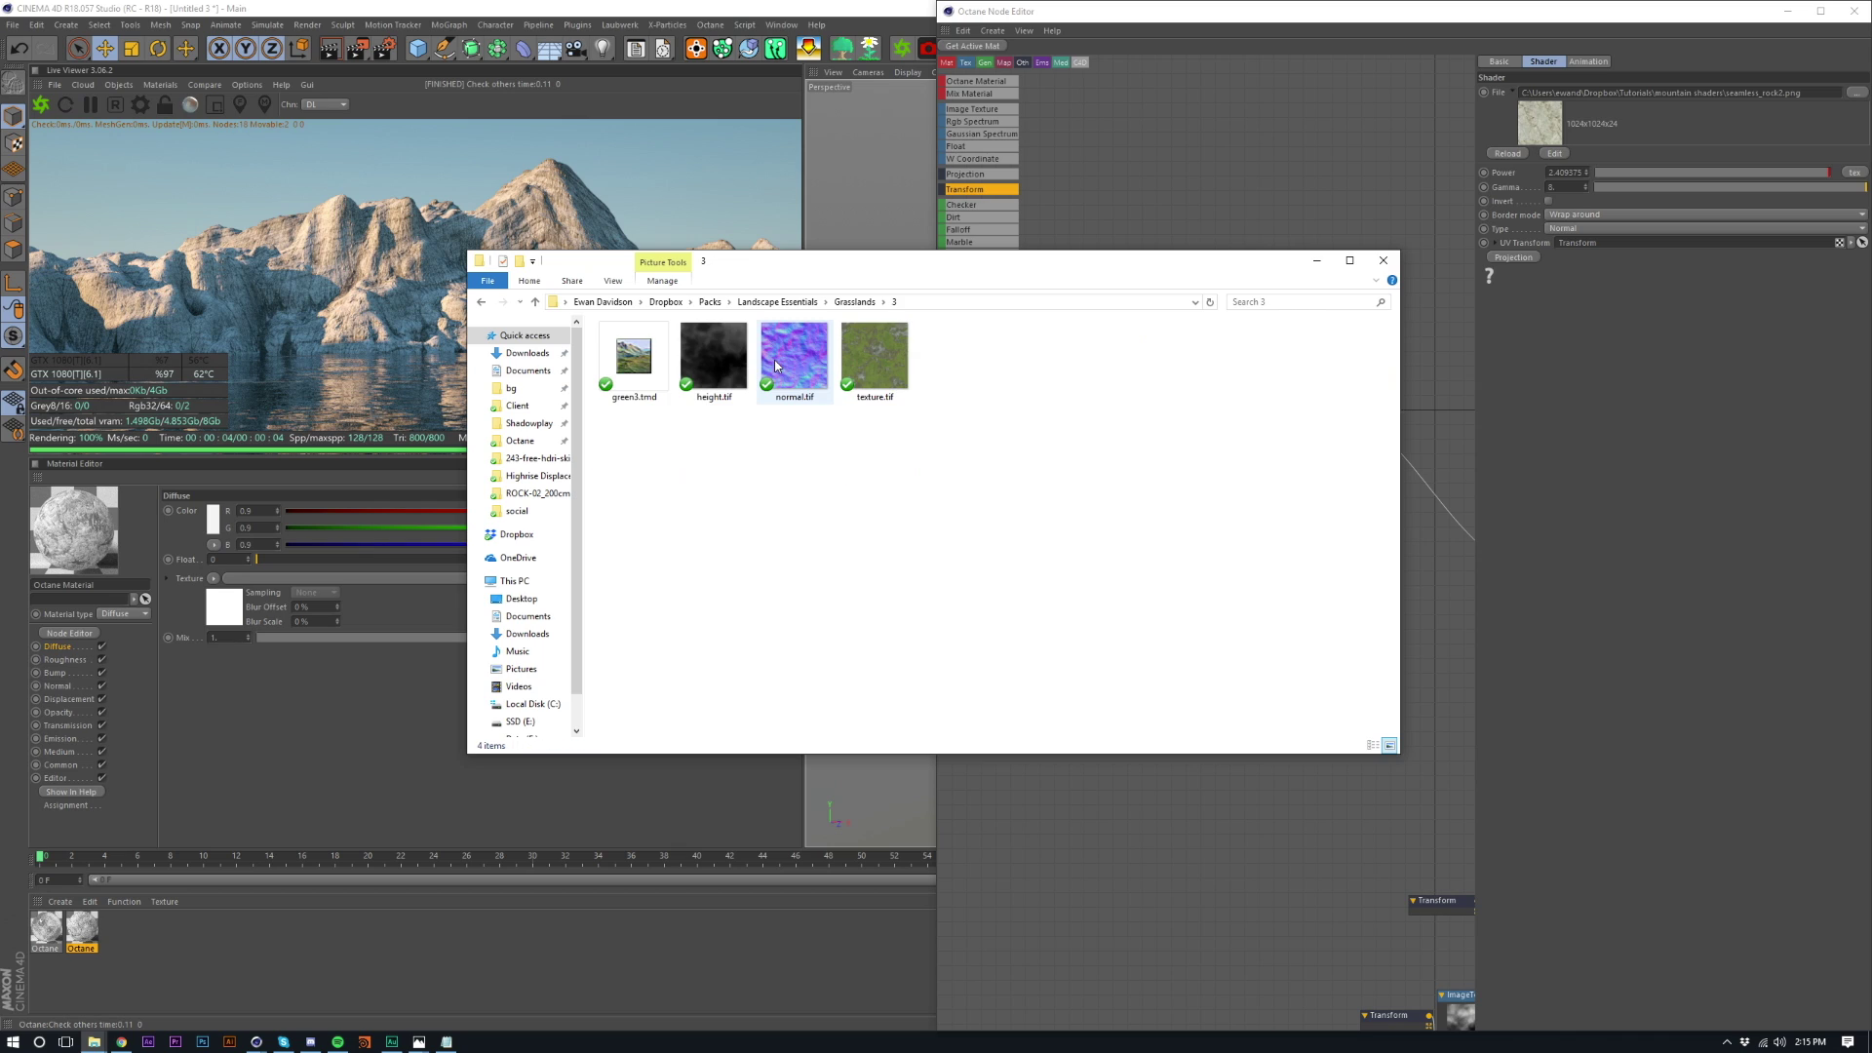
key(alt+Left)
double_click(720, 368)
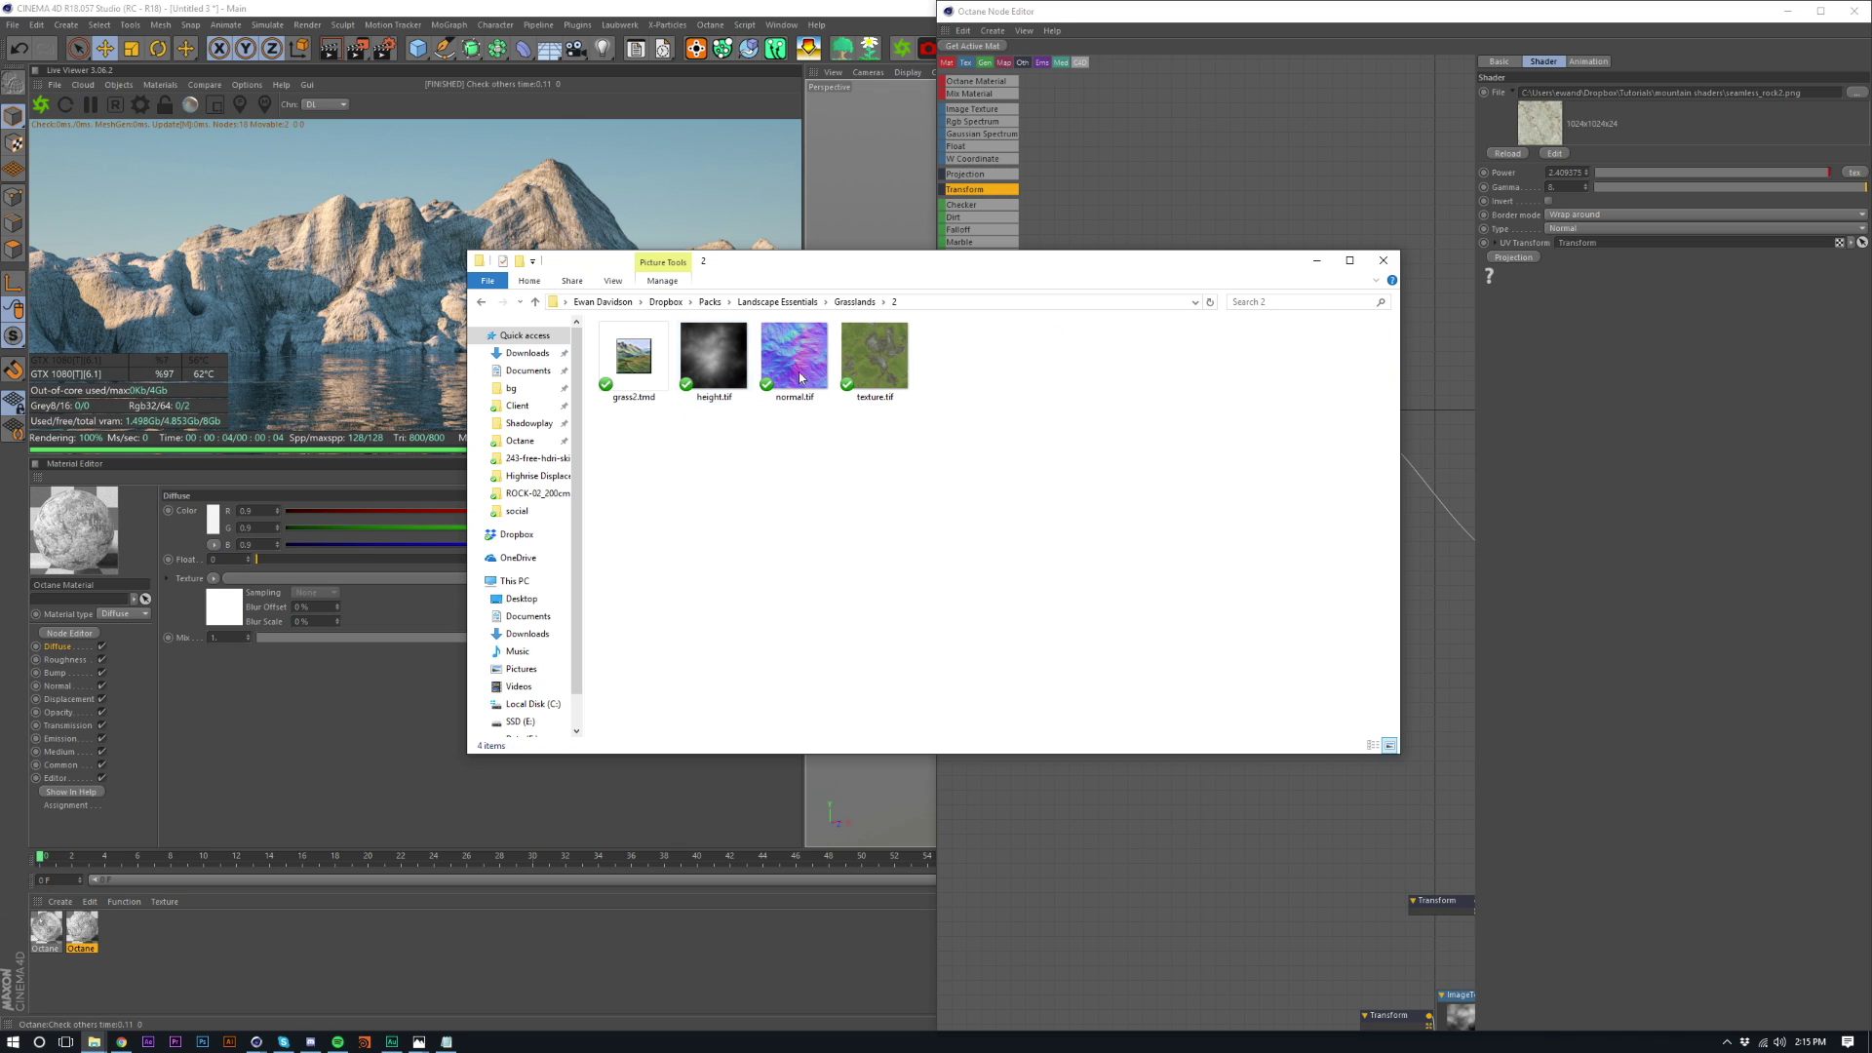
key(alt+Left)
double_click(634, 371)
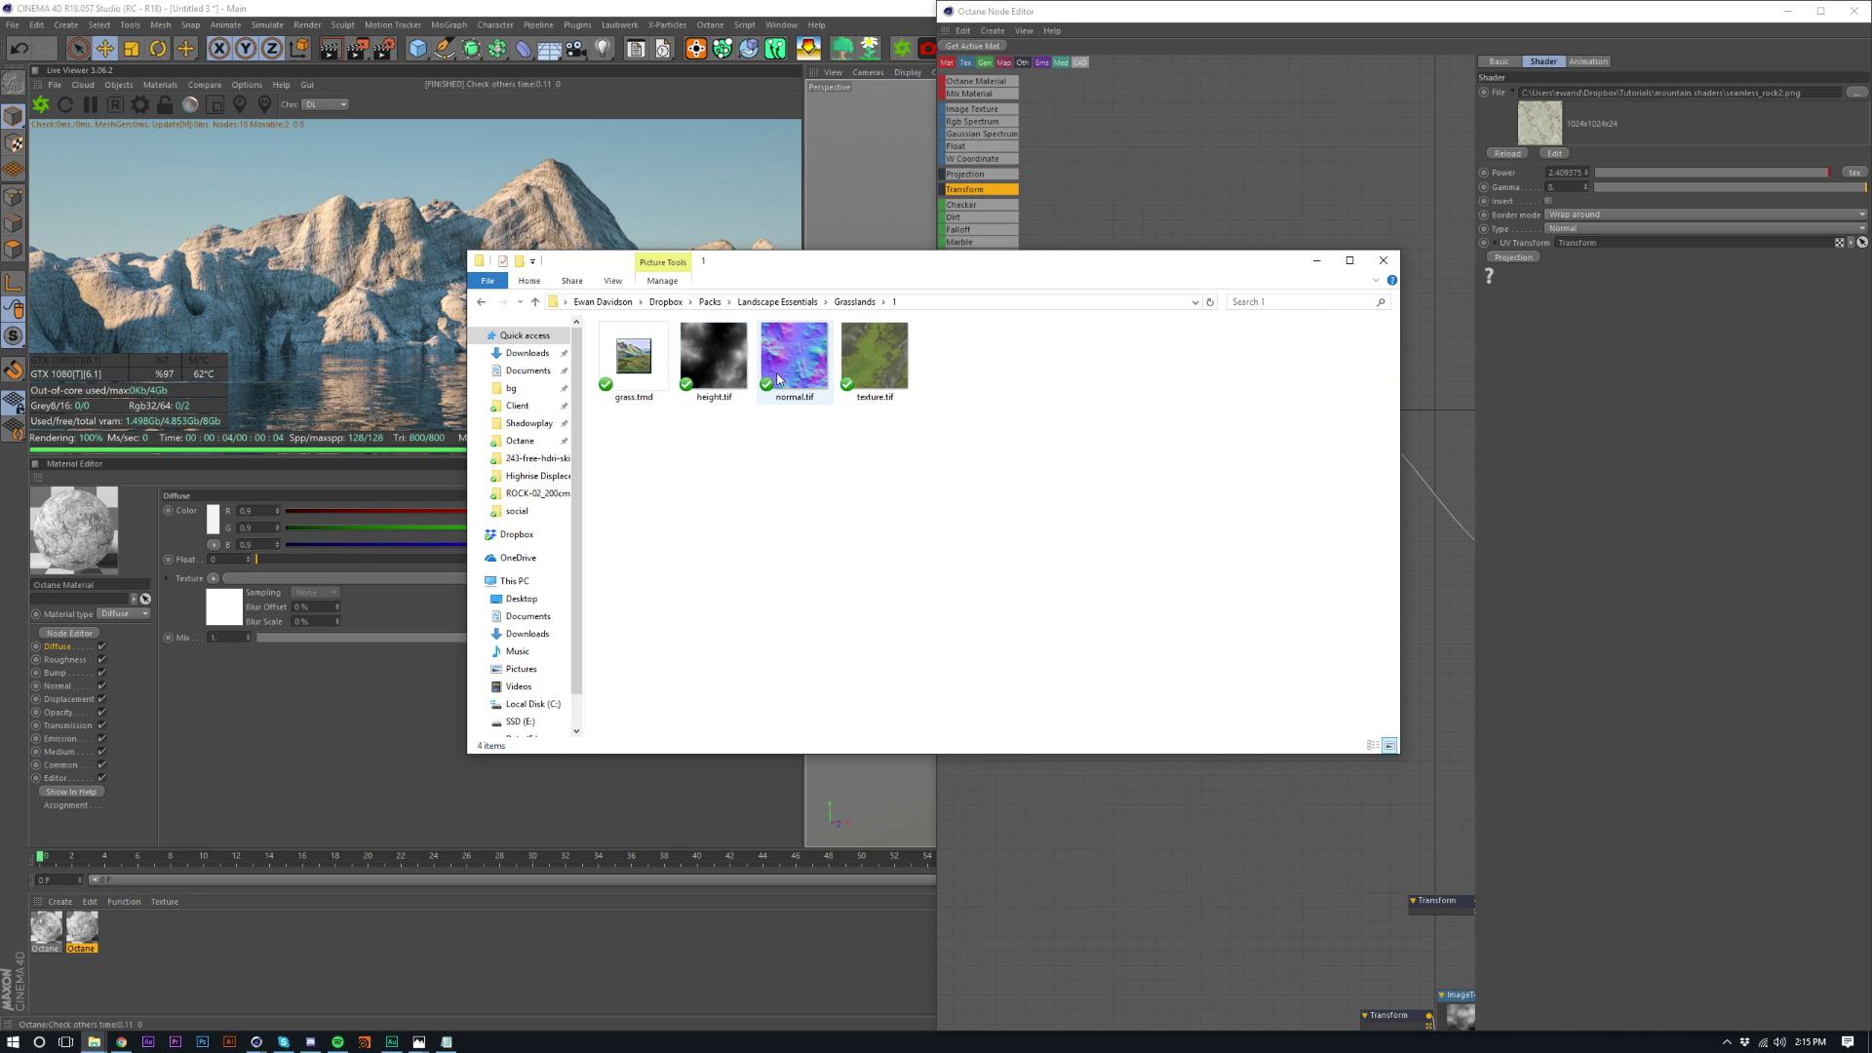
key(alt+Left)
double_click(904, 379)
key(alt+Left)
- Bring texture.tif from Grasslands folder 3 into the node editor with Mirror border mode and connect it to the Mix texture's Texture2 input
double_click(794, 364)
drag(885, 372, 1112, 685)
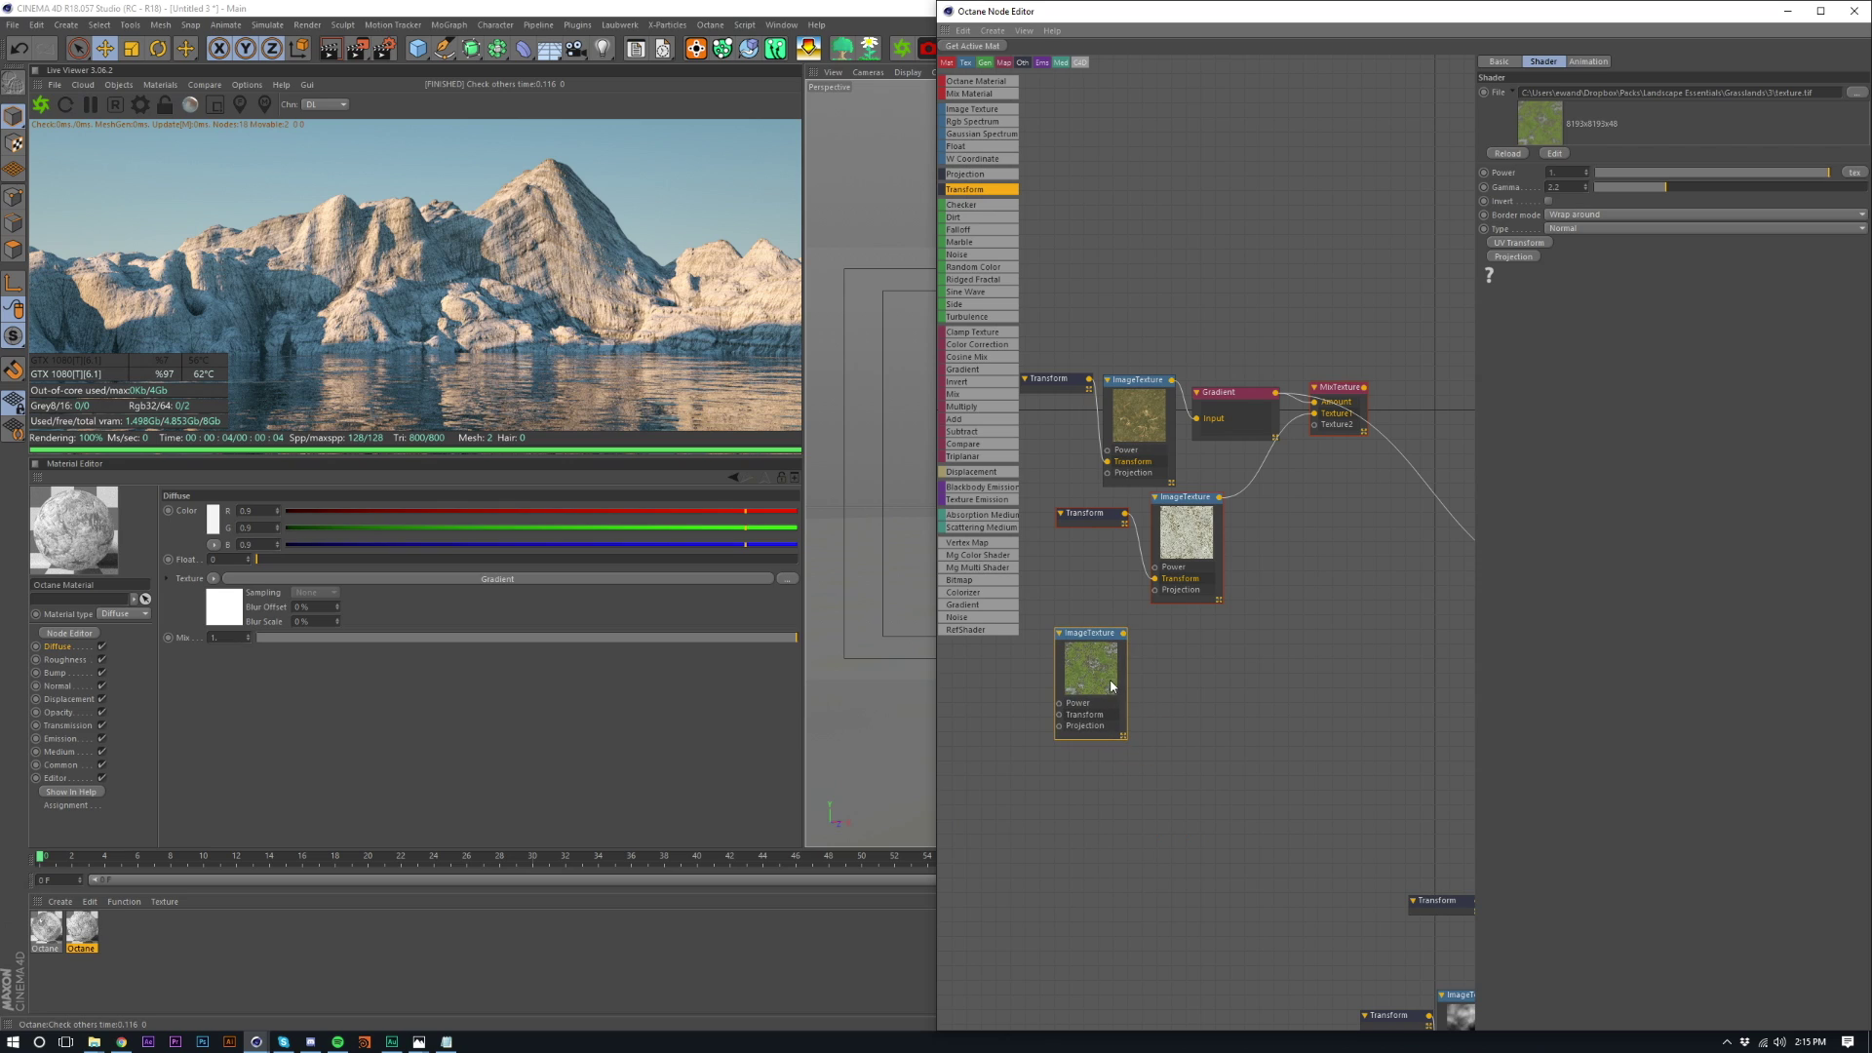
click(1574, 219)
click(1561, 278)
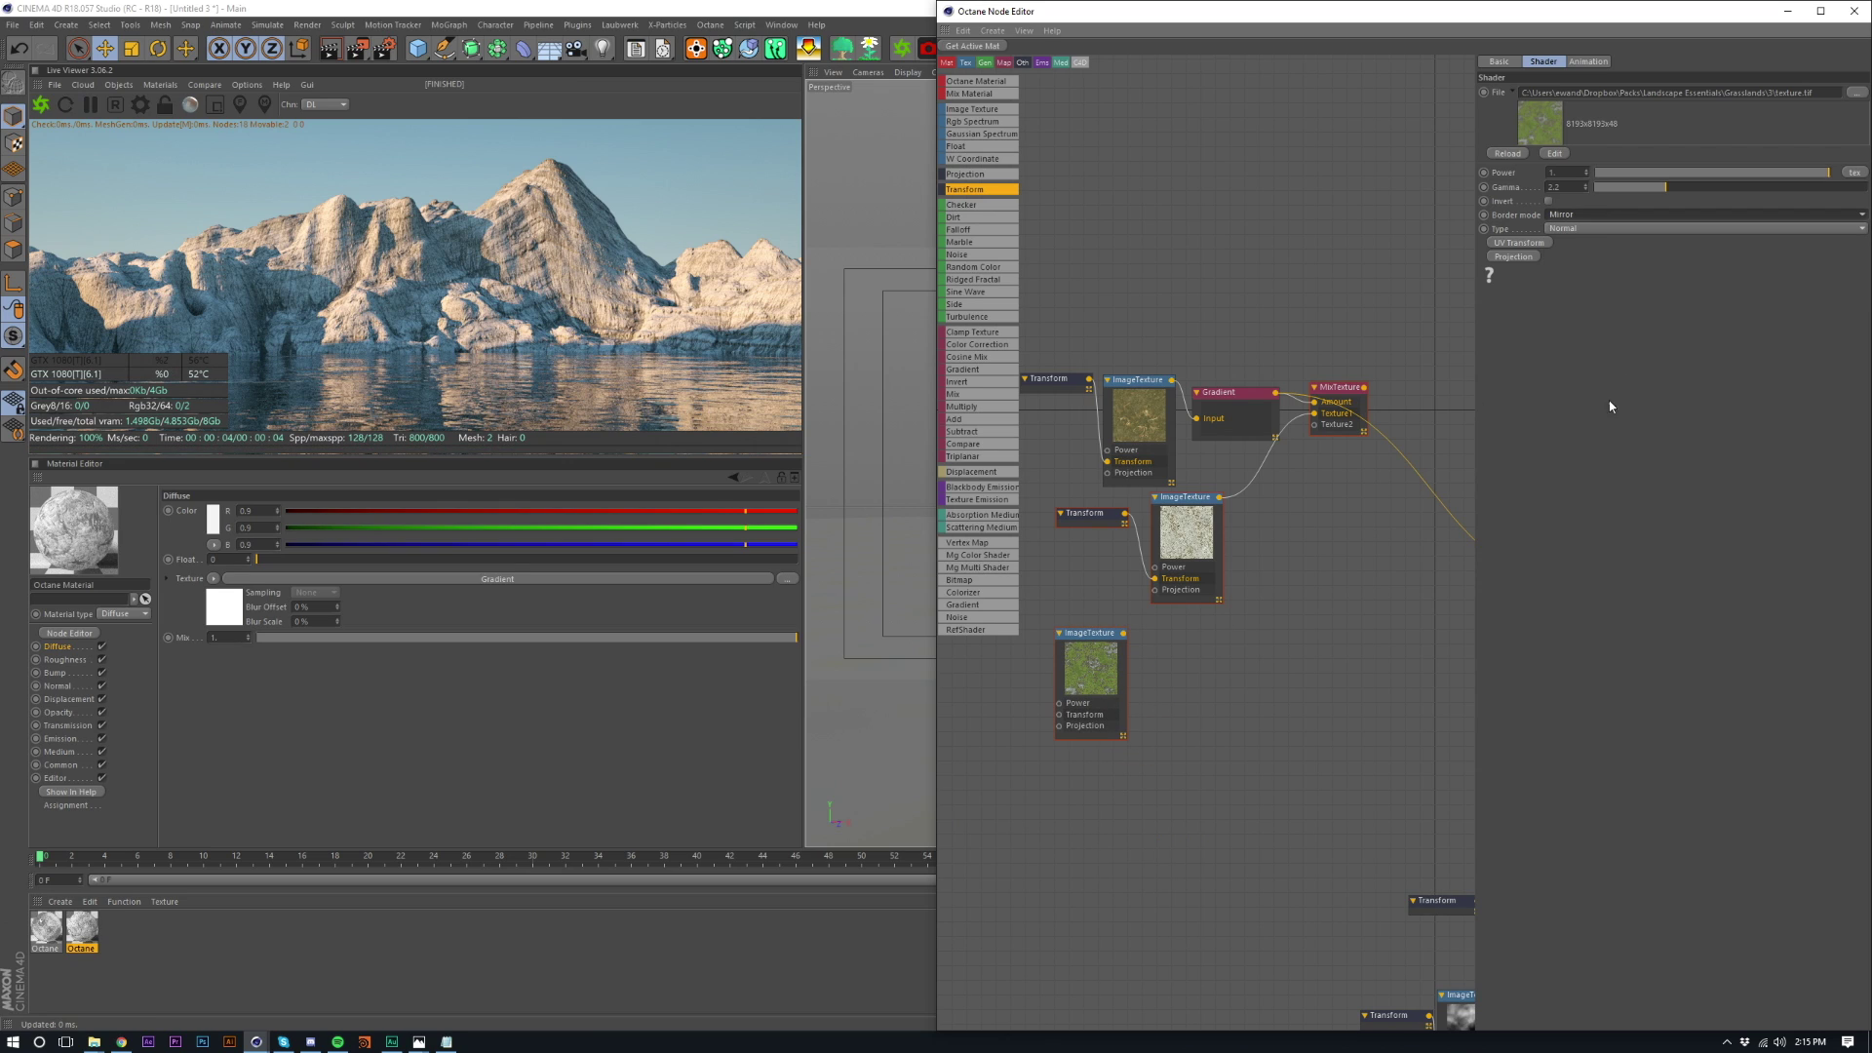
drag(1100, 674, 1315, 425)
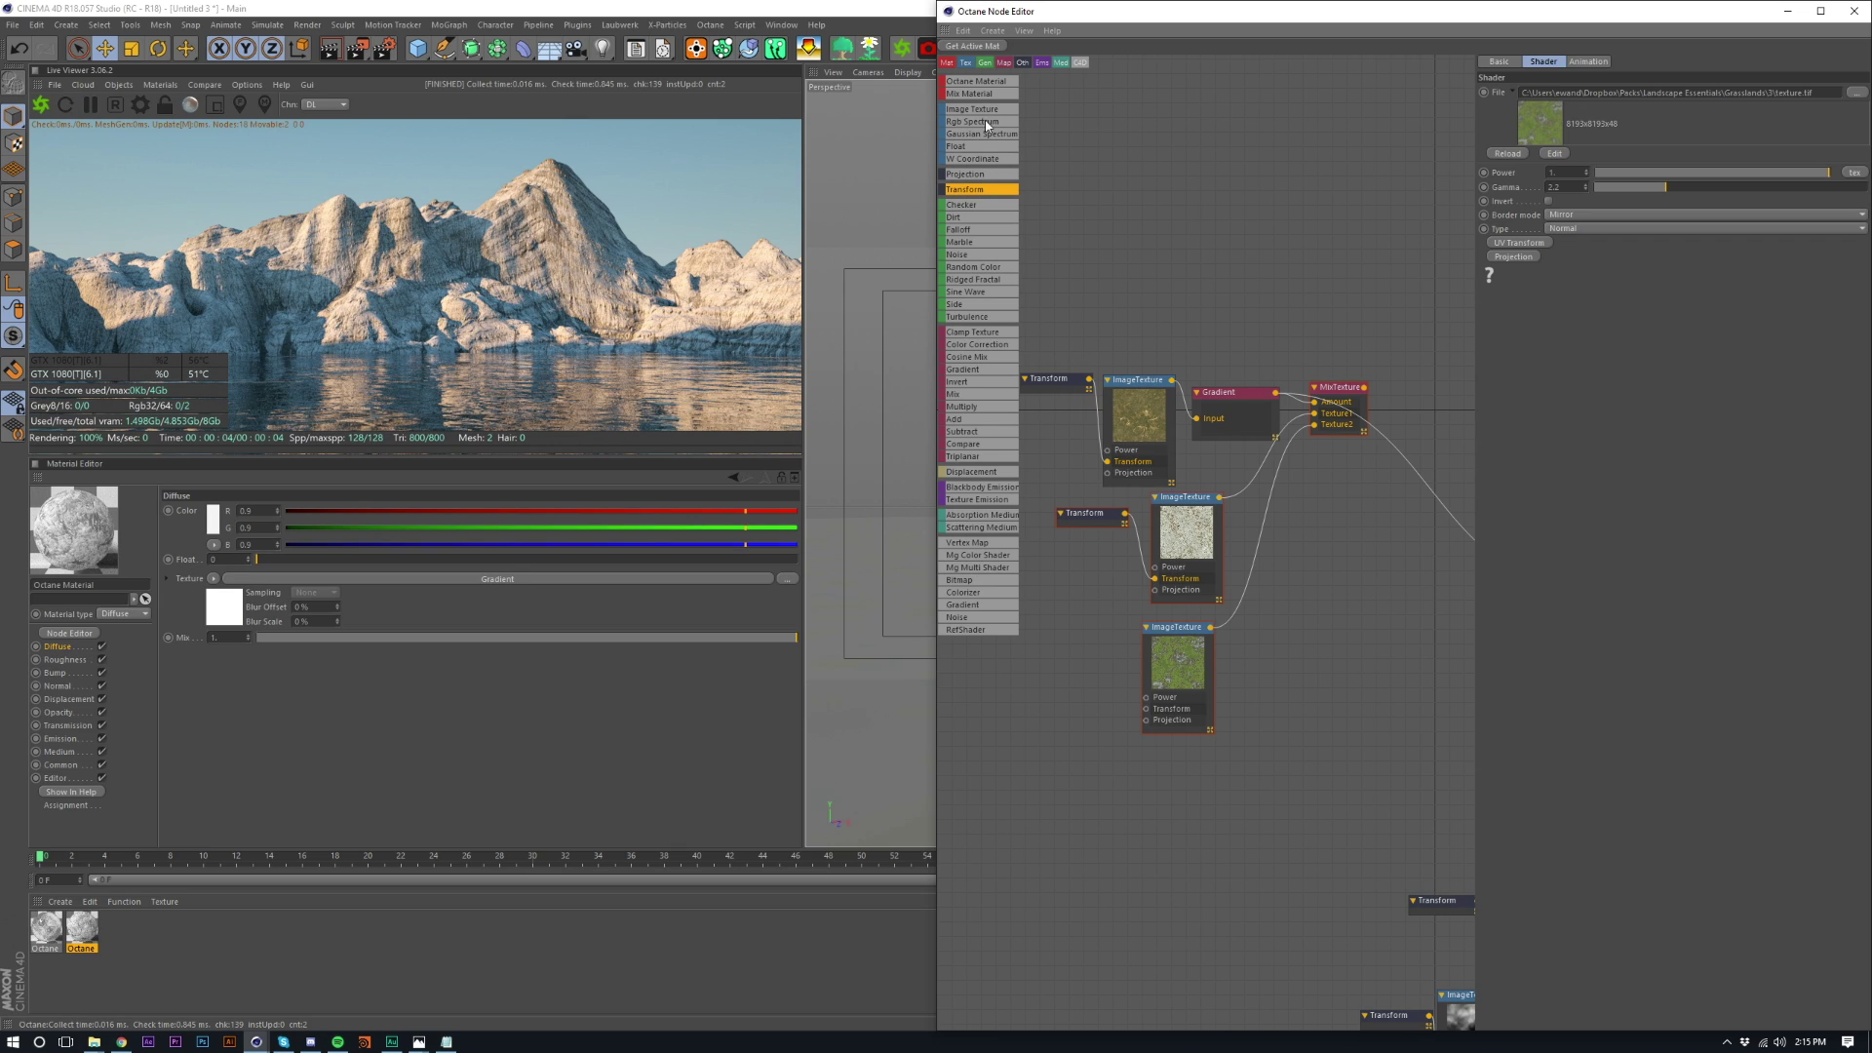
- Insert a Color Correction node between the grass texture and the Mix texture, and connect the Mix output to the material's Diffuse input
drag(975, 346, 1262, 534)
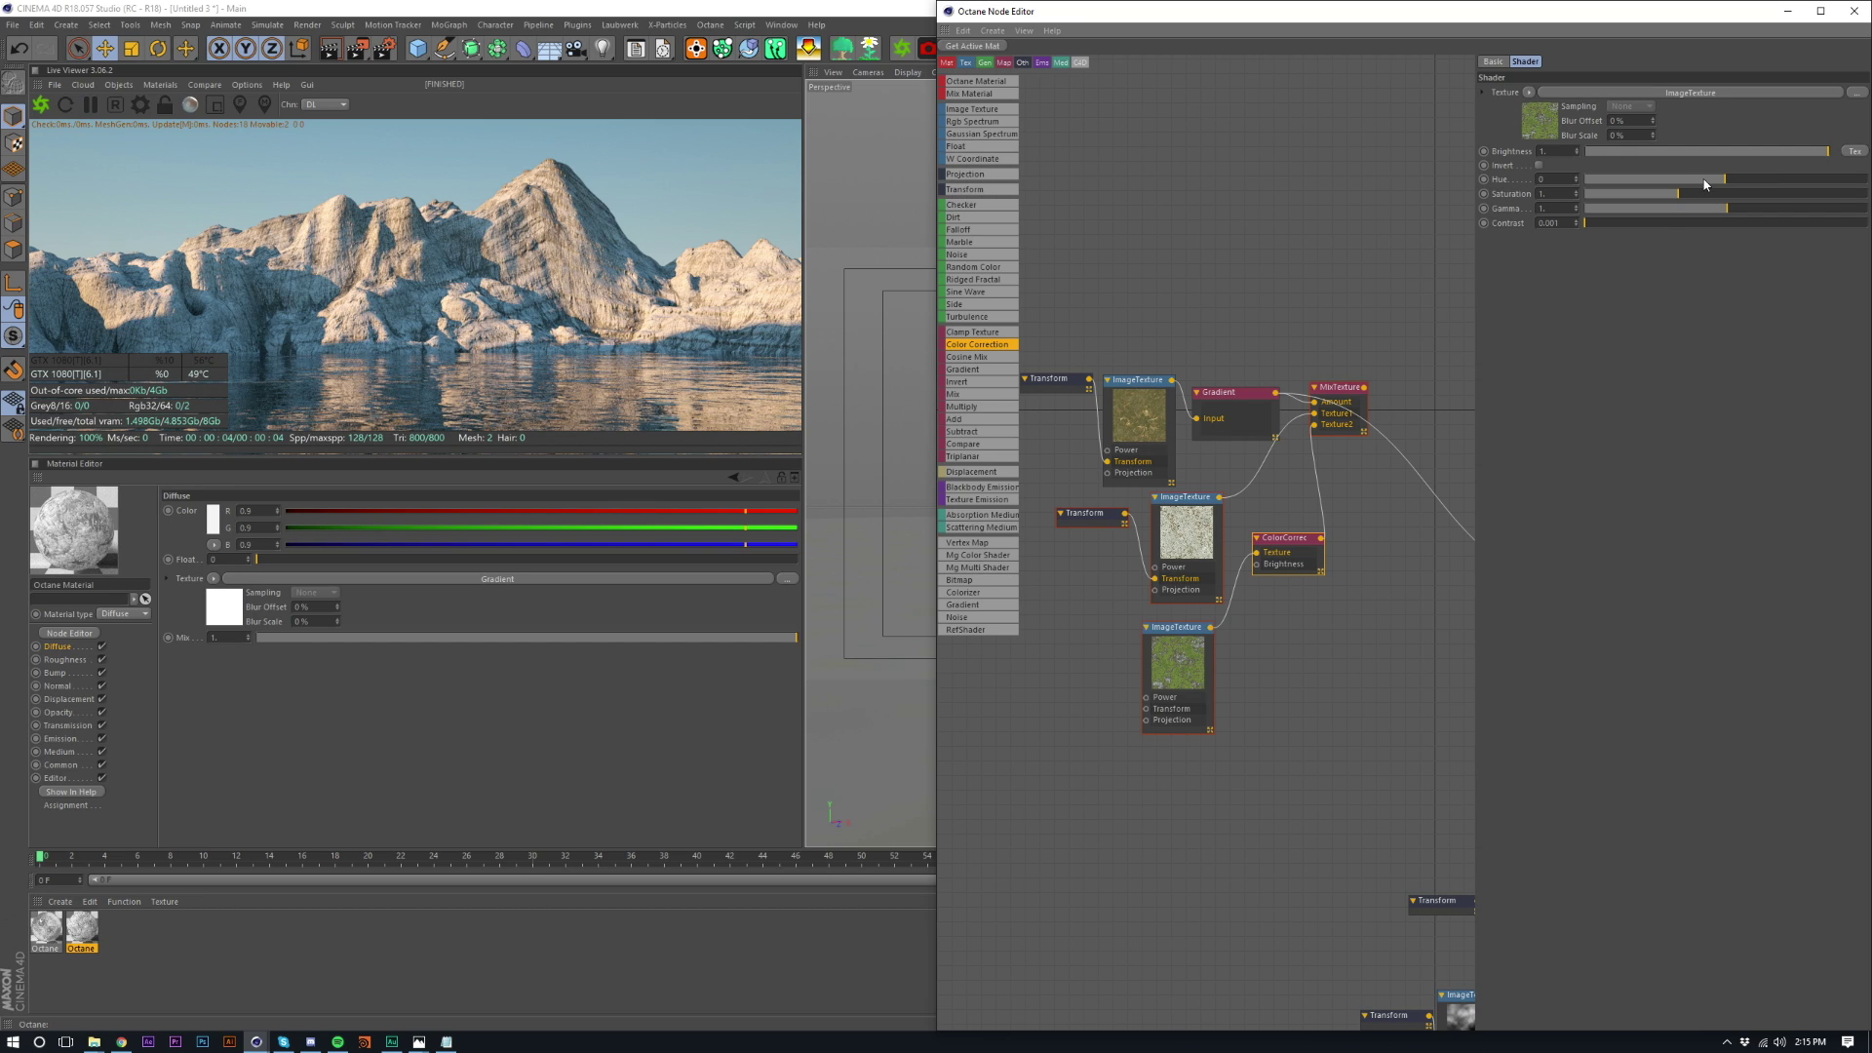
middle_drag(1410, 517, 1235, 453)
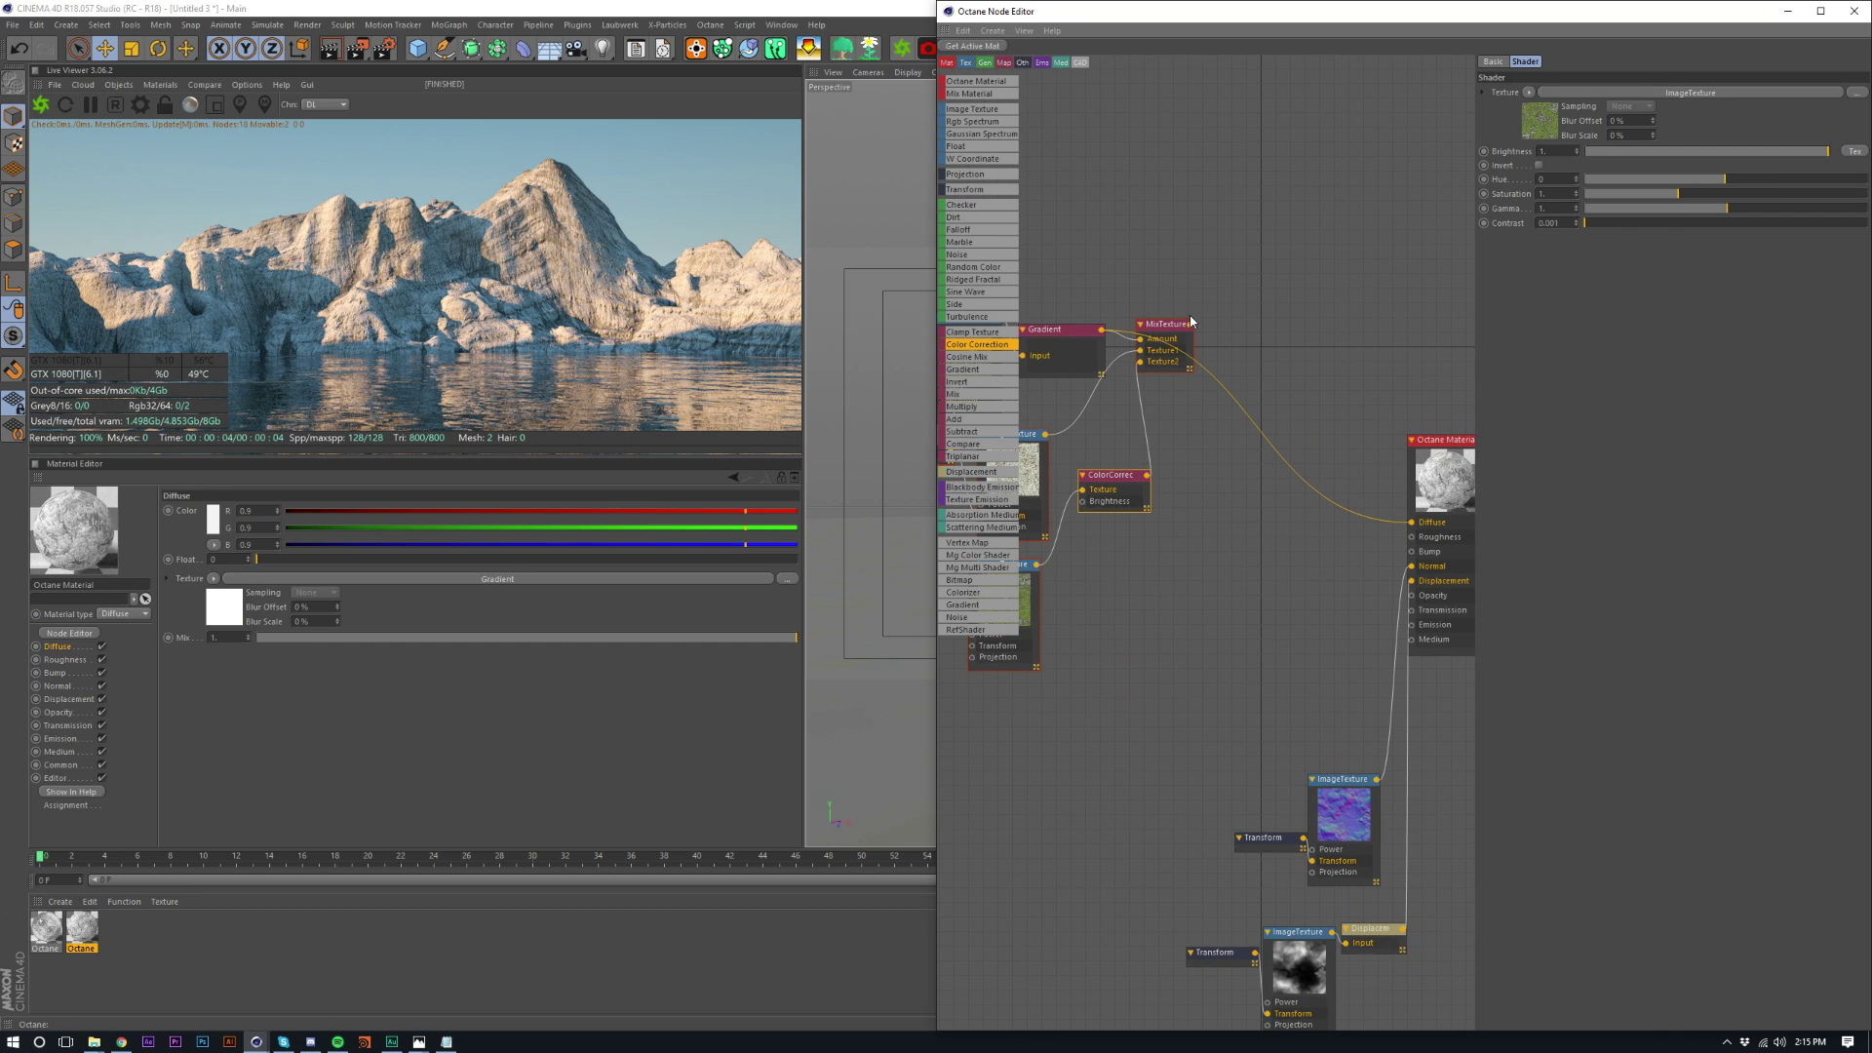
drag(1190, 324, 1414, 524)
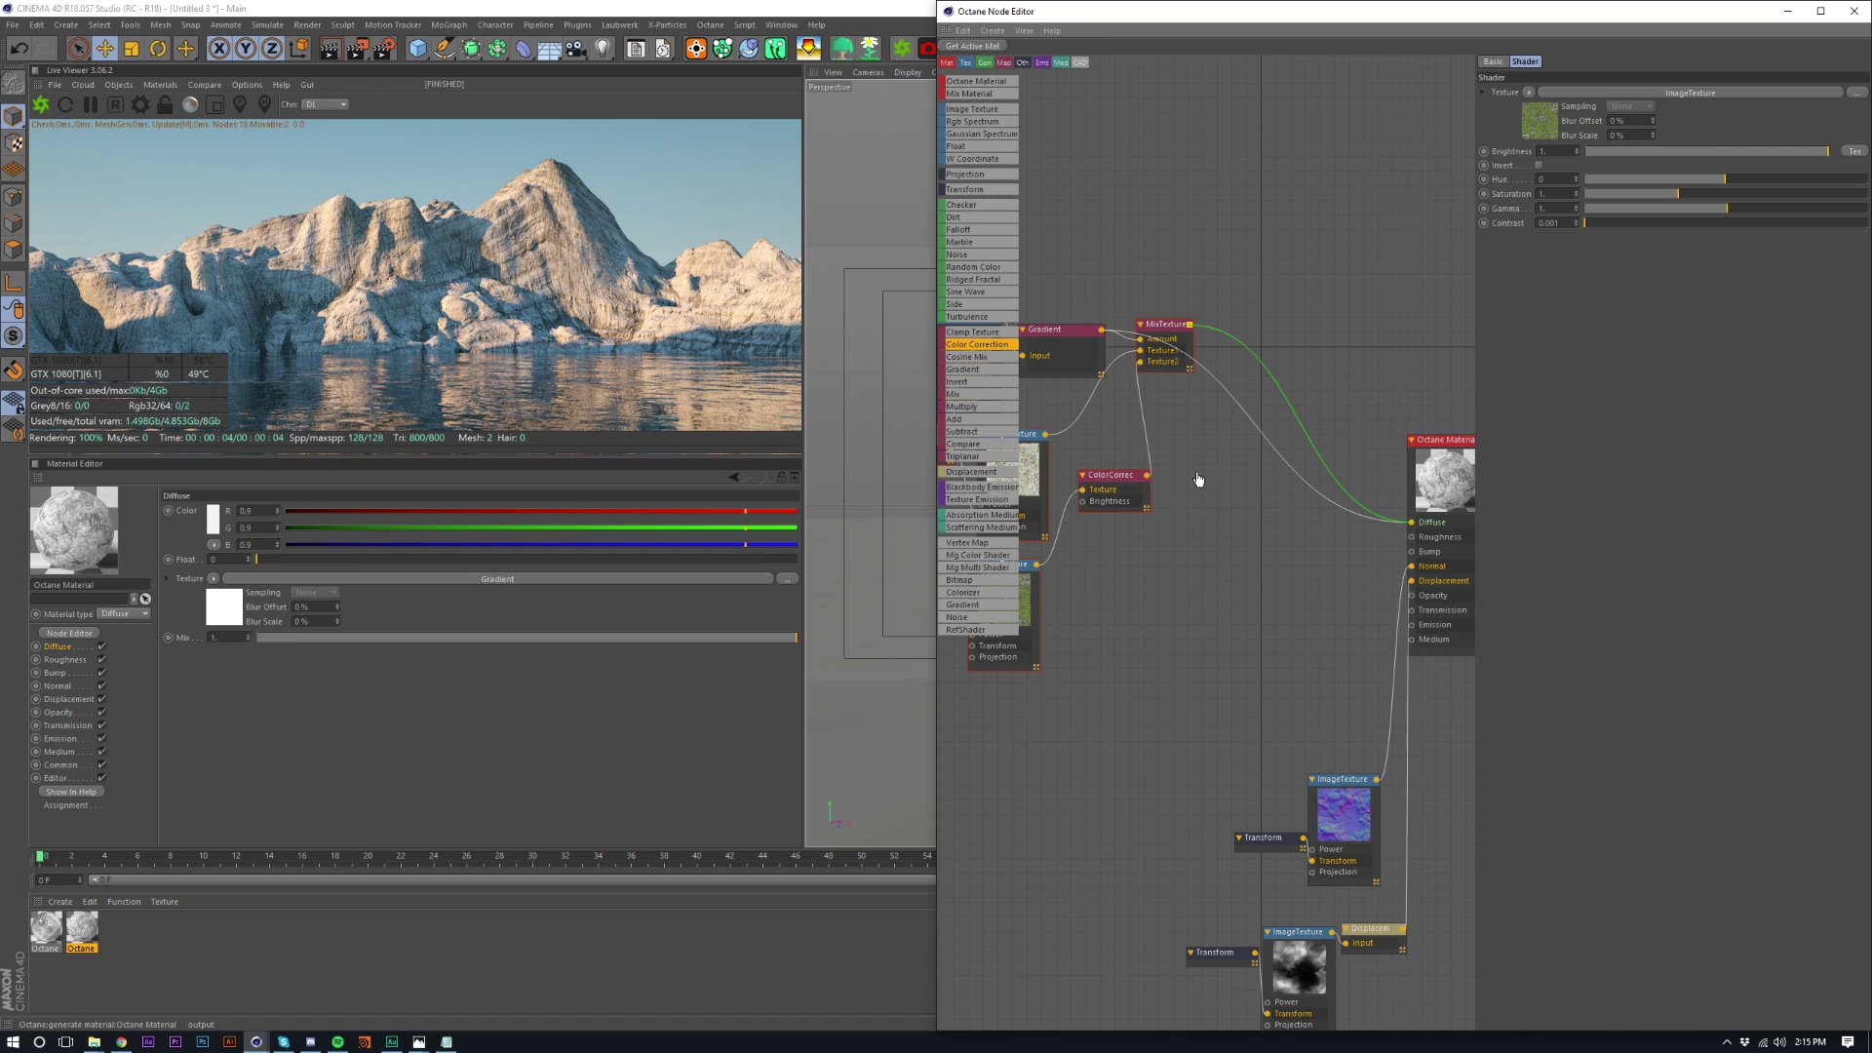
middle_drag(1330, 512, 1457, 556)
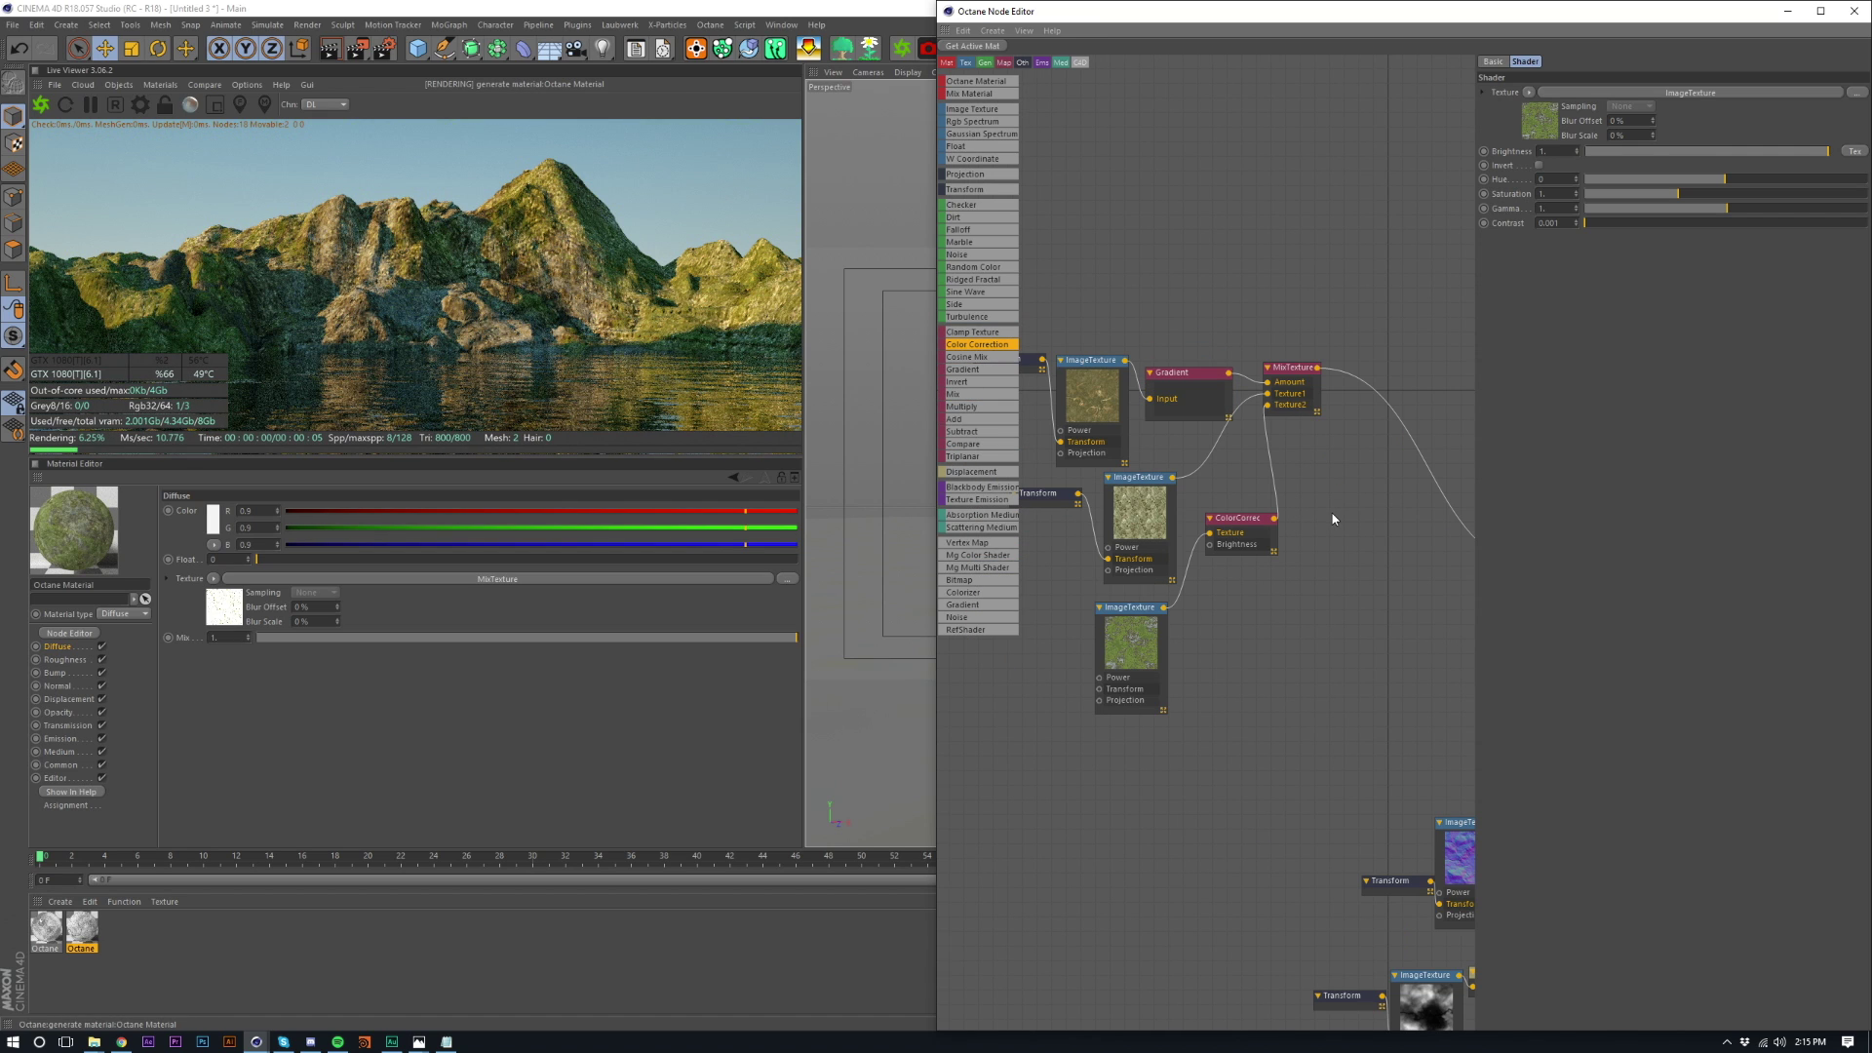
- Disconnect the grass texture from the Color Correction node and reduce the rock texture's Transform scale to about 0.26
click(1131, 643)
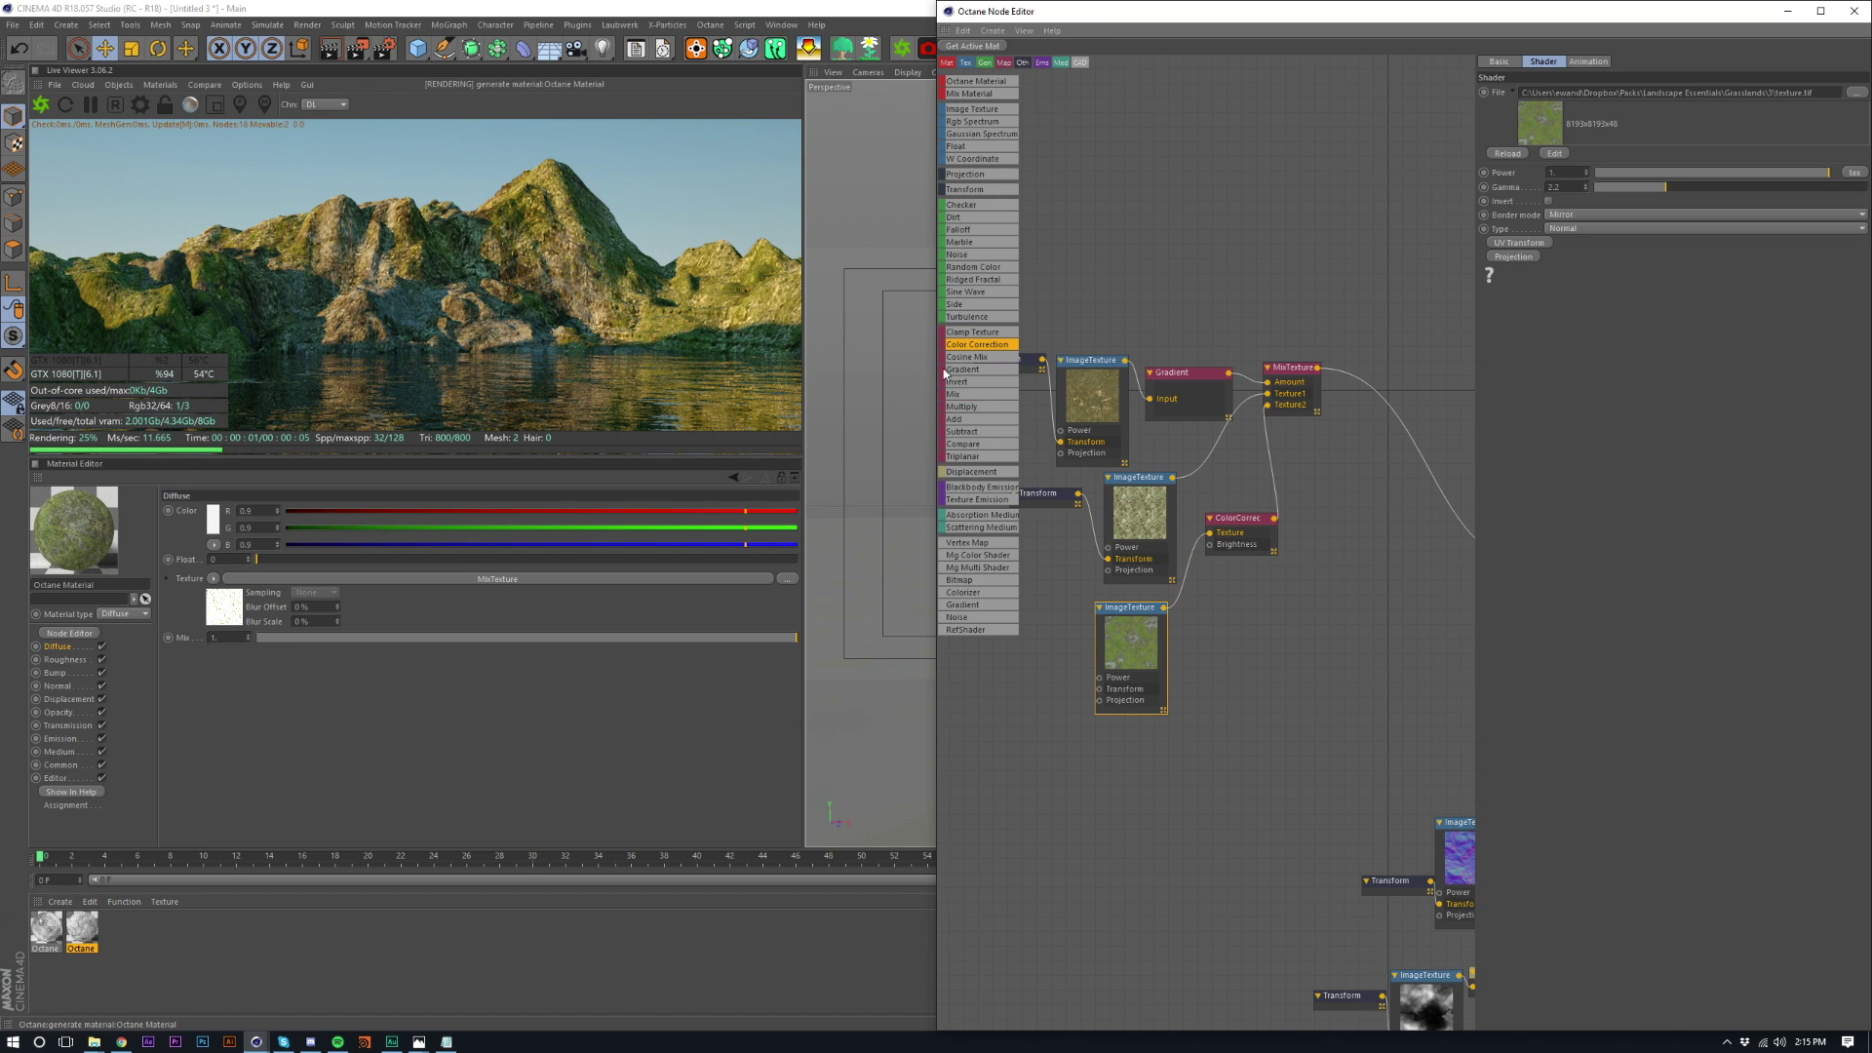
drag(1163, 607, 1206, 553)
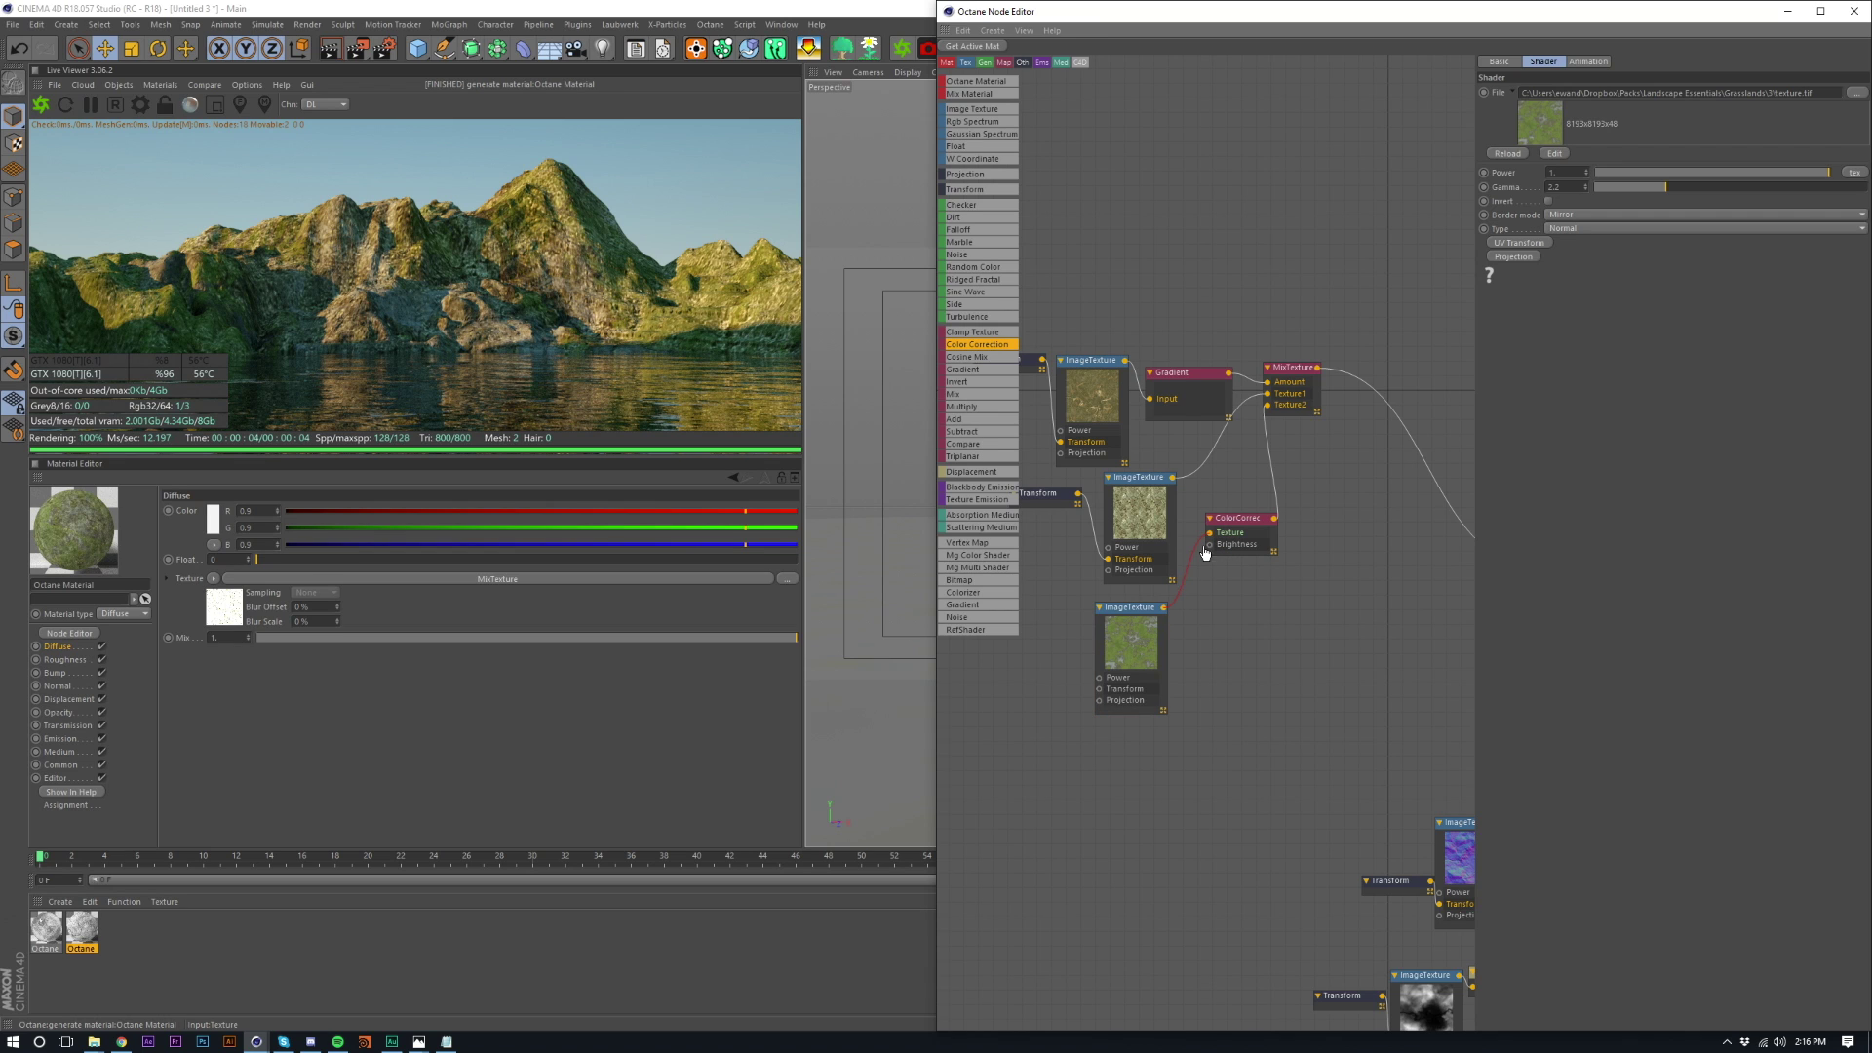
click(1121, 513)
click(1043, 490)
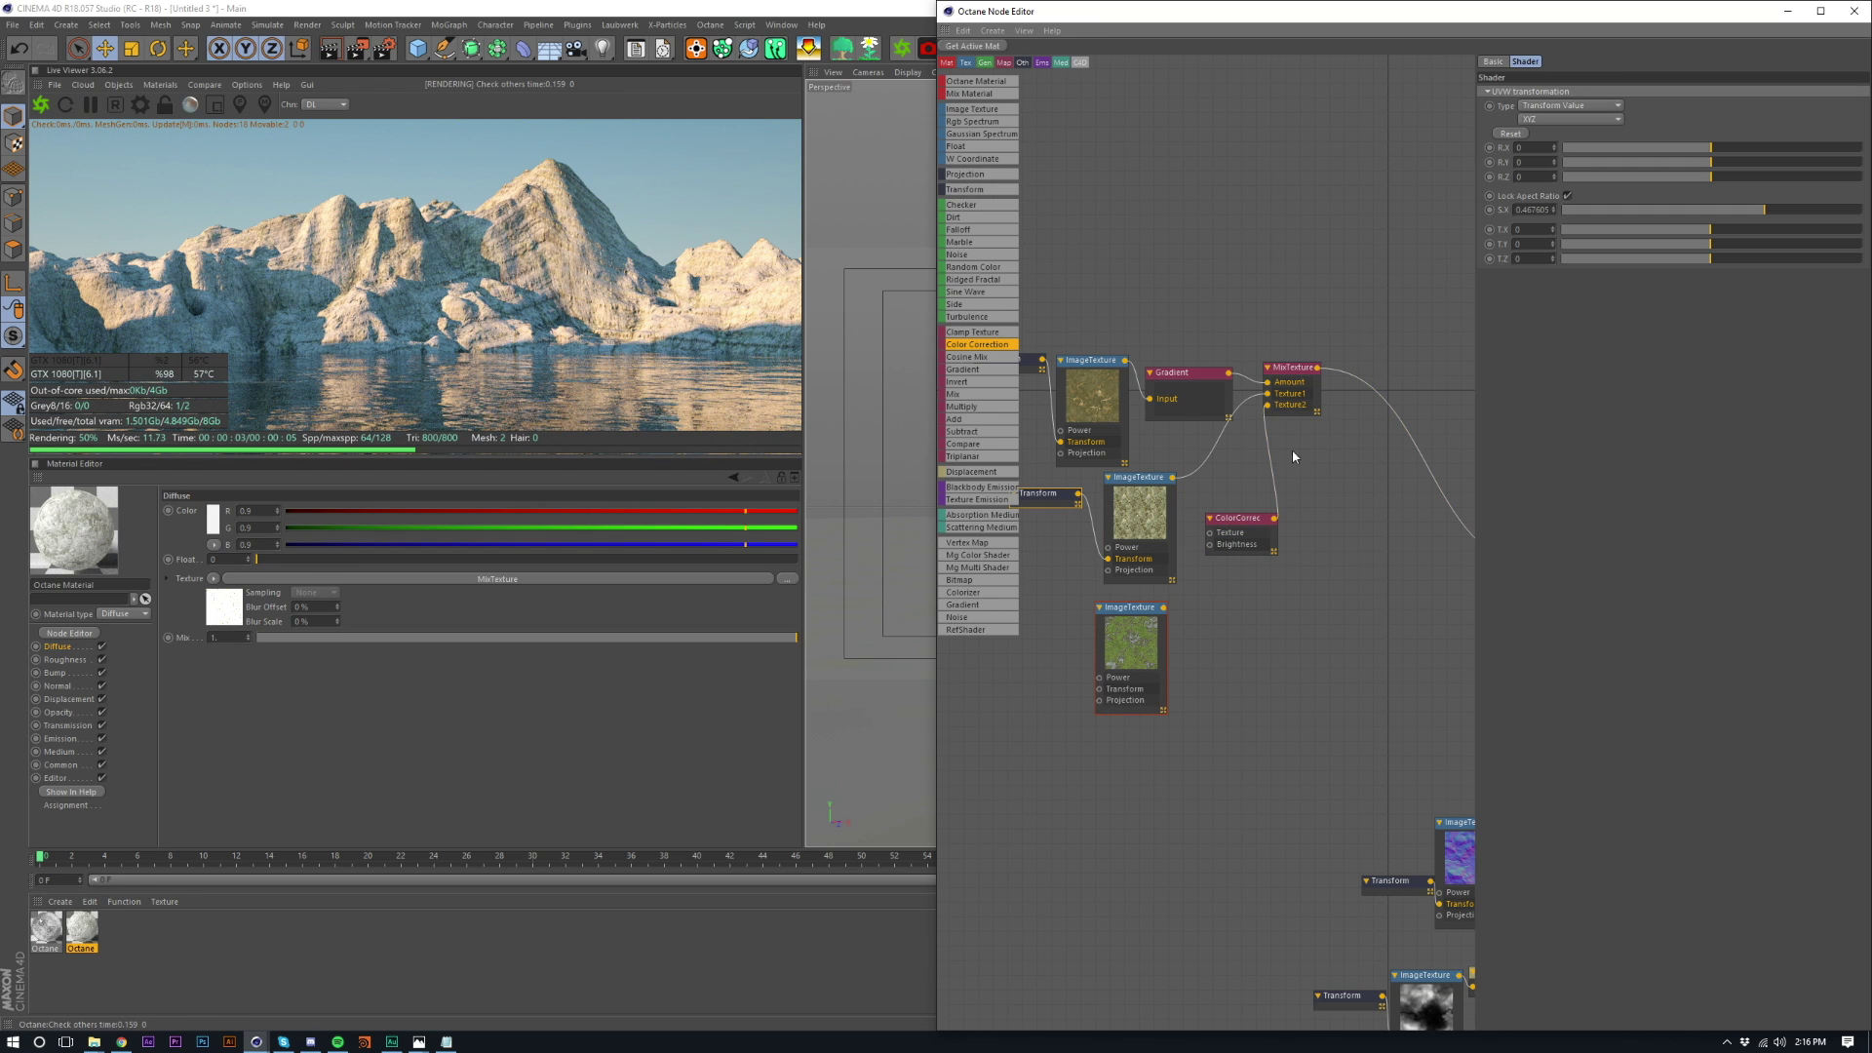
drag(1760, 205, 1745, 208)
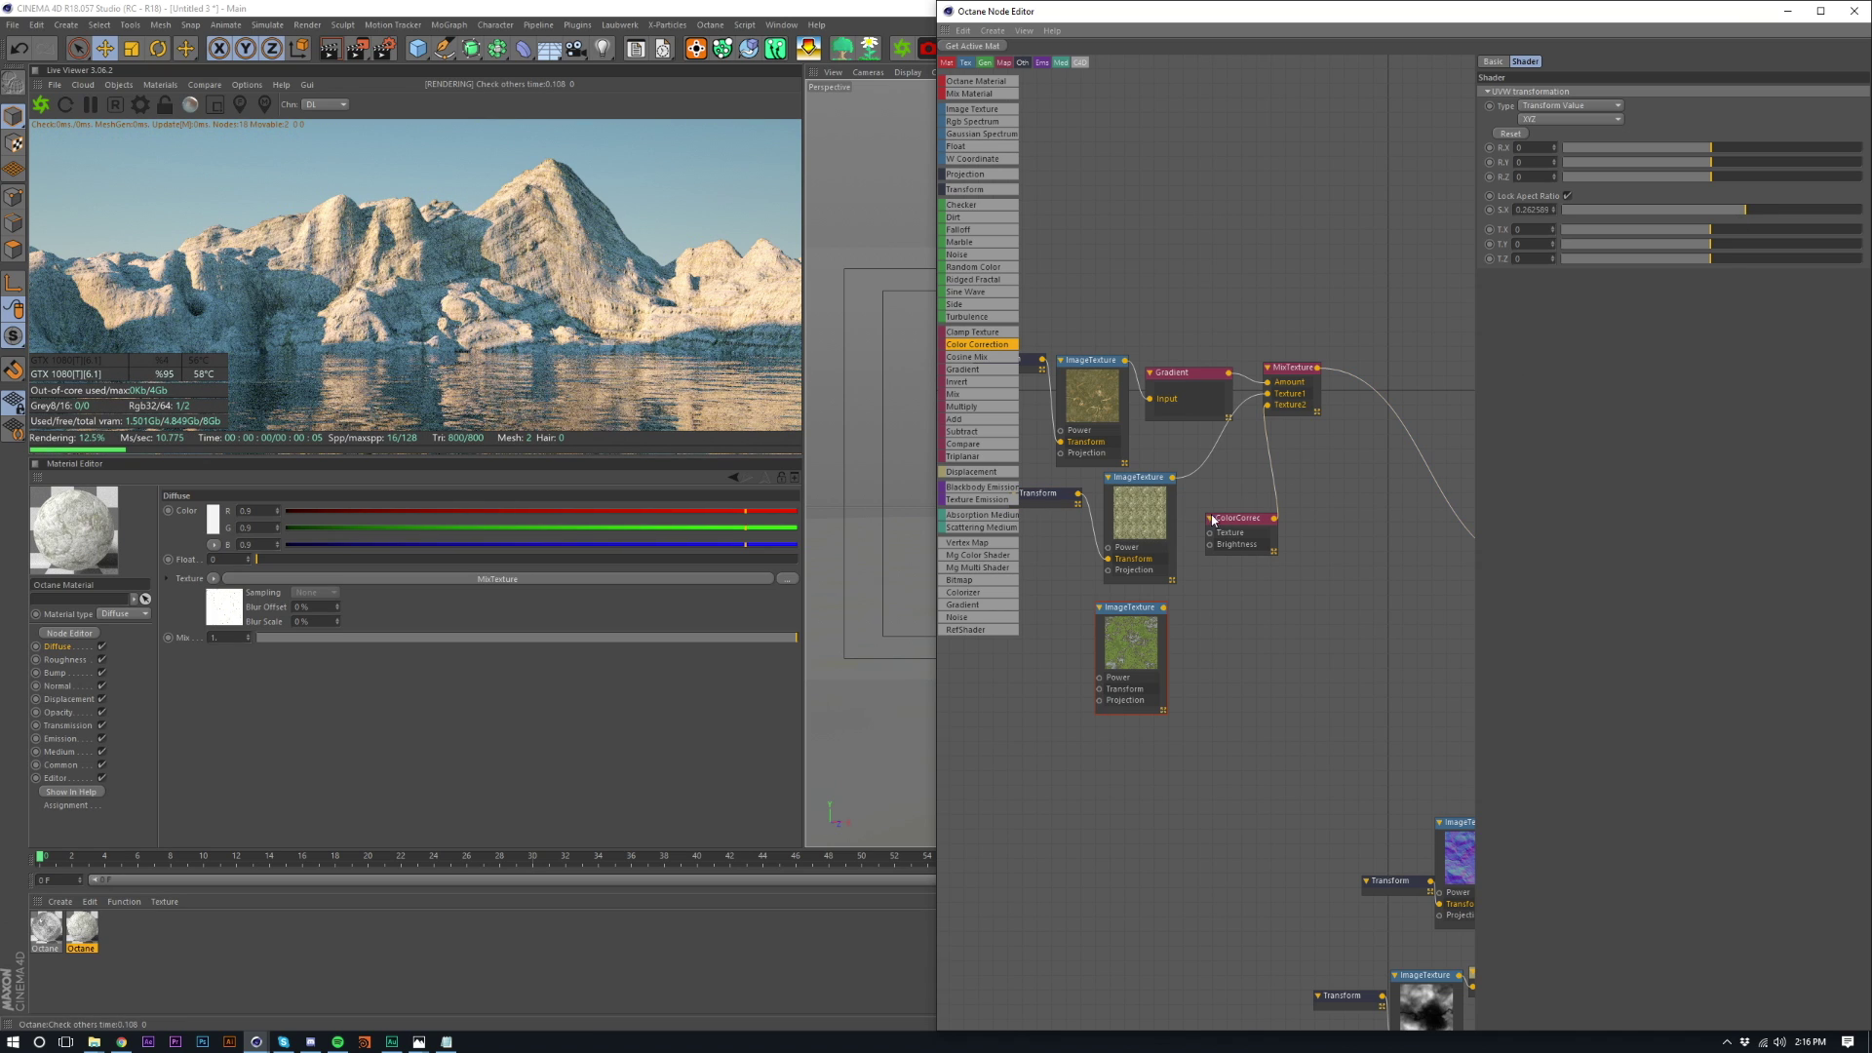
- Set the seamless_rock2.png texture's type to Float and lower its power to about 1.08
click(1149, 491)
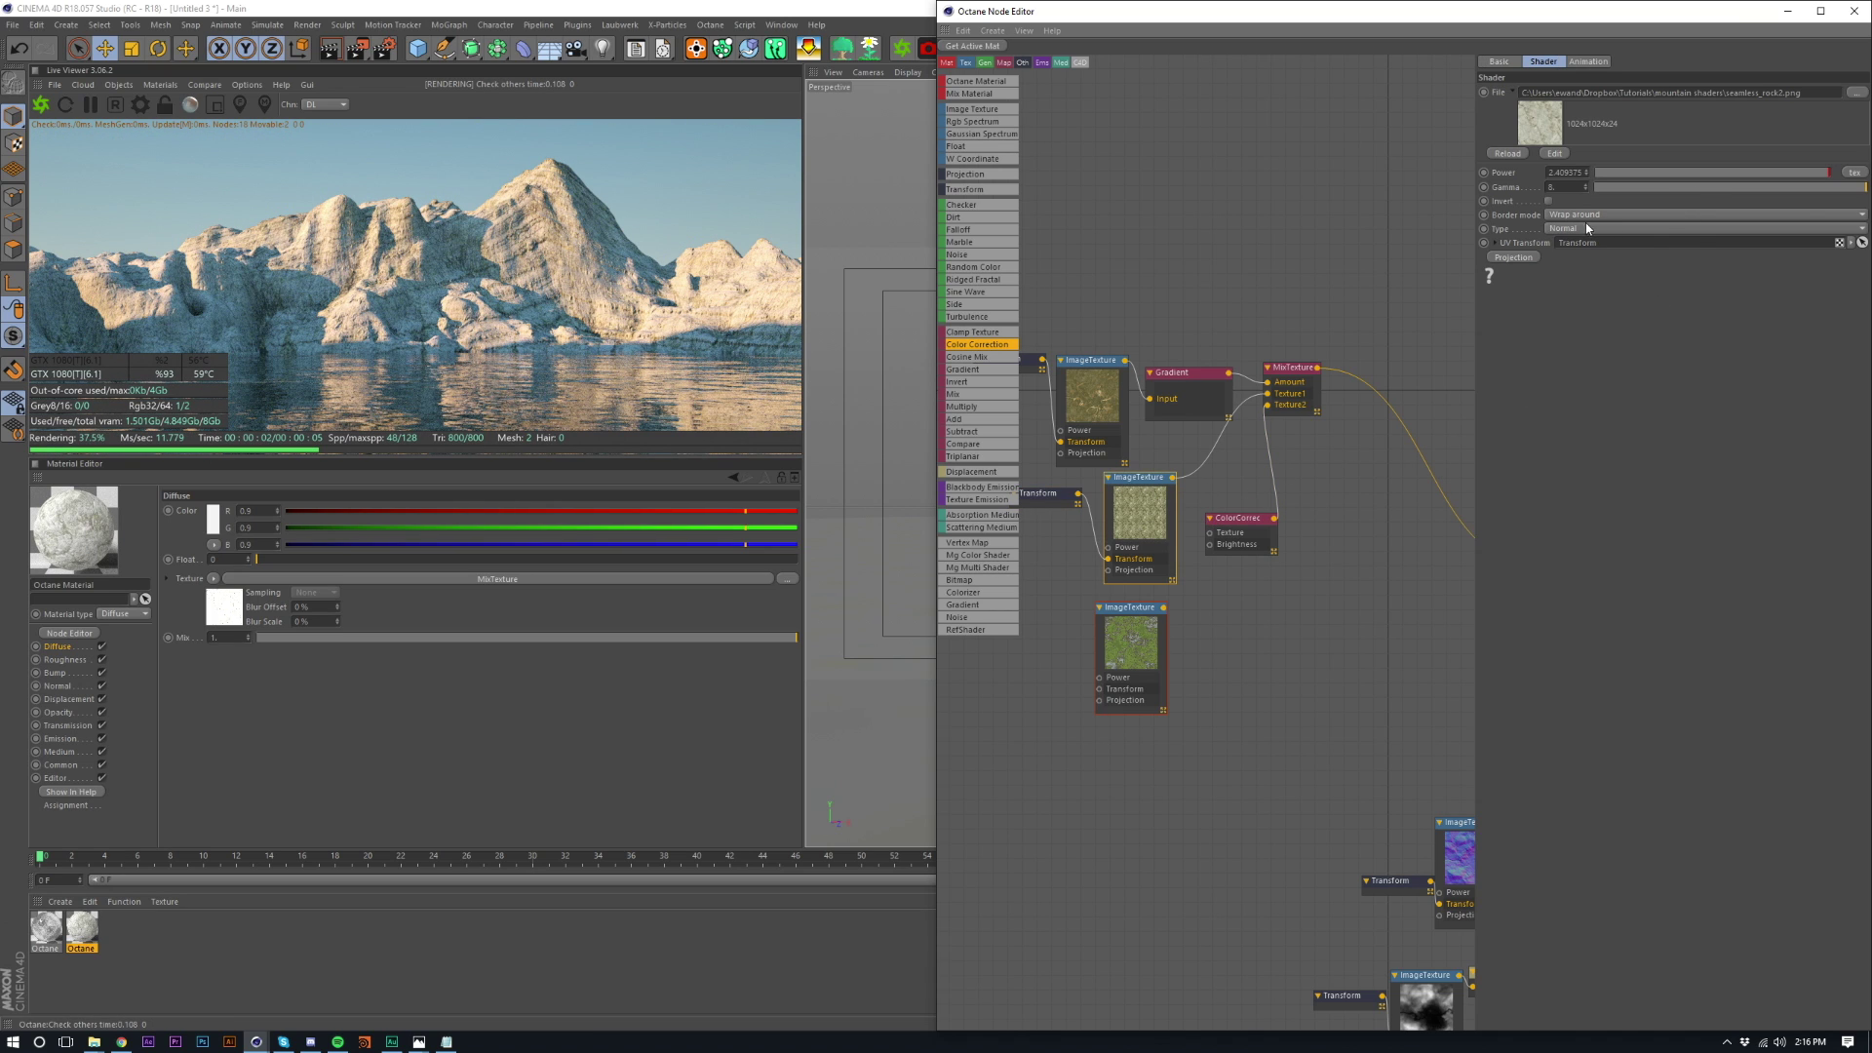
click(1585, 228)
click(1580, 244)
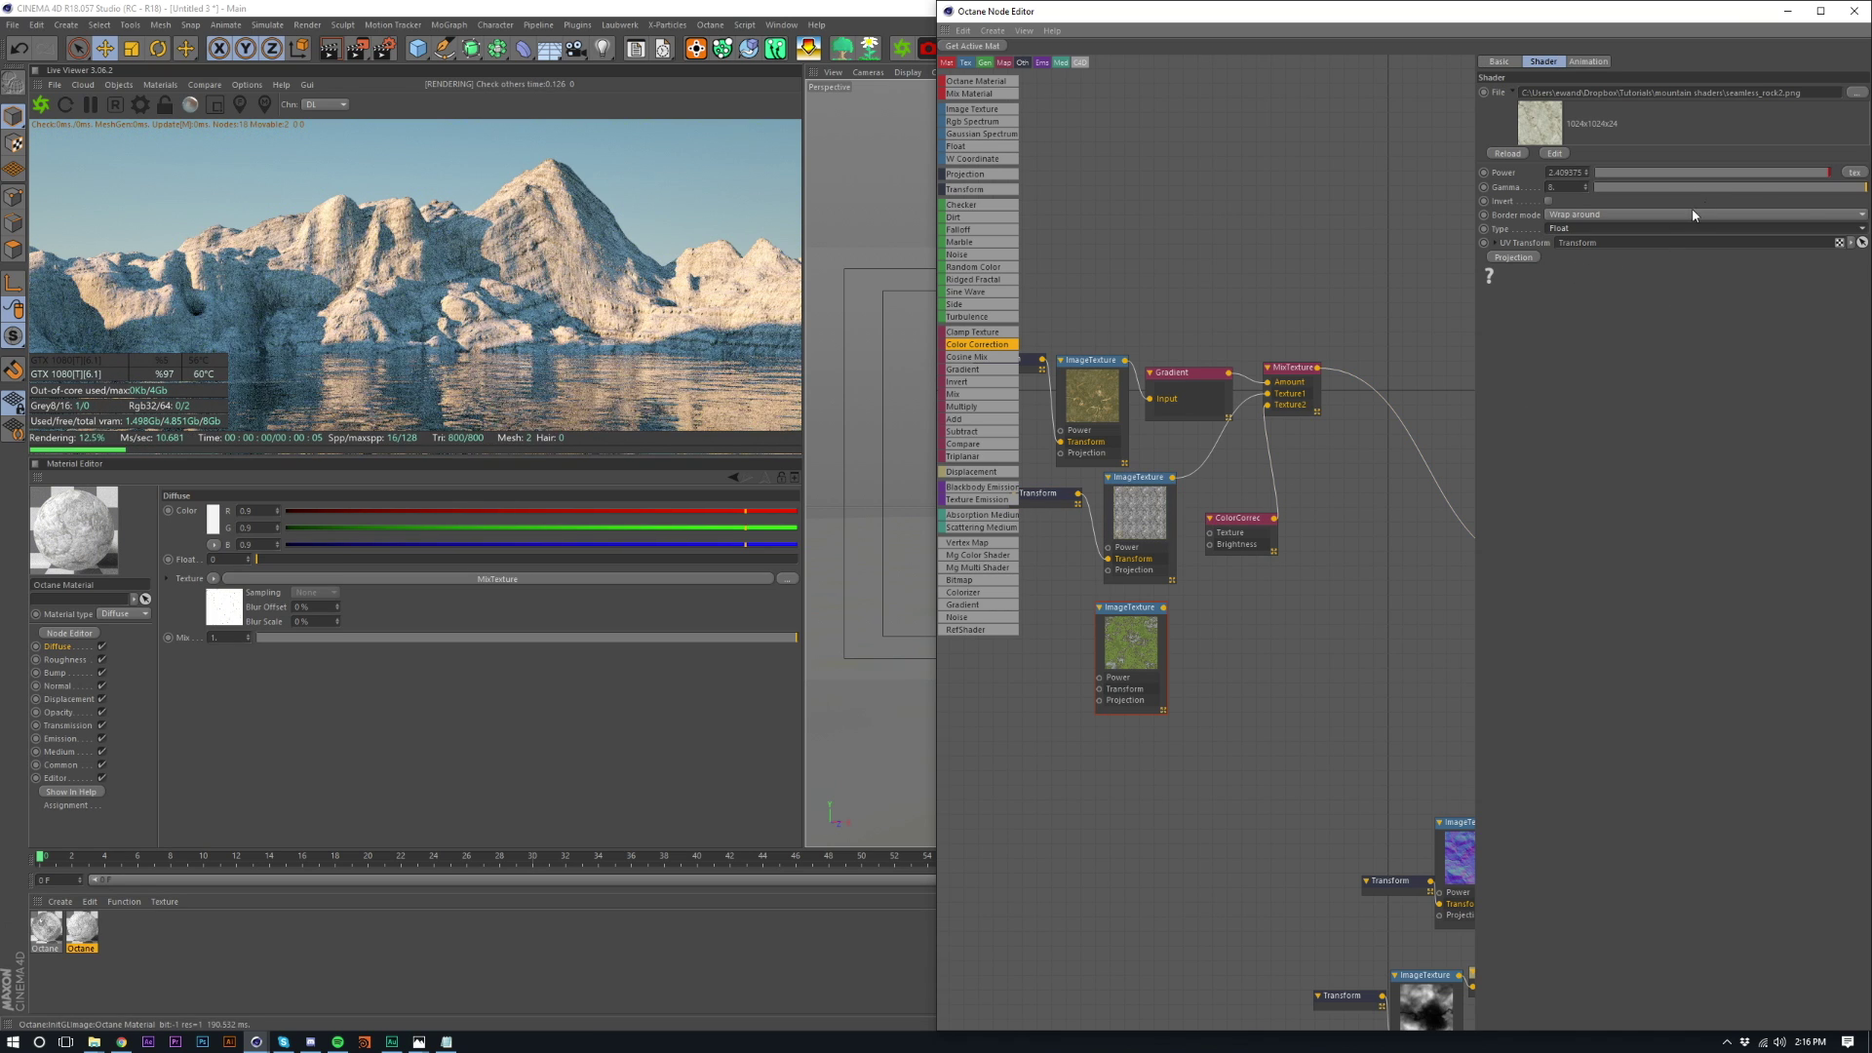
drag(1726, 173, 1541, 174)
click(1655, 172)
- Move the Gradient's grey knot to about 27.7 % and darken it to a value of 21 %
drag(1350, 337, 1167, 398)
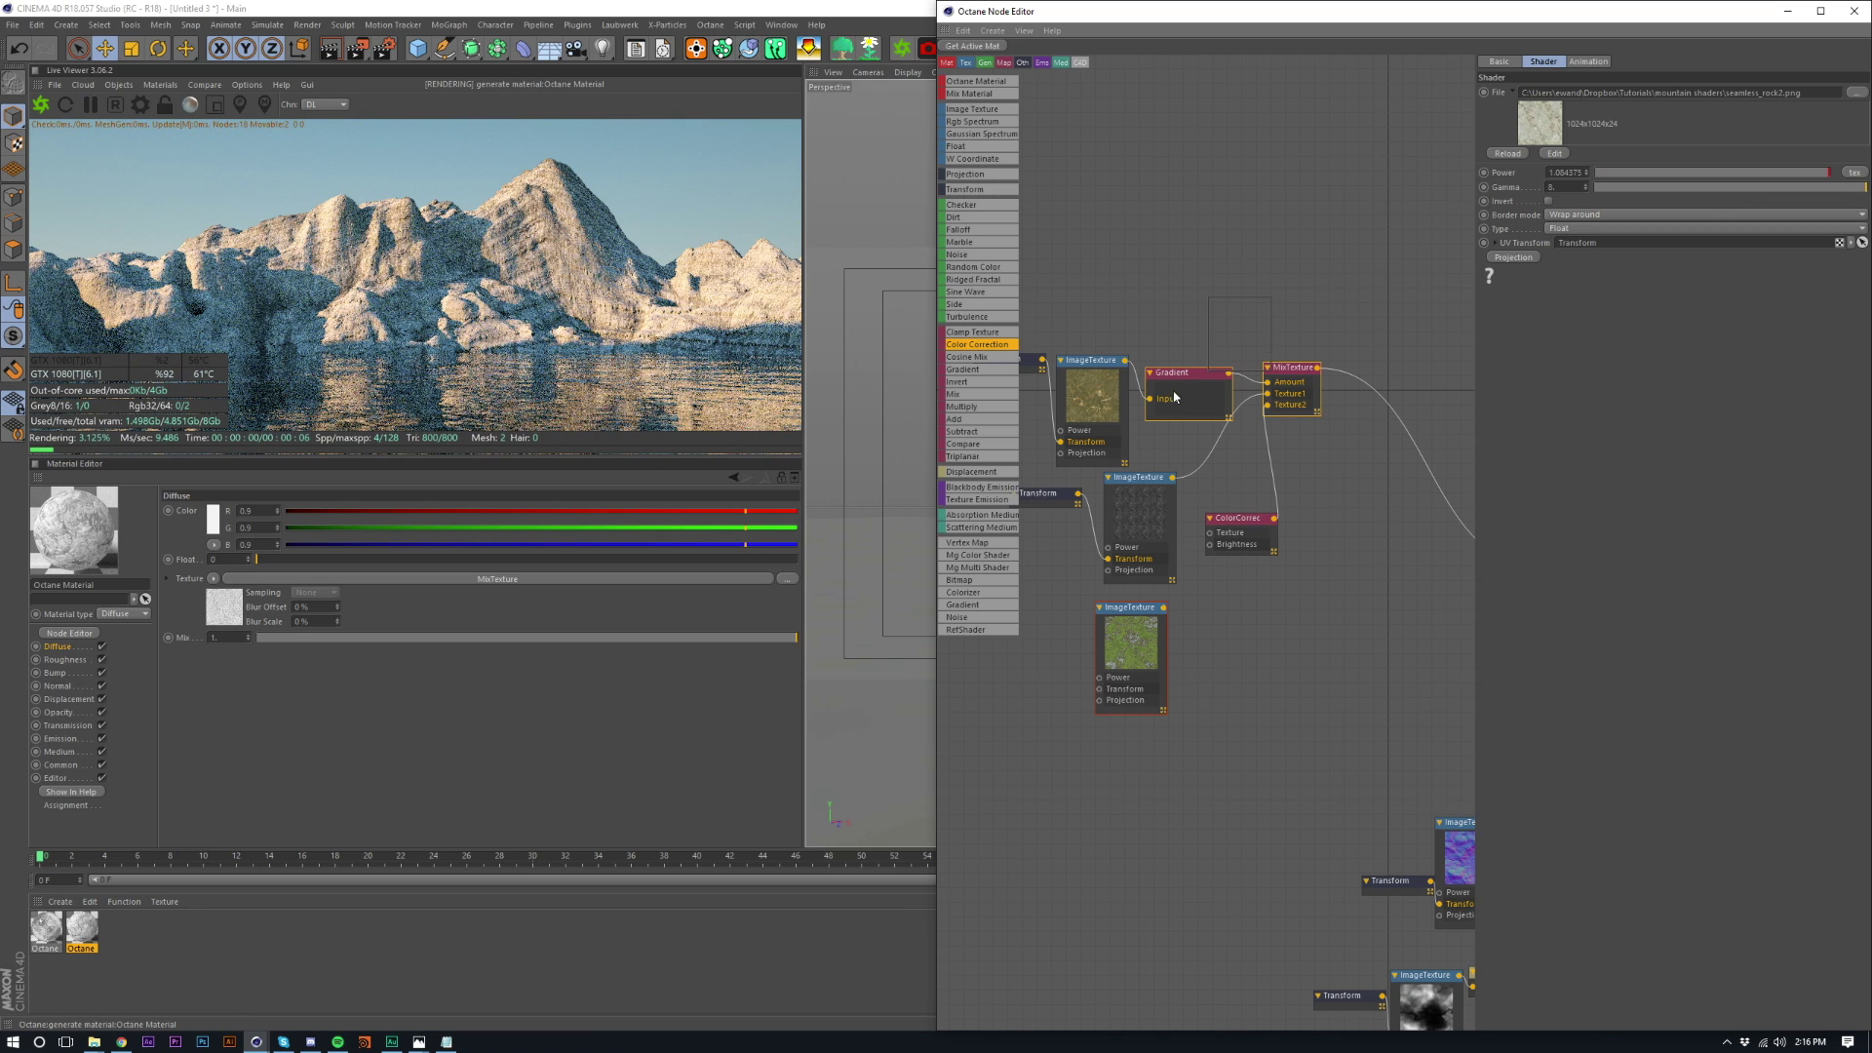
click(1201, 343)
click(1178, 385)
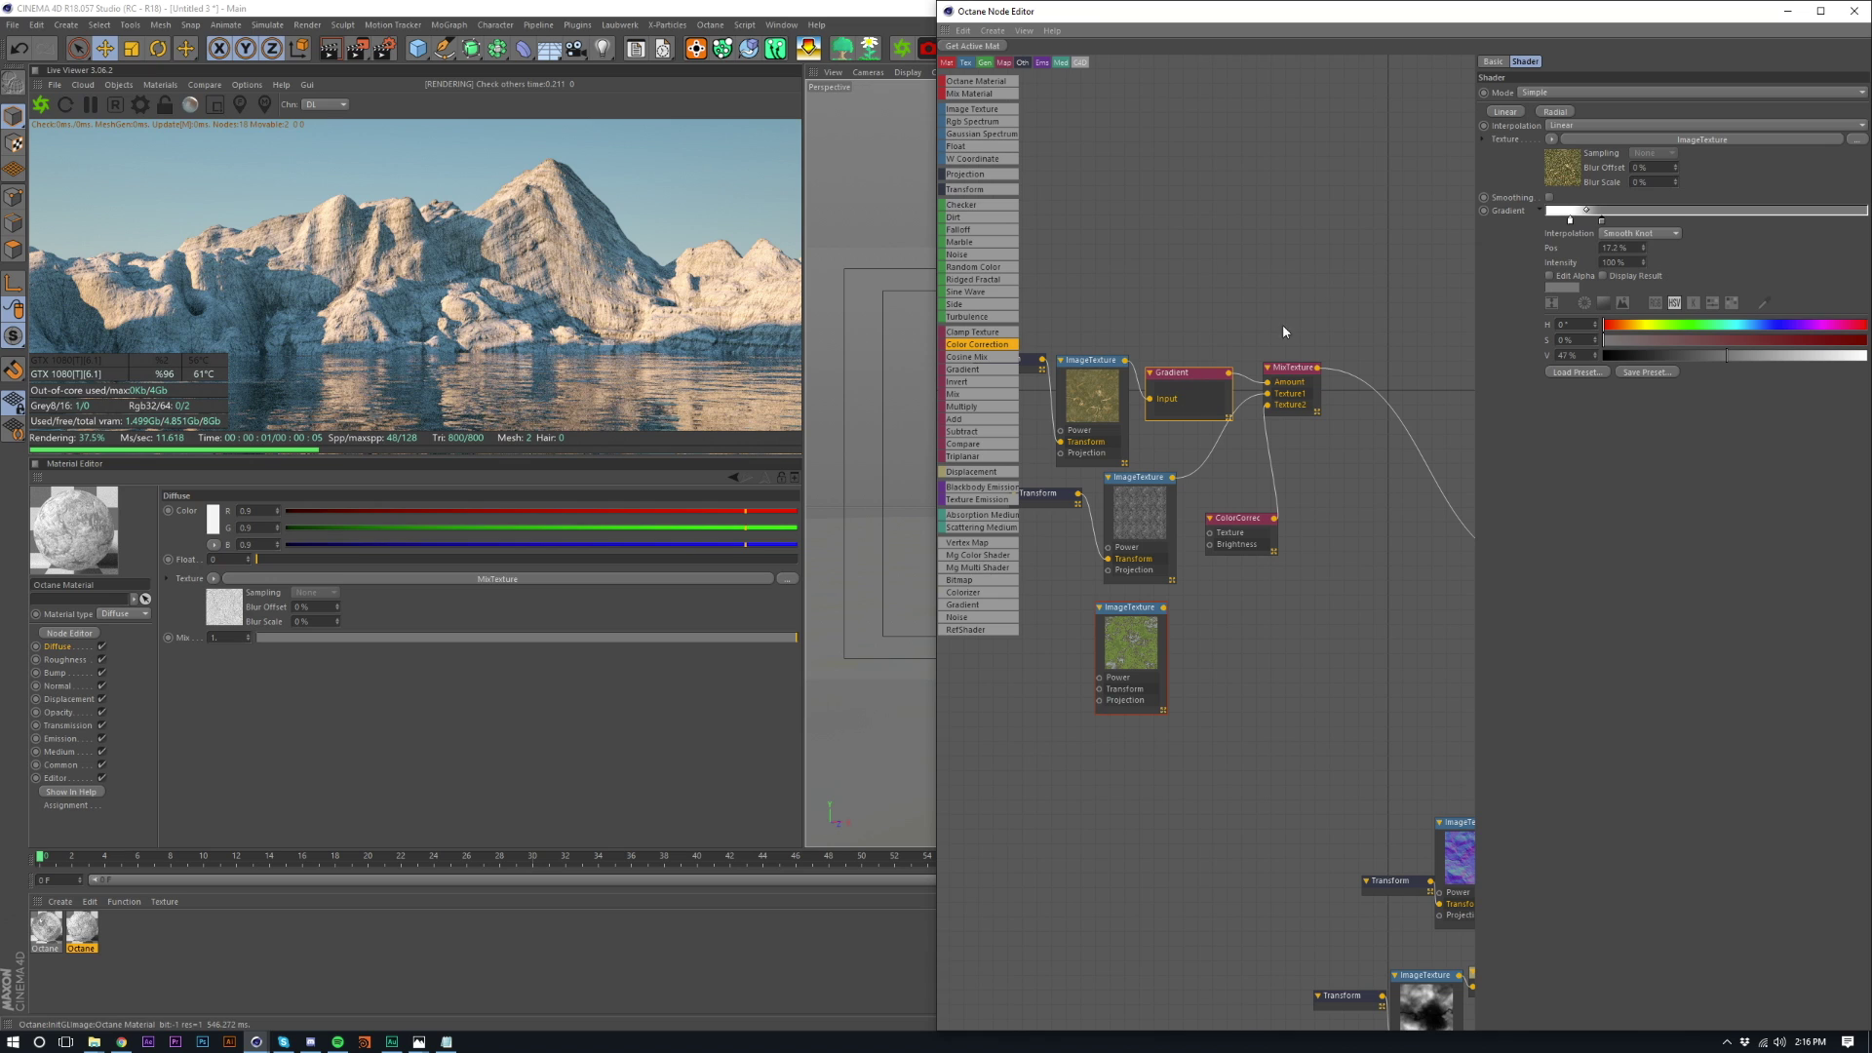
drag(1600, 222, 1635, 220)
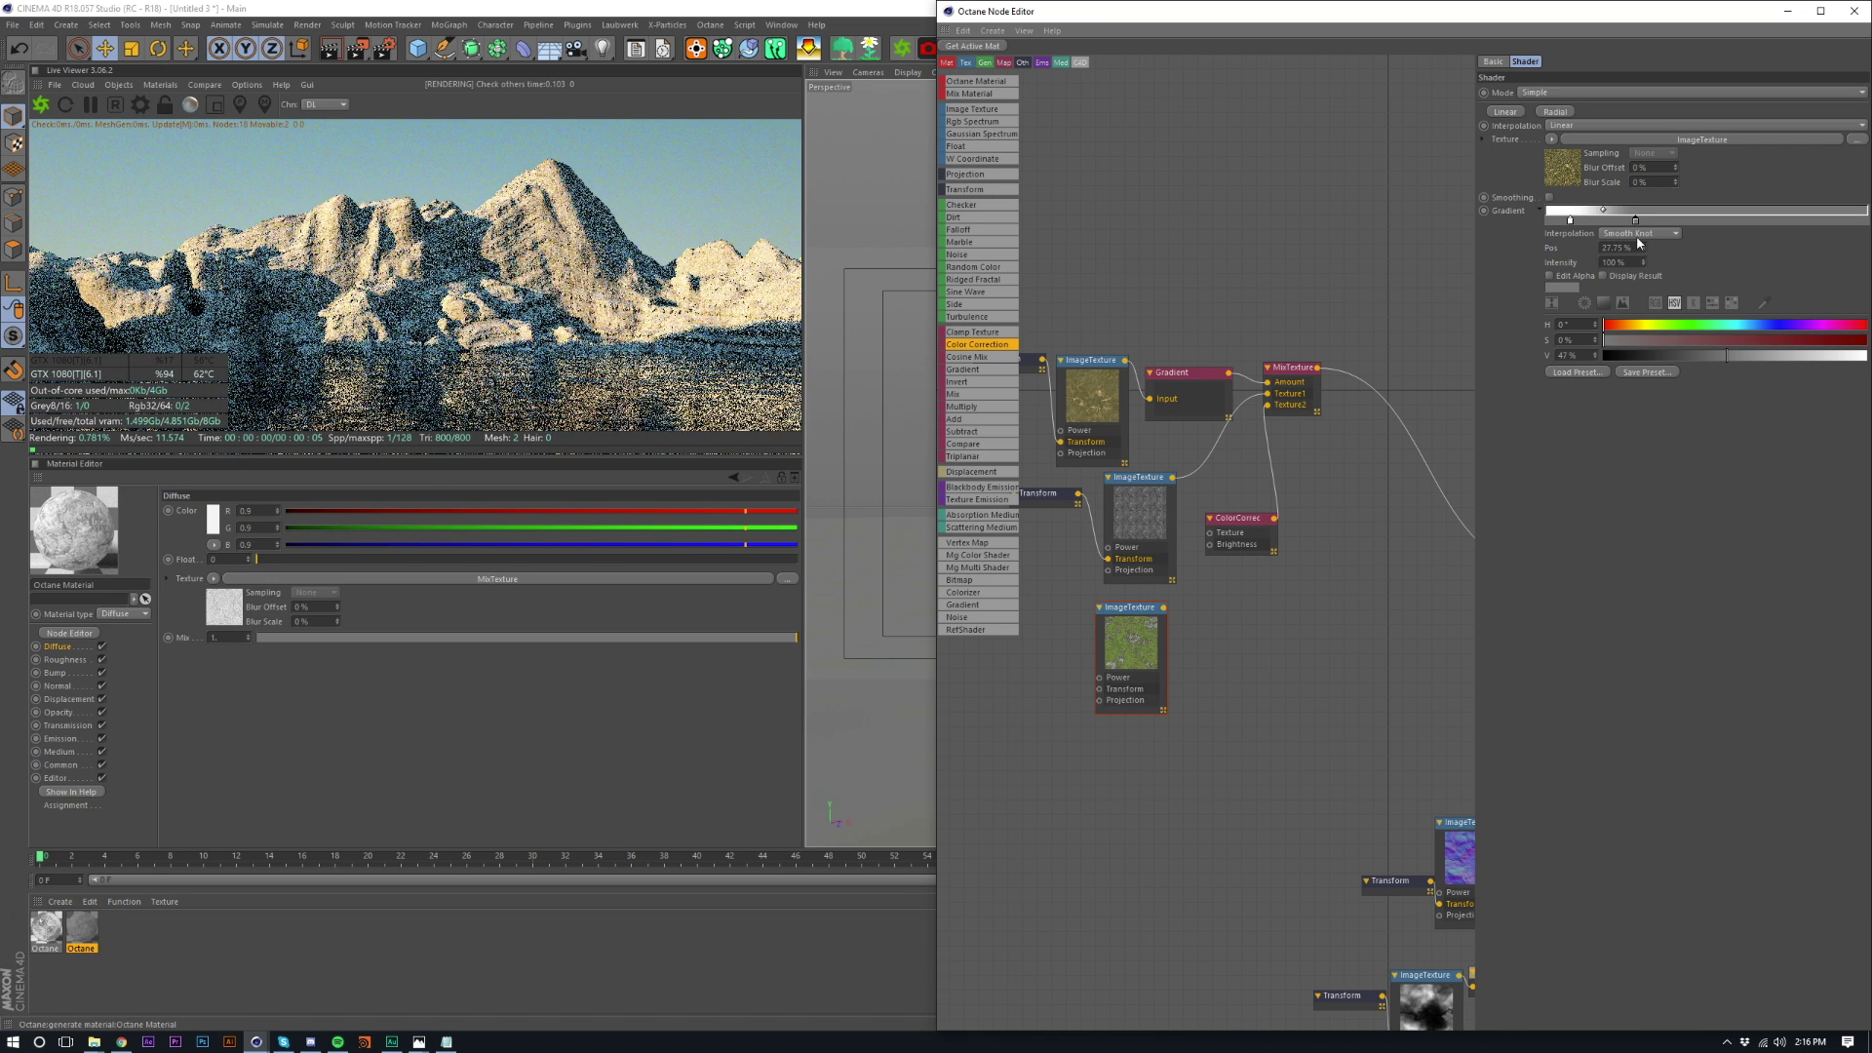
click(1660, 358)
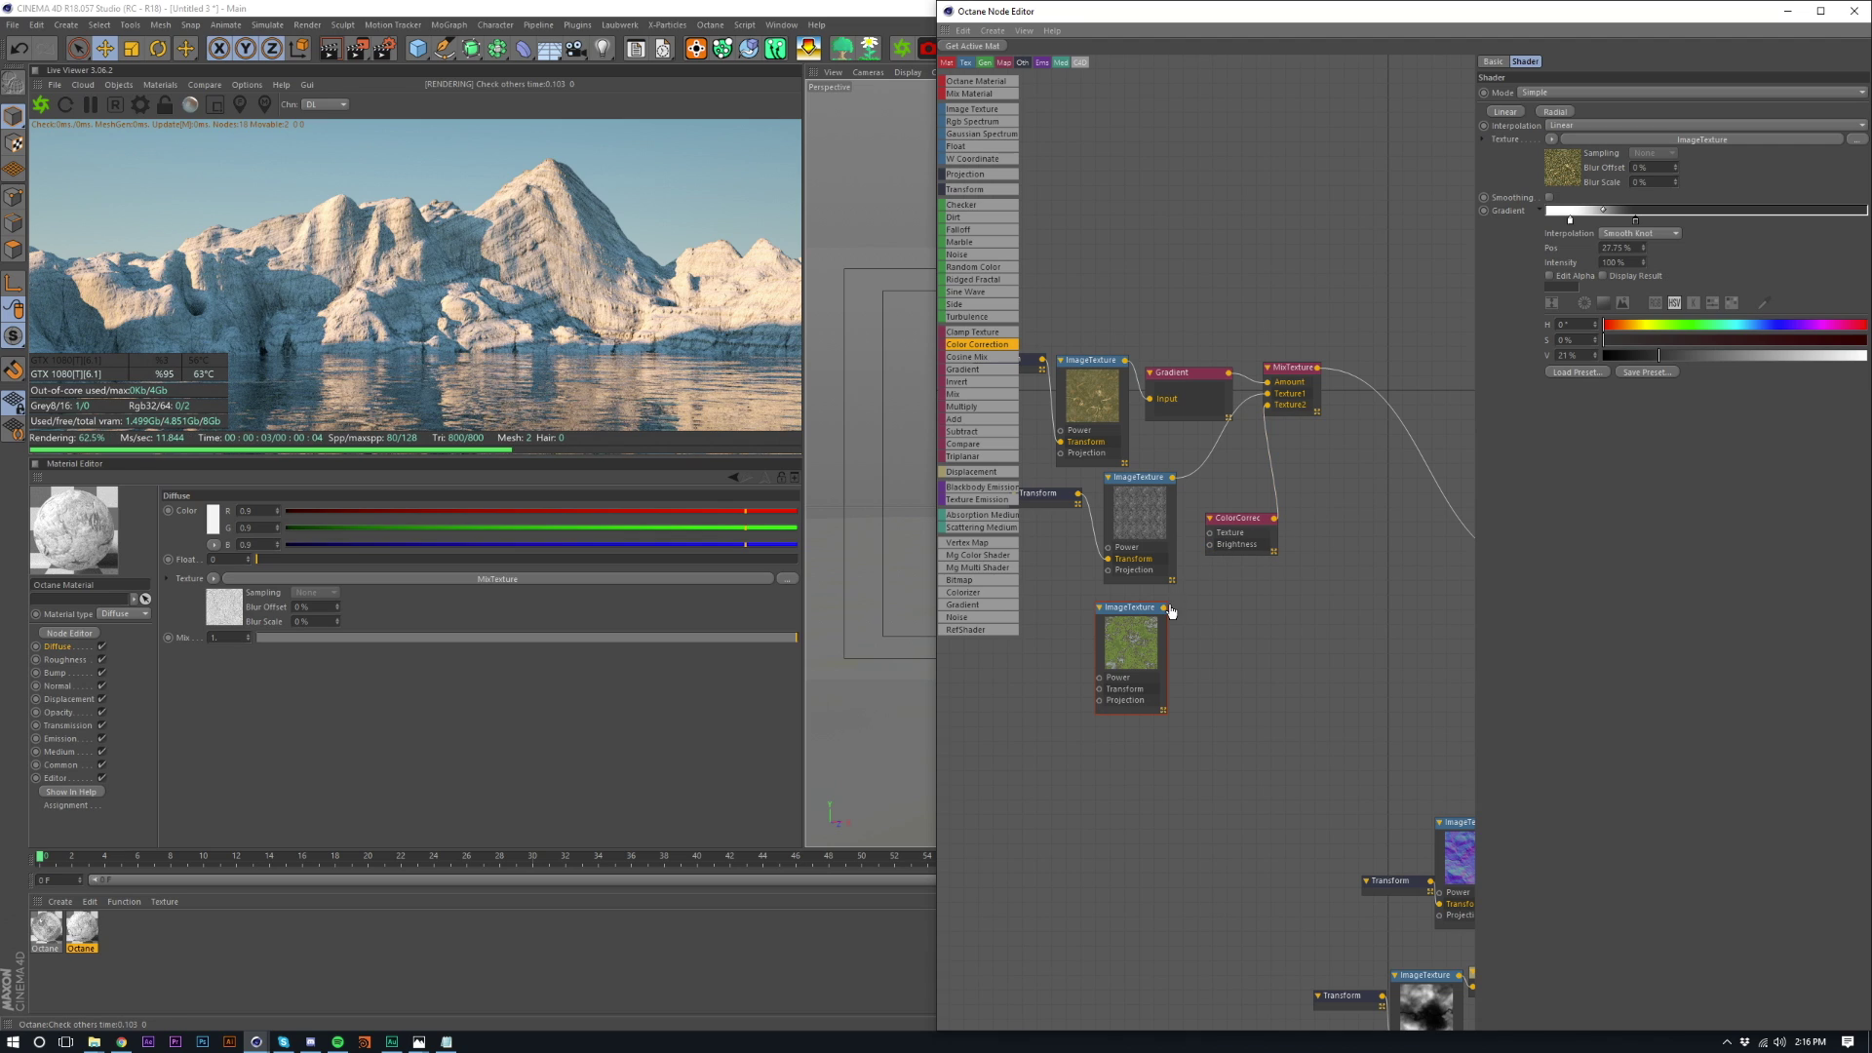
- Reconnect the grass texture to the Color Correction node's Texture input and select the Color Correction node
drag(1175, 608, 1210, 532)
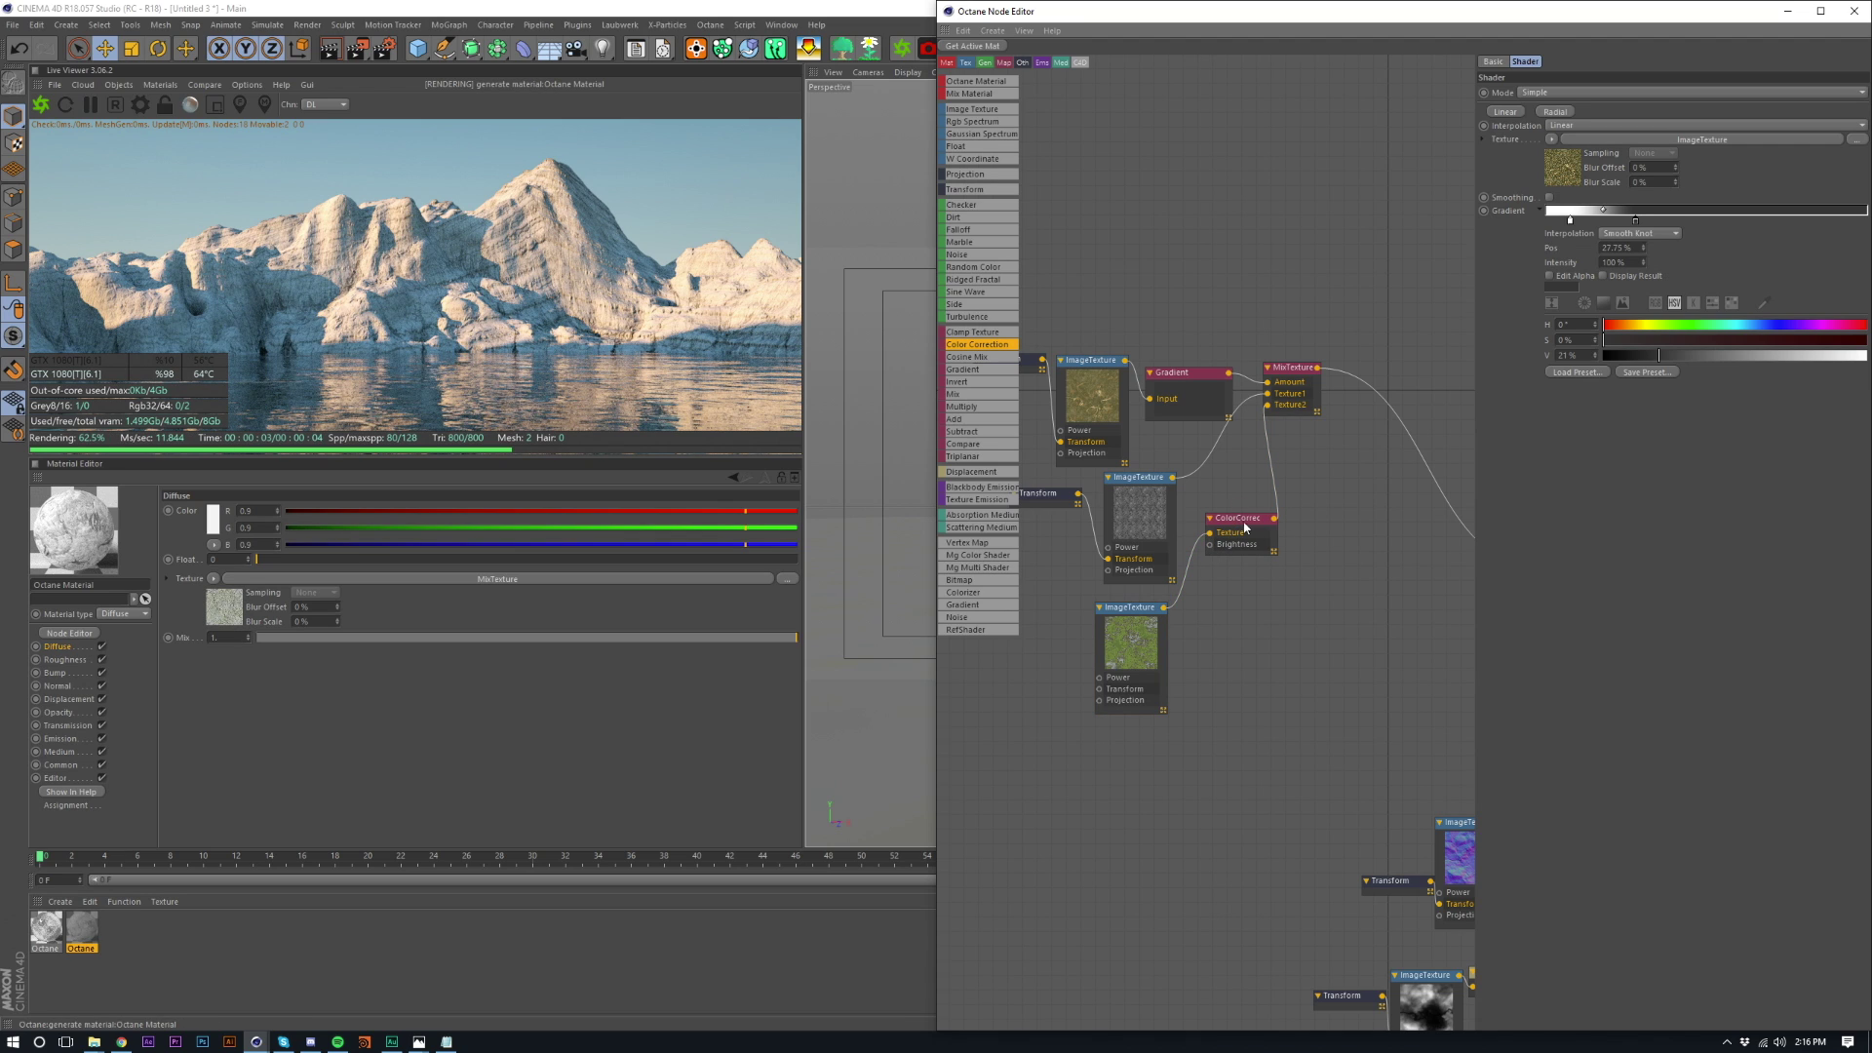
click(1263, 582)
click(1236, 517)
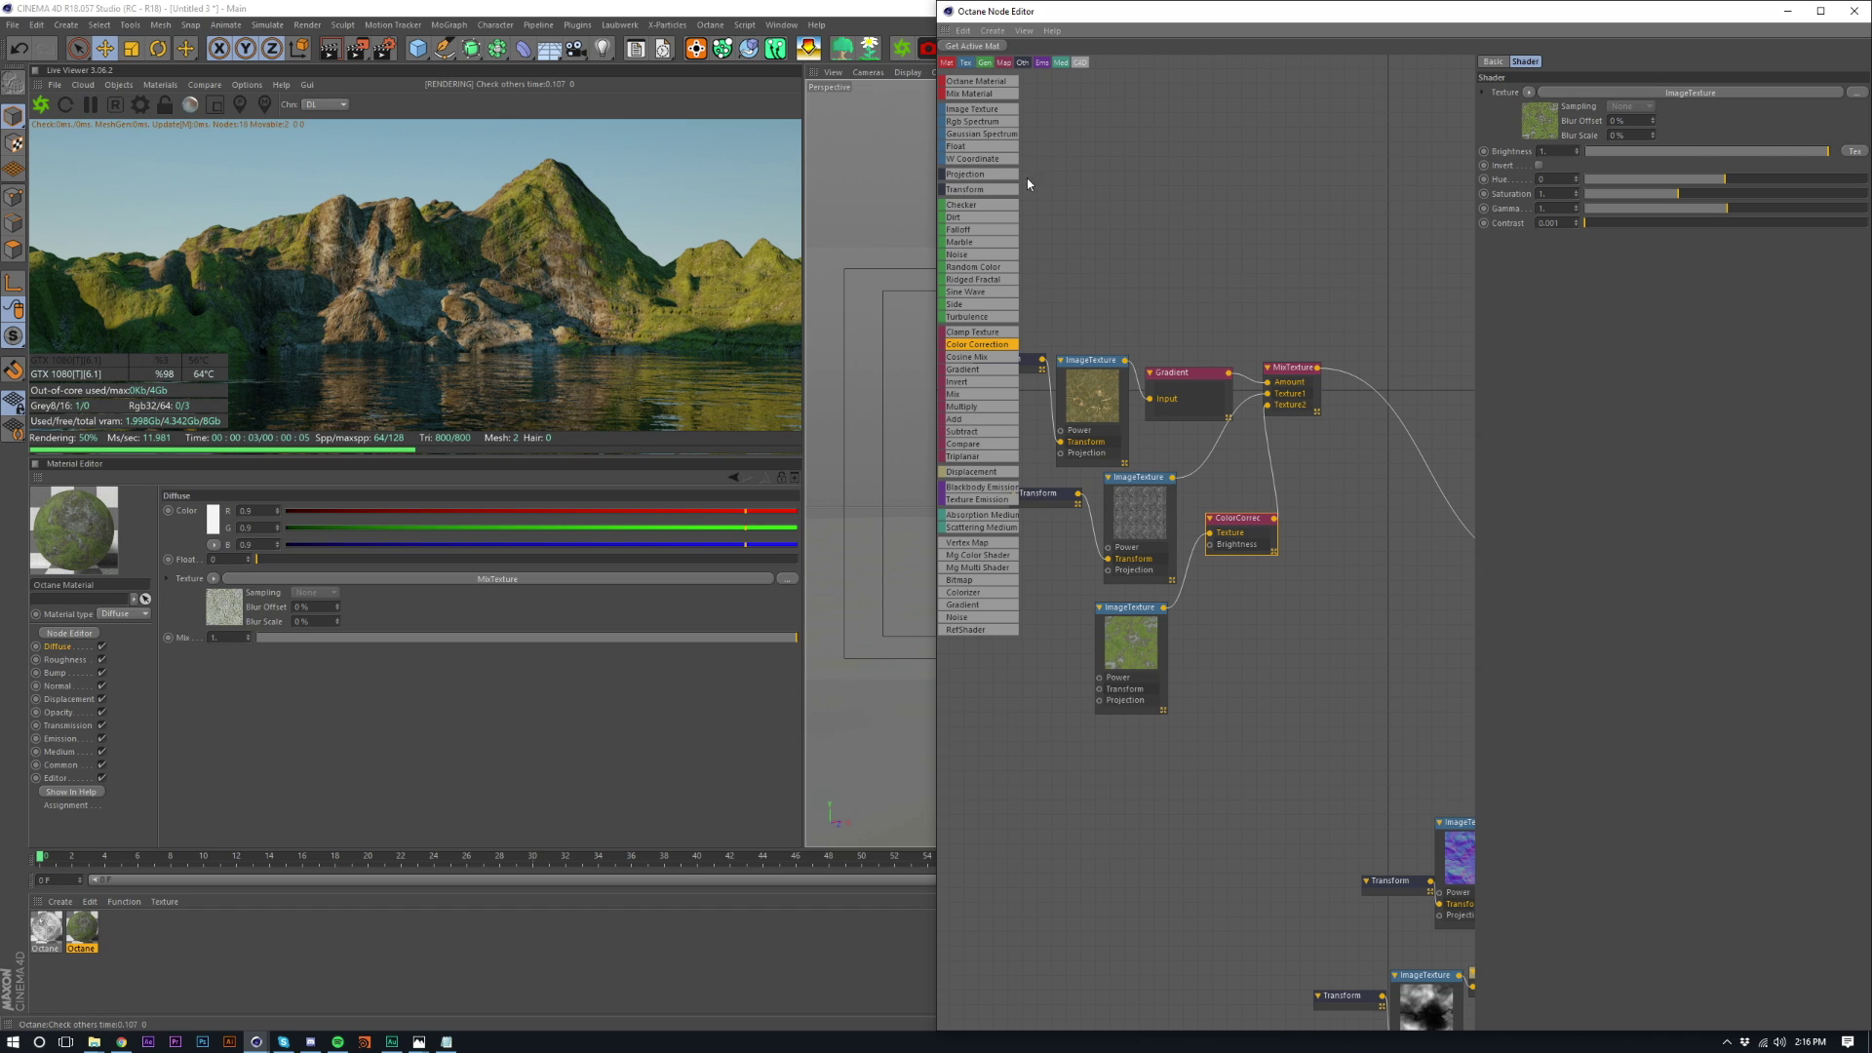
- Add a Transform node to the grass texture, lock its aspect ratio and reduce the uniform scale to about 0.11
drag(969, 188, 1100, 688)
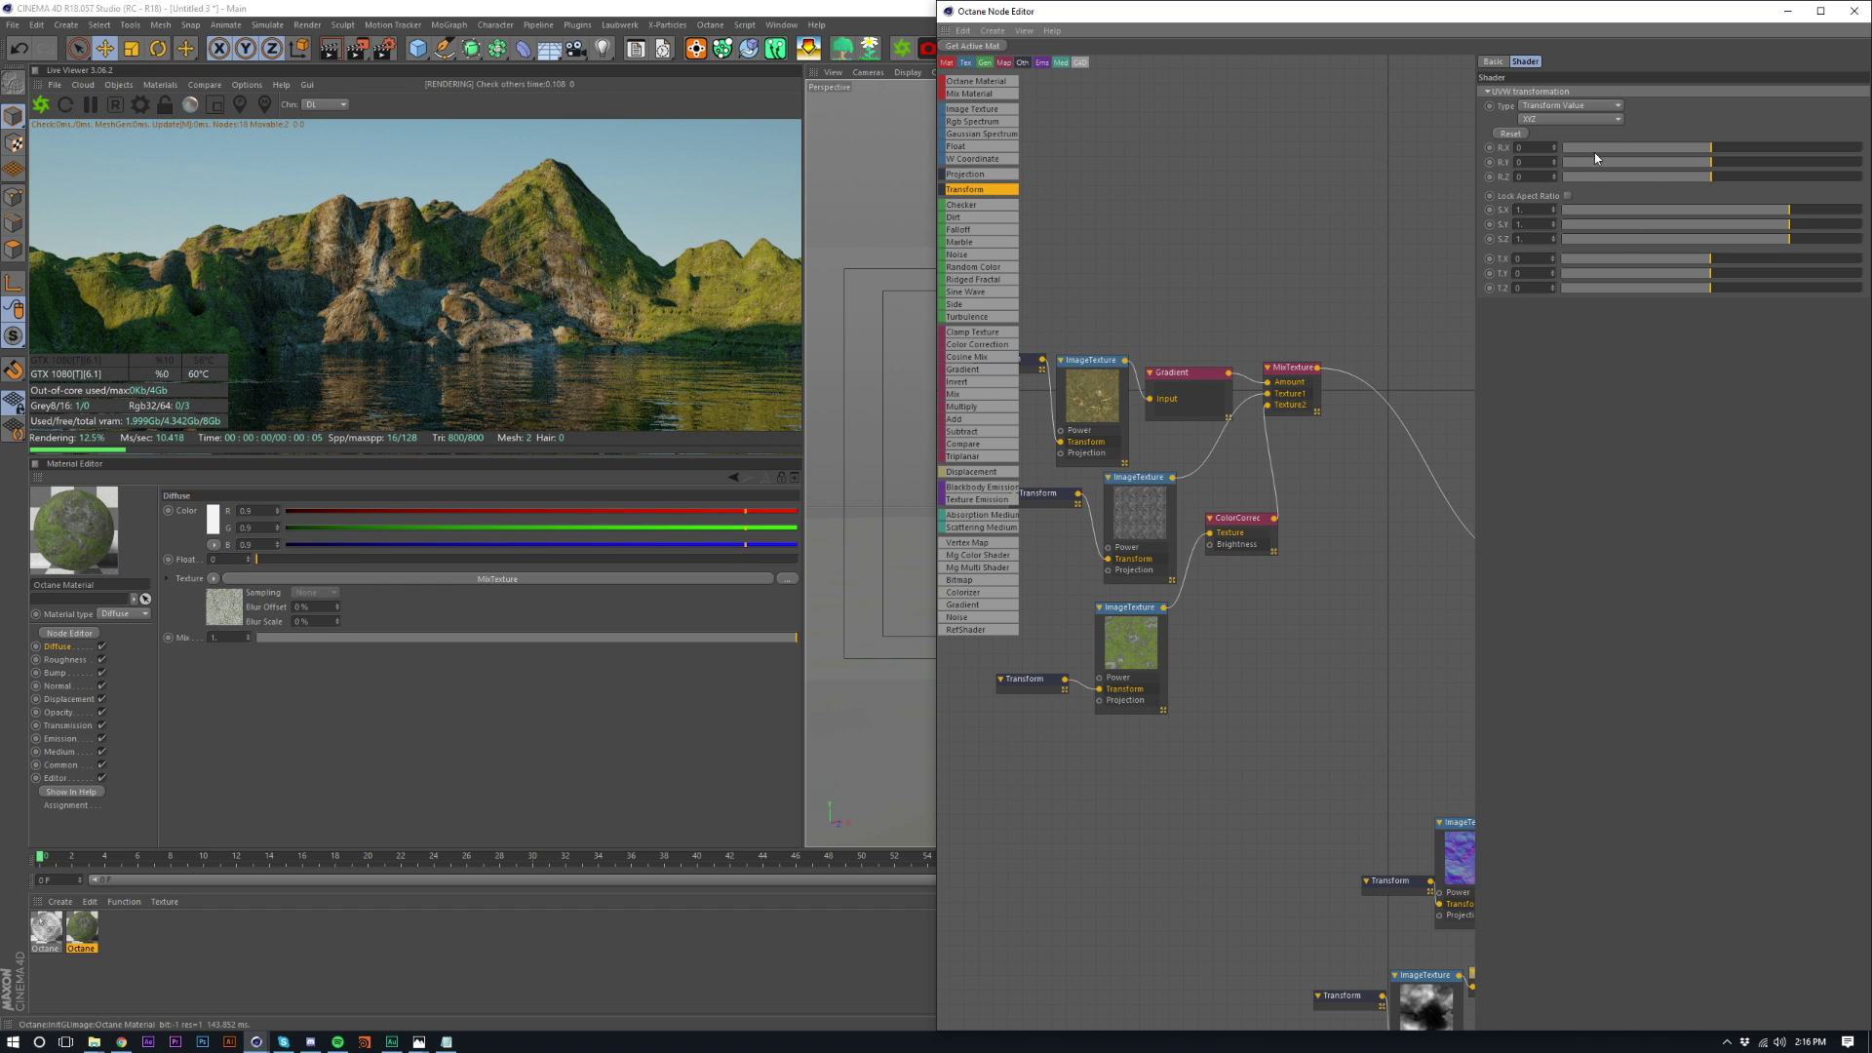
click(1568, 196)
click(1718, 210)
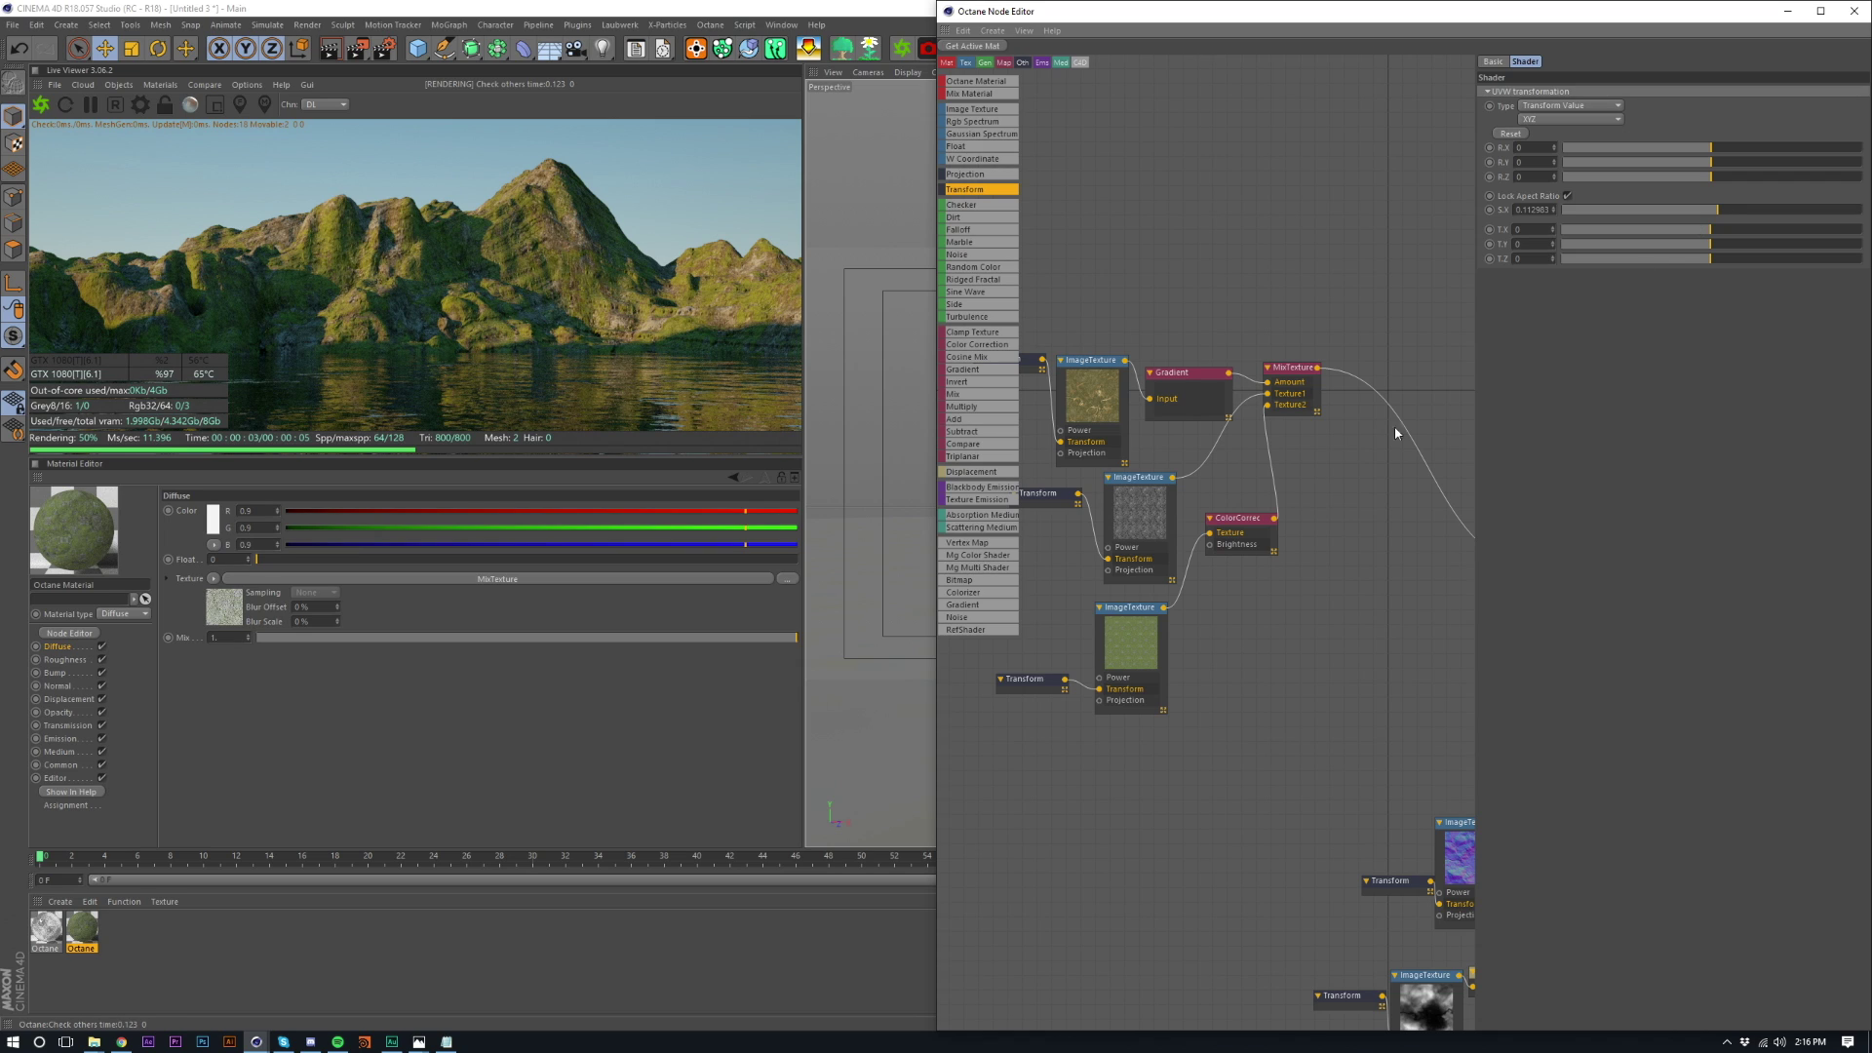
- Set the grass Color Correction's saturation to 0.6 and raise its gamma to about 1.29
click(1217, 513)
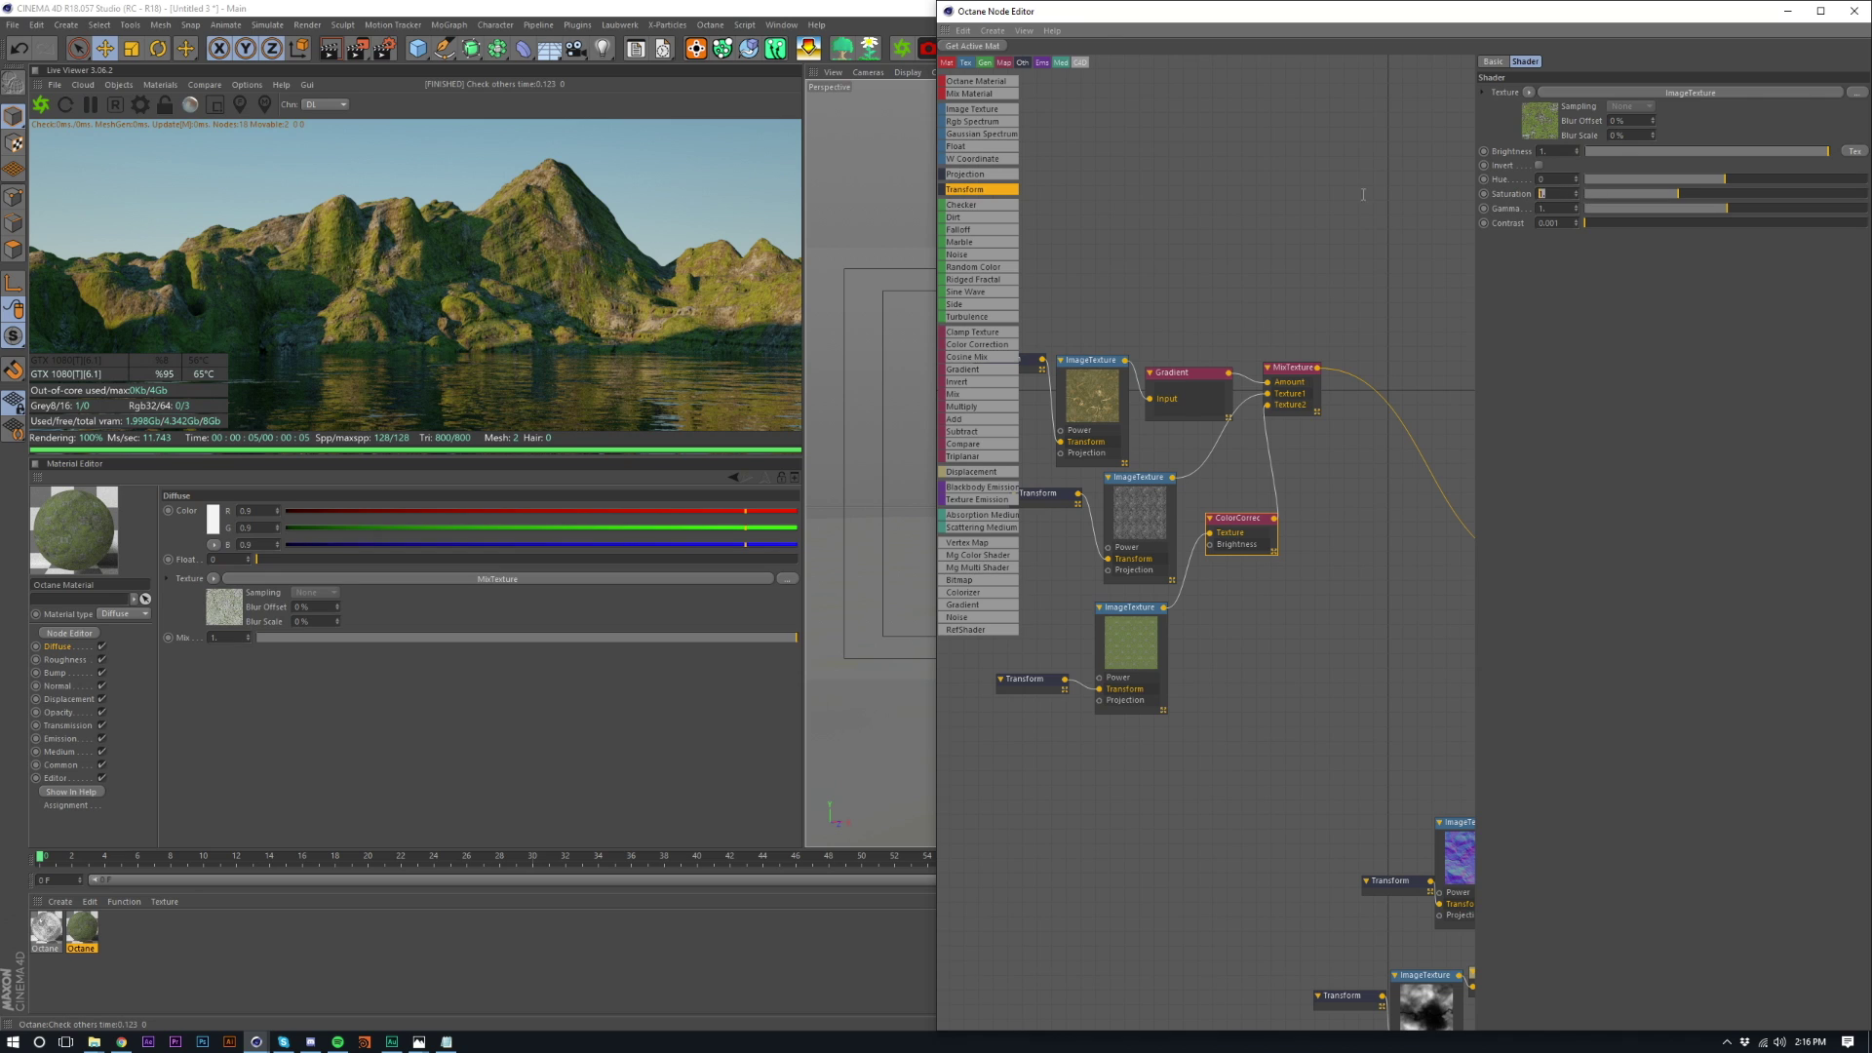
text(0.6)
key(Return)
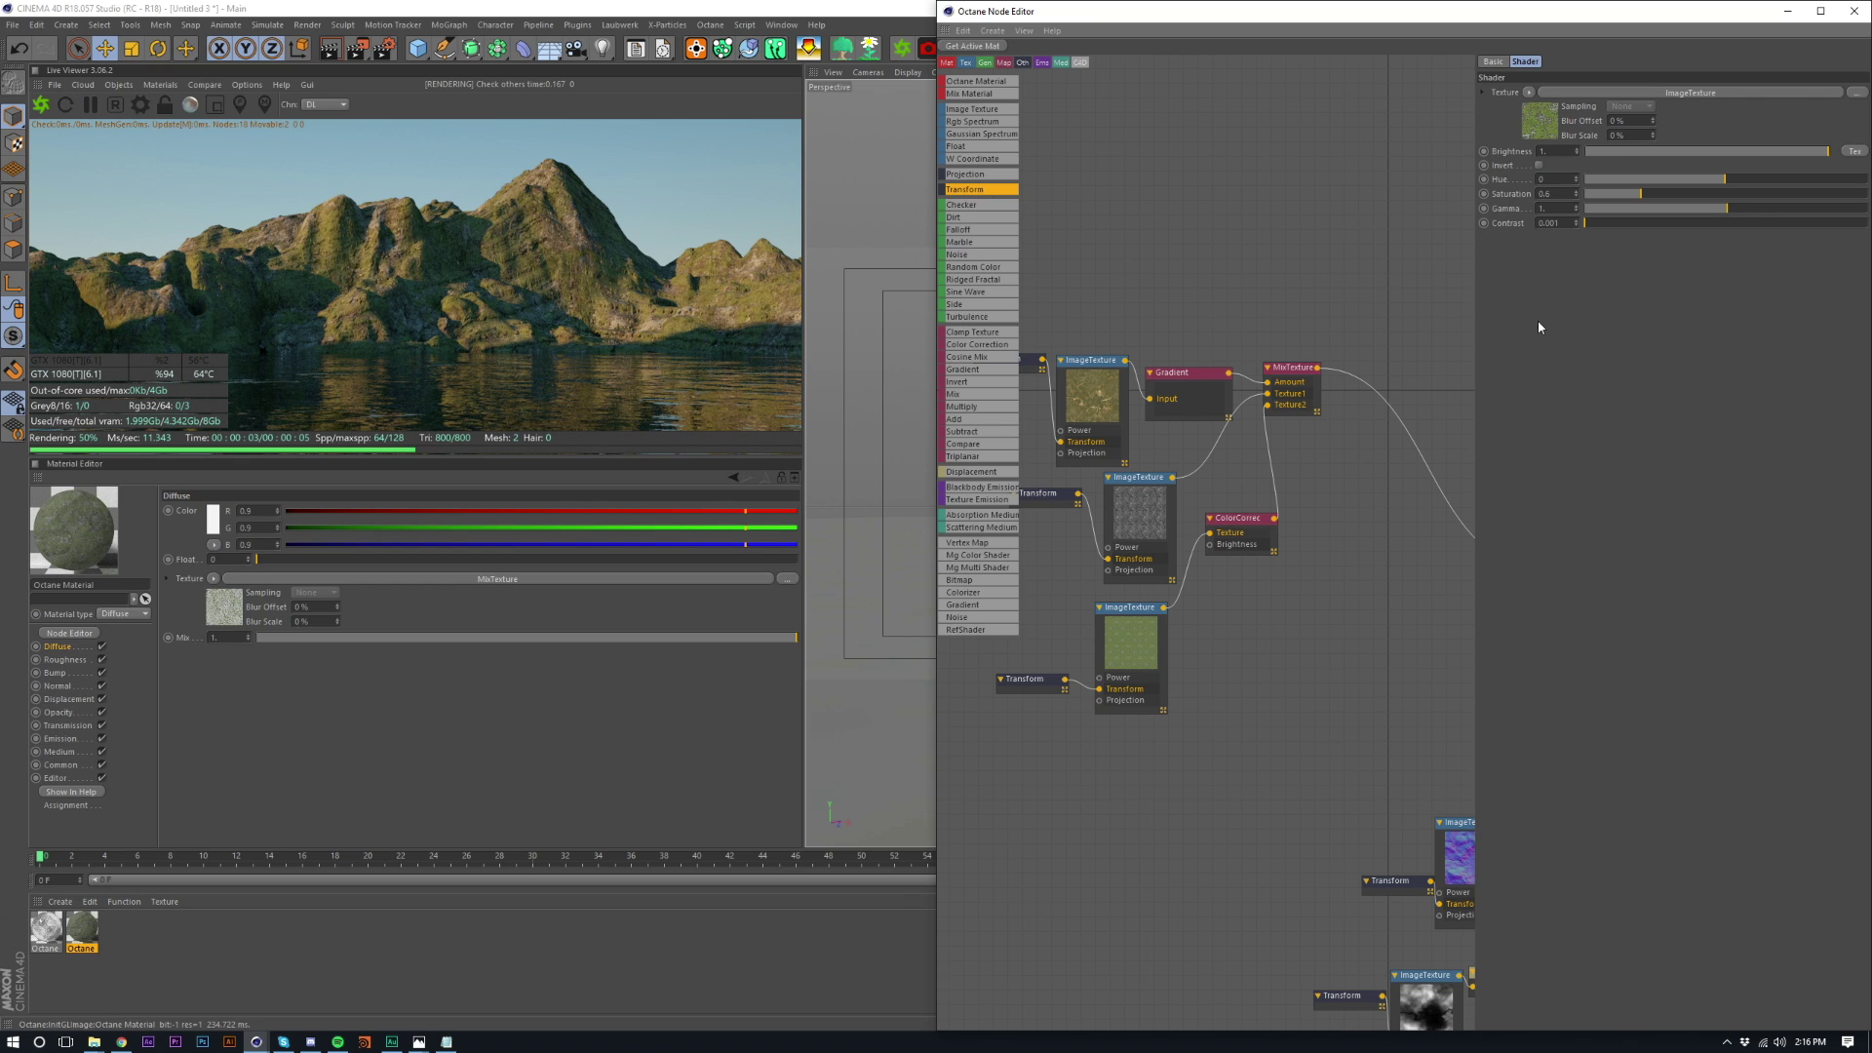
drag(1757, 211, 1737, 212)
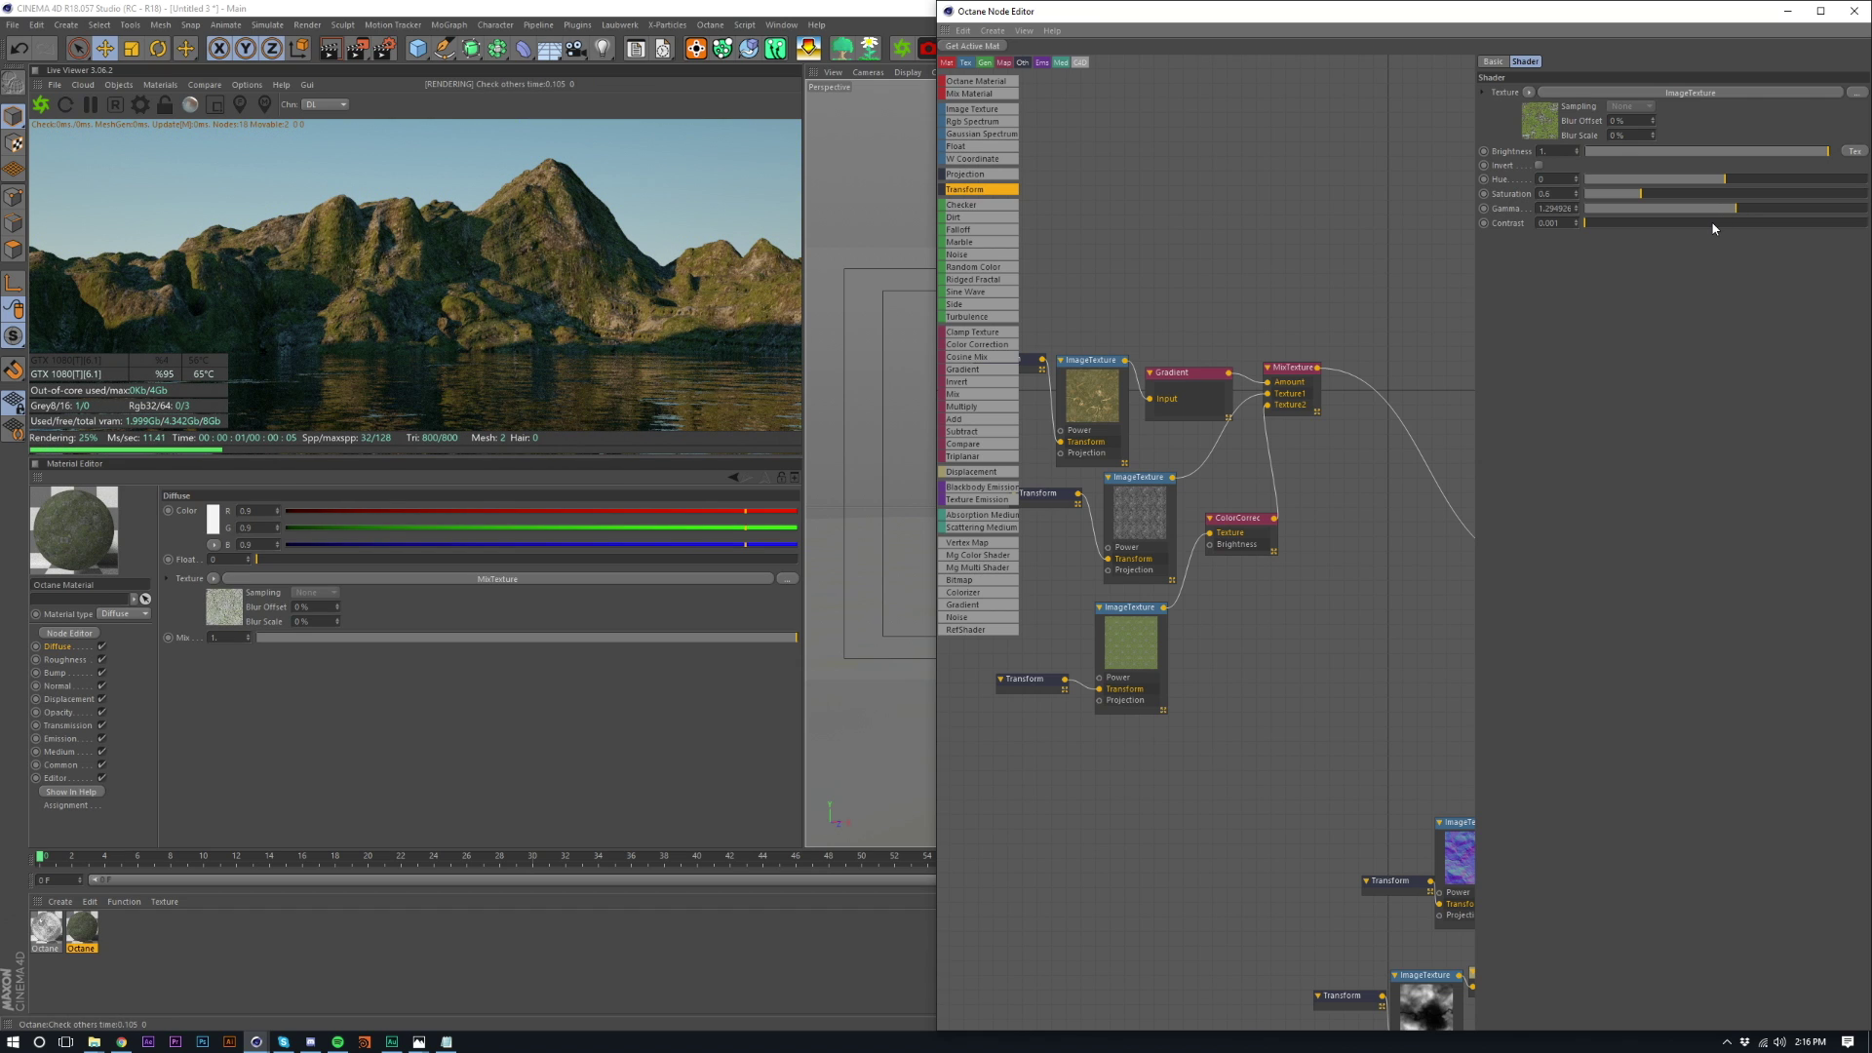
- Raise the grass Color Correction's contrast to about 0.59 and the grass Transform's uniform scale to about 0.168
mouse_move(1692, 222)
mouse_down()
mouse_move(1742, 227)
mouse_move(1717, 223)
mouse_up()
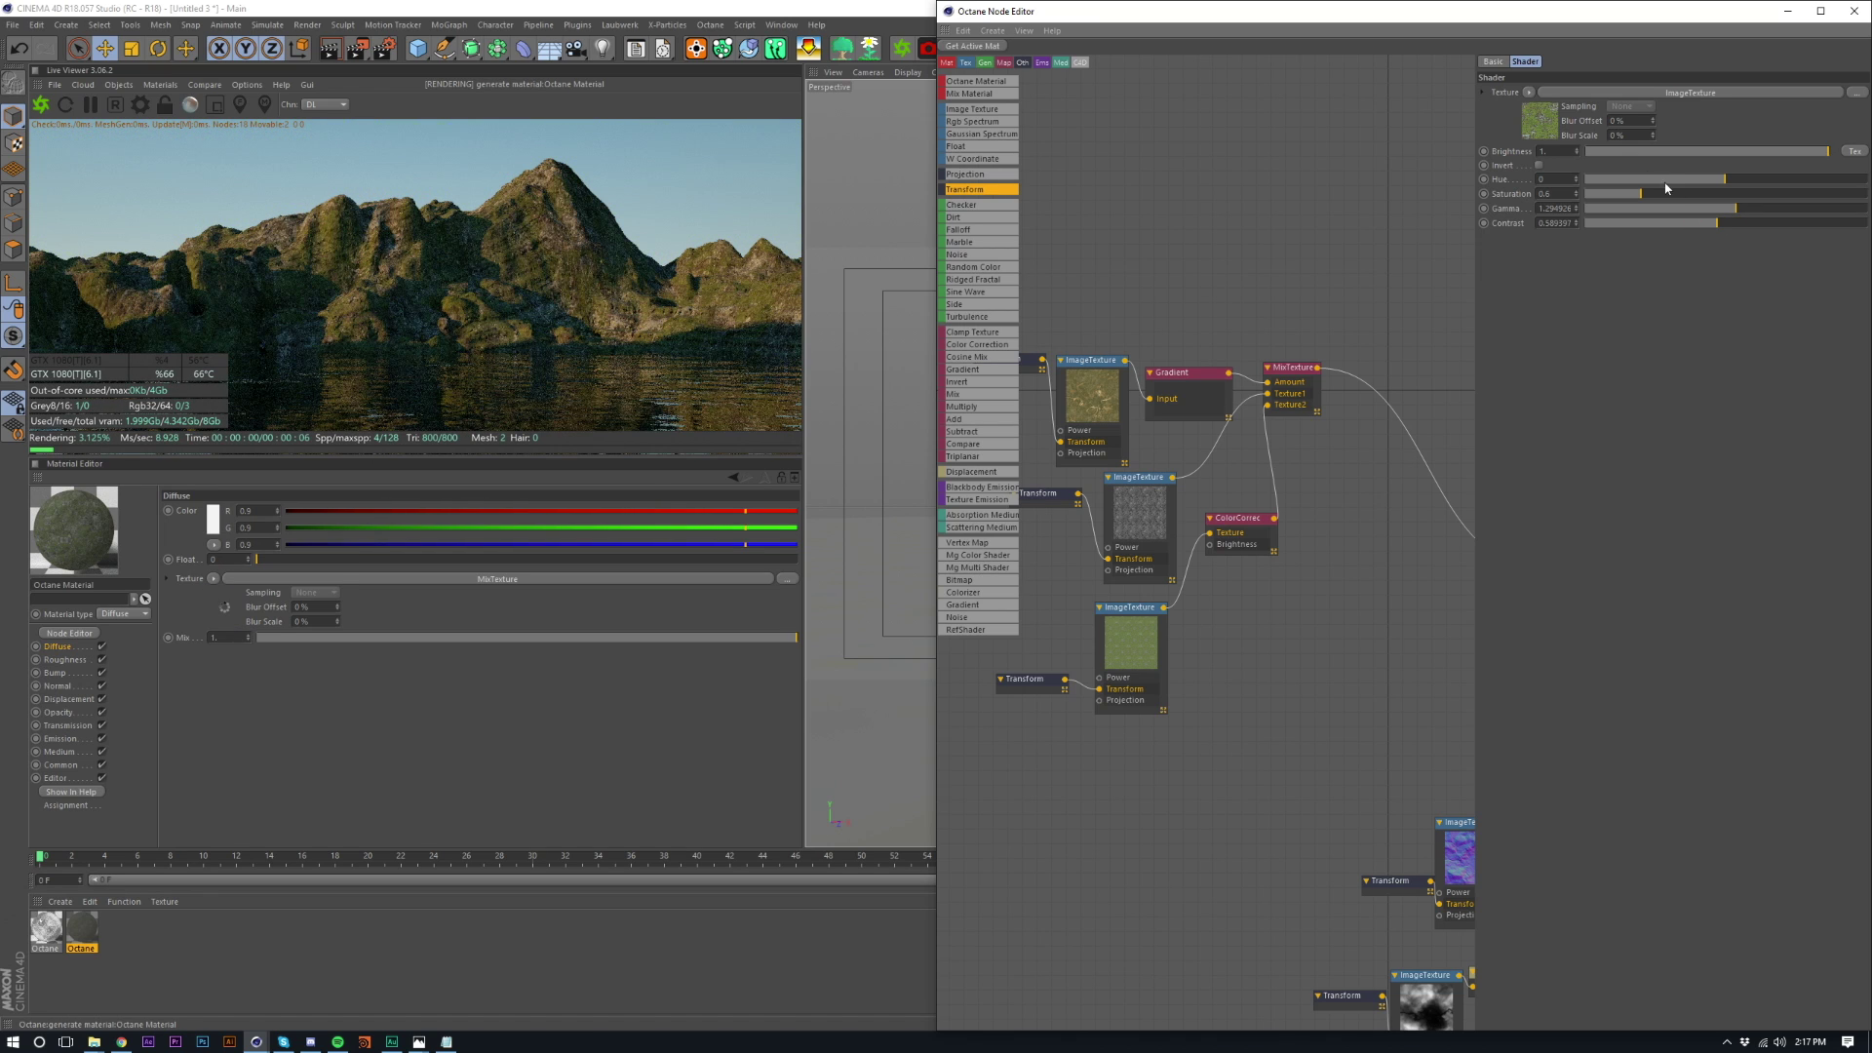
key(Return)
click(1024, 680)
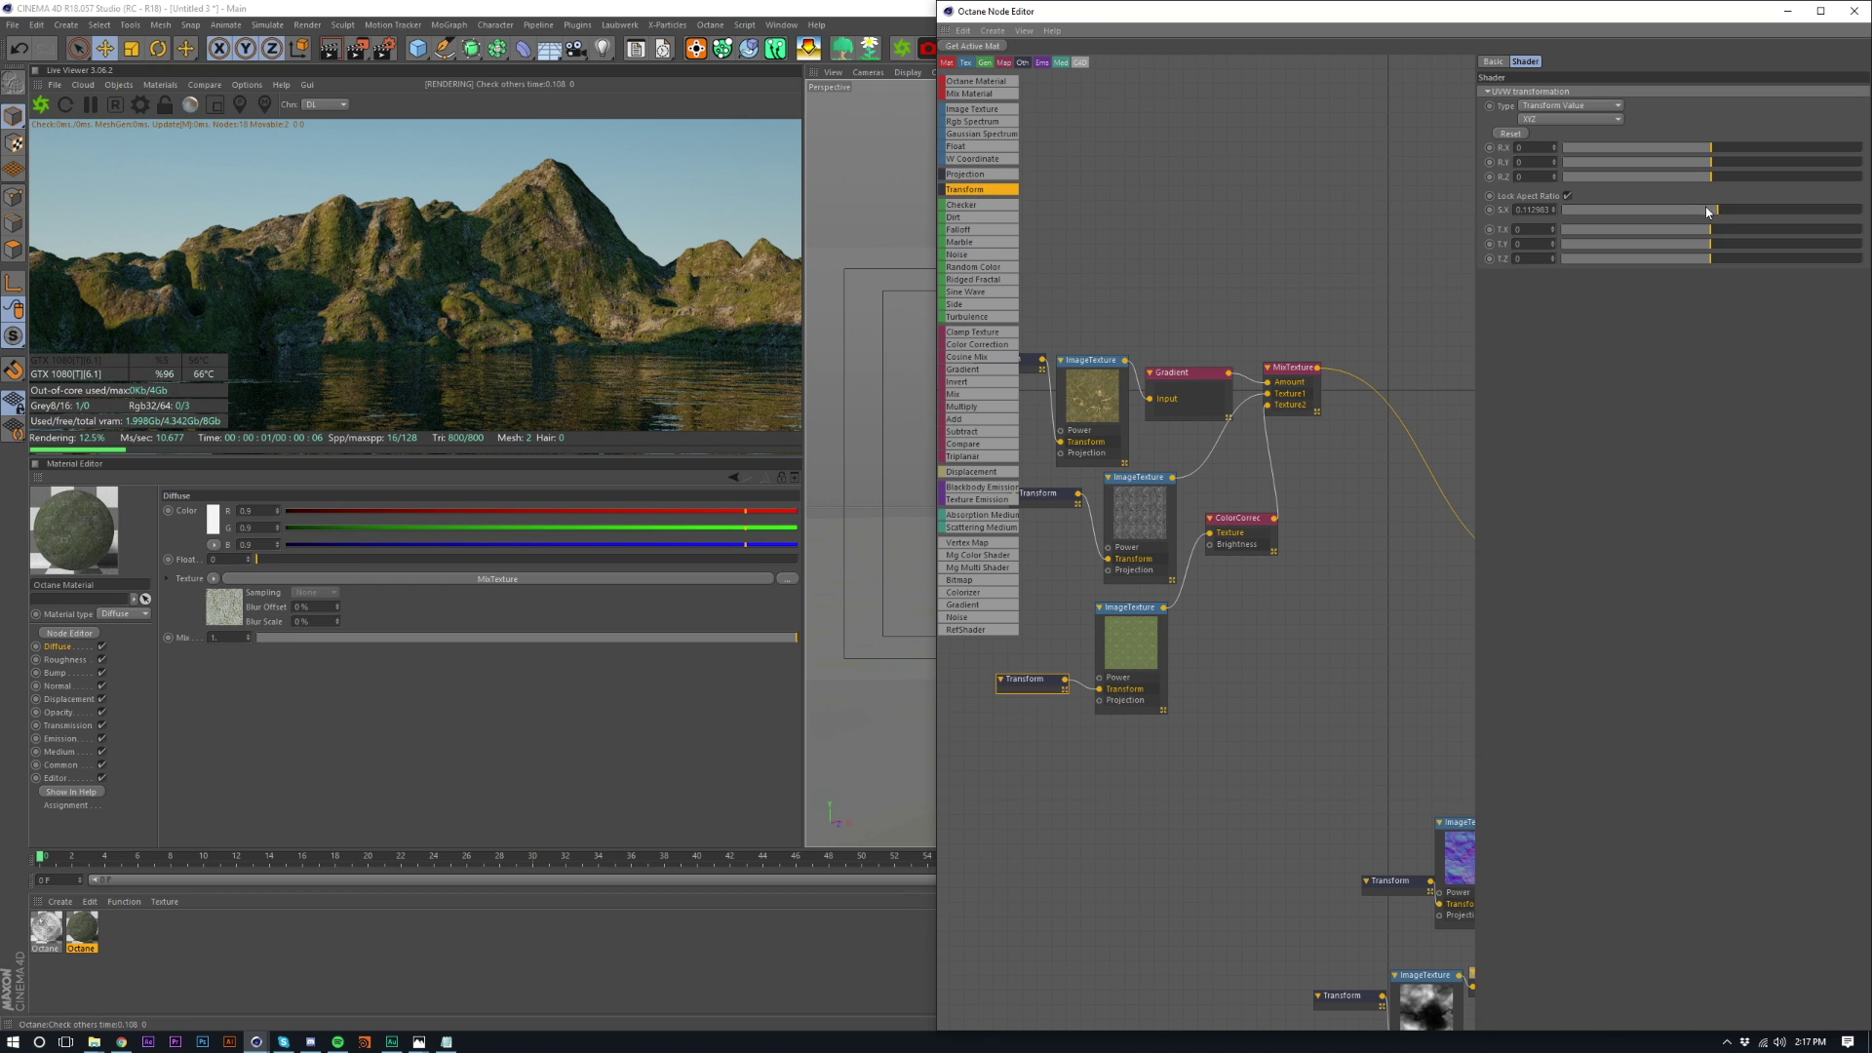
drag(1708, 212, 1733, 216)
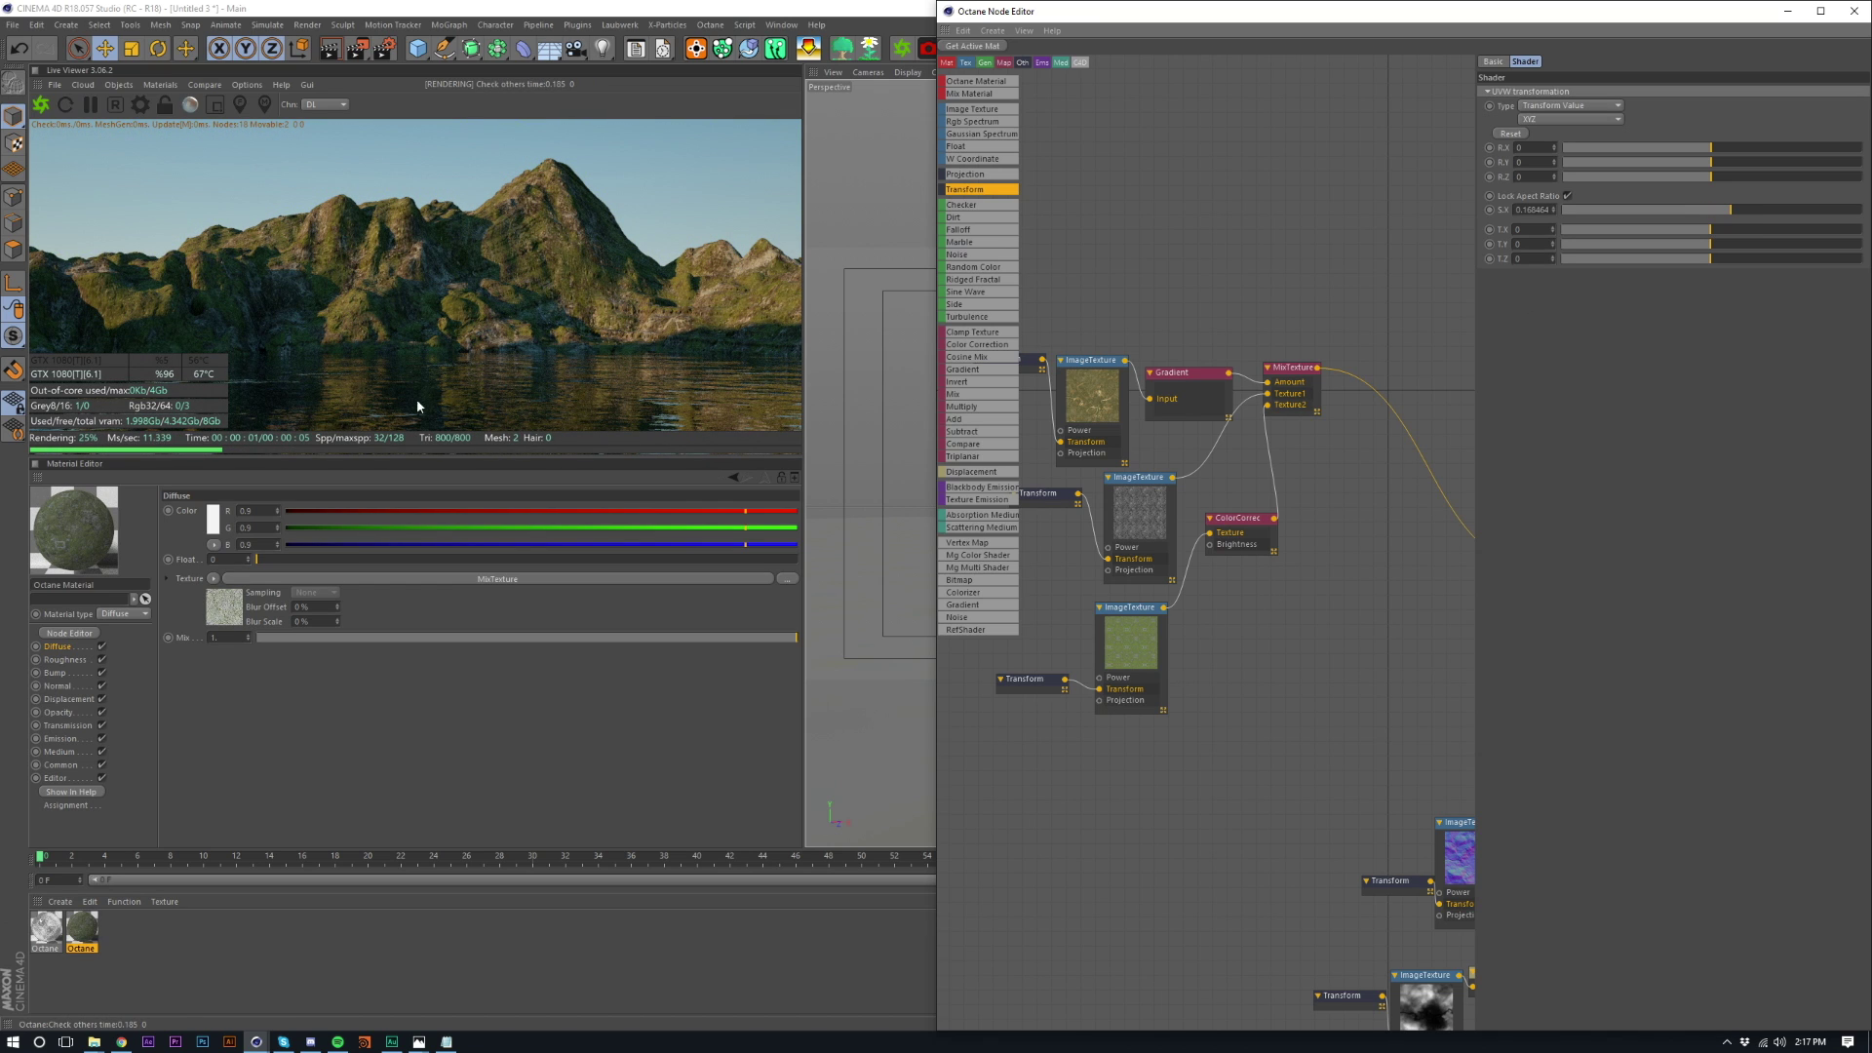
- Darken the Gradient's grey knot to black at about 37.6 % and move the white knot to 0 %
middle_drag(1273, 681, 1218, 651)
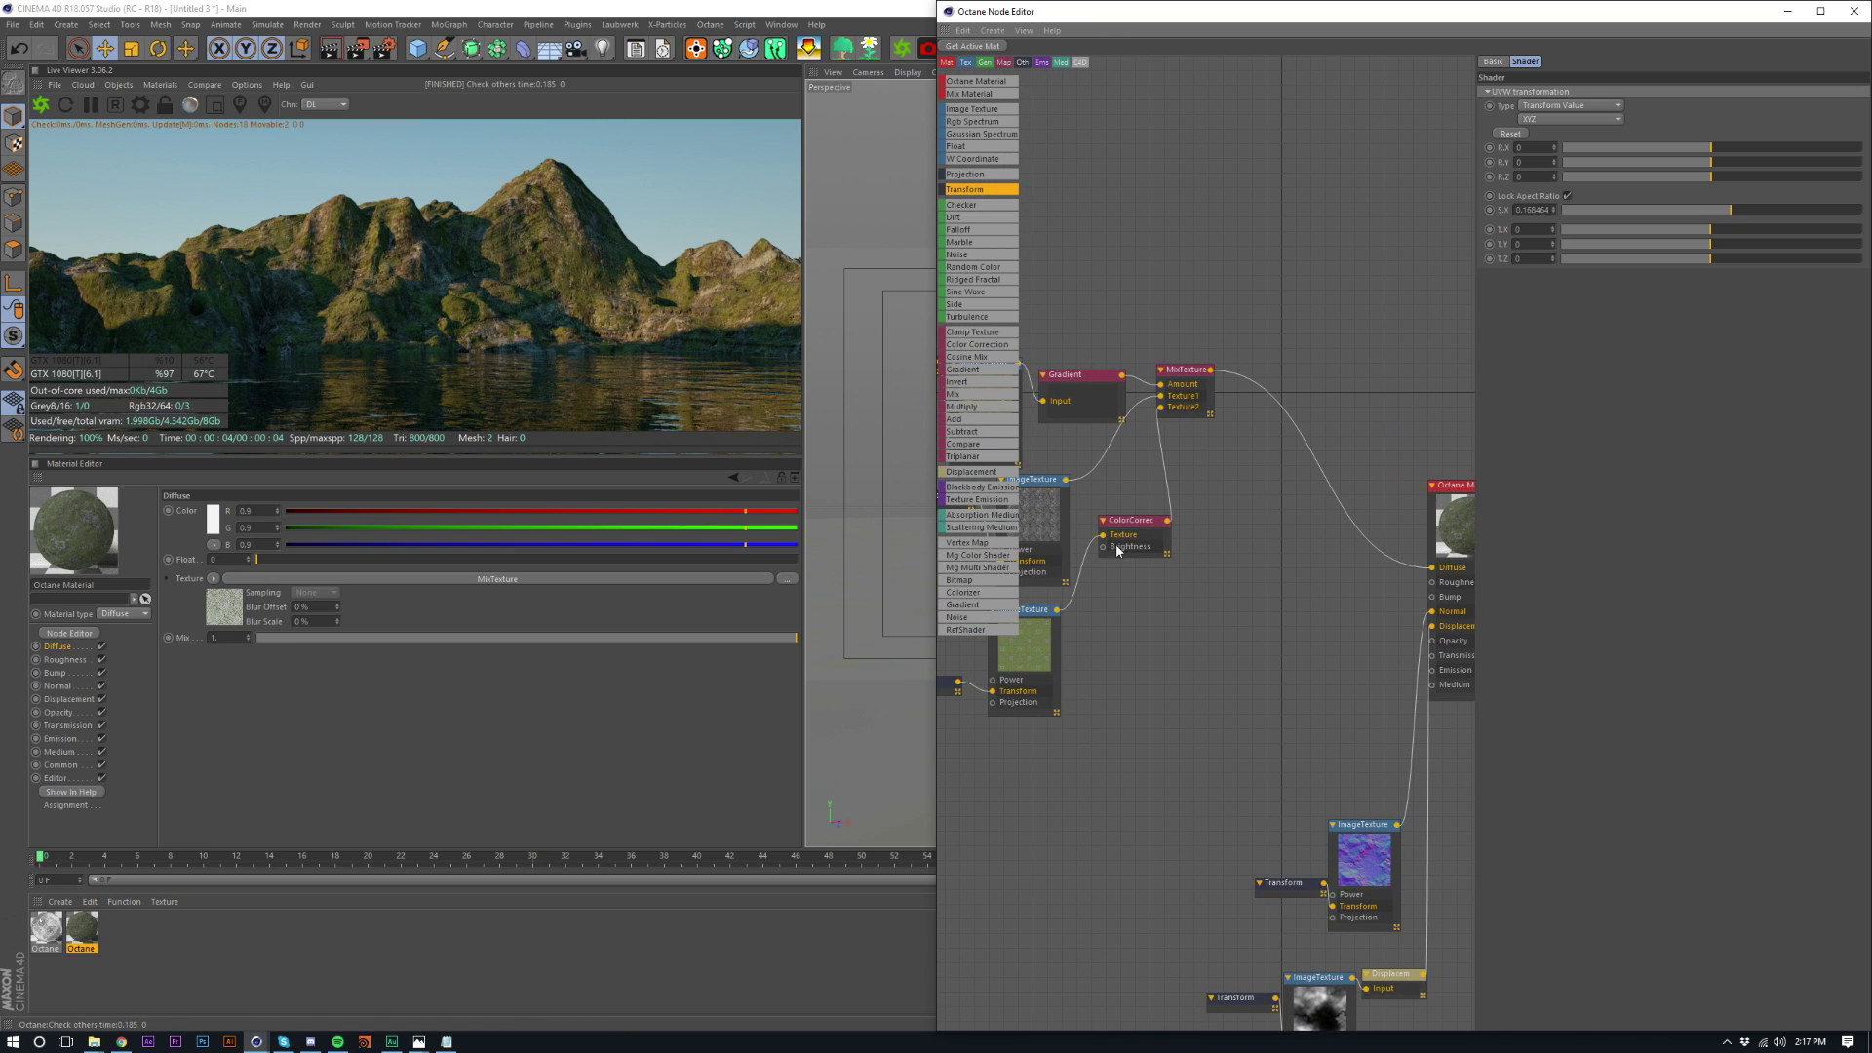
click(1090, 388)
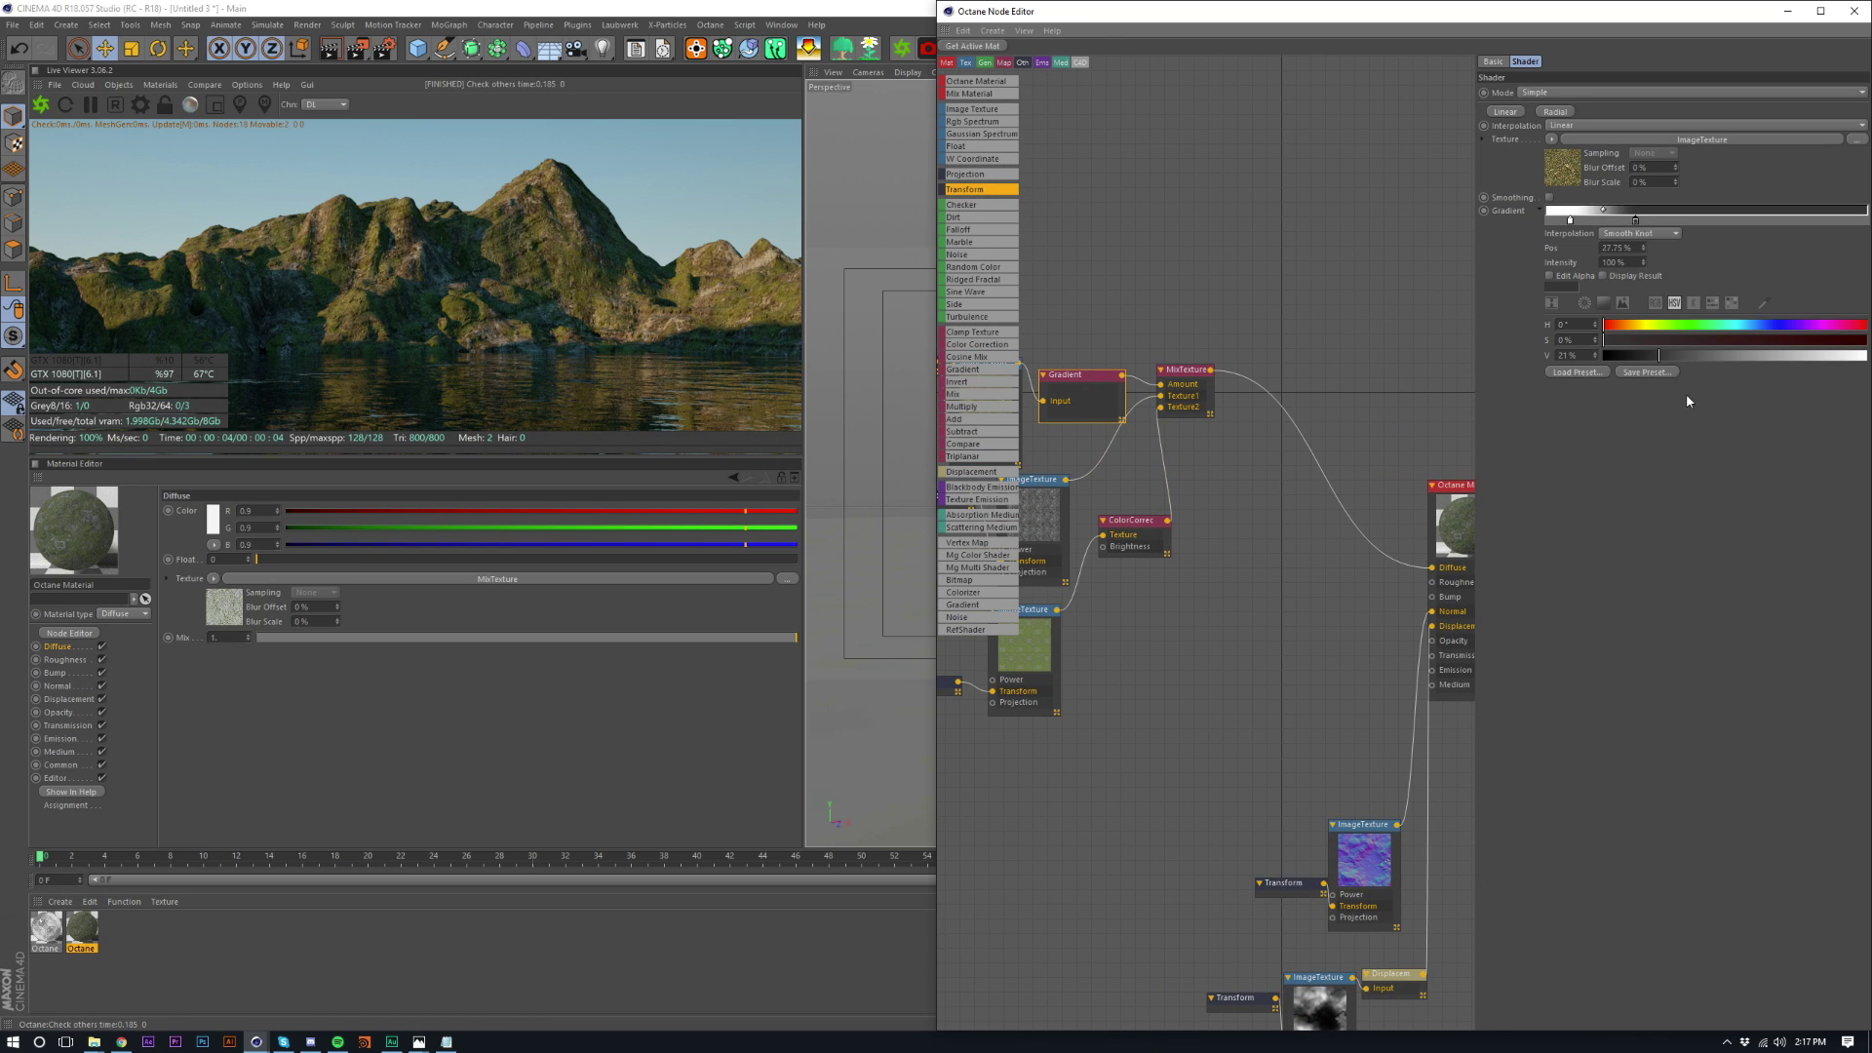
drag(1655, 359, 1603, 357)
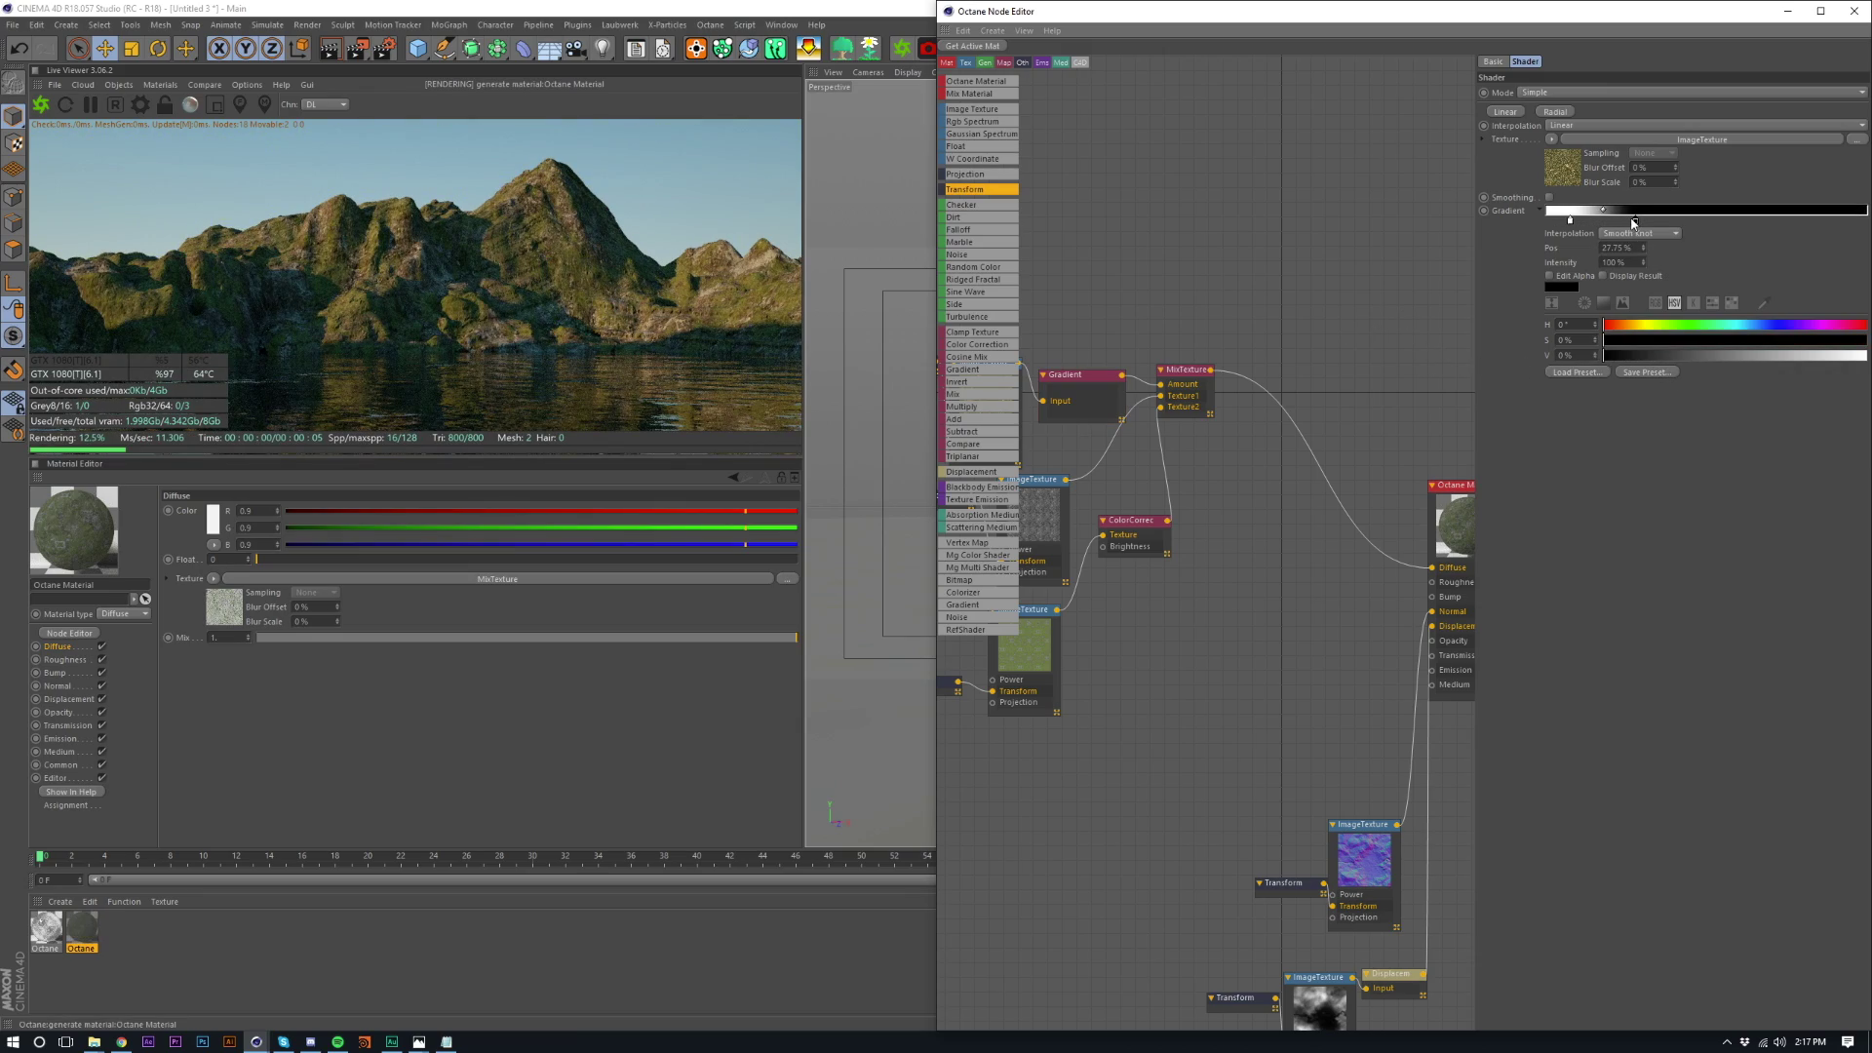
drag(1635, 221, 1688, 226)
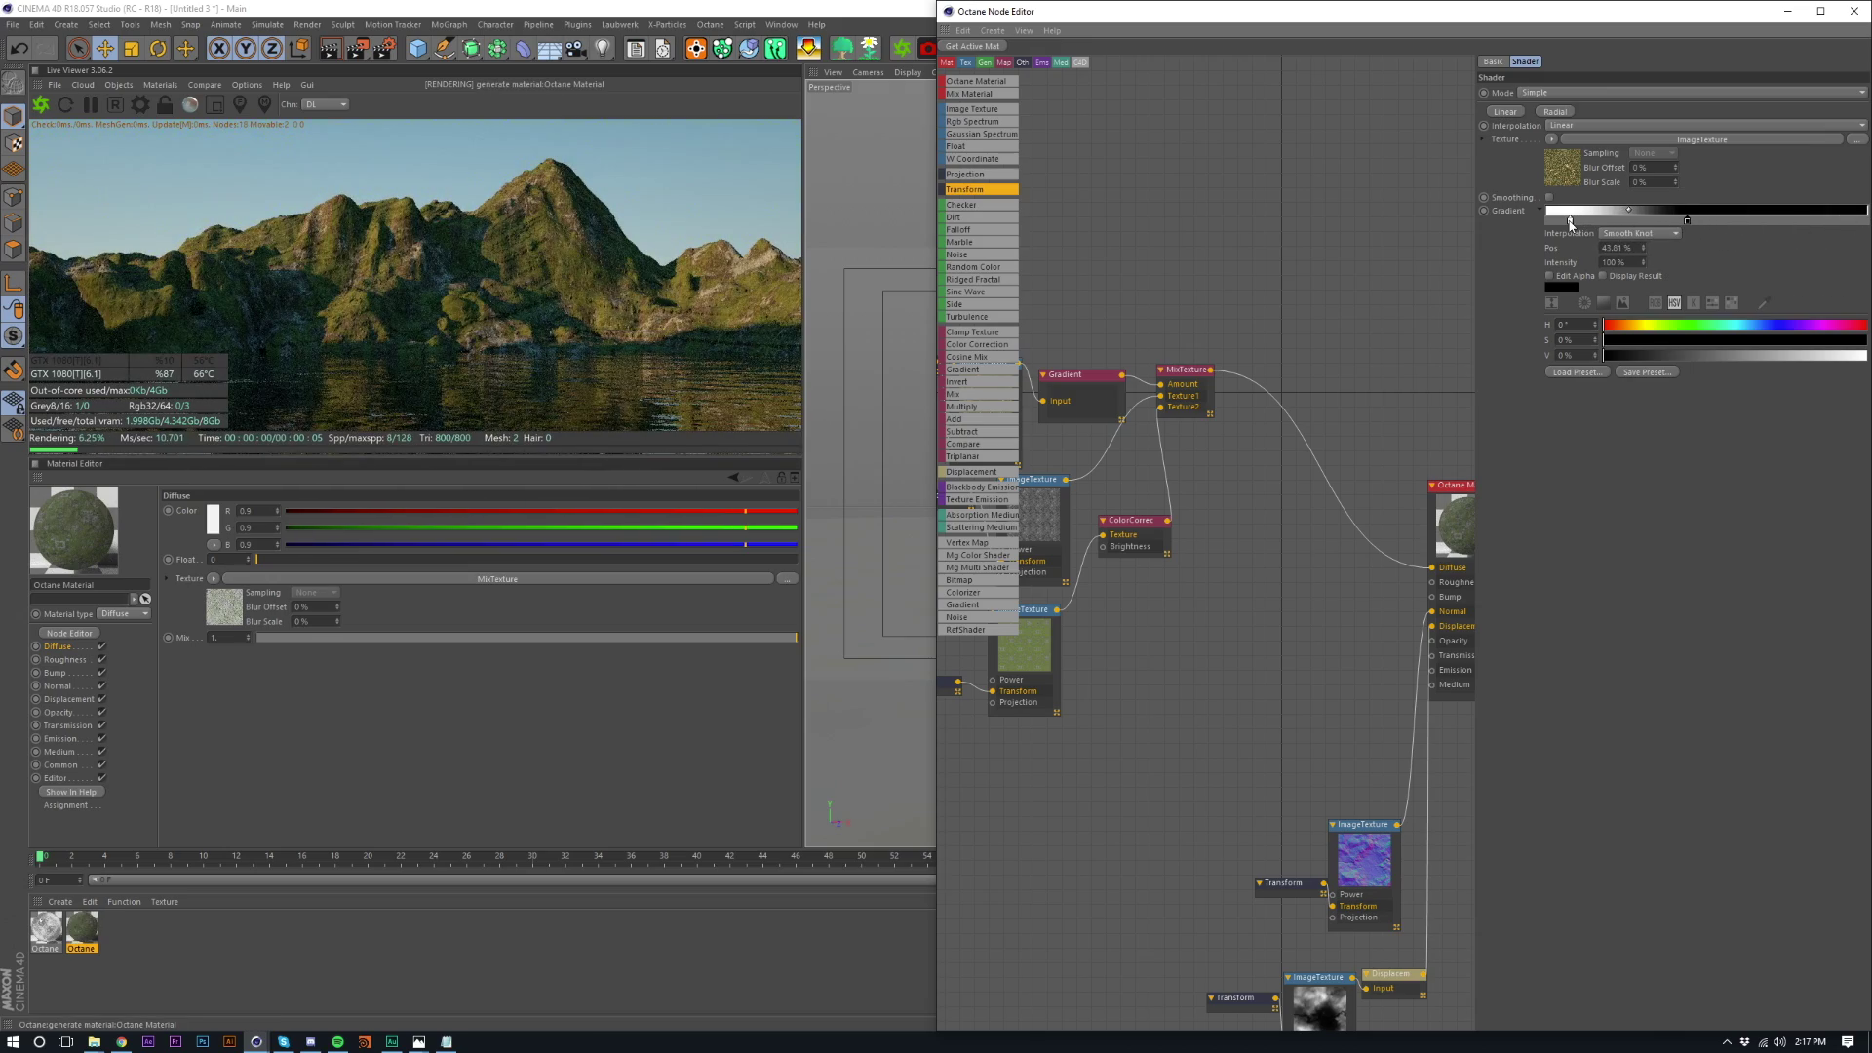
drag(1570, 221, 1535, 219)
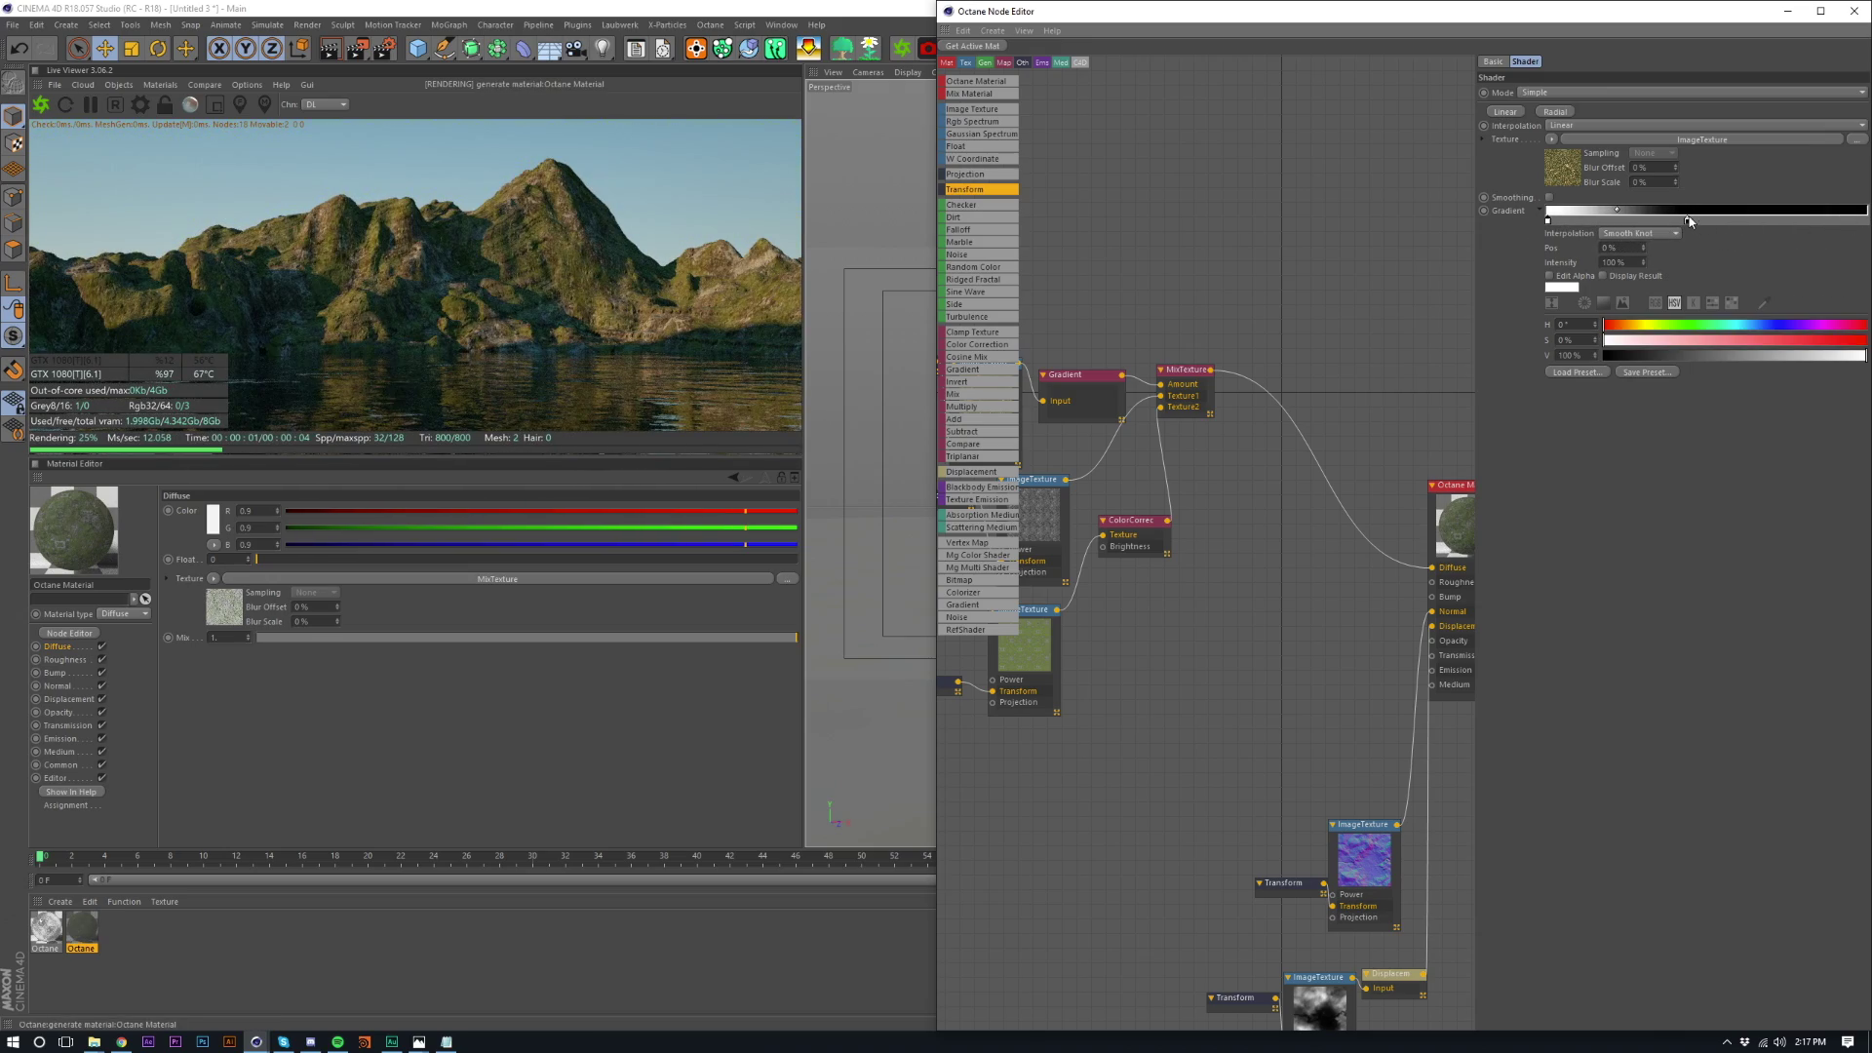
click(1655, 221)
drag(1687, 222, 1646, 222)
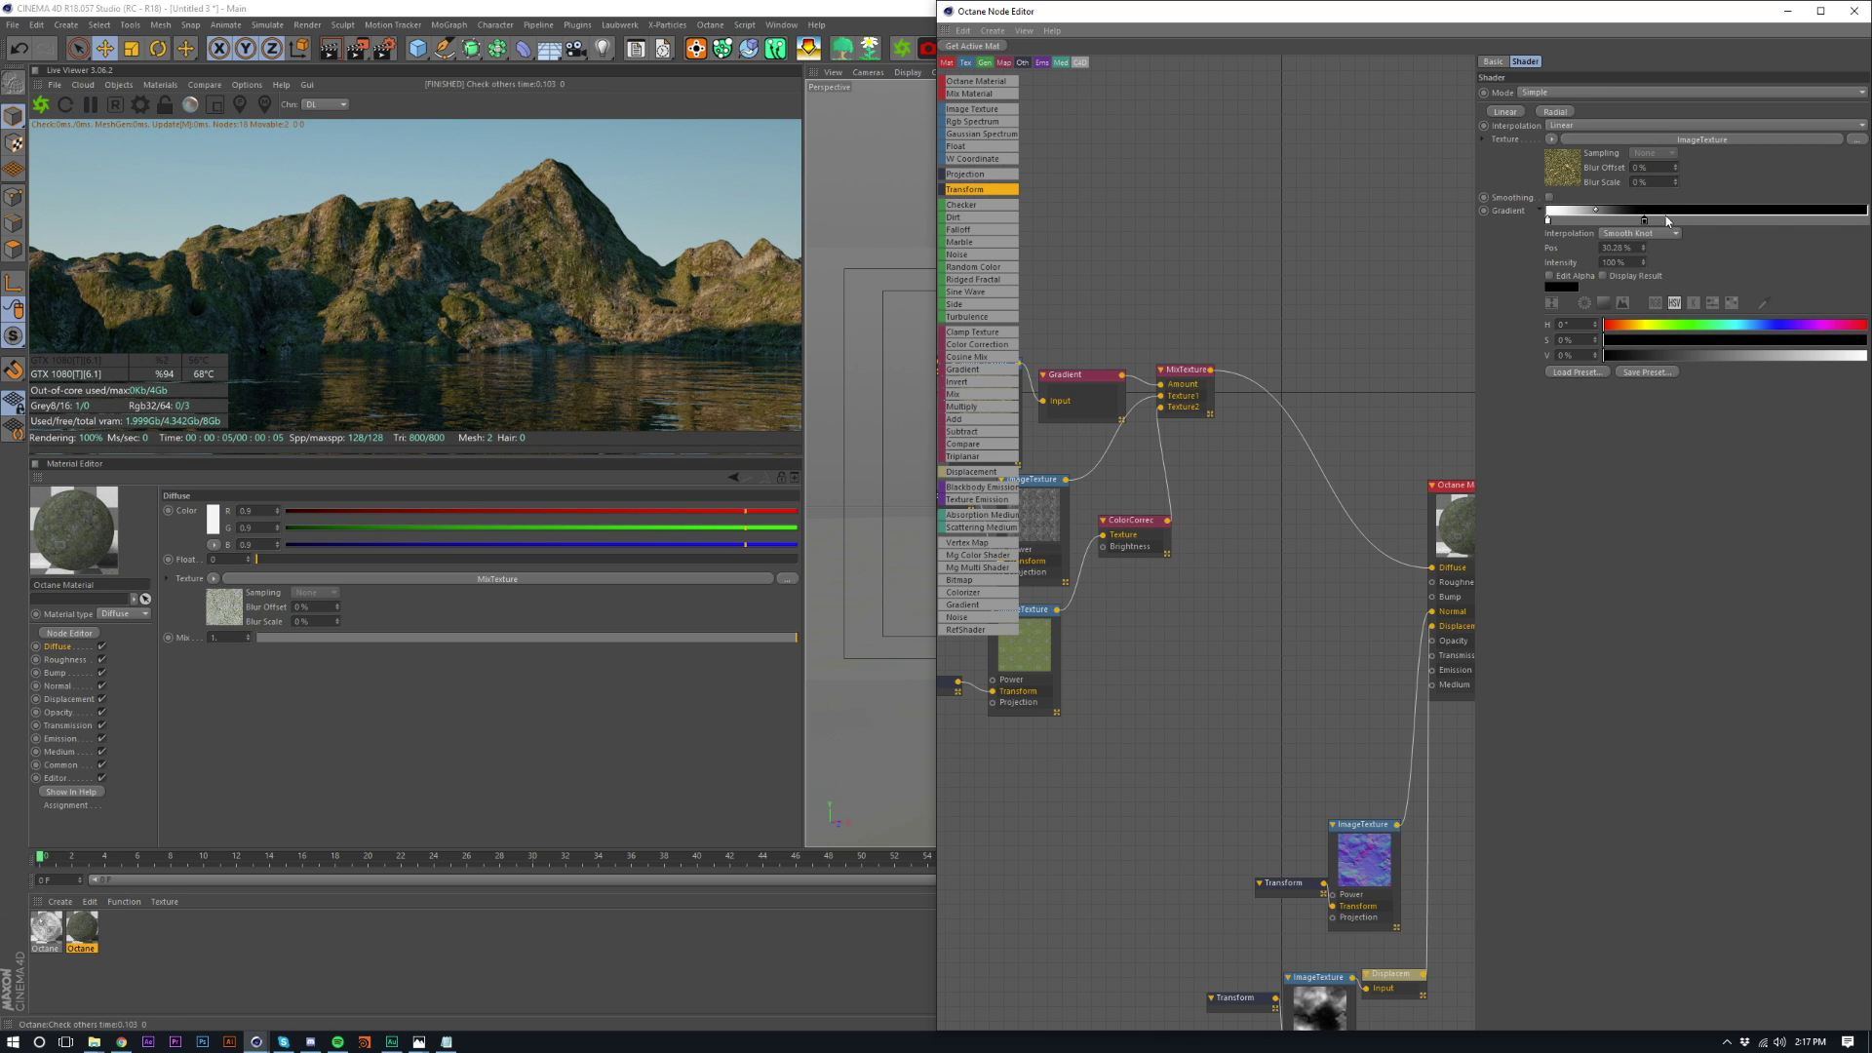
drag(1647, 220, 1667, 223)
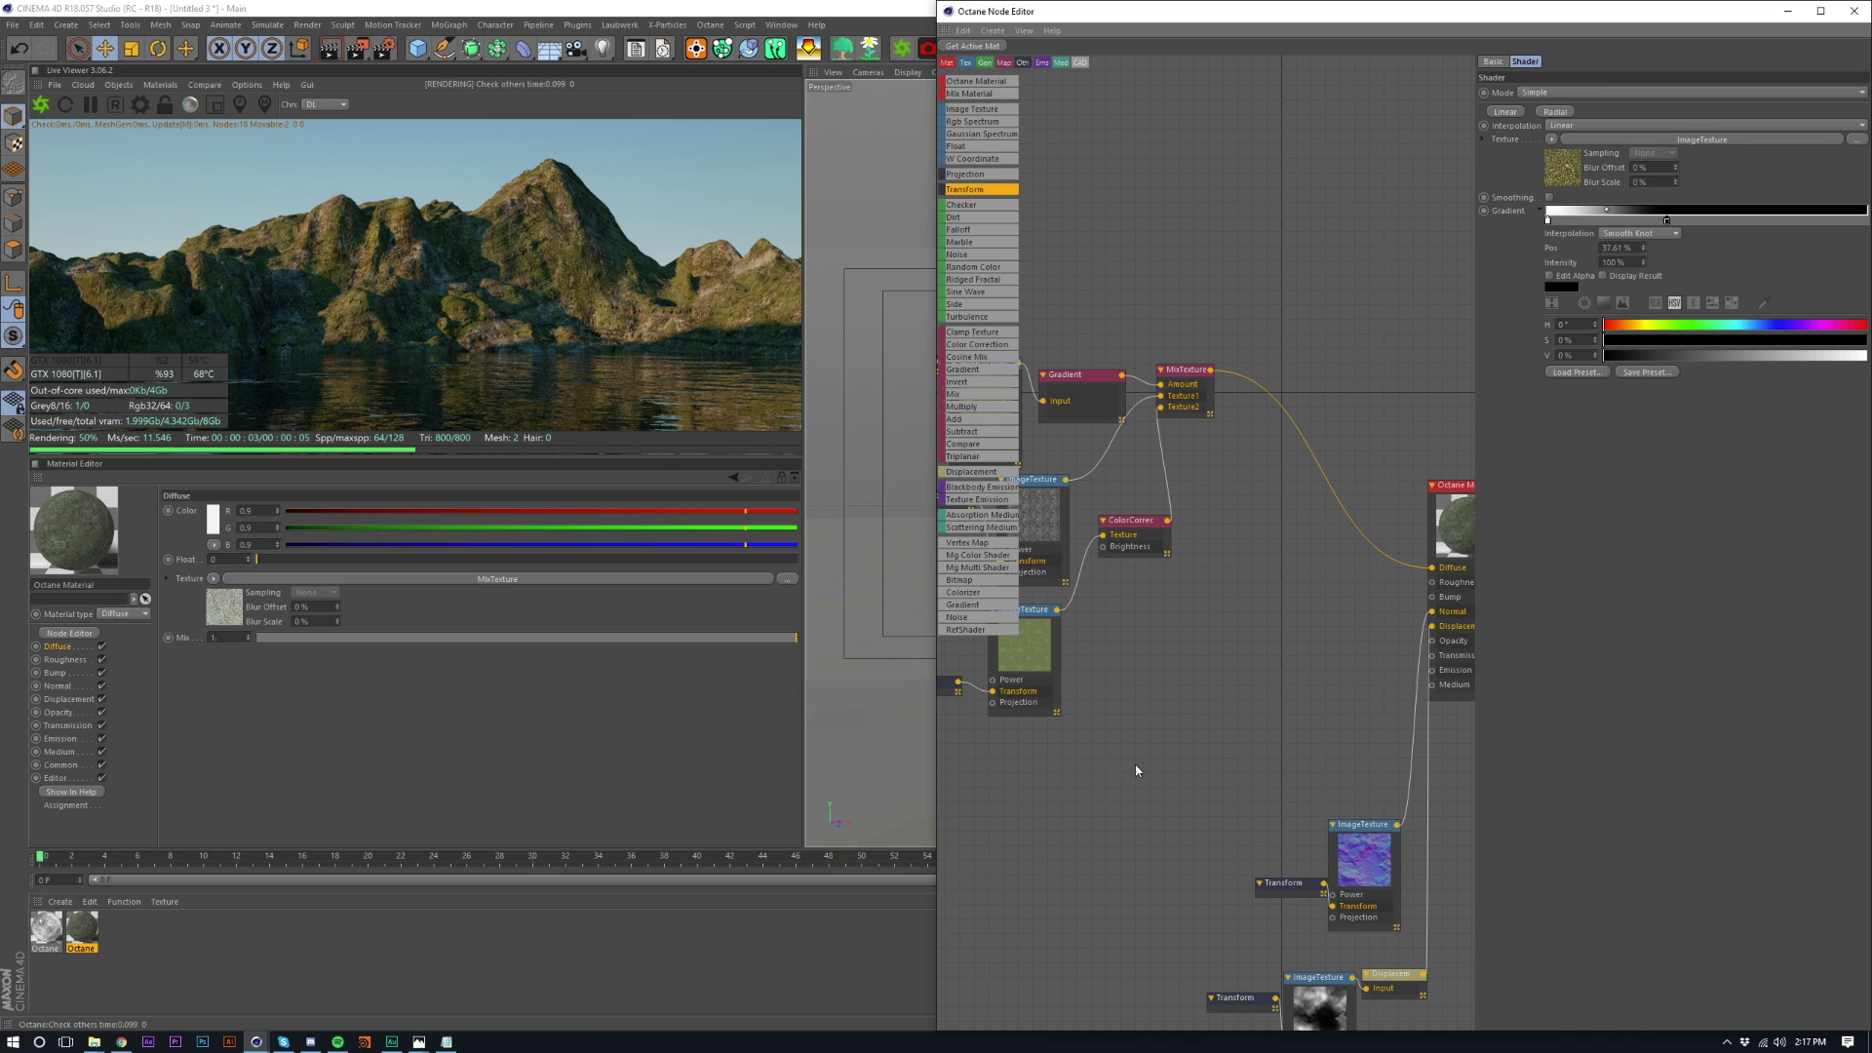
- Add a second Mix node and connect the first Mix node's output to its Texture1
middle_drag(1221, 708, 1154, 721)
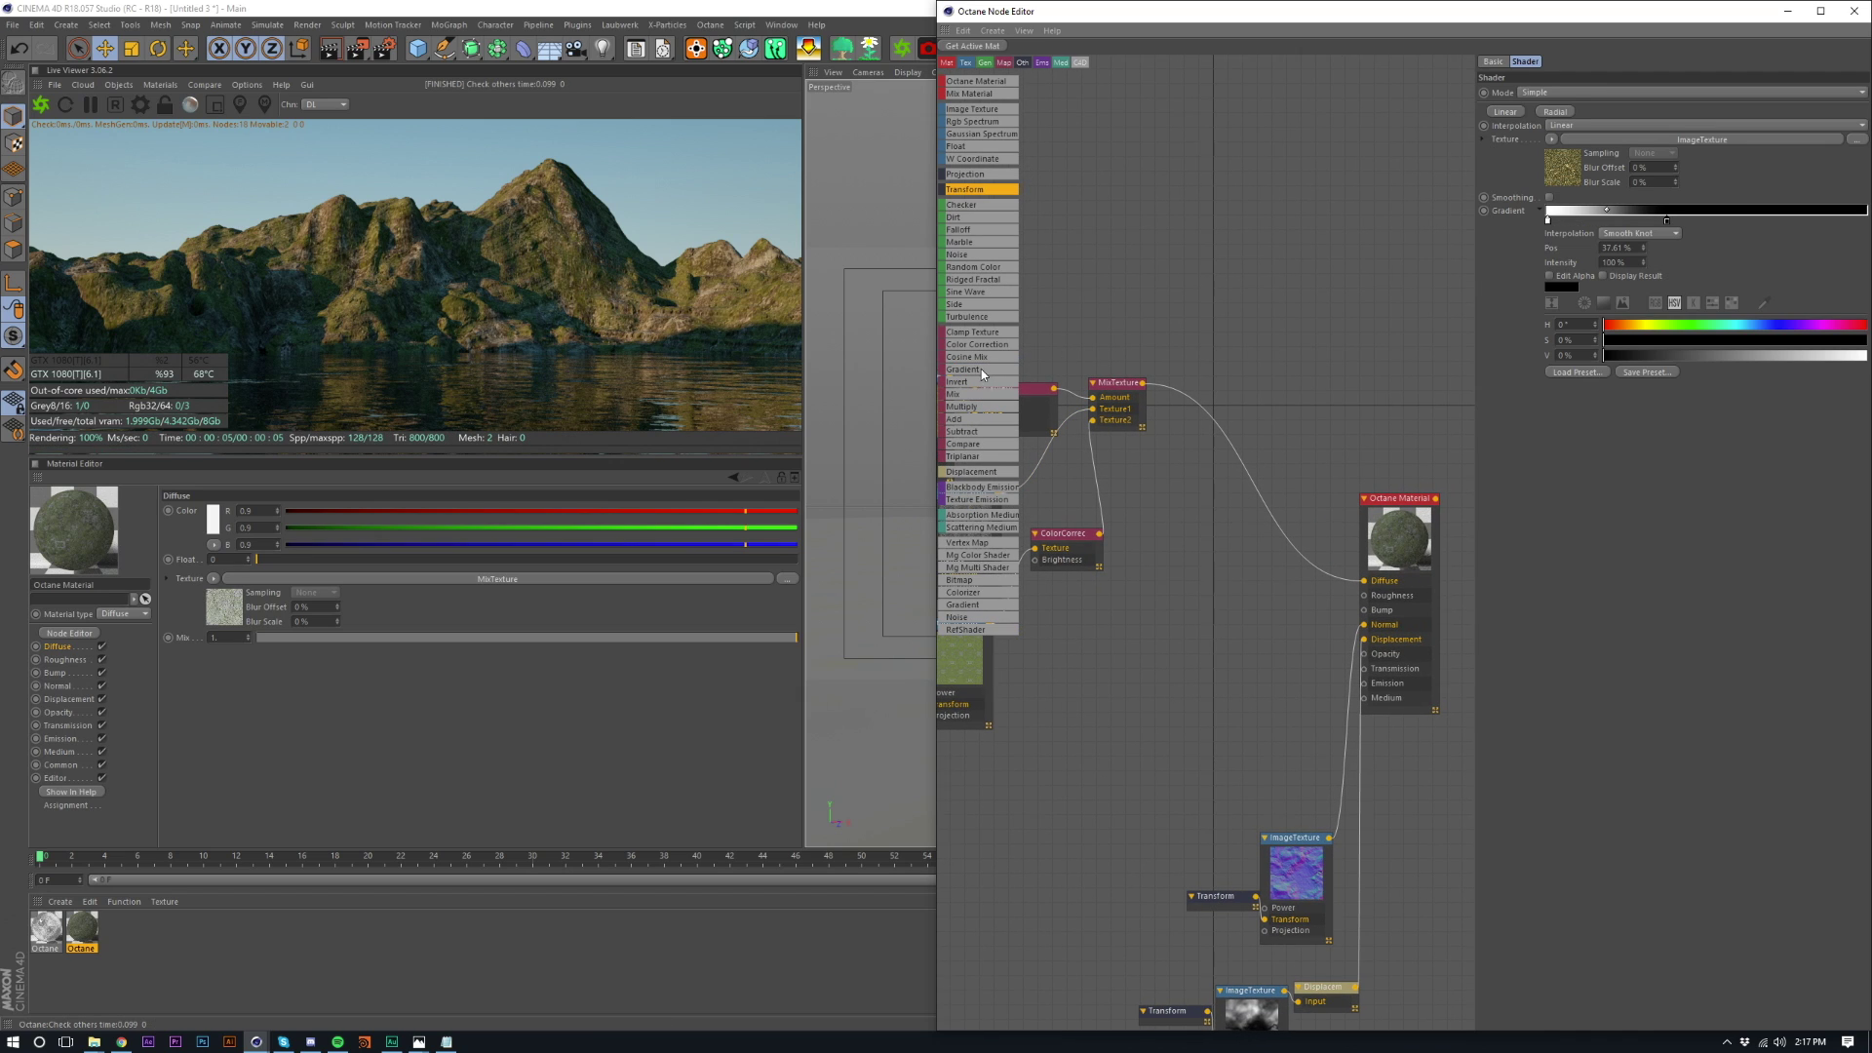
drag(955, 397, 1264, 367)
drag(1259, 438, 1145, 388)
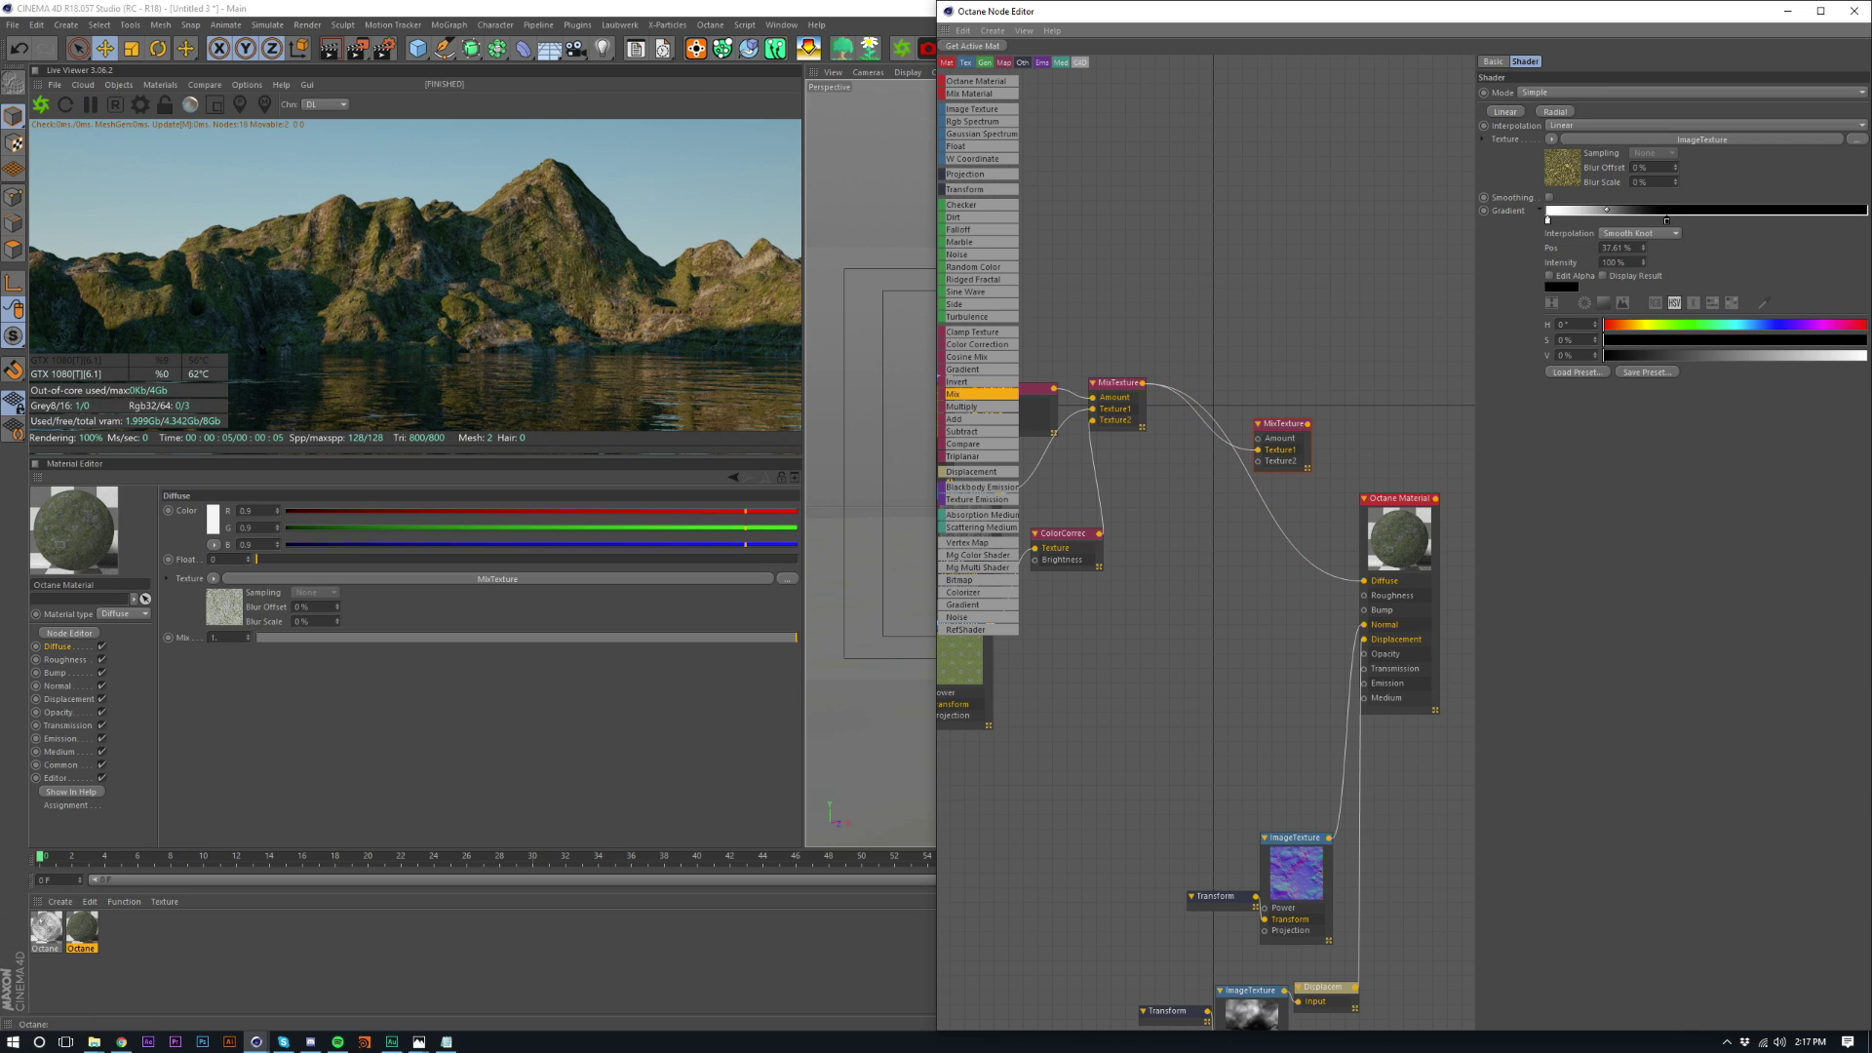
- Browse the Landscape Essentials textures to the Winter folder 2 and preview its texture.tif
click(710, 799)
mouse_move(94, 1042)
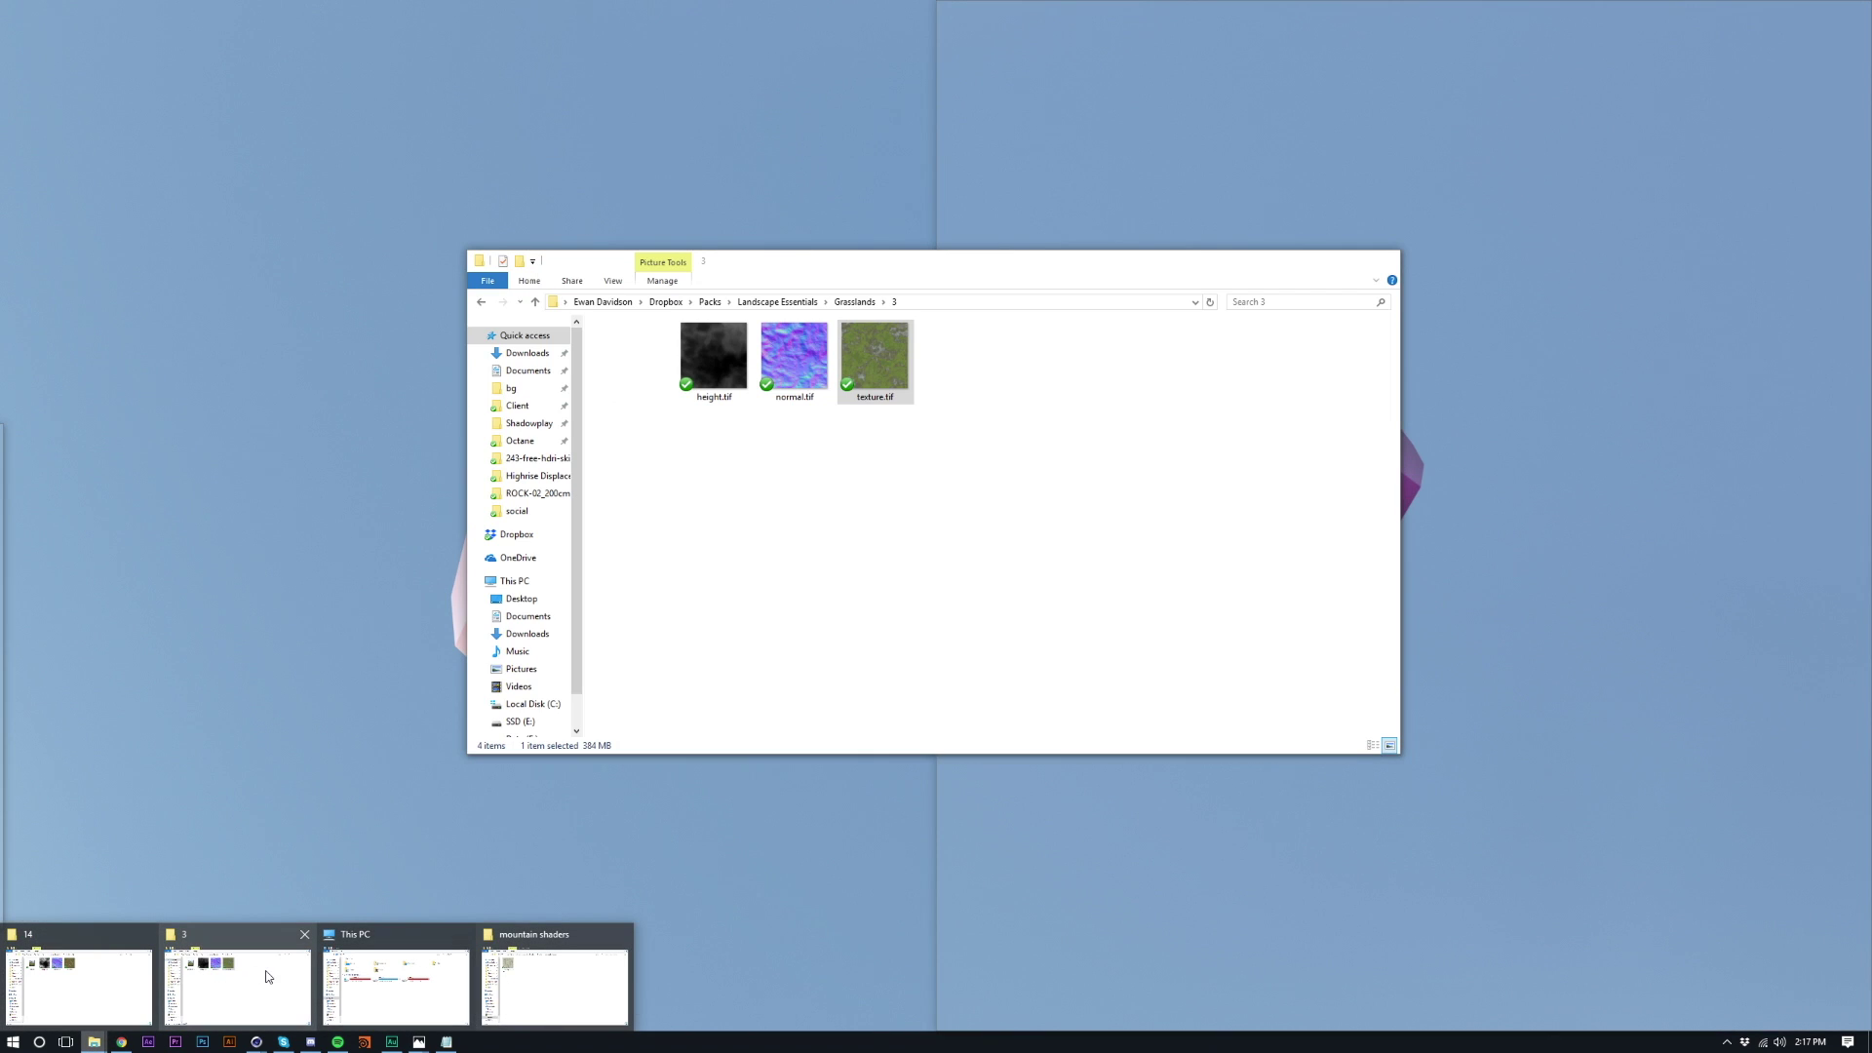
click(269, 976)
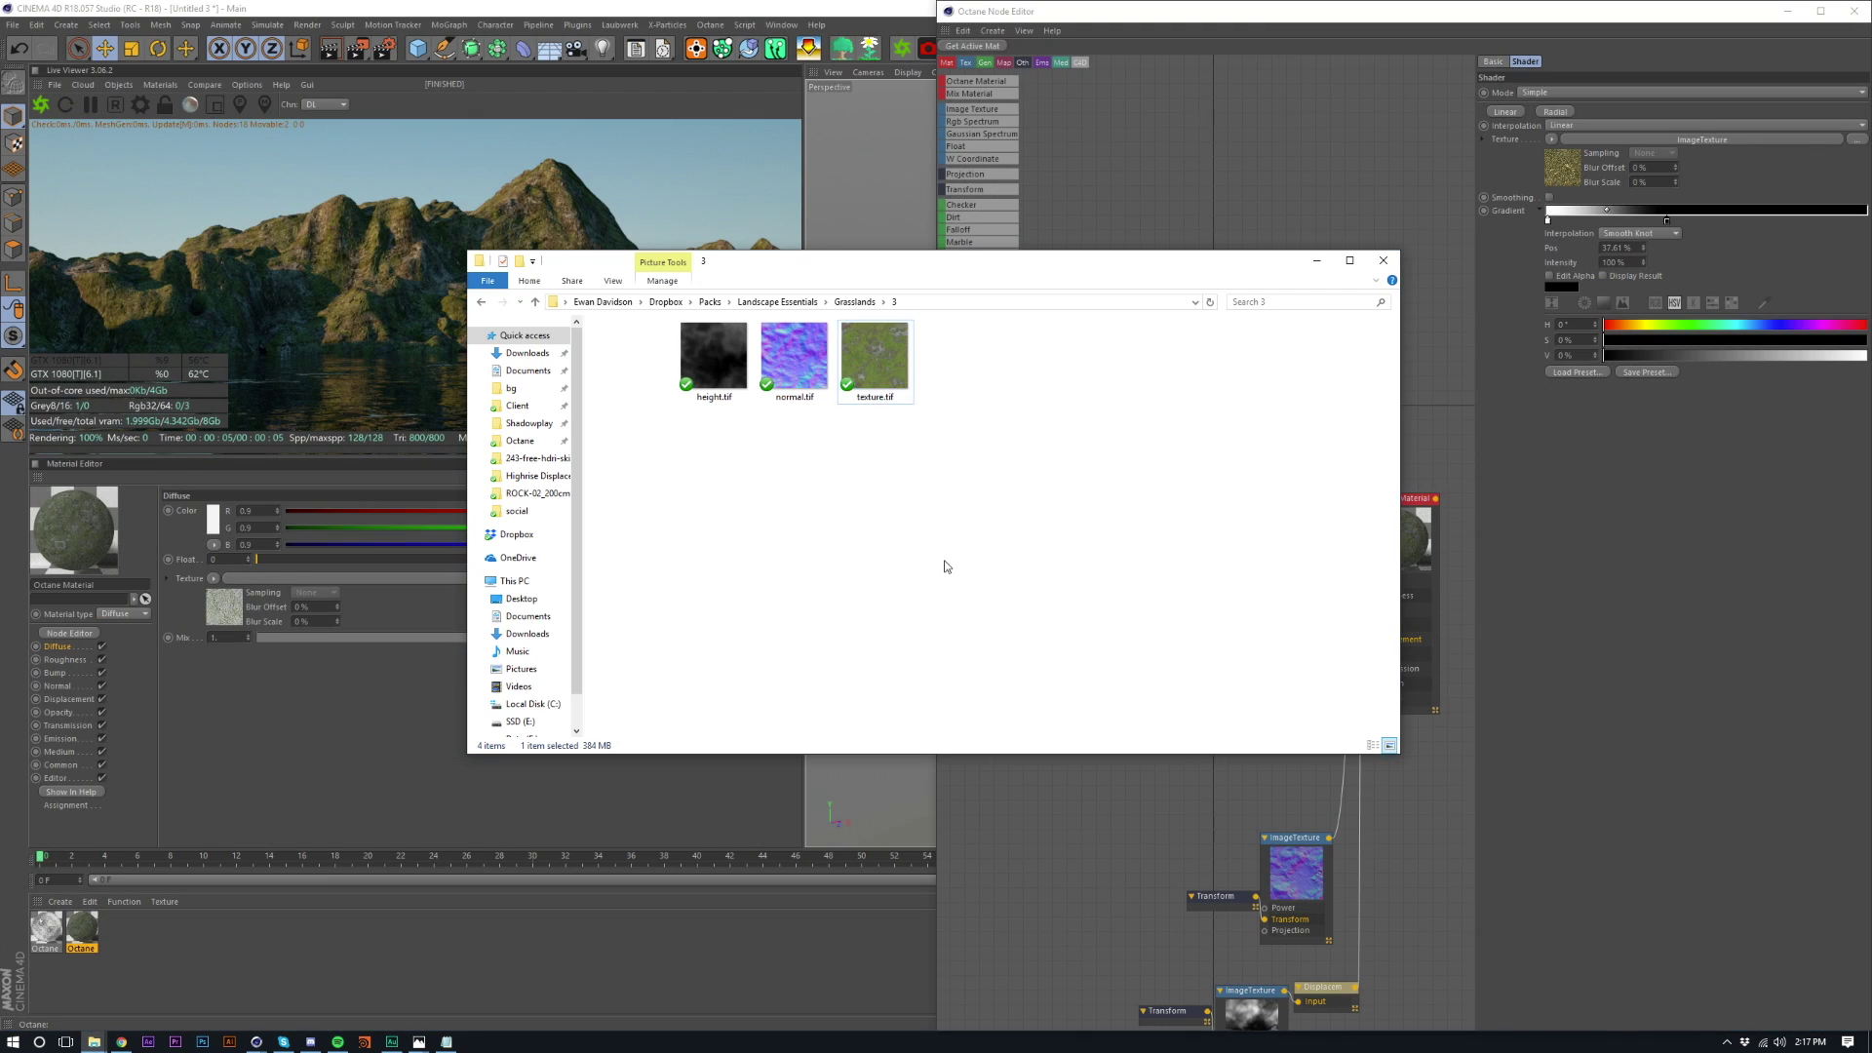
click(854, 301)
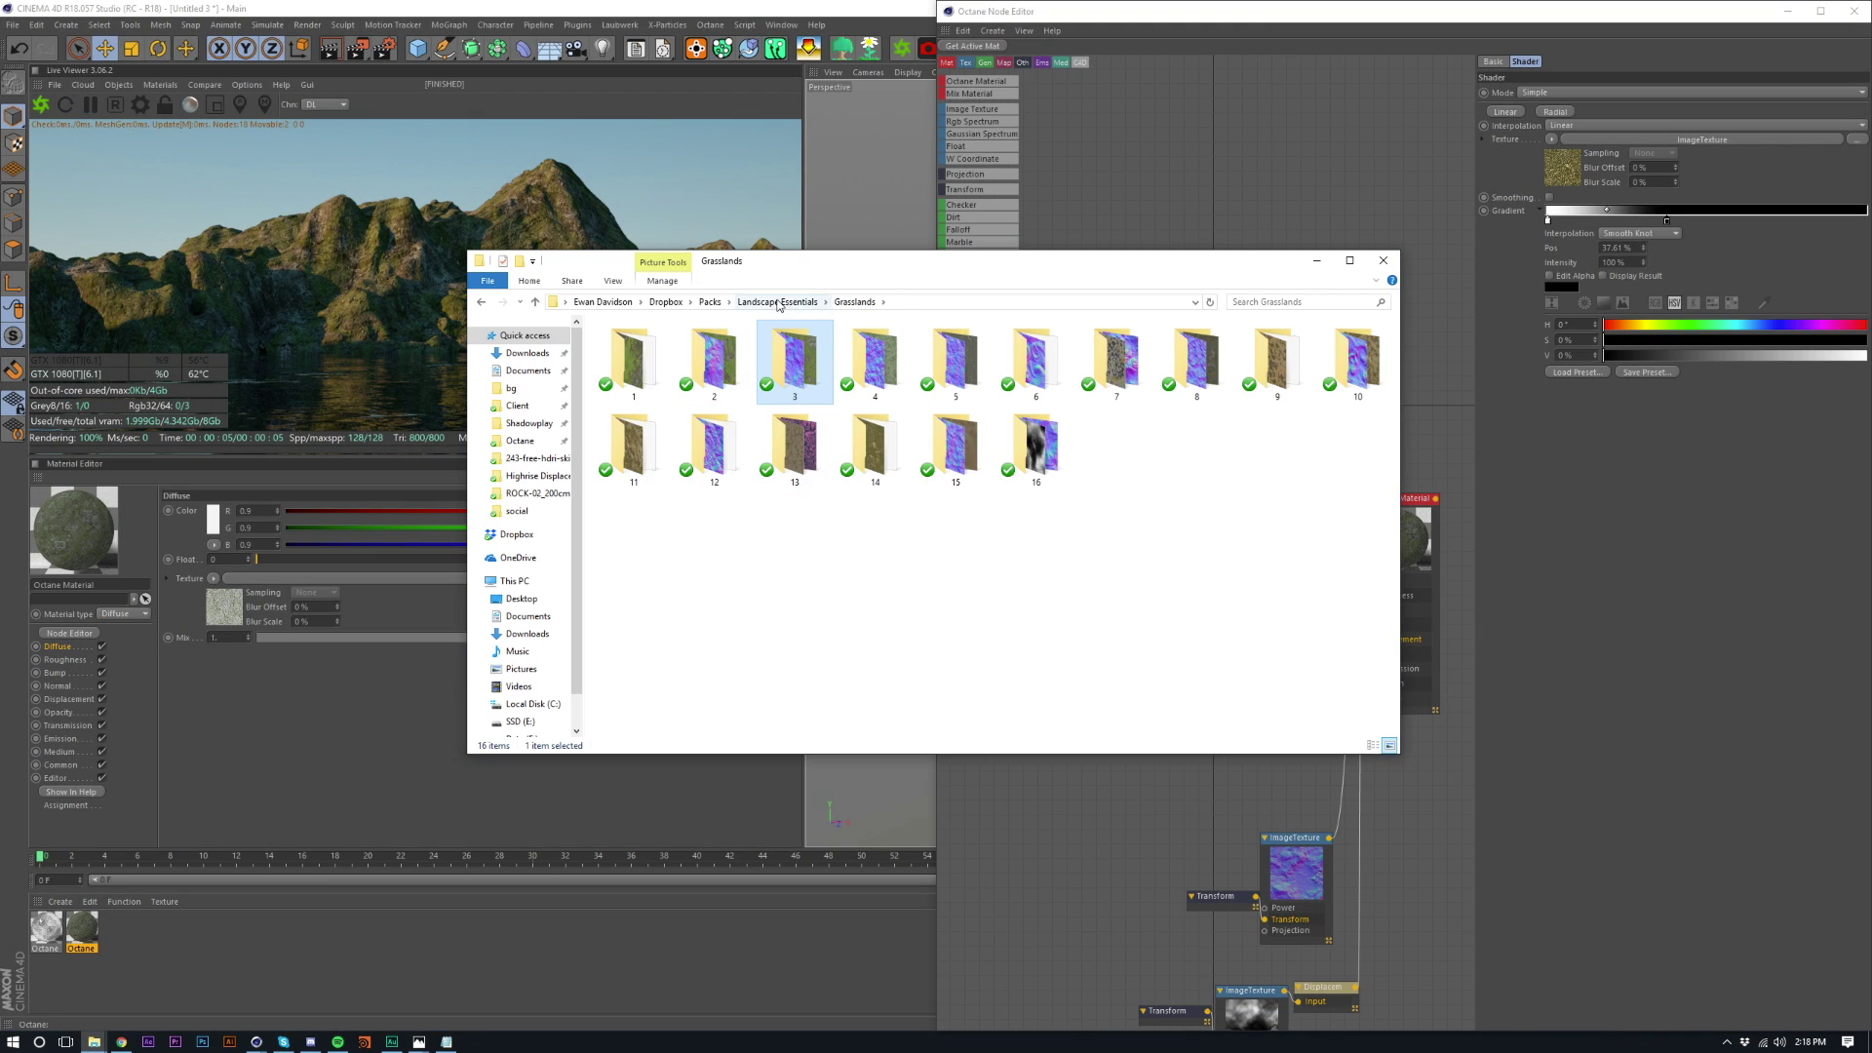
click(892, 370)
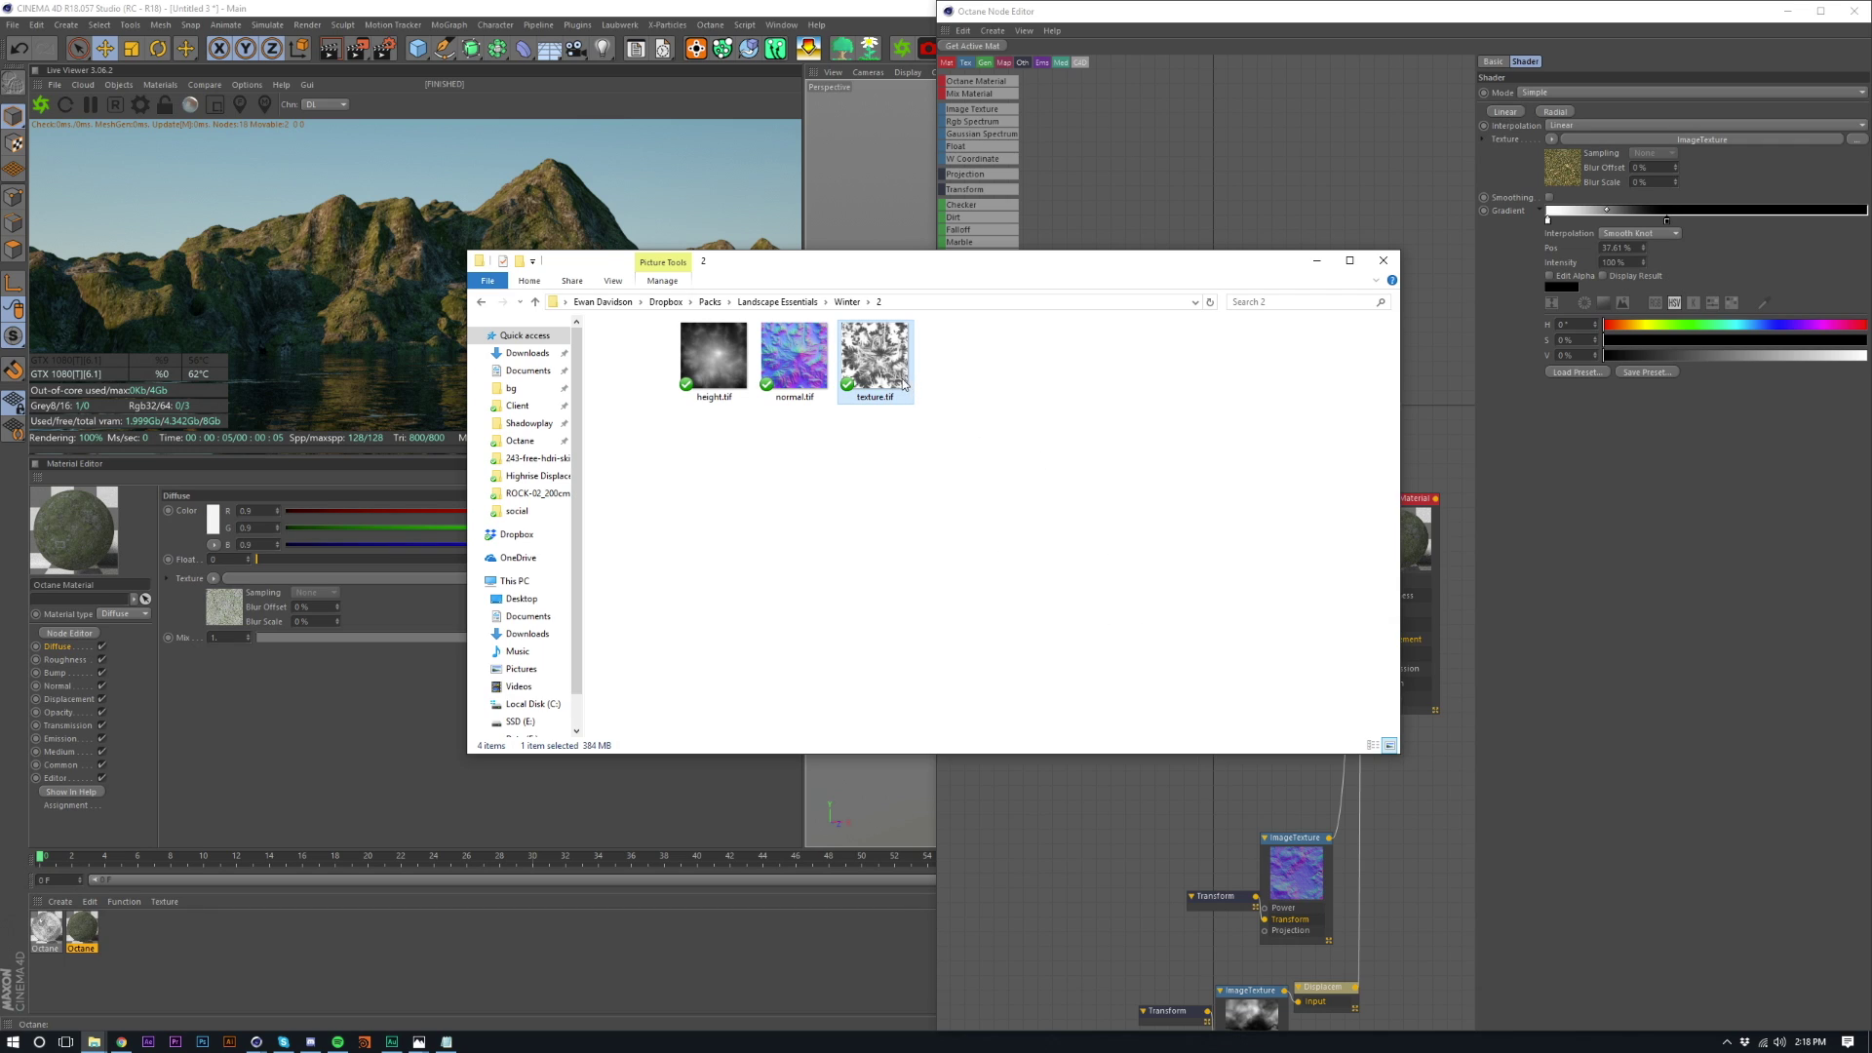
double_click(900, 380)
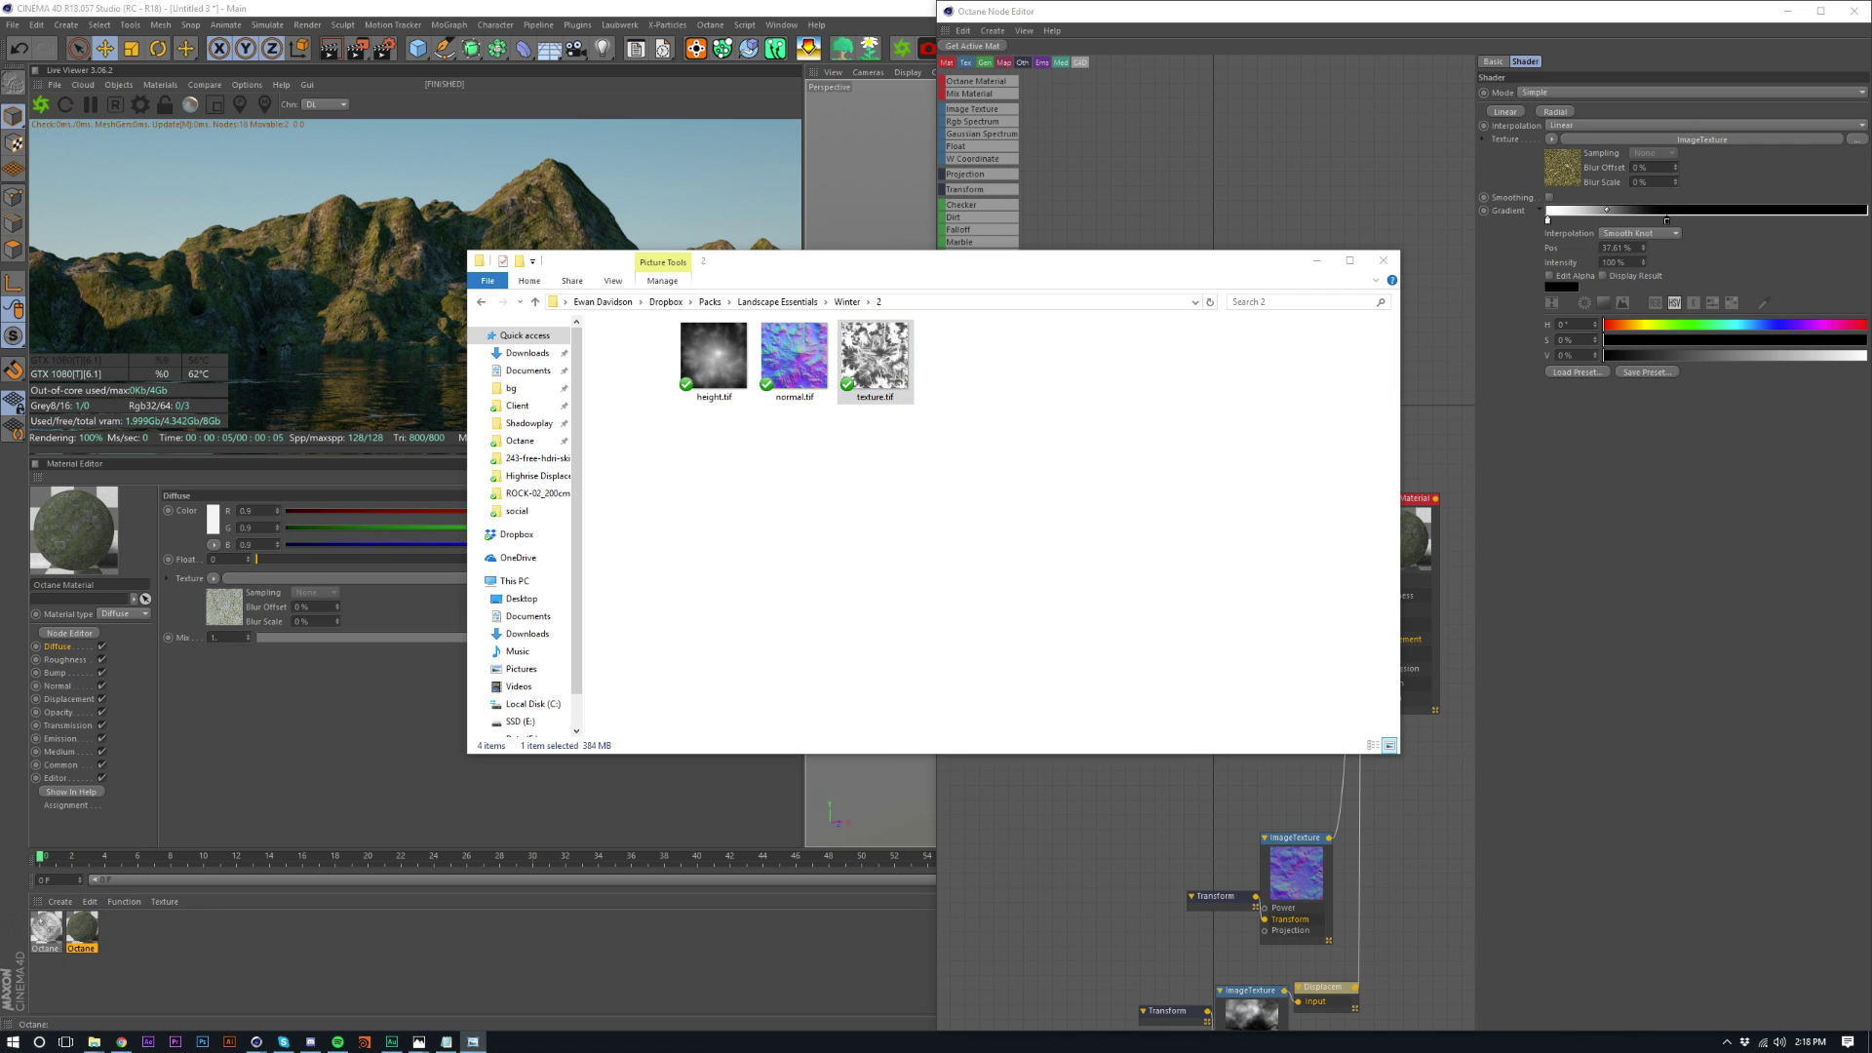
- Bring in the winter texture.tif as the second Mix's Texture2 and connect that Mix to the material's Diffuse
drag(1294, 178, 1262, 465)
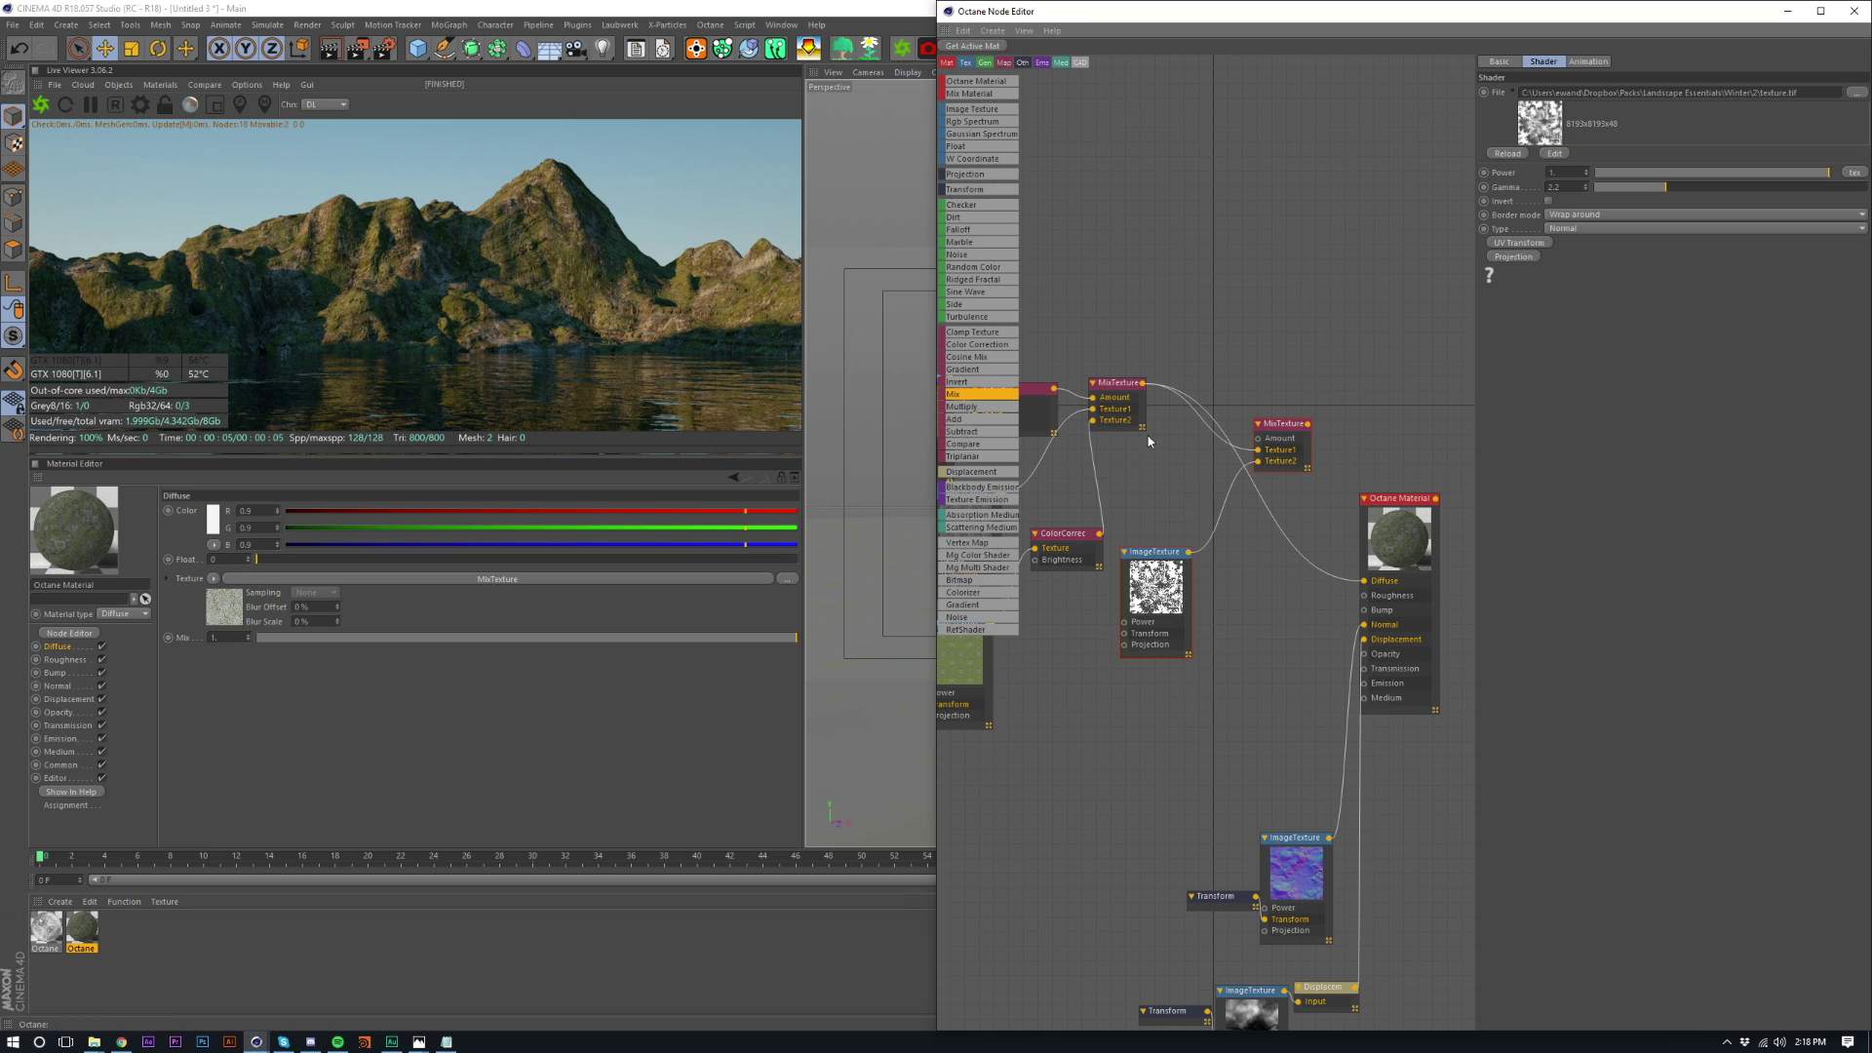
middle_drag(1178, 466, 1250, 537)
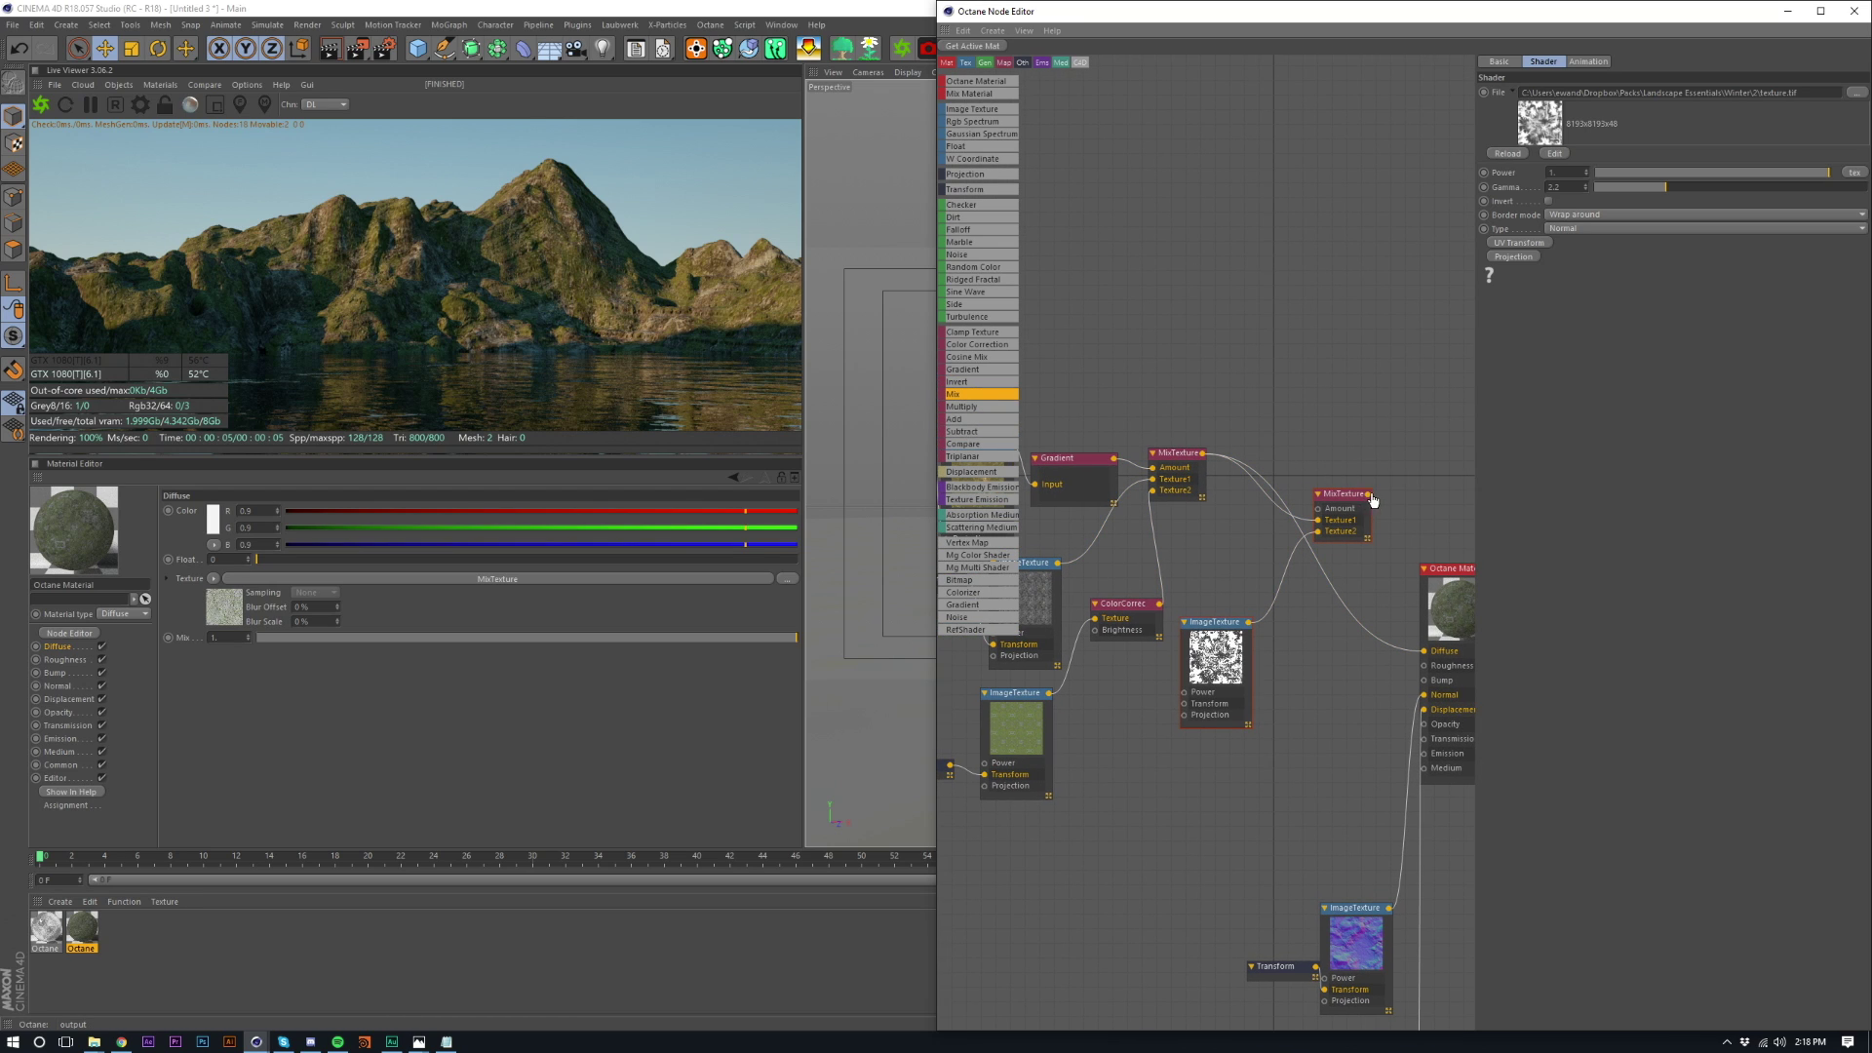
drag(1368, 493, 1425, 651)
- Try moving the displacement height texture and its Transform above the Mix nodes, and undo the recent node changes
middle_drag(1331, 732, 1358, 472)
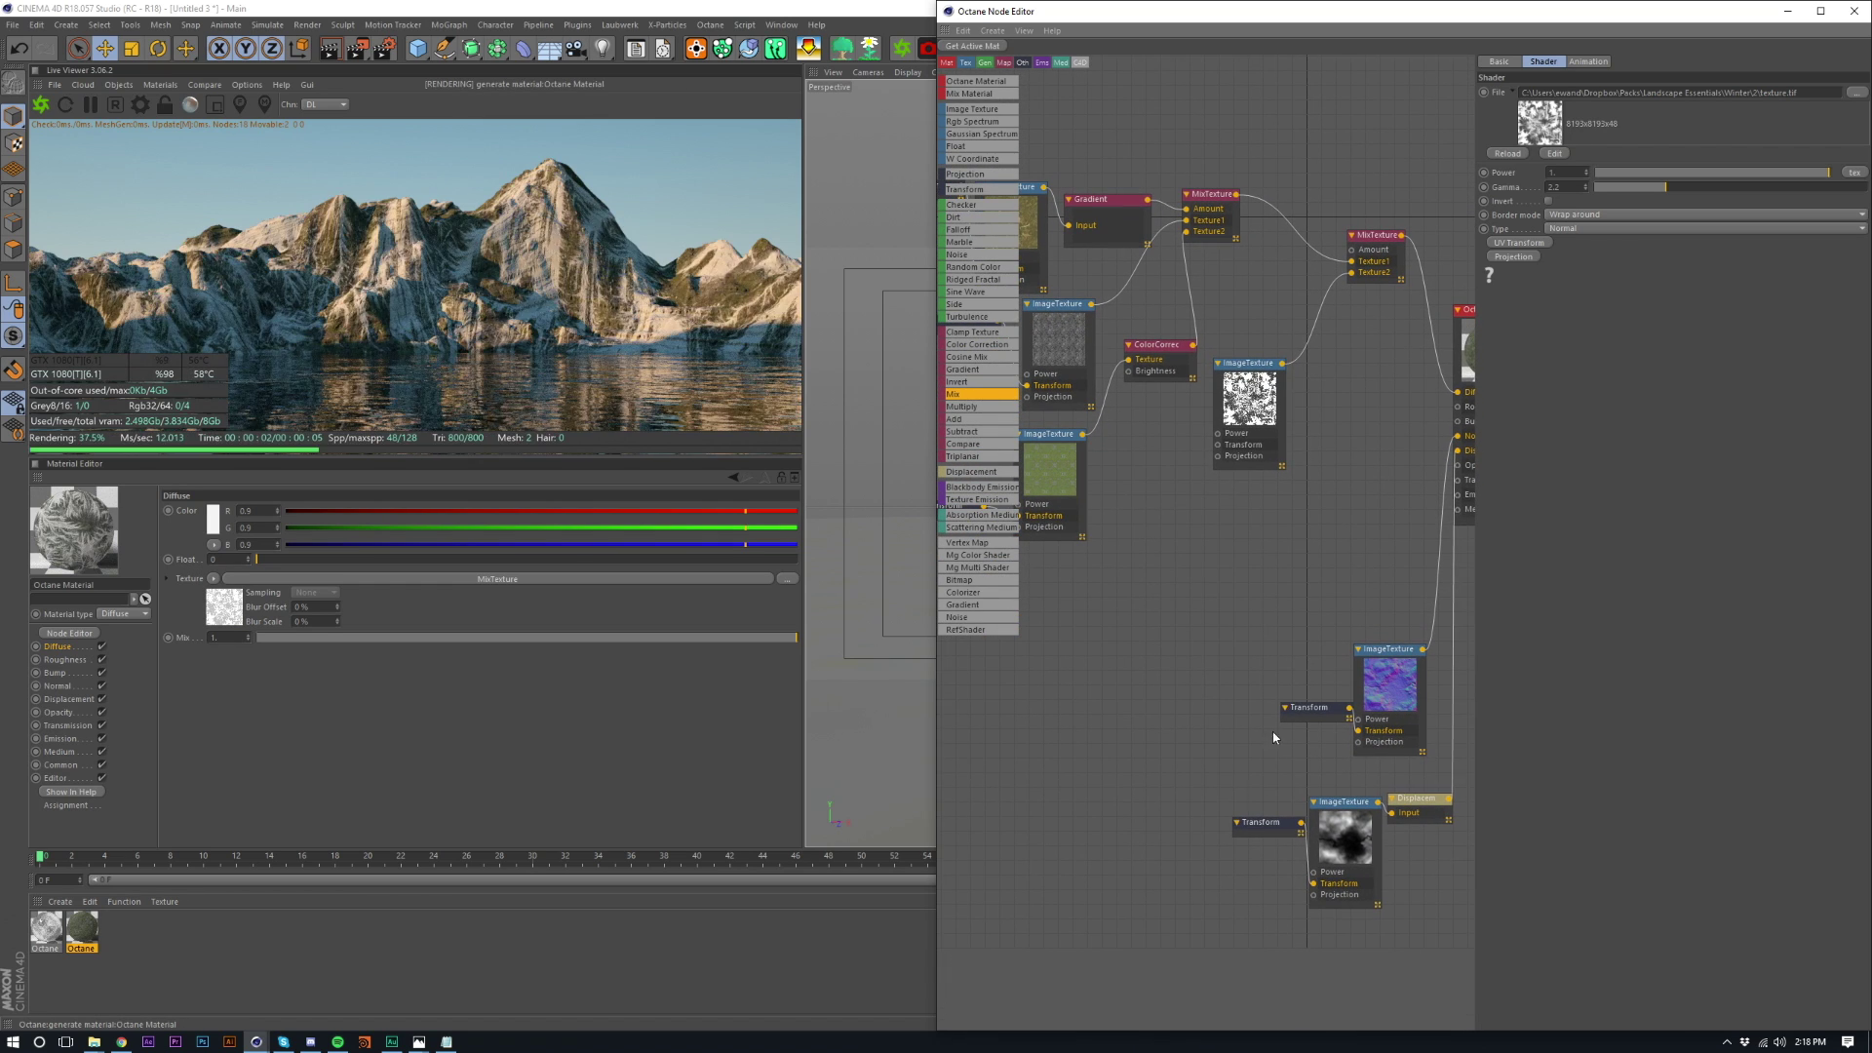
drag(1212, 819, 1304, 185)
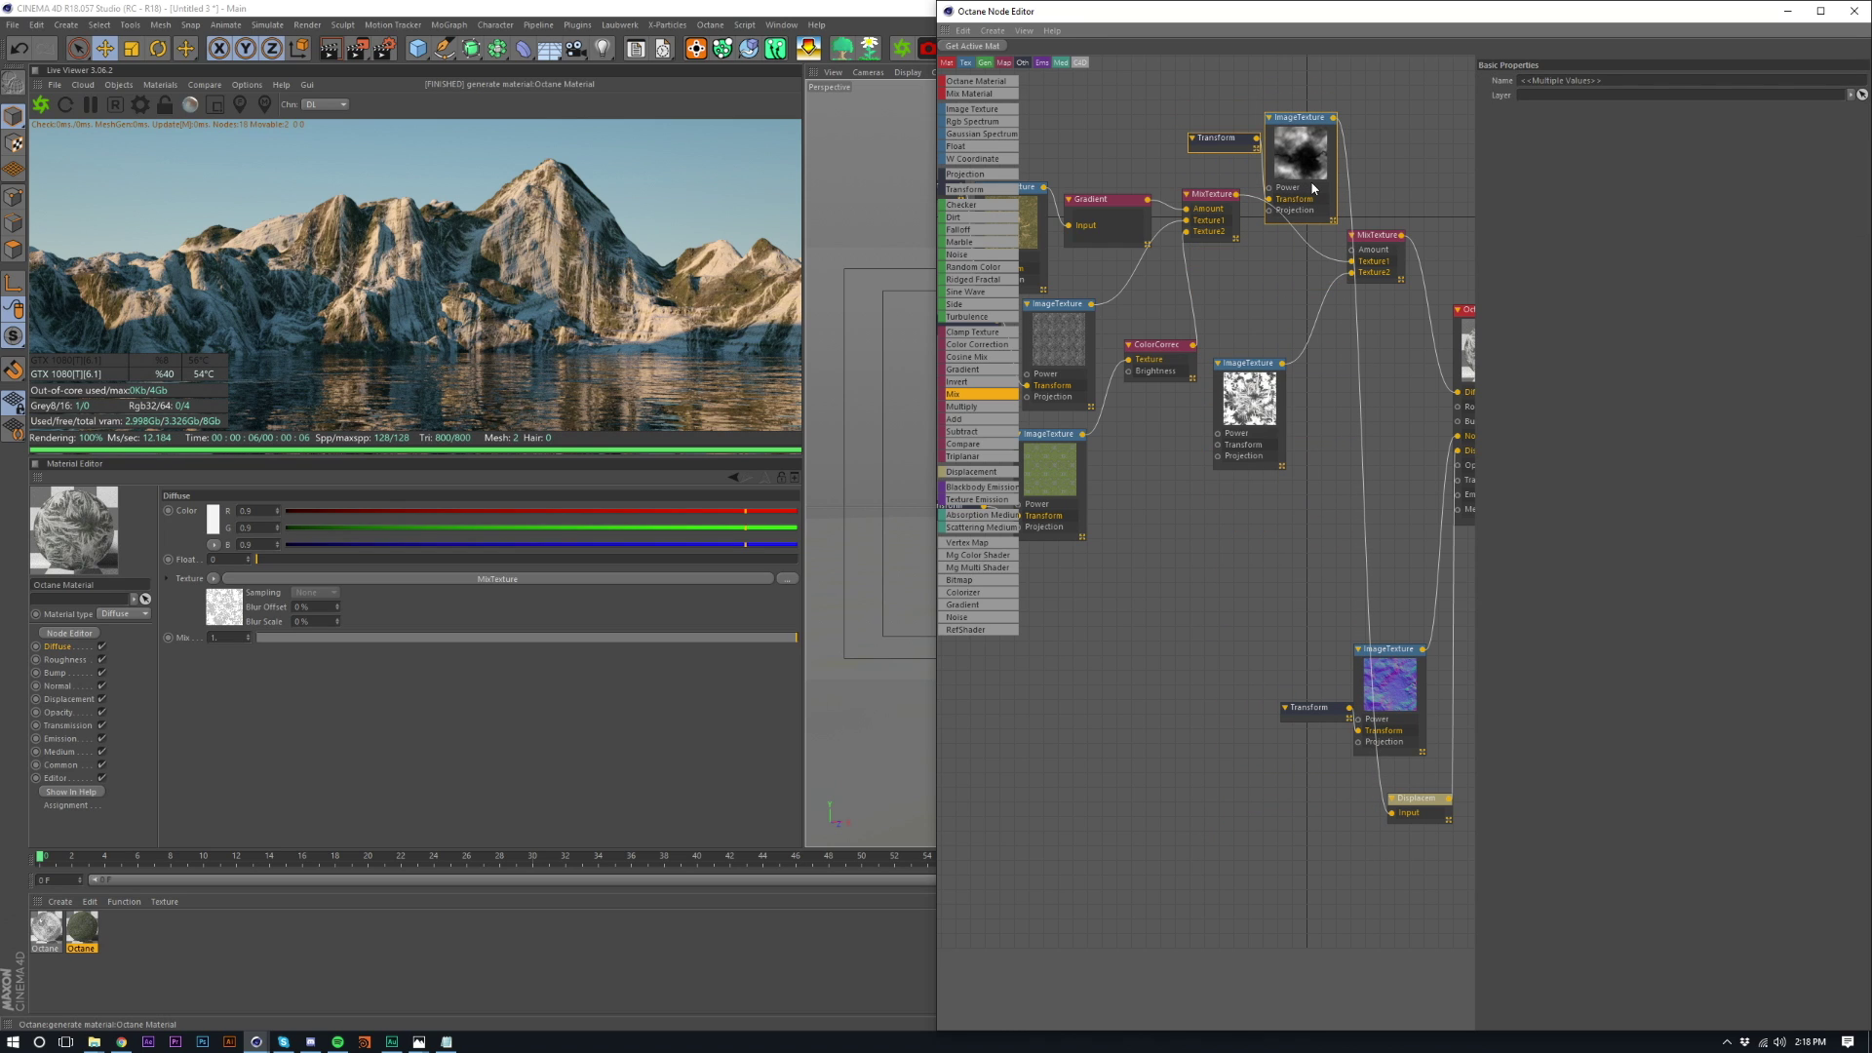
key(ctrl+z)
- Reopen the node editor and place a copy of the displacement height texture and its Transform above the Mix node
middle_drag(1386, 267, 1372, 346)
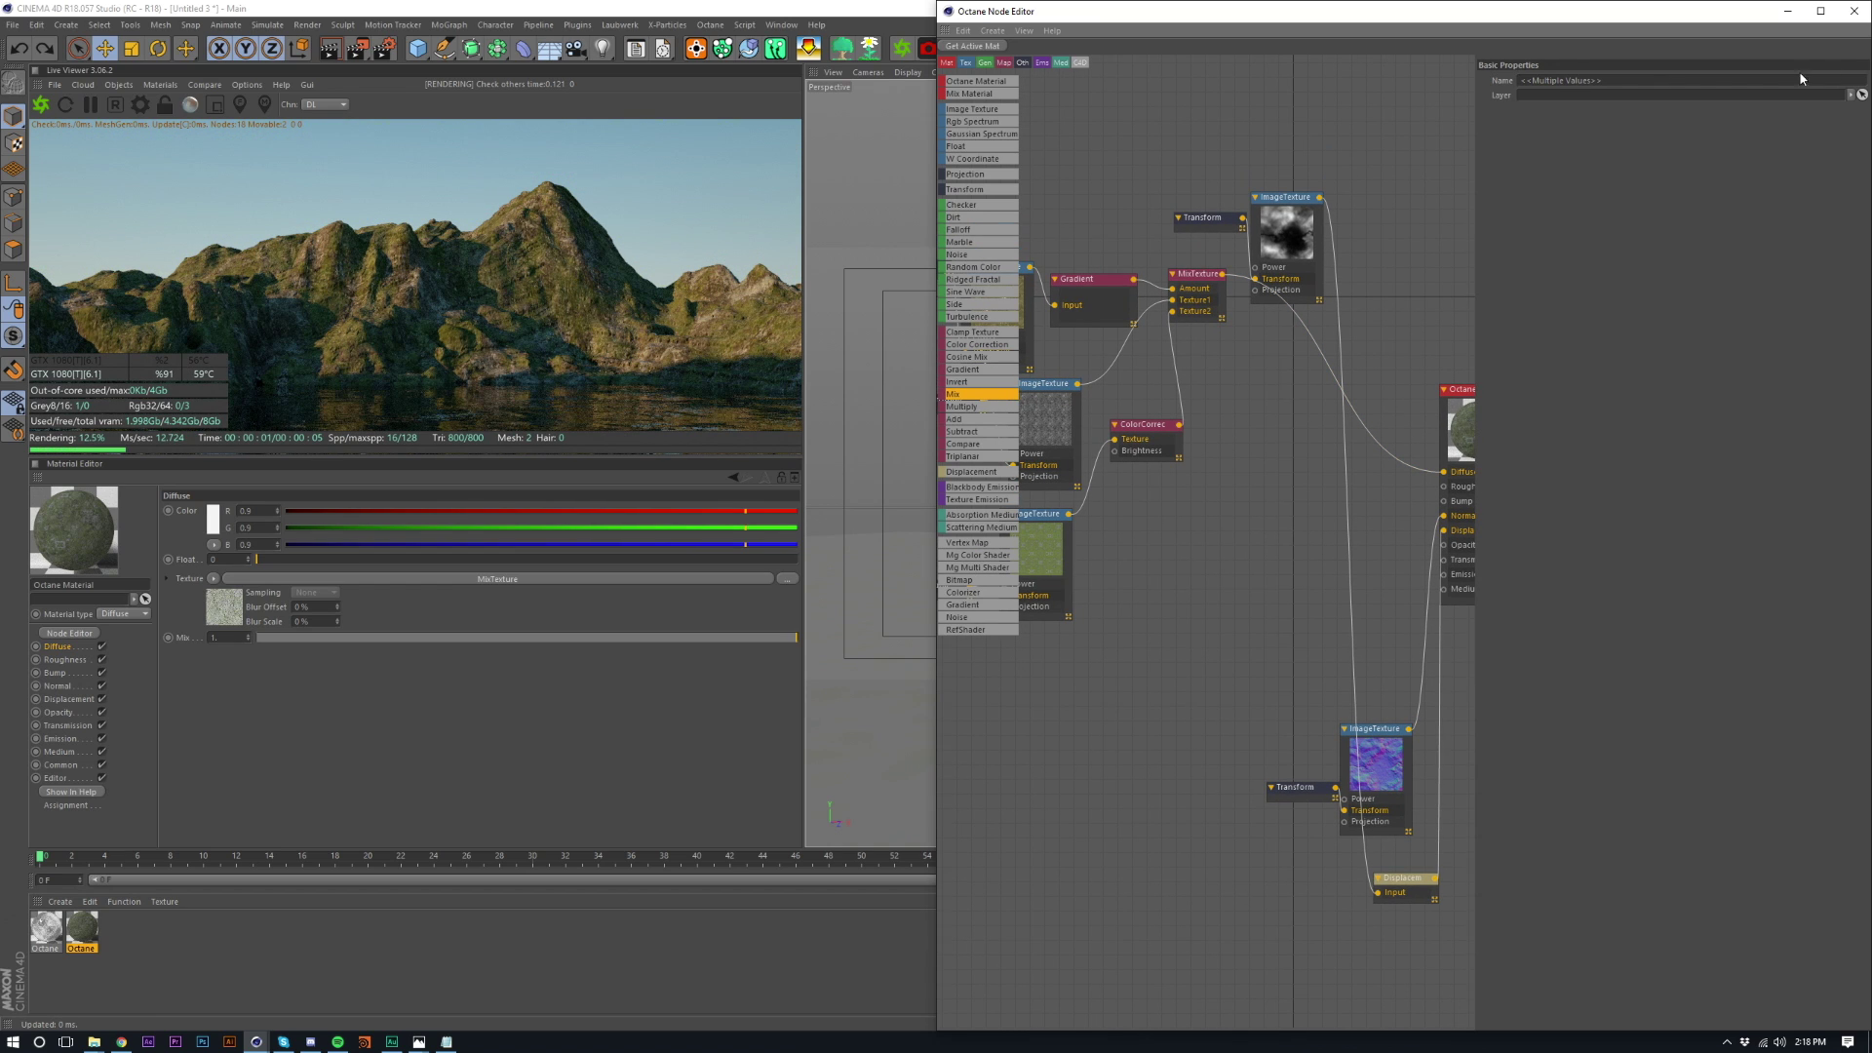
click(1853, 11)
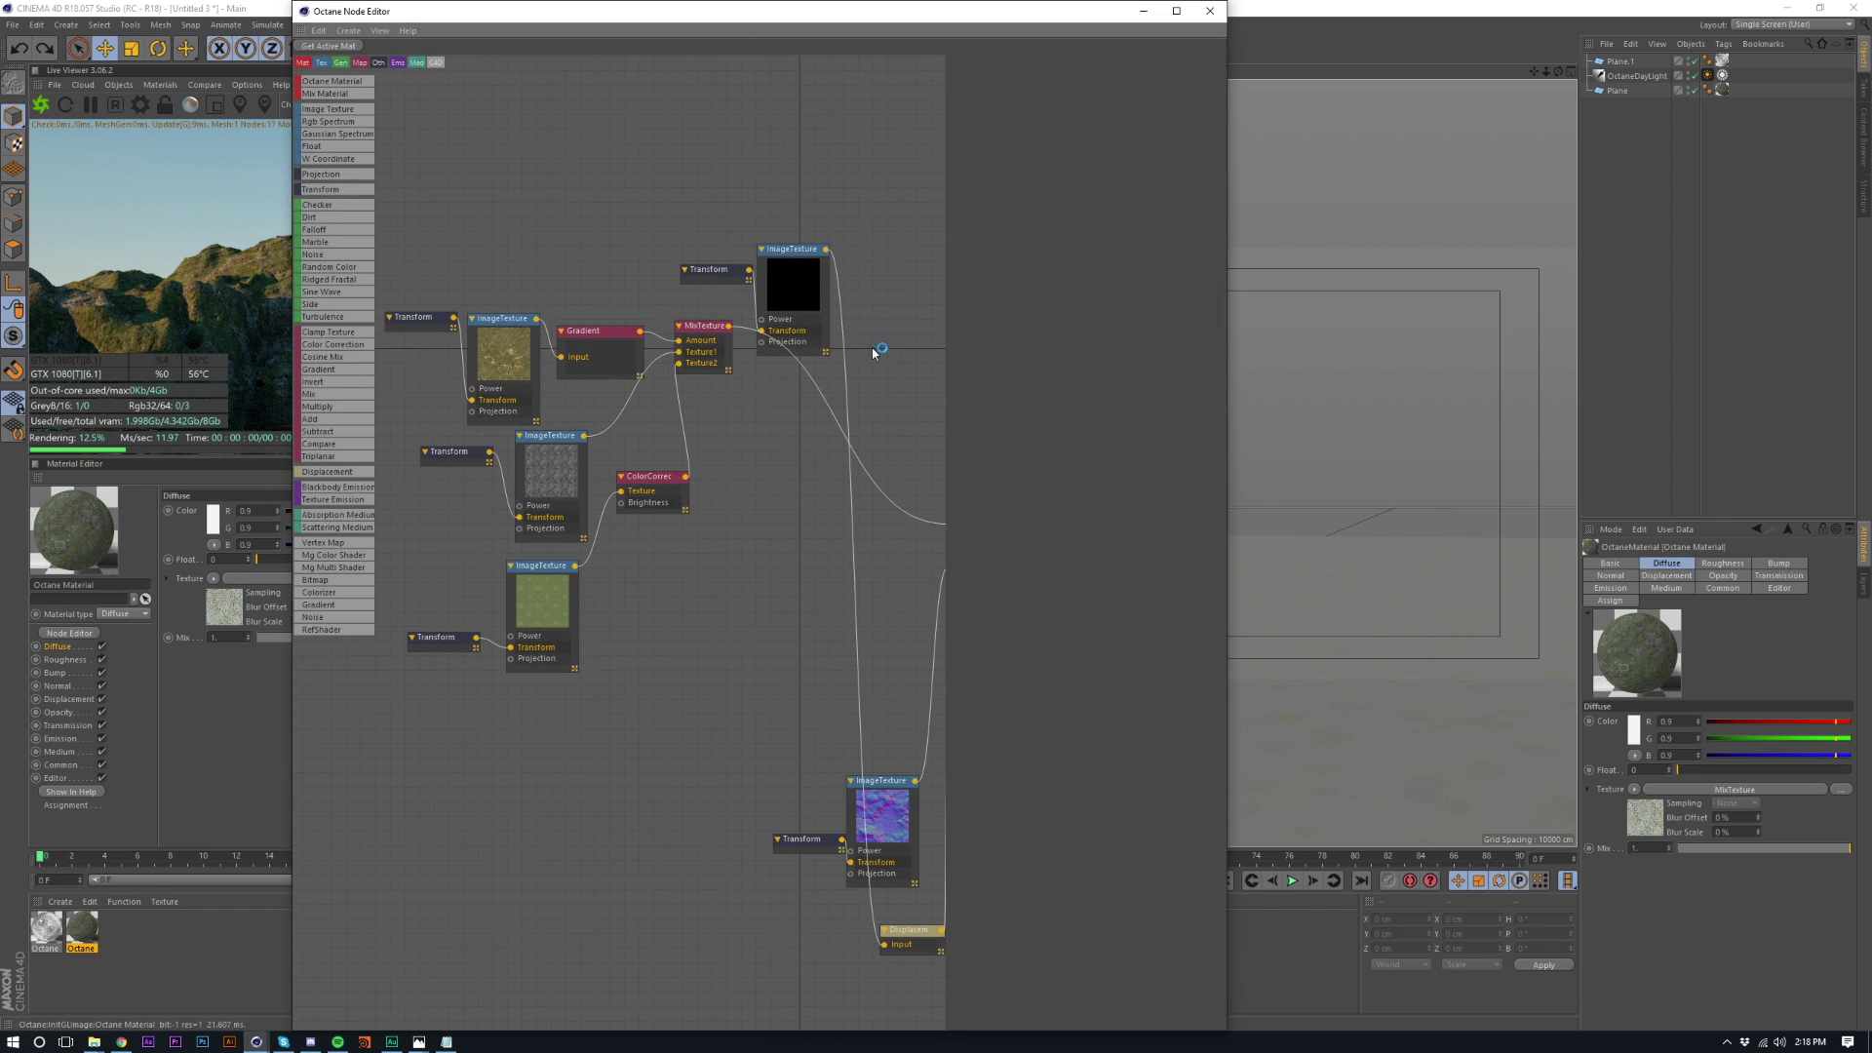
drag(797, 237, 839, 234)
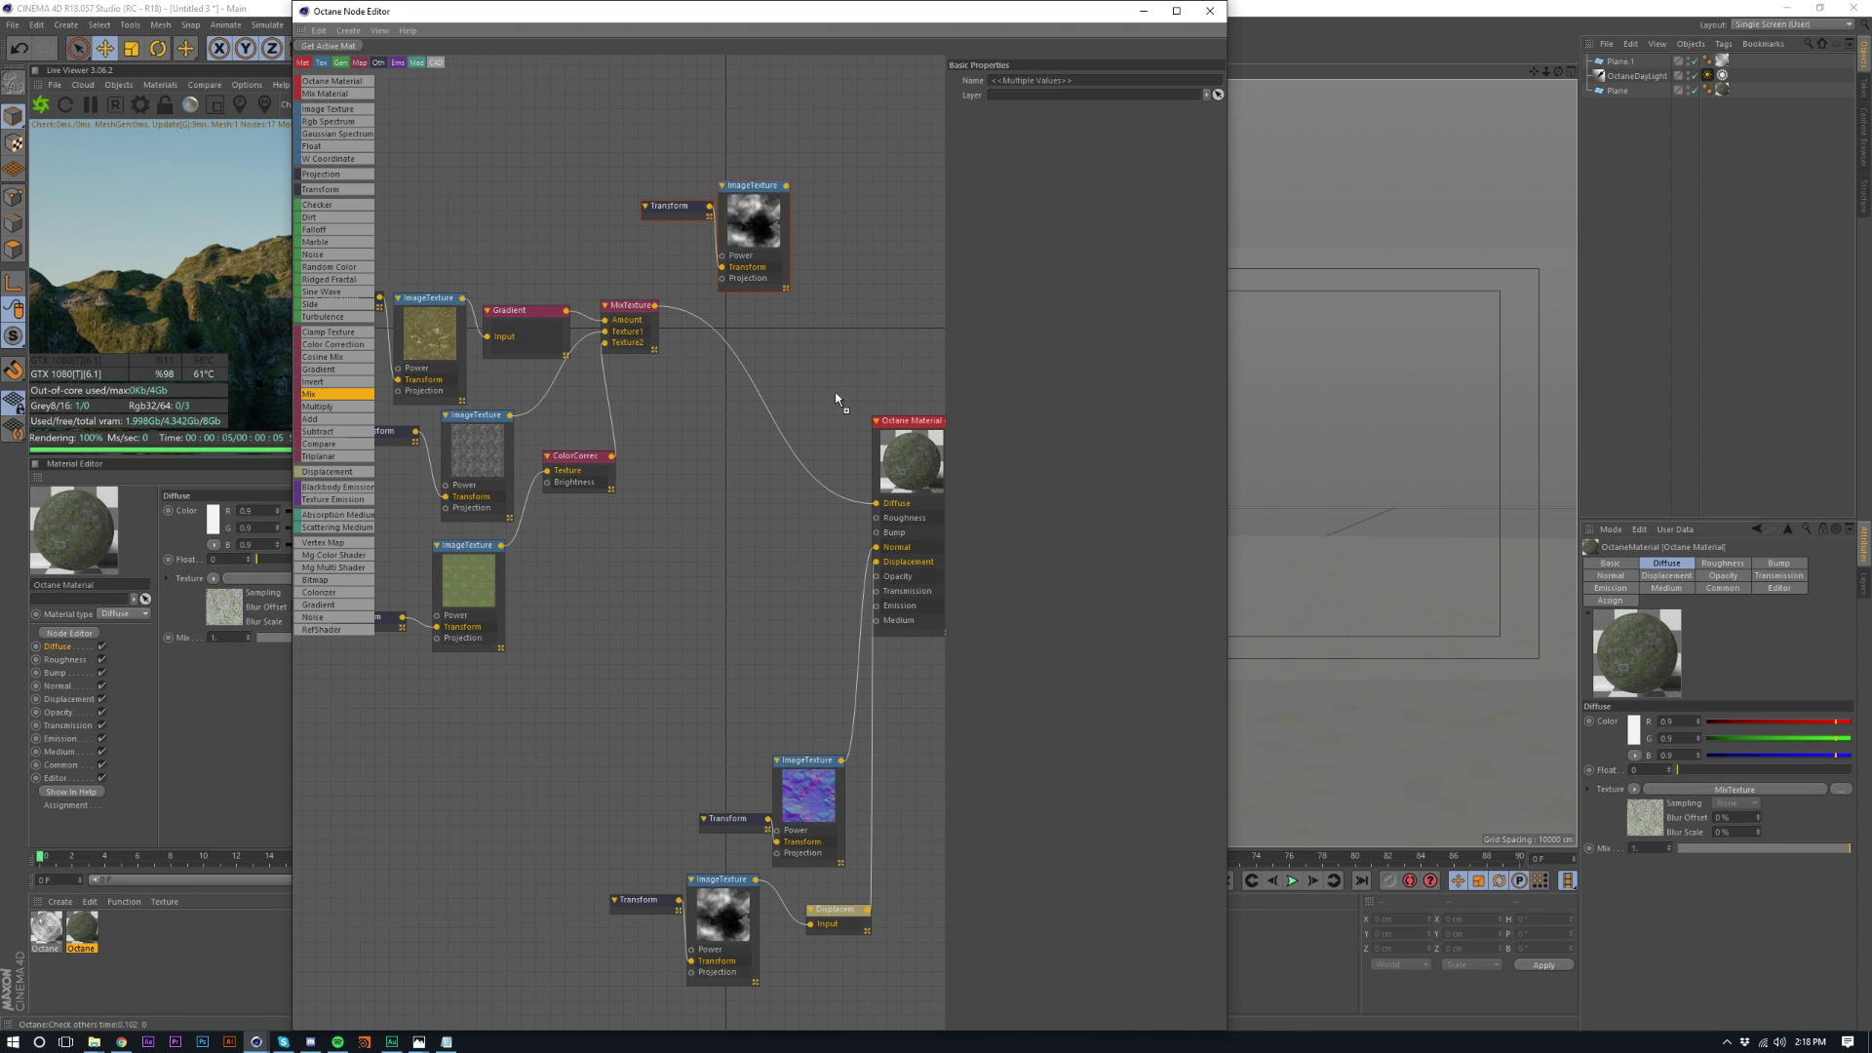
- Insert a new Mix node before the material's Diffuse input and feed the rock-grass Mix into its Texture1
drag(739, 356, 740, 412)
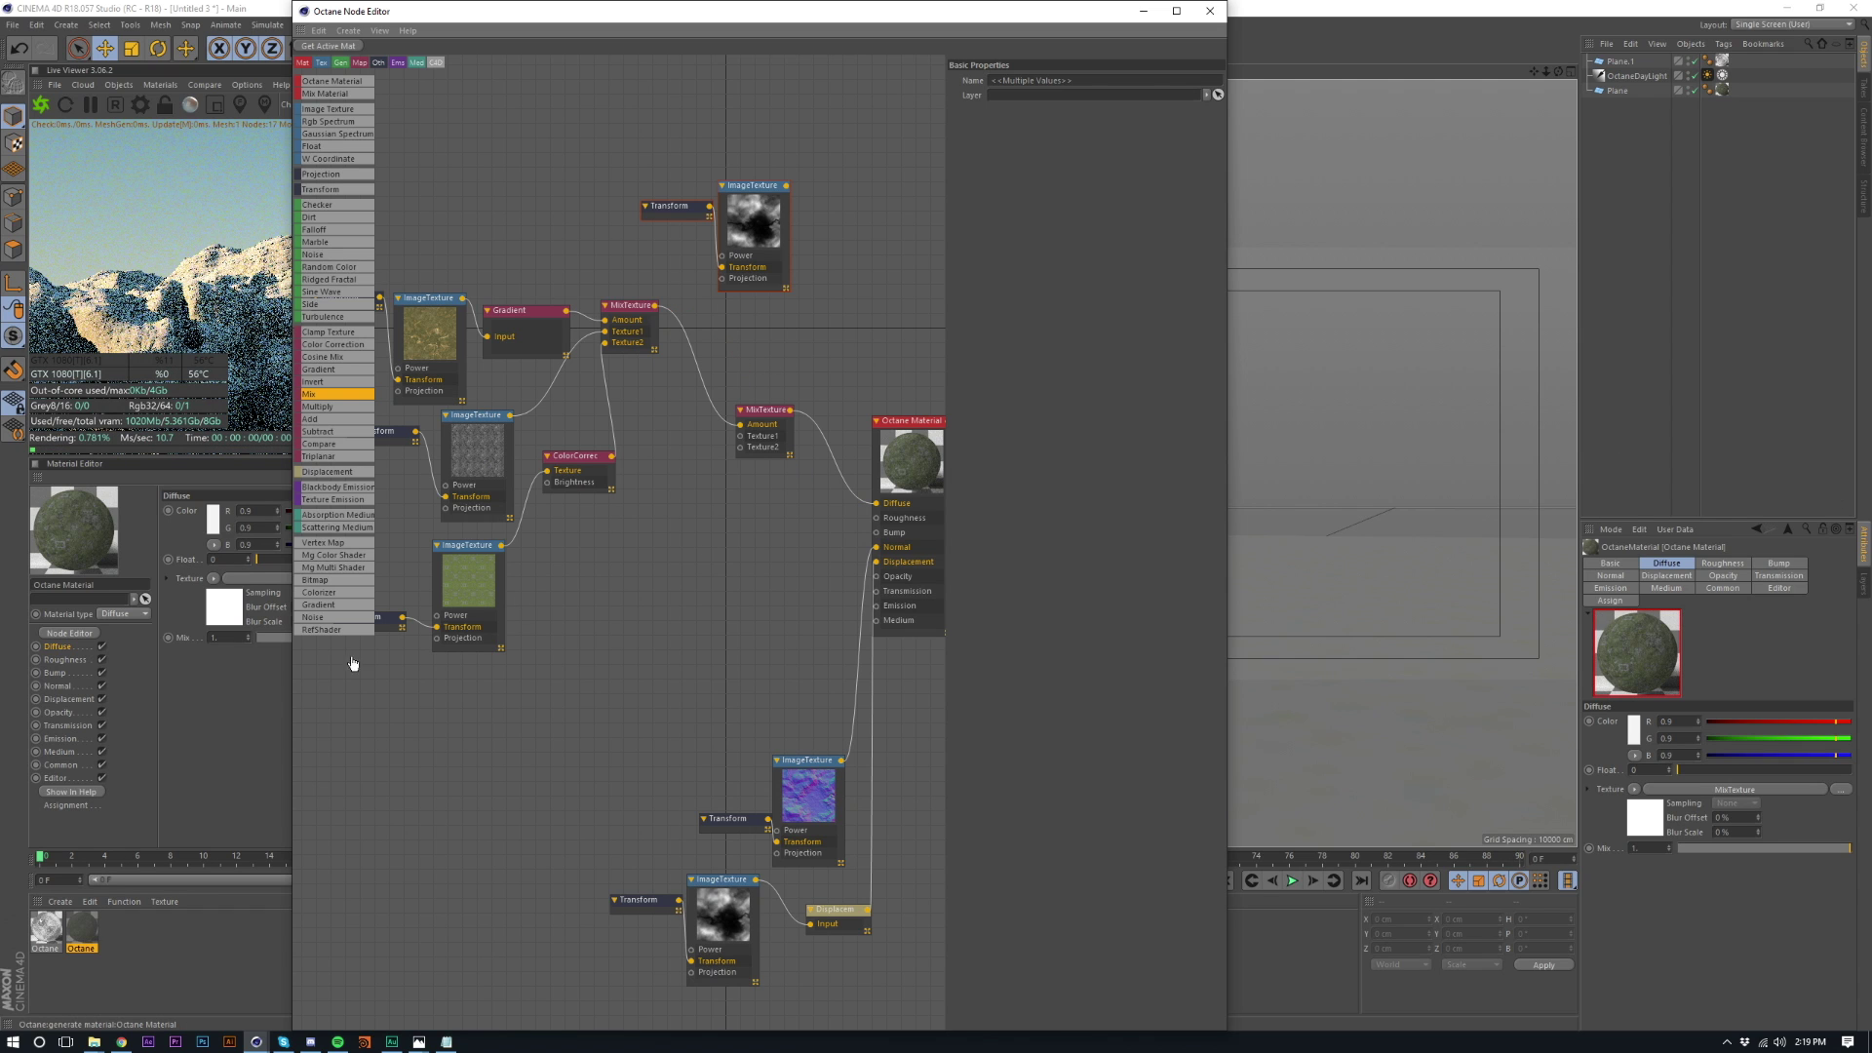
drag(718, 4, 1867, 292)
click(165, 234)
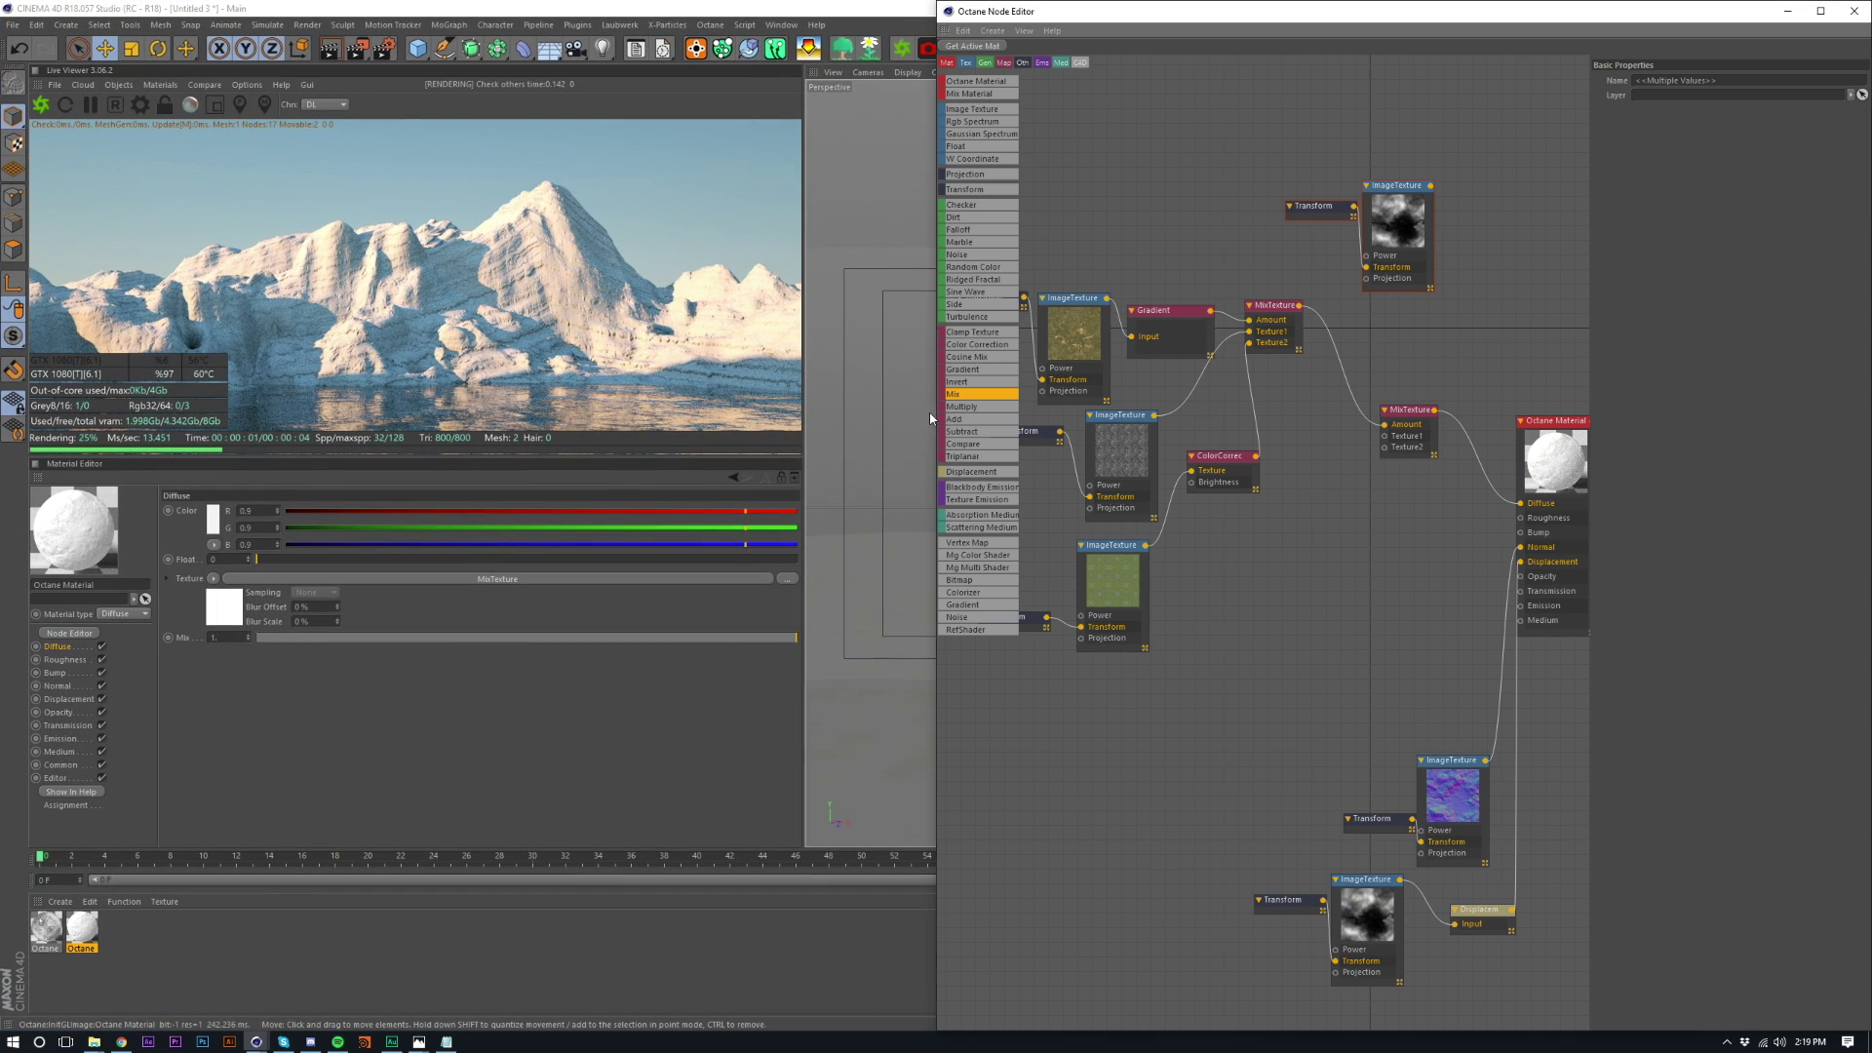
middle_drag(1321, 514, 1233, 570)
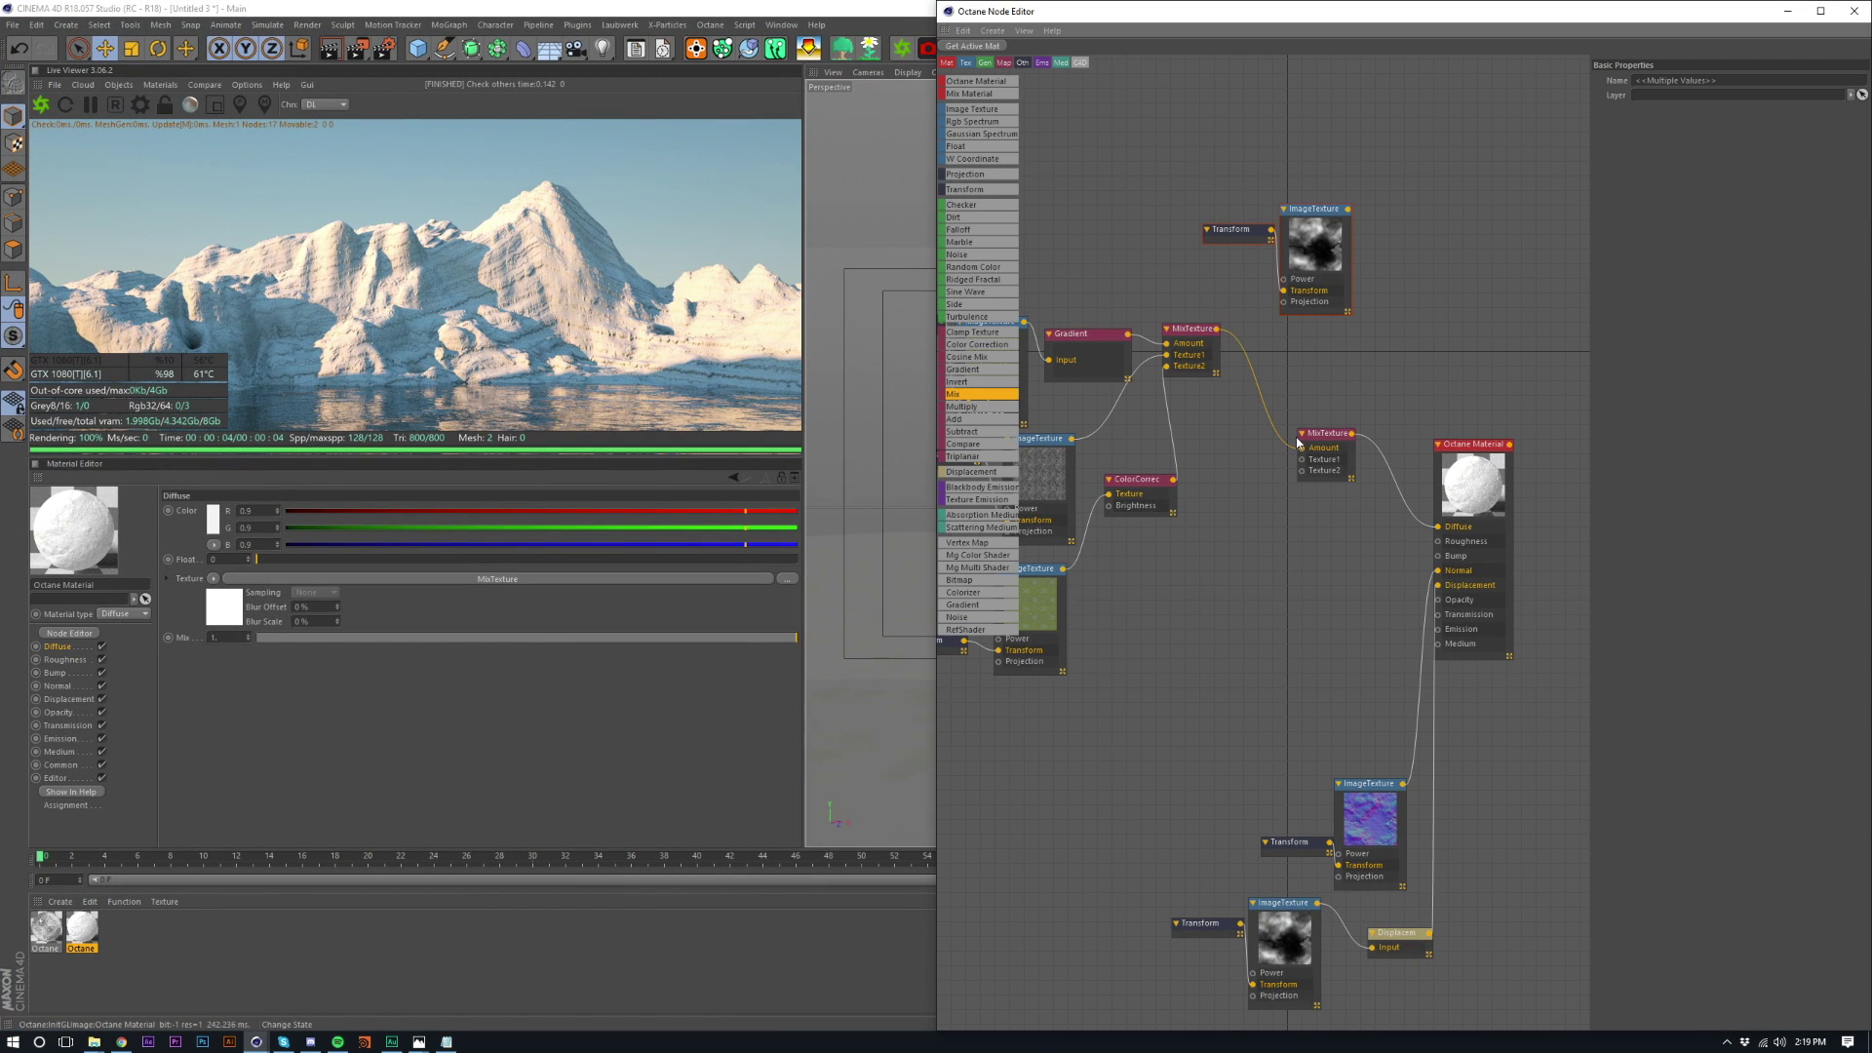
mouse_move(1303, 451)
mouse_down()
mouse_move(1278, 459)
mouse_move(1303, 459)
mouse_up()
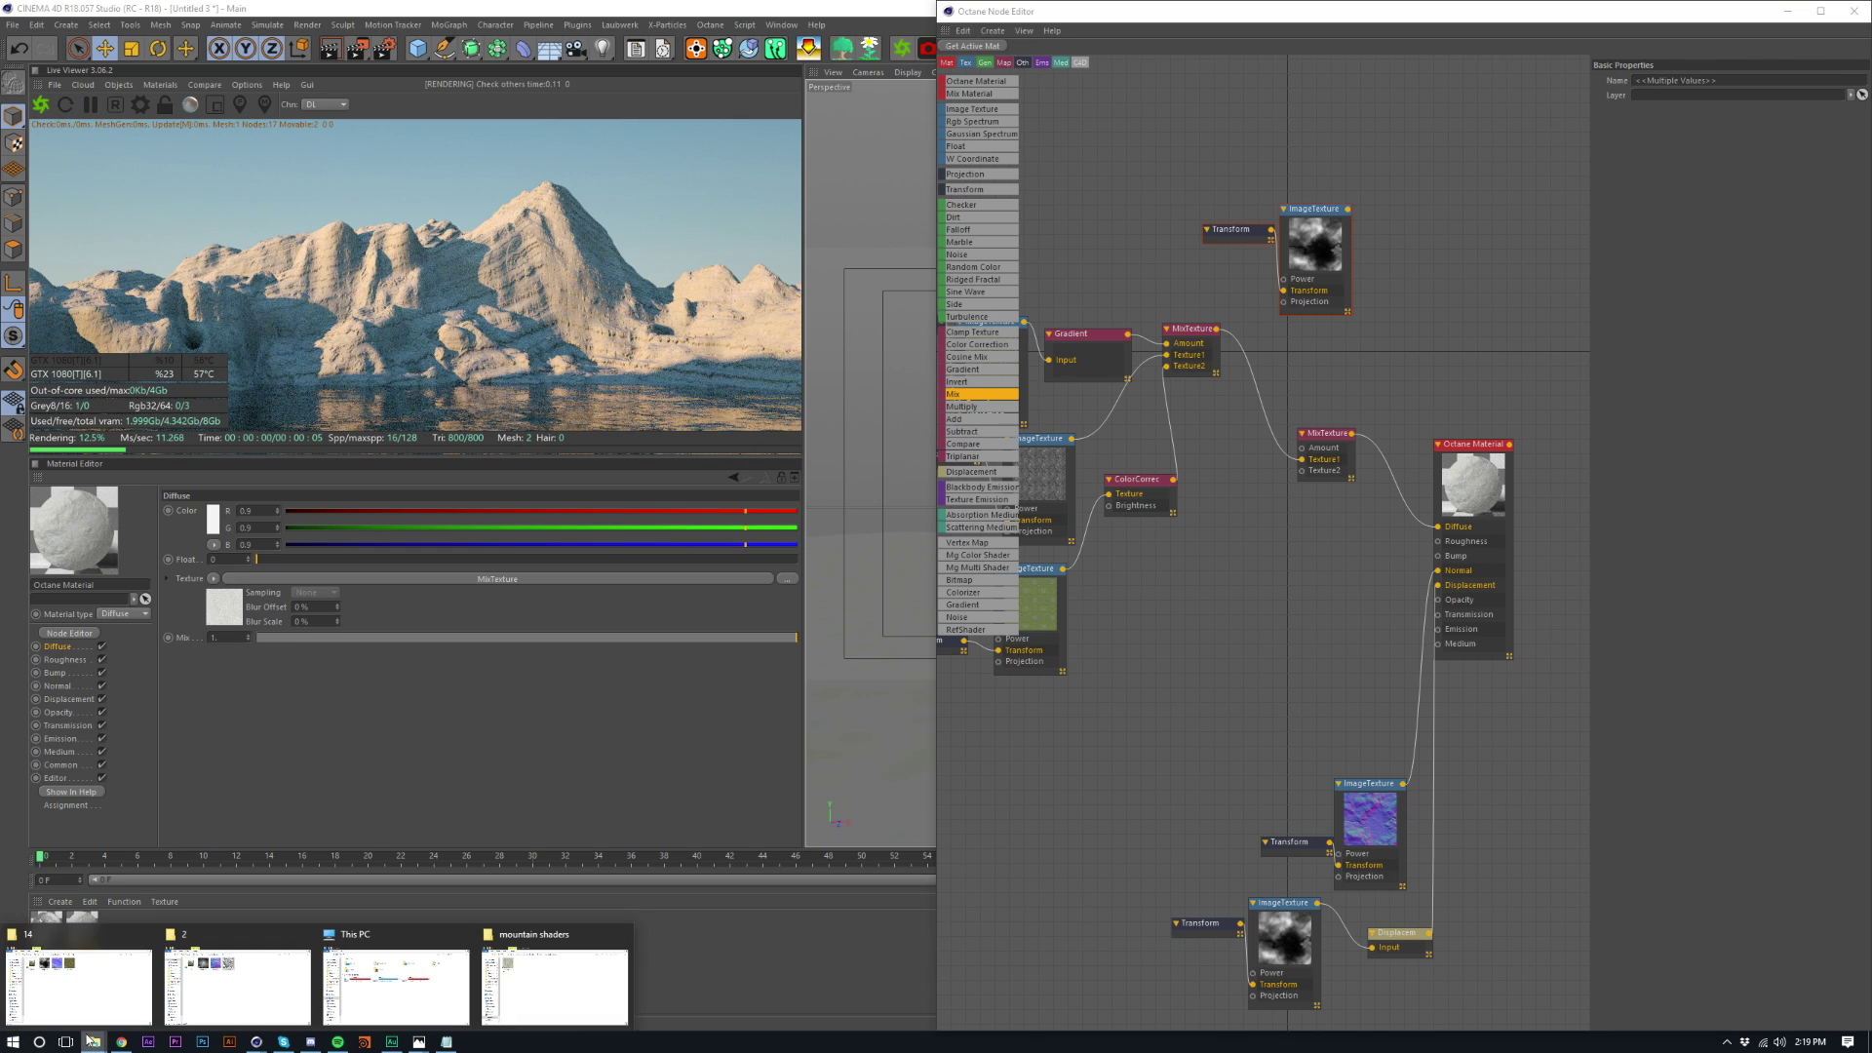
- Import texture.tif from the Winter folder 2 and connect it to the new Mix node's Texture2
mouse_move(94, 1041)
click(508, 964)
drag(884, 361, 1303, 472)
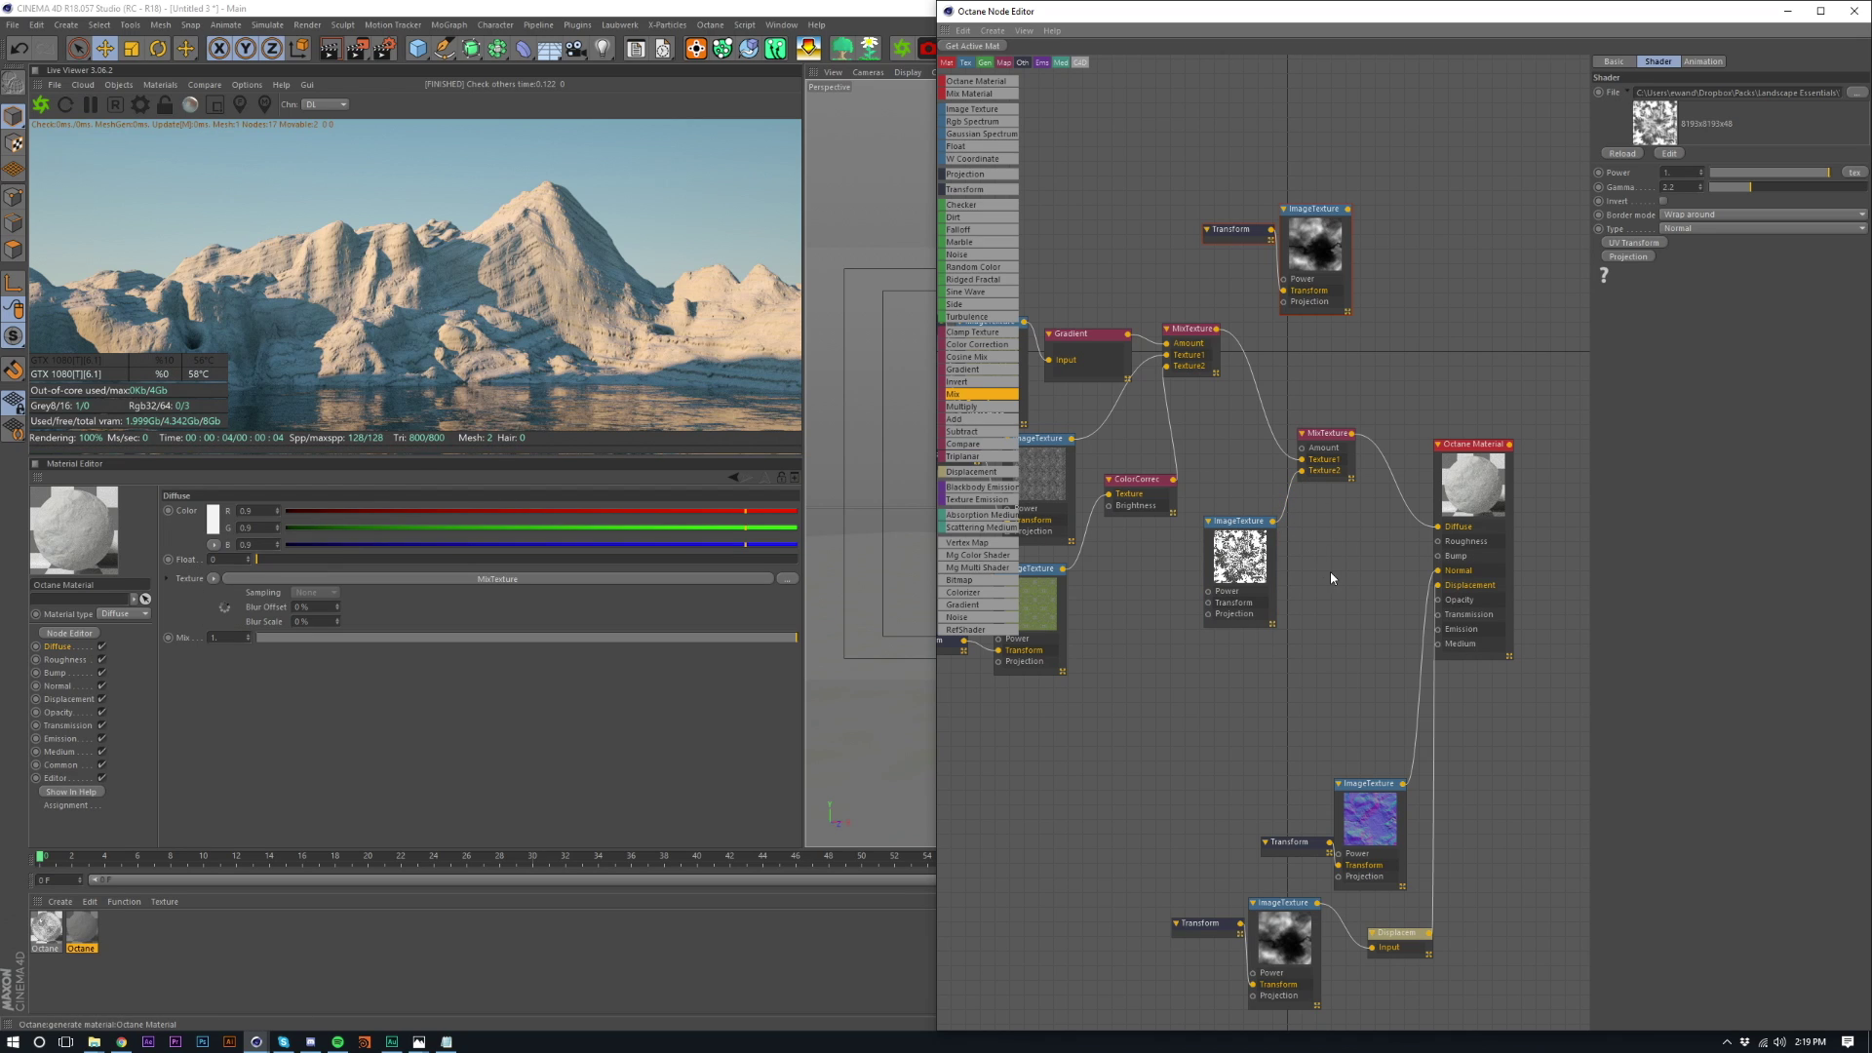
- Connect the copied height texture to the new Mix's Amount and reposition it with its Transform beside the network
drag(1347, 209, 1303, 448)
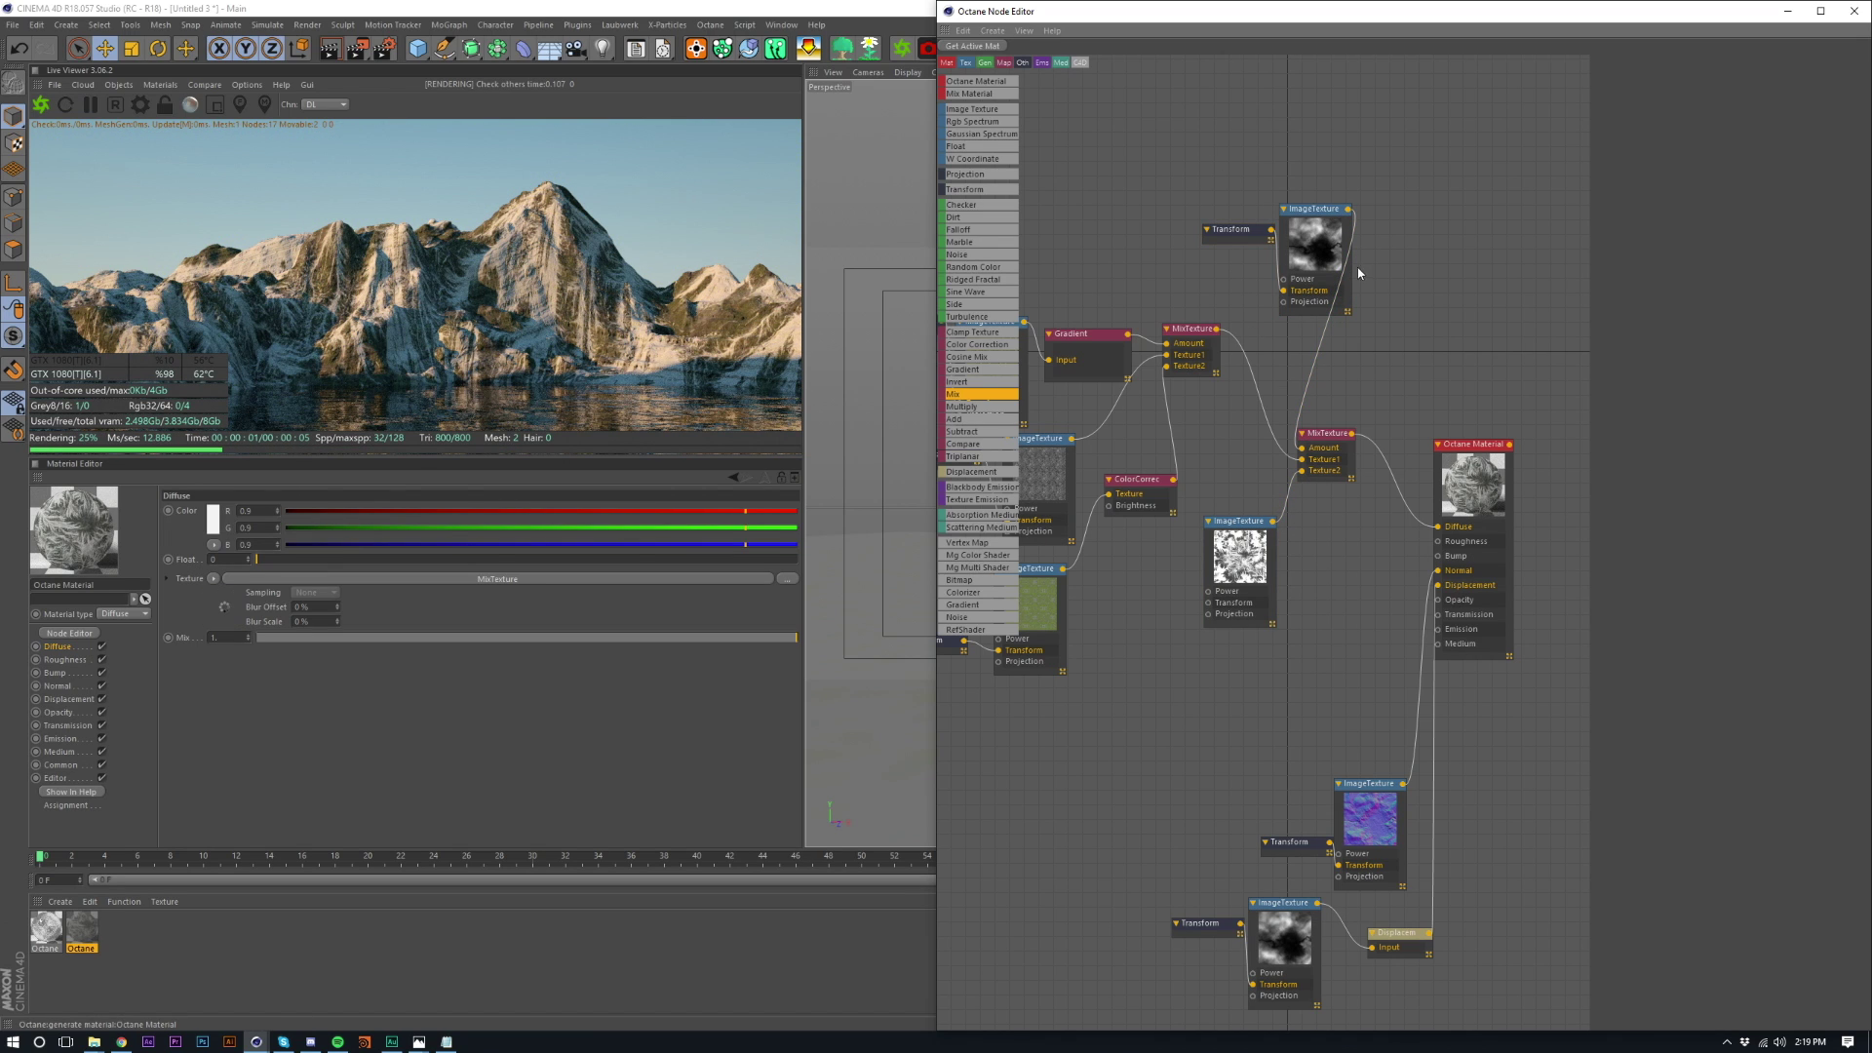
drag(1321, 248, 1209, 244)
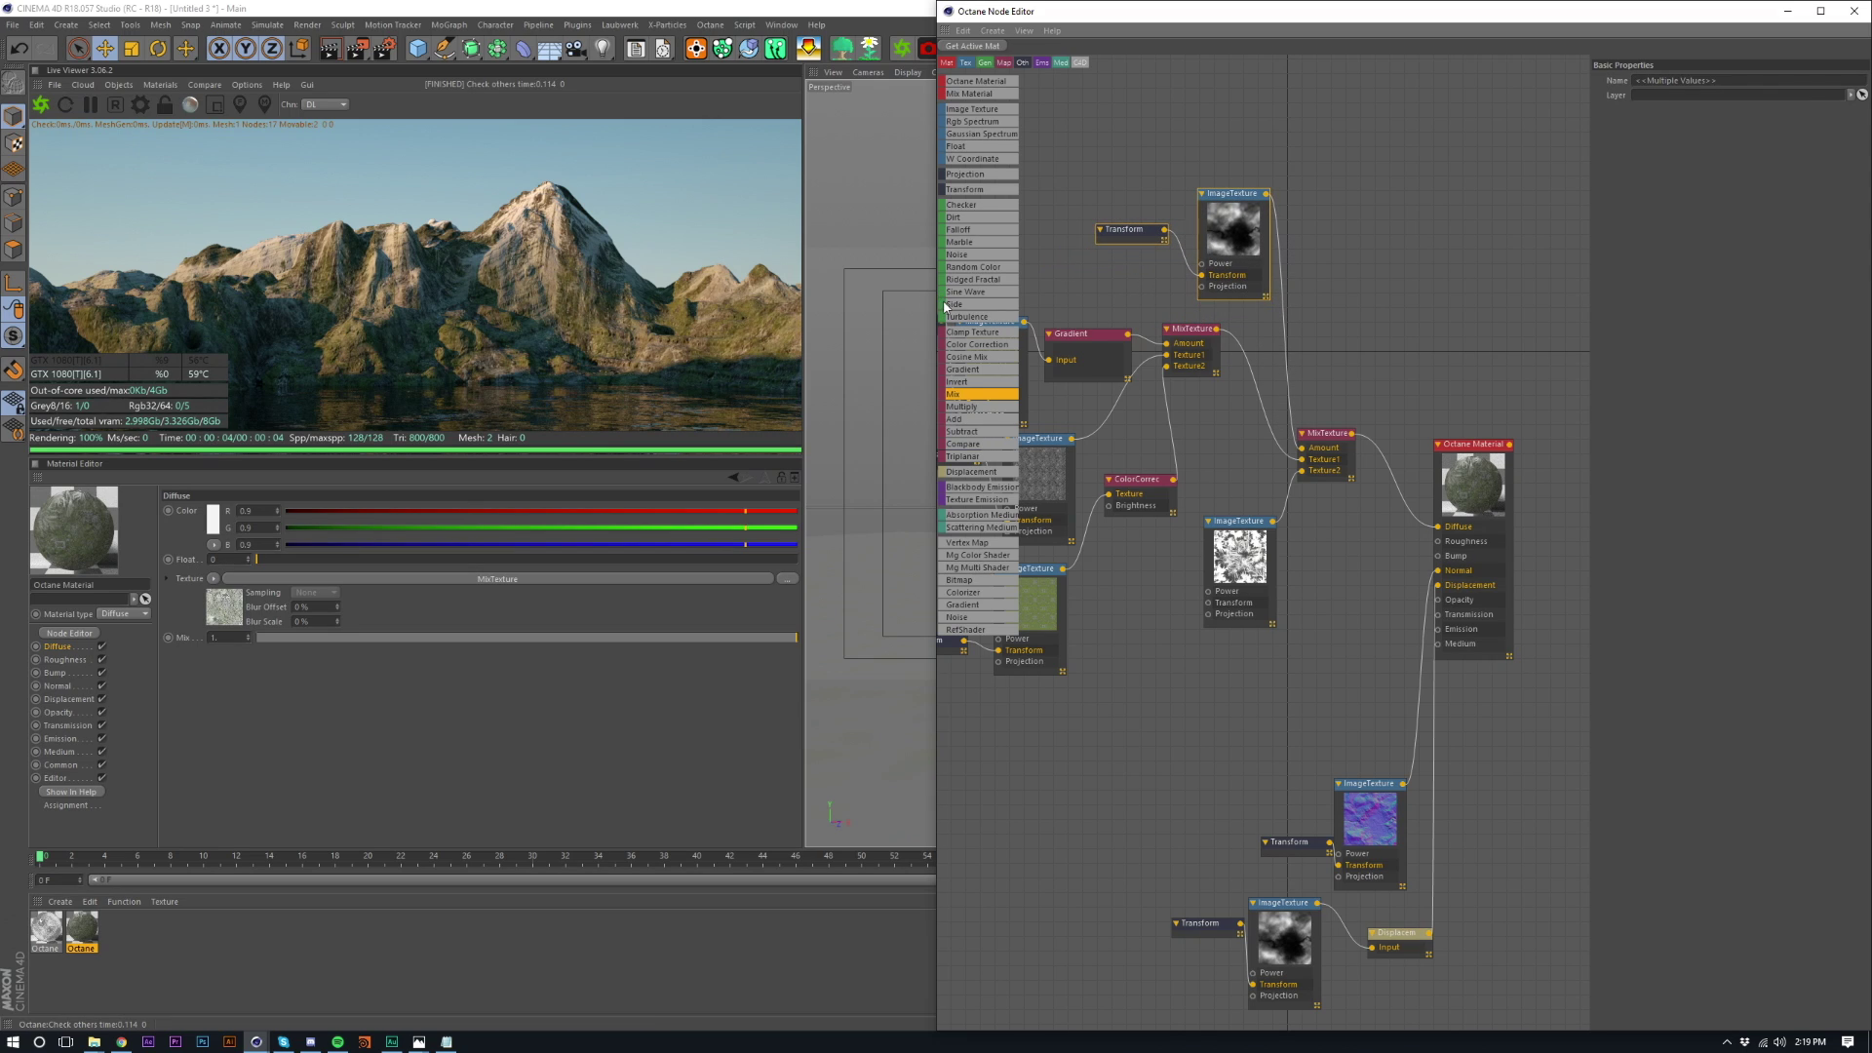
click(1378, 328)
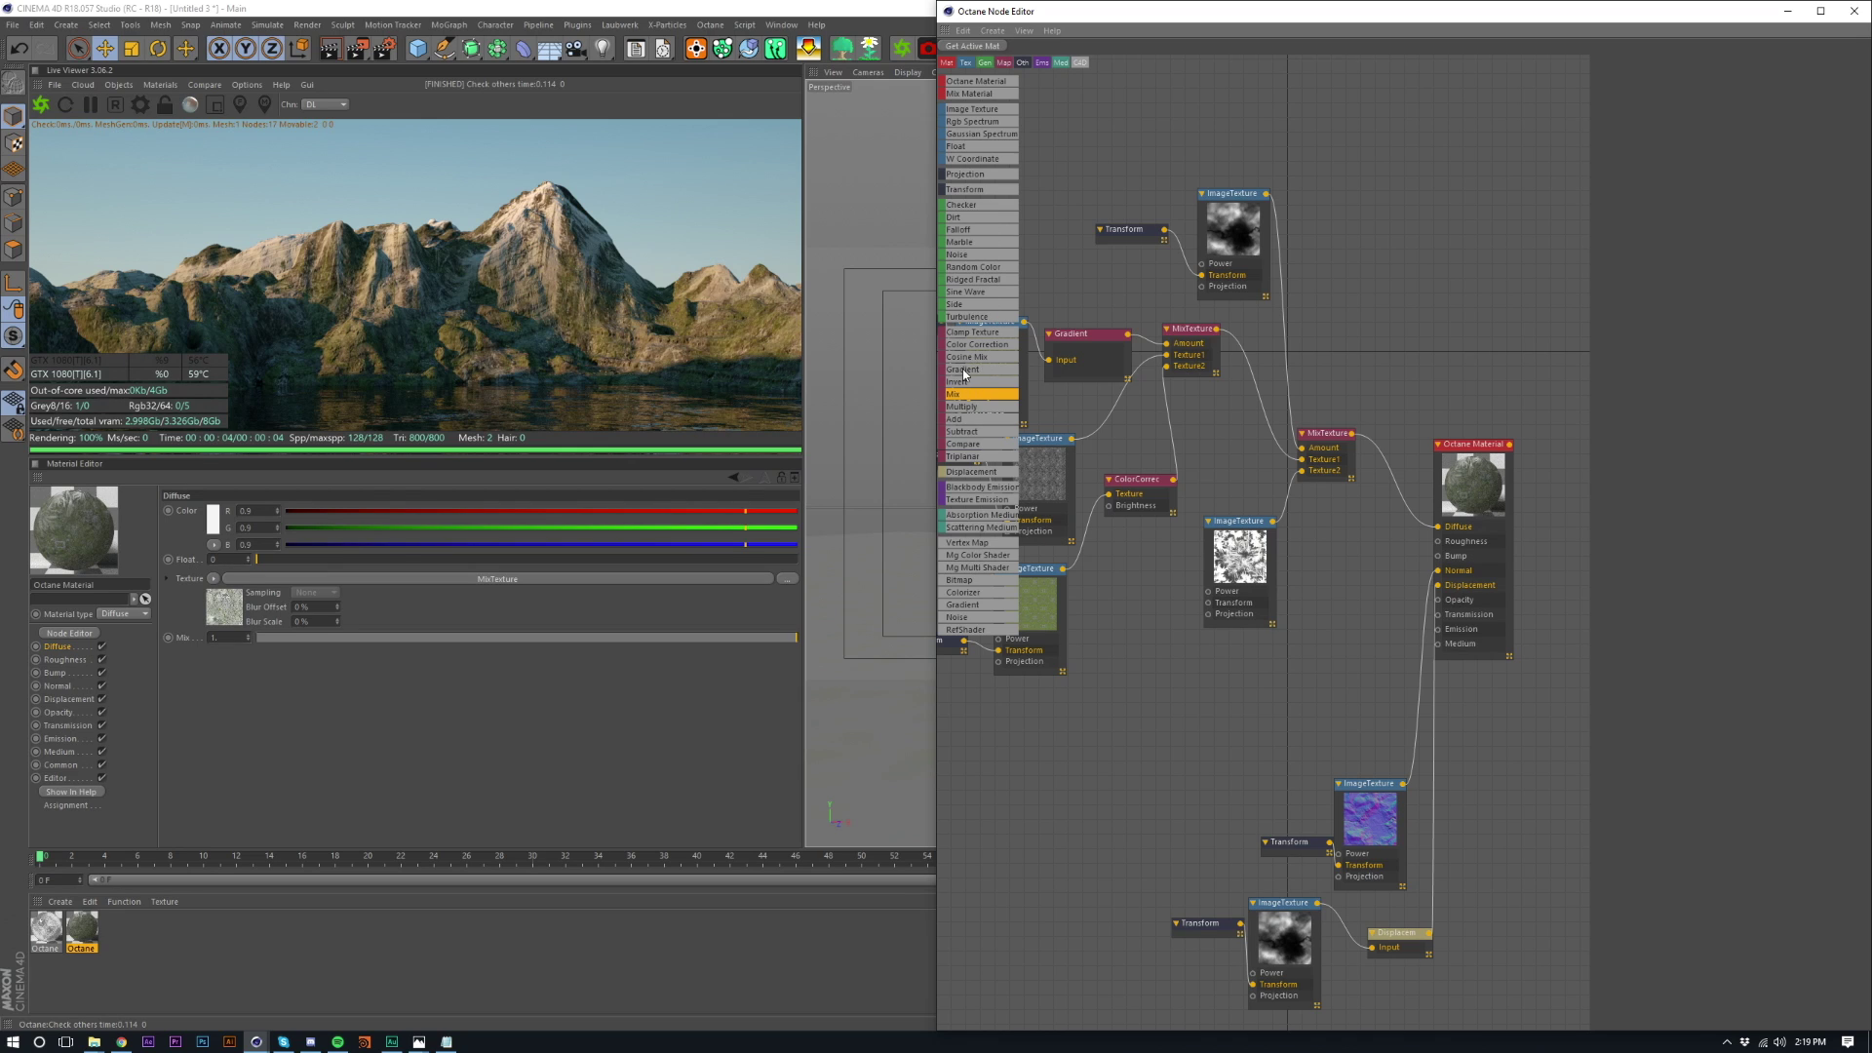
- Insert a Gradient between the copied height texture and the new Mix's Amount, and bring its black and white knots closer together
drag(963, 374, 1289, 336)
drag(1061, 156, 1247, 265)
drag(1235, 244, 1163, 261)
drag(1283, 324, 1289, 302)
mouse_move(1866, 220)
mouse_down()
mouse_move(1691, 222)
mouse_move(1784, 224)
mouse_up()
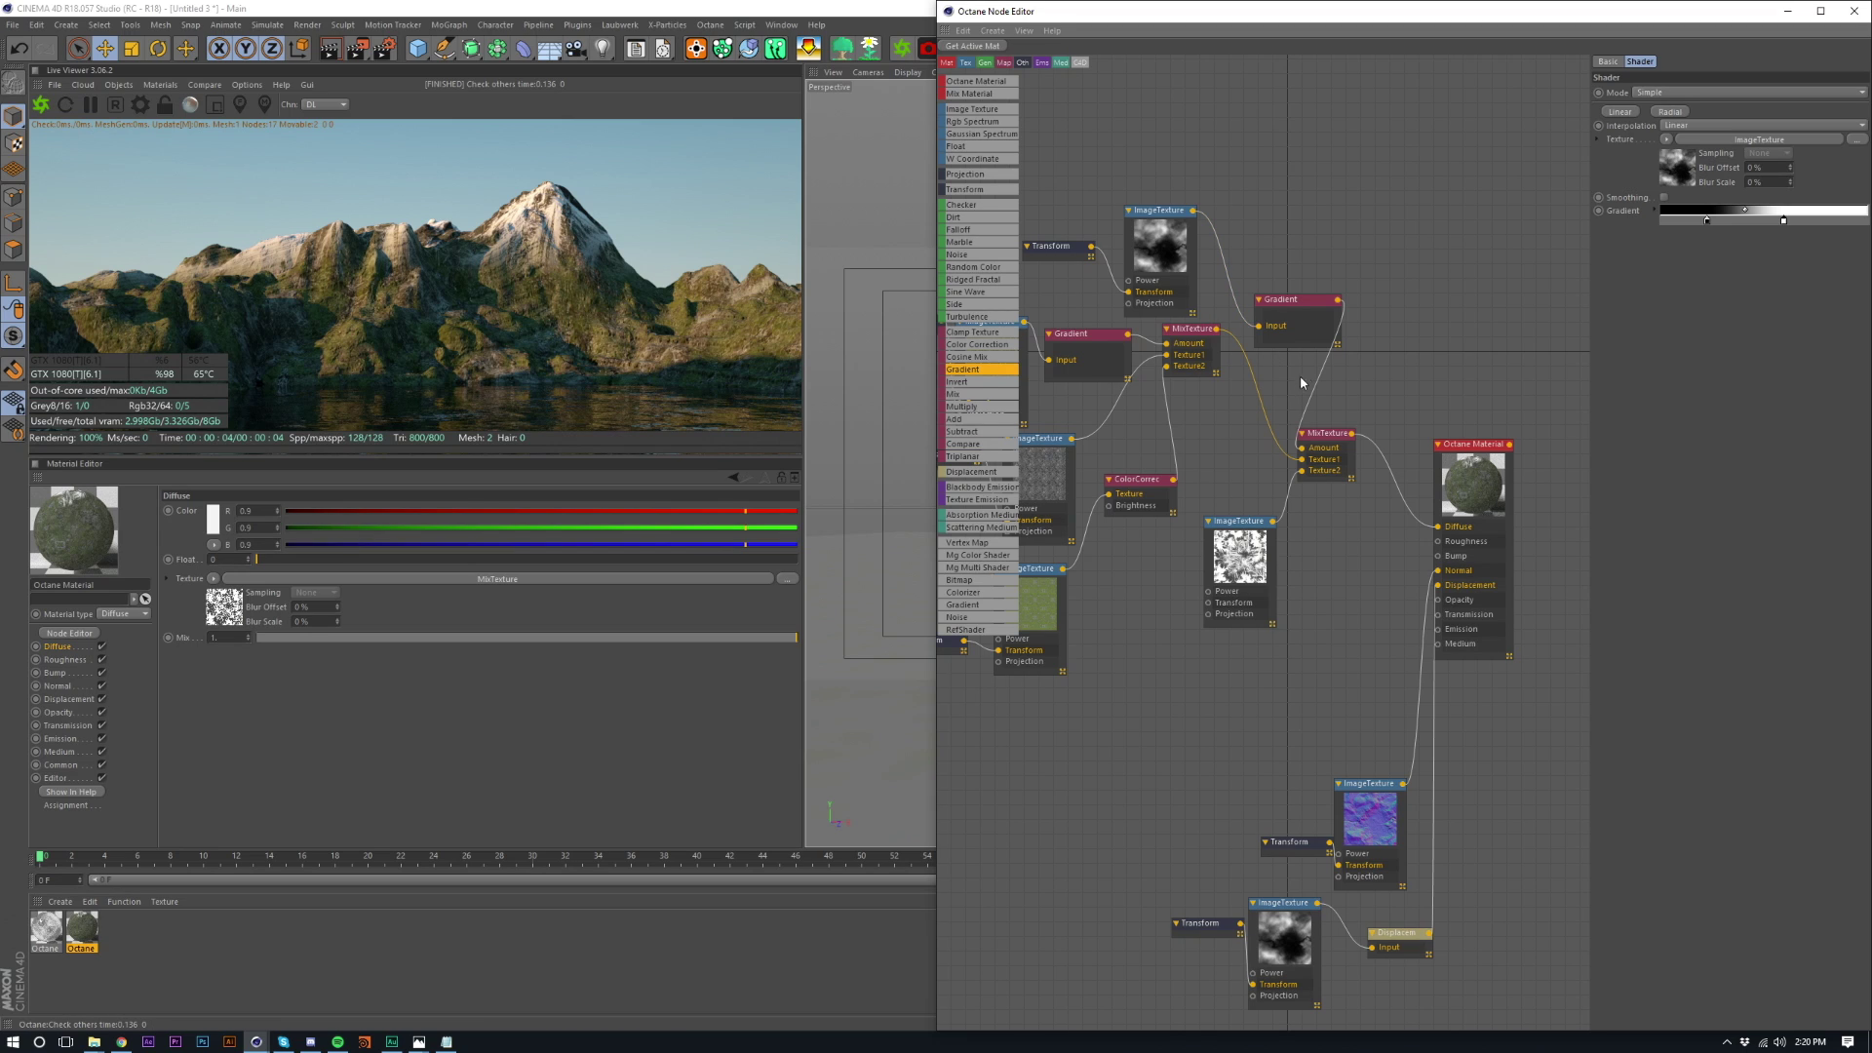
- Move the copied height texture, its Transform and Gradient higher in the network, set the Gradient's mode to Complex and enlarge its node
drag(1080, 201, 1320, 260)
right_click(1321, 259)
click(1430, 287)
click(1295, 274)
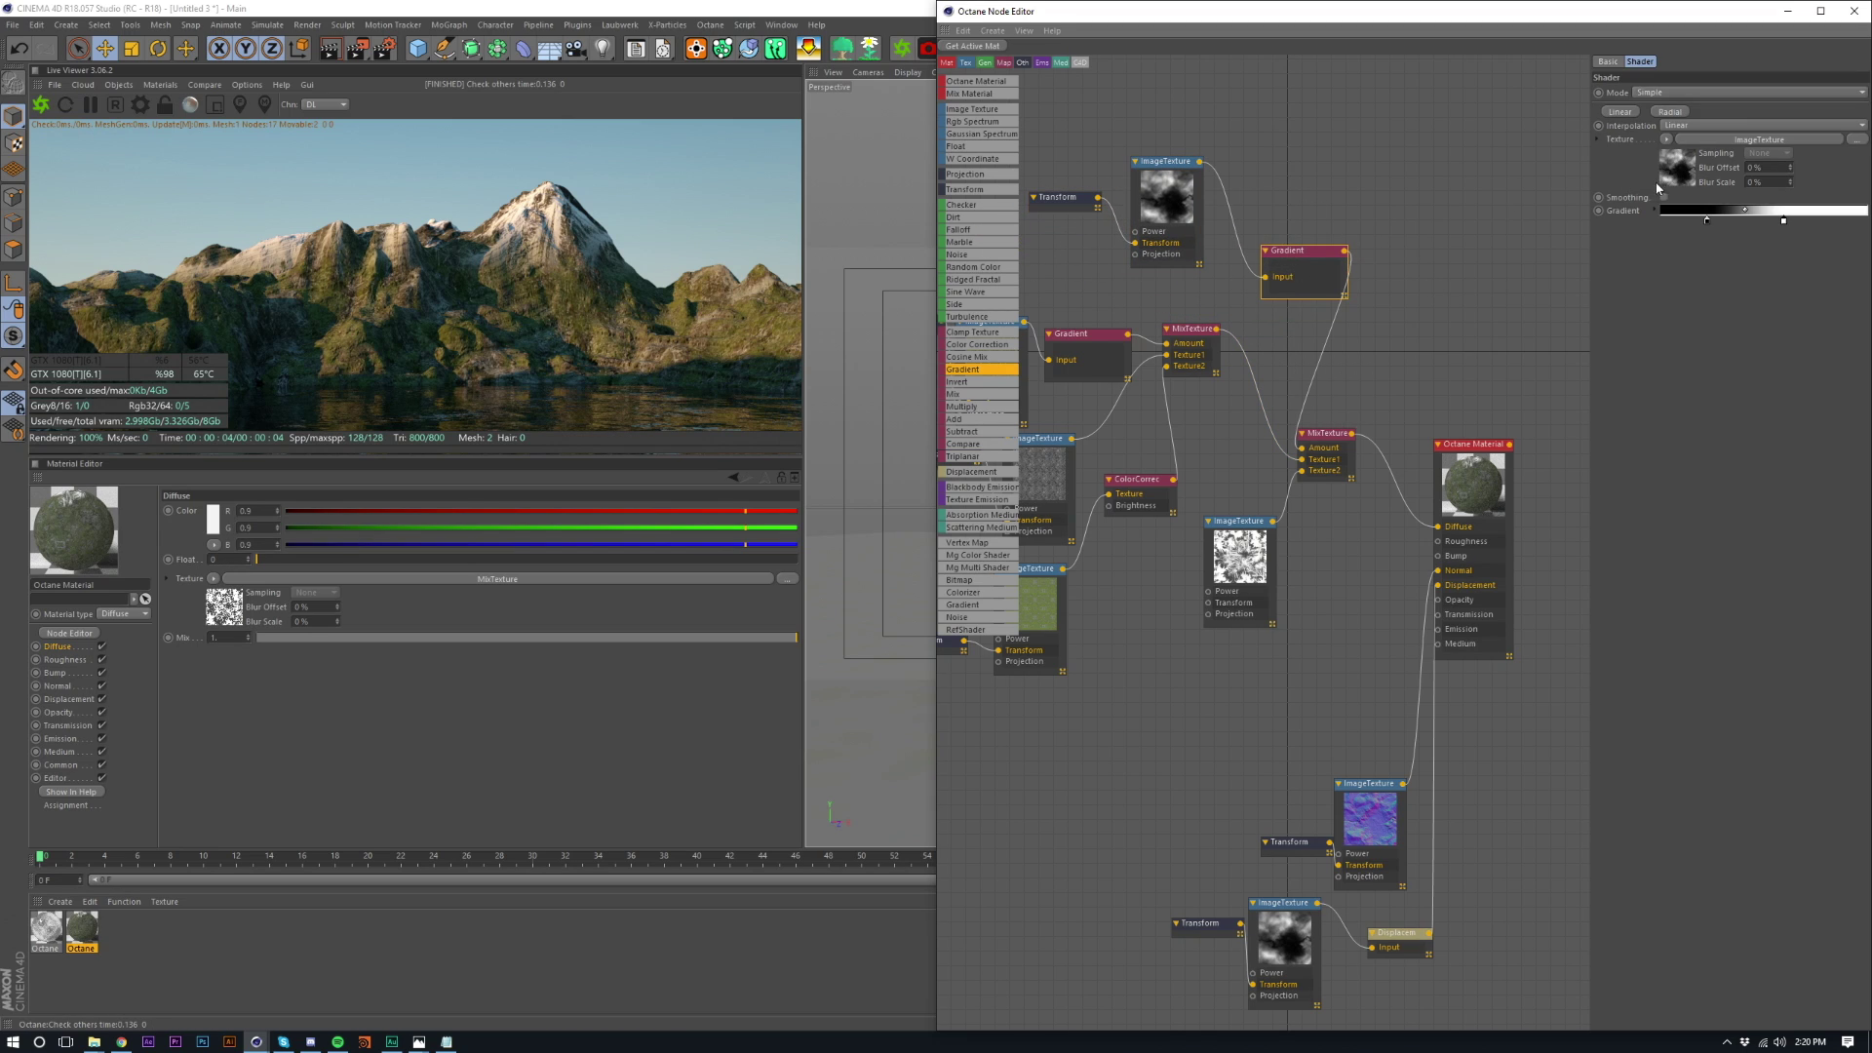
click(1659, 95)
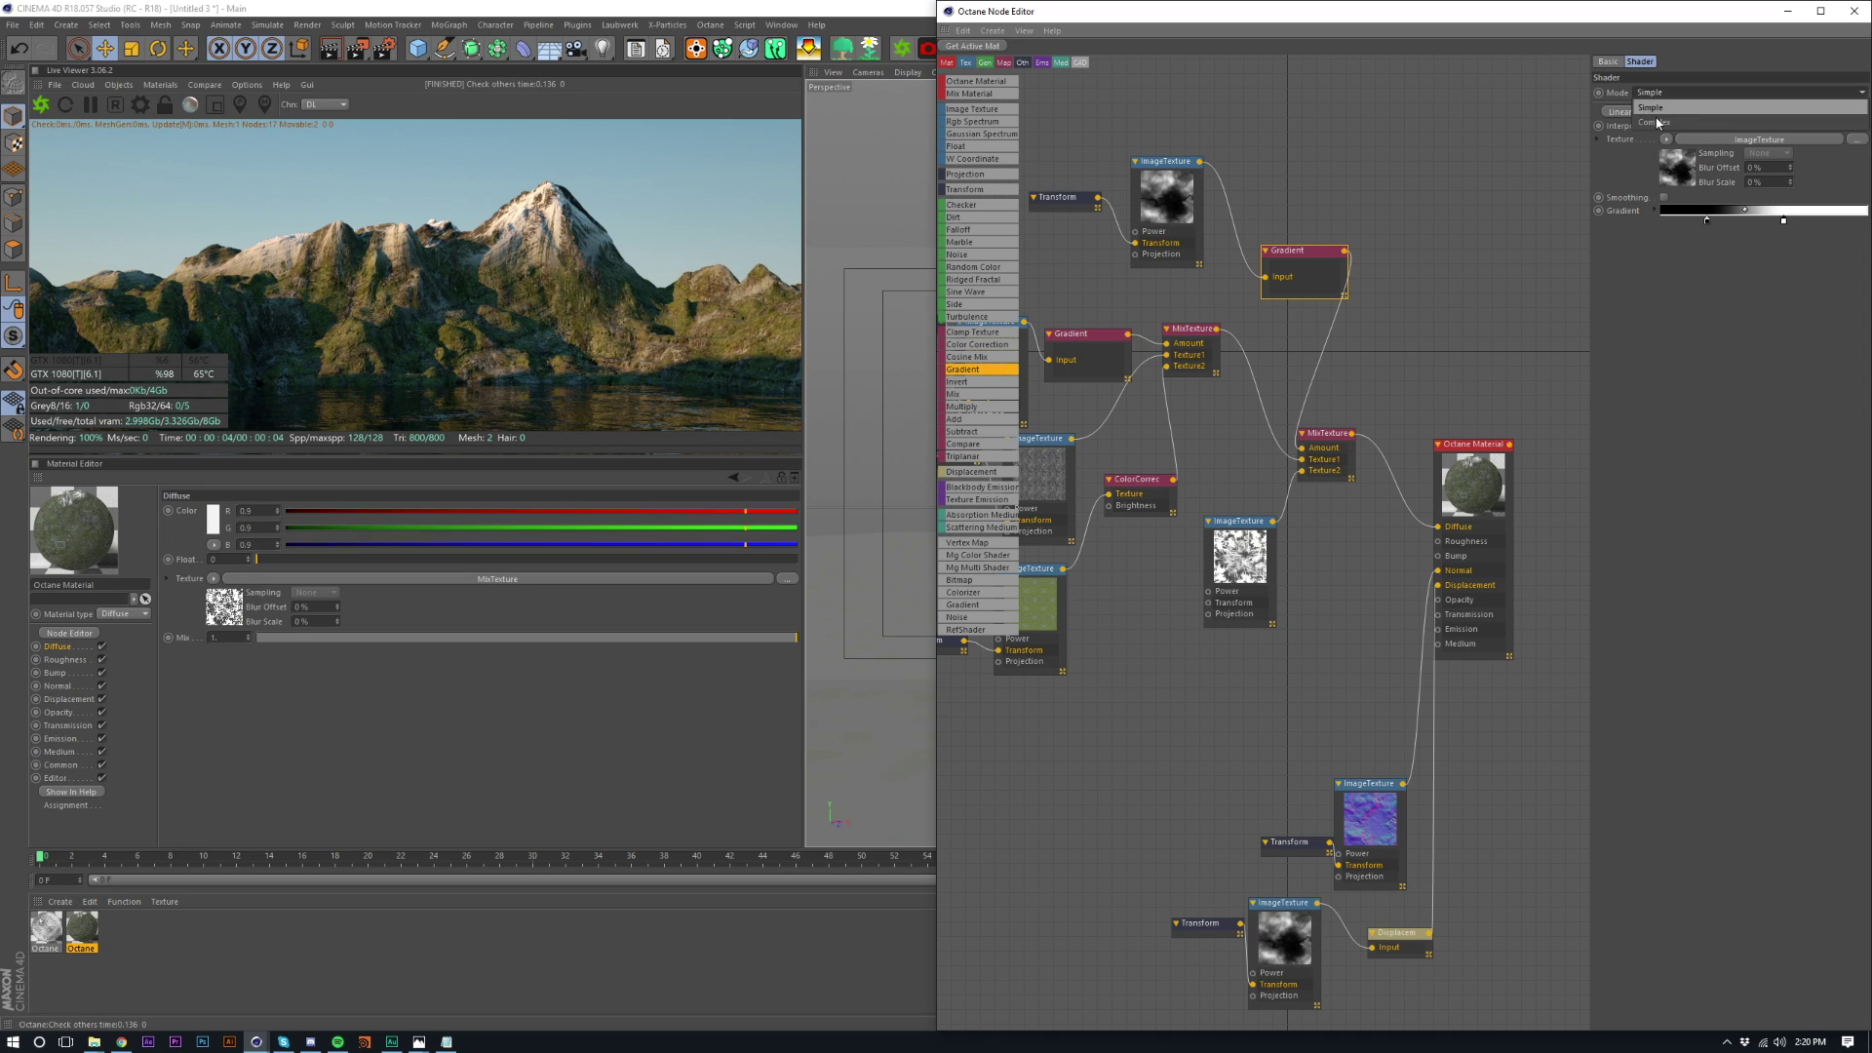
click(1656, 123)
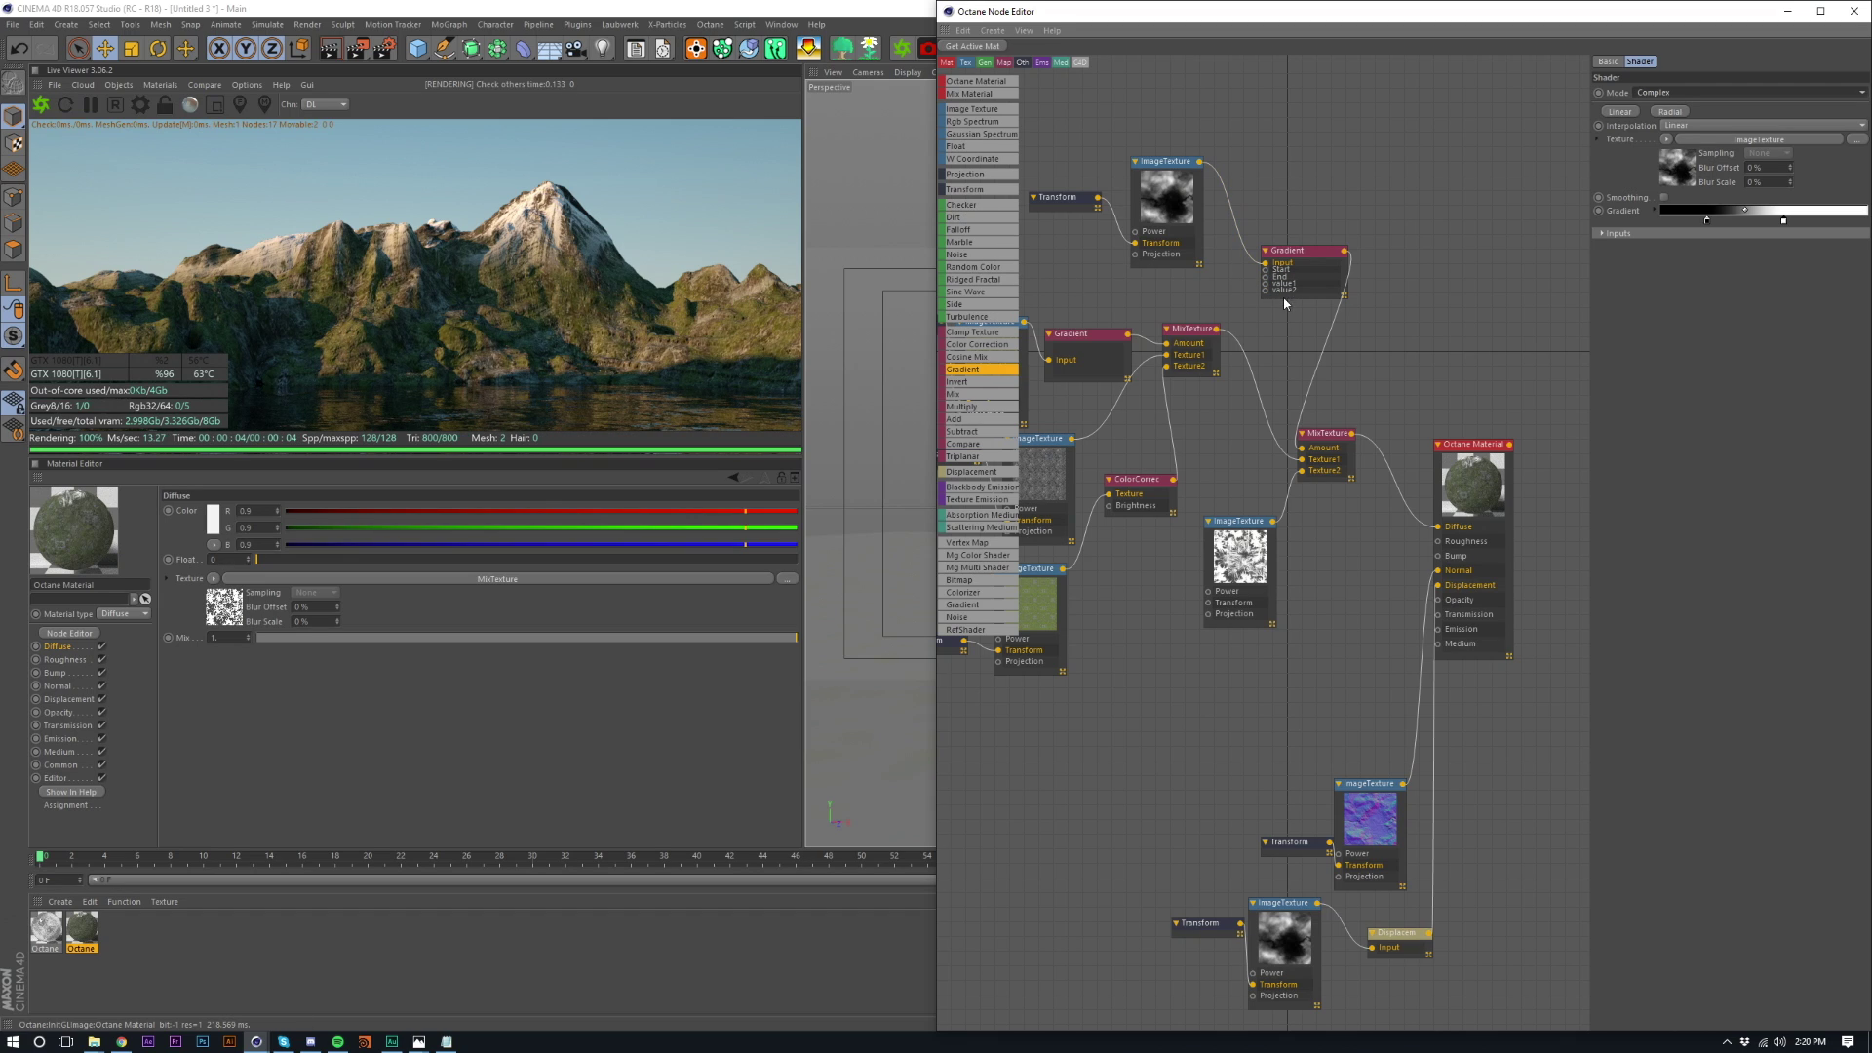
drag(1296, 297, 1294, 319)
scroll(1284, 306, up, 2)
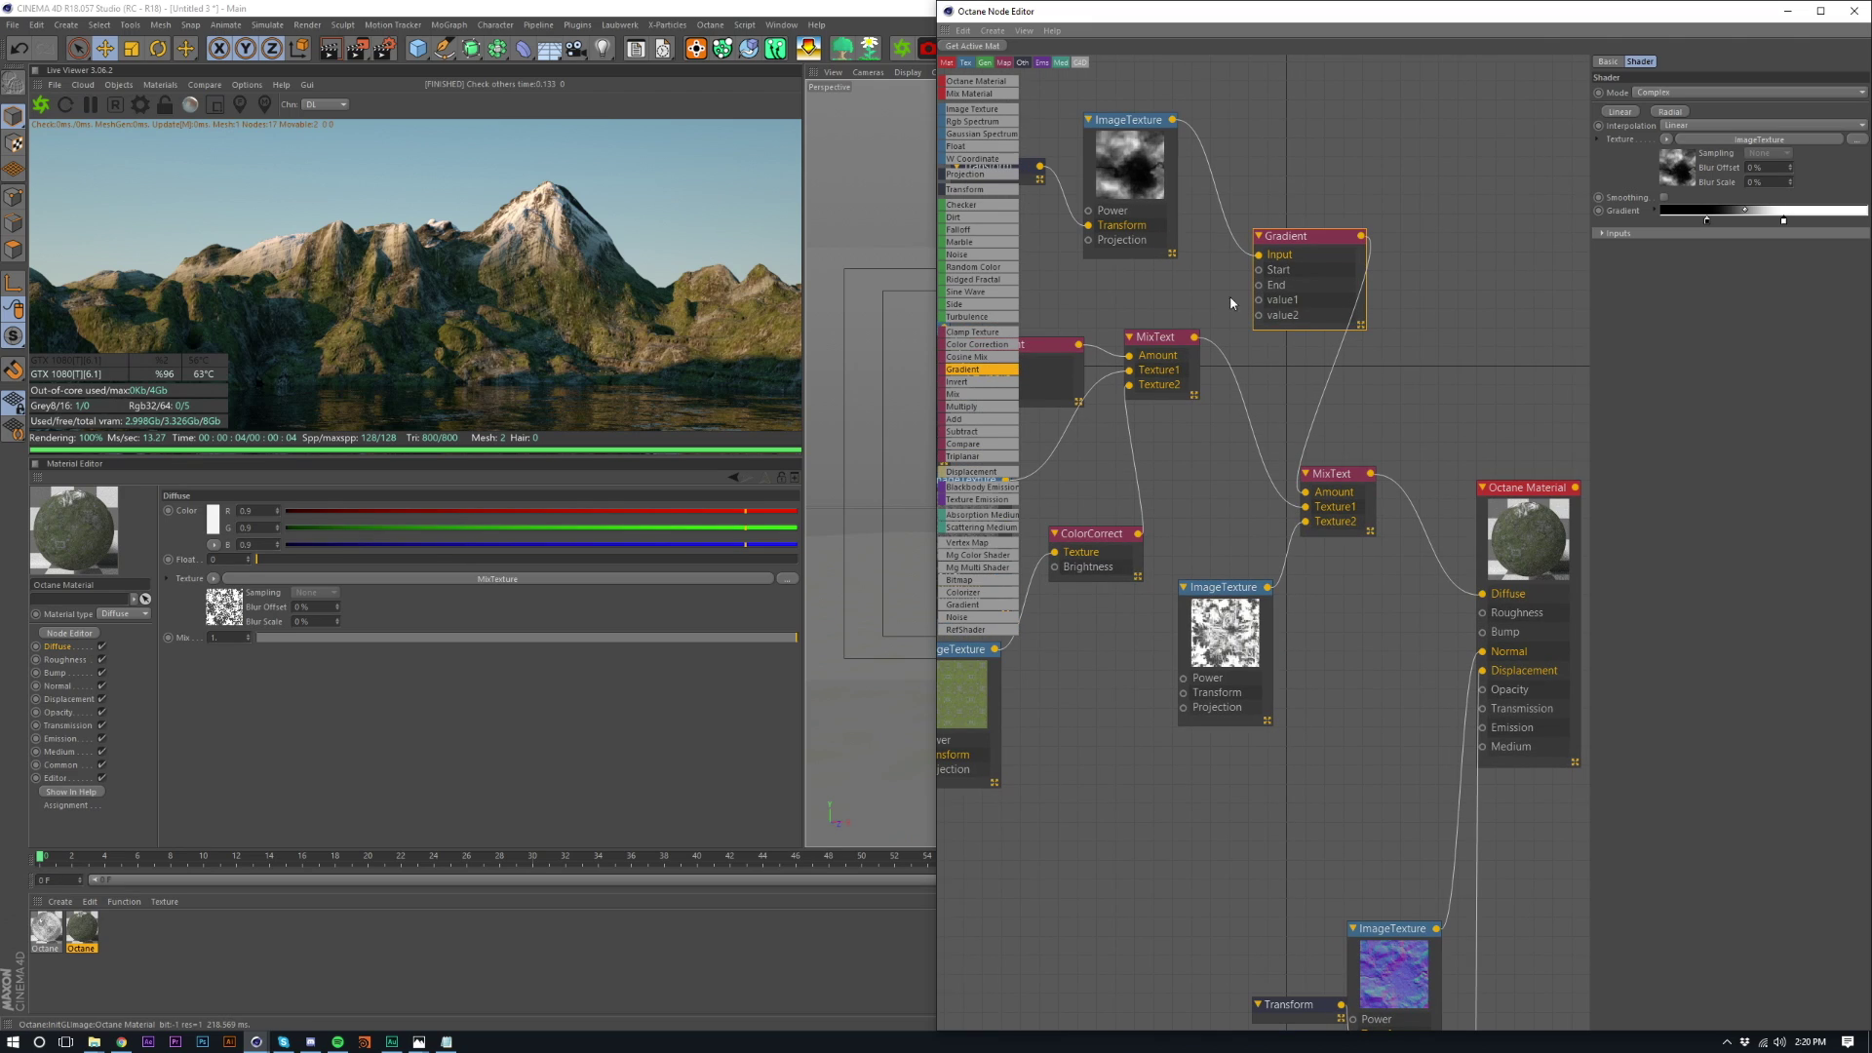
- Add a Dirt node to the snow Gradient's value1 input with strength 10, details 100 and radius about 26 cm
drag(966, 217, 1258, 299)
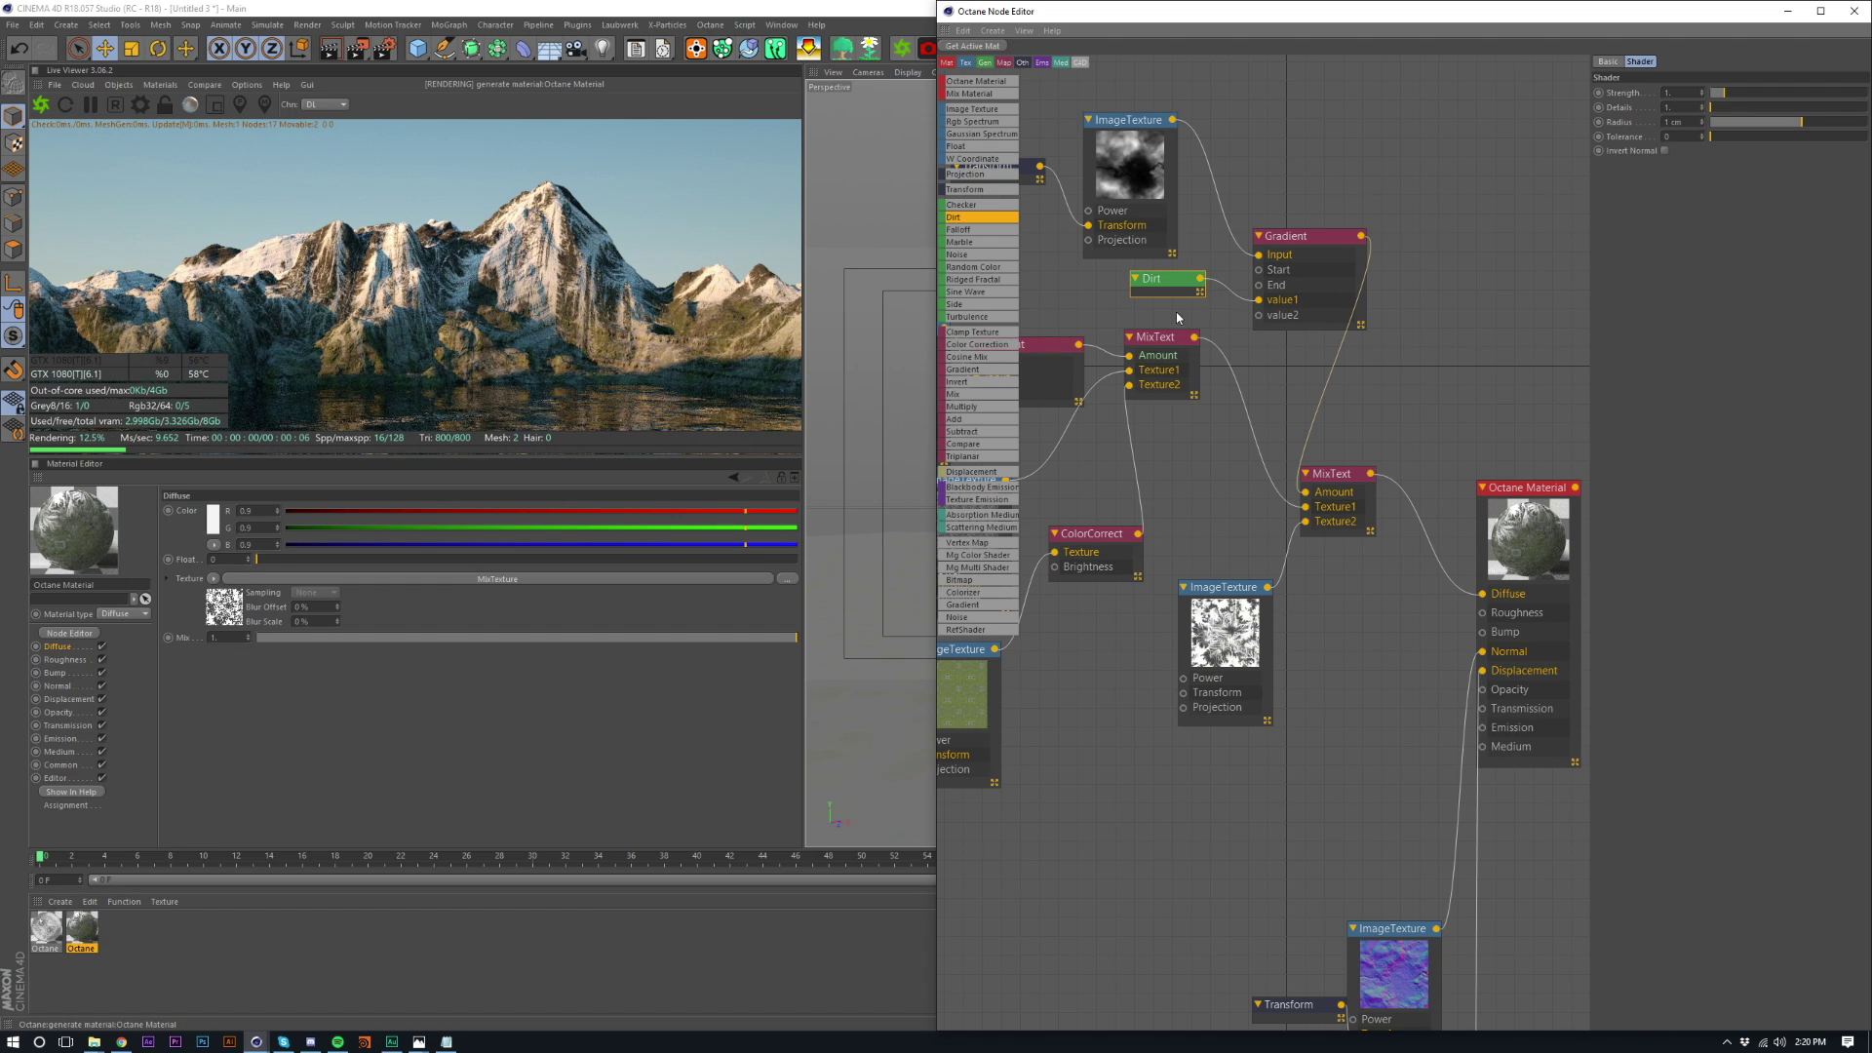
drag(1728, 91, 1864, 92)
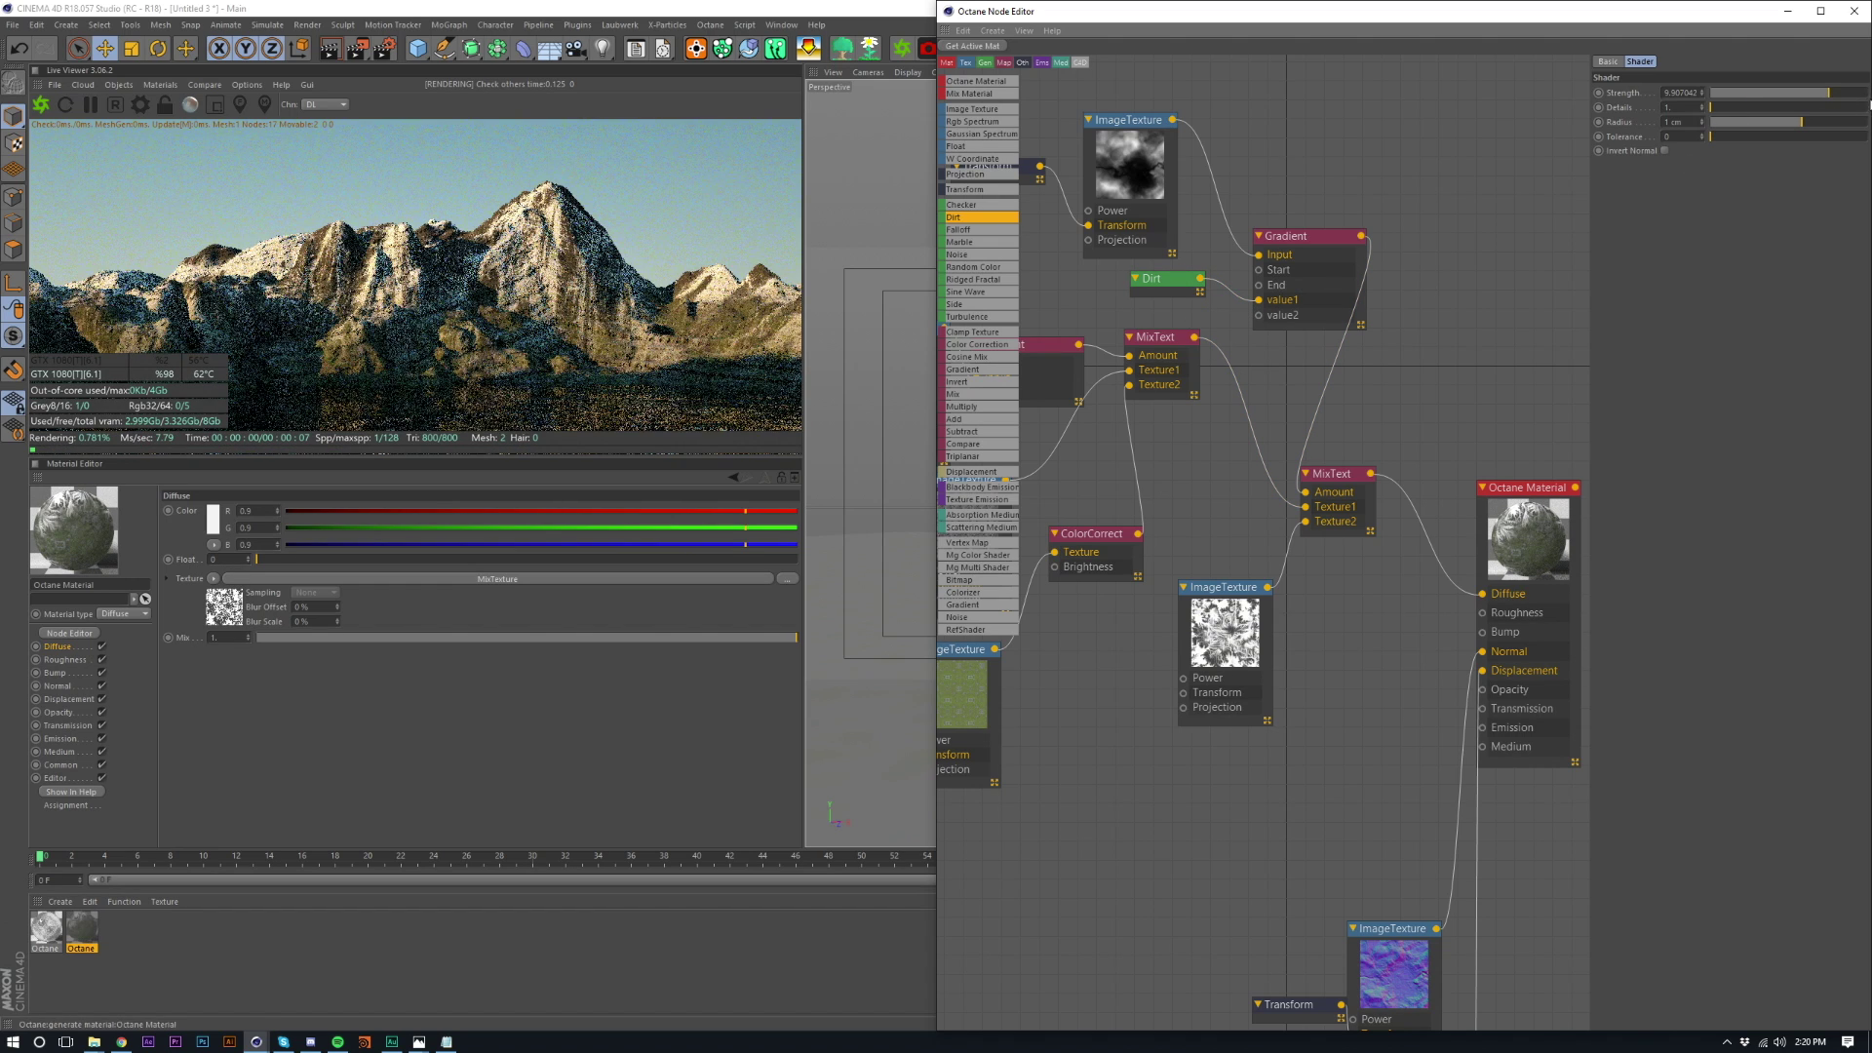
click(1792, 122)
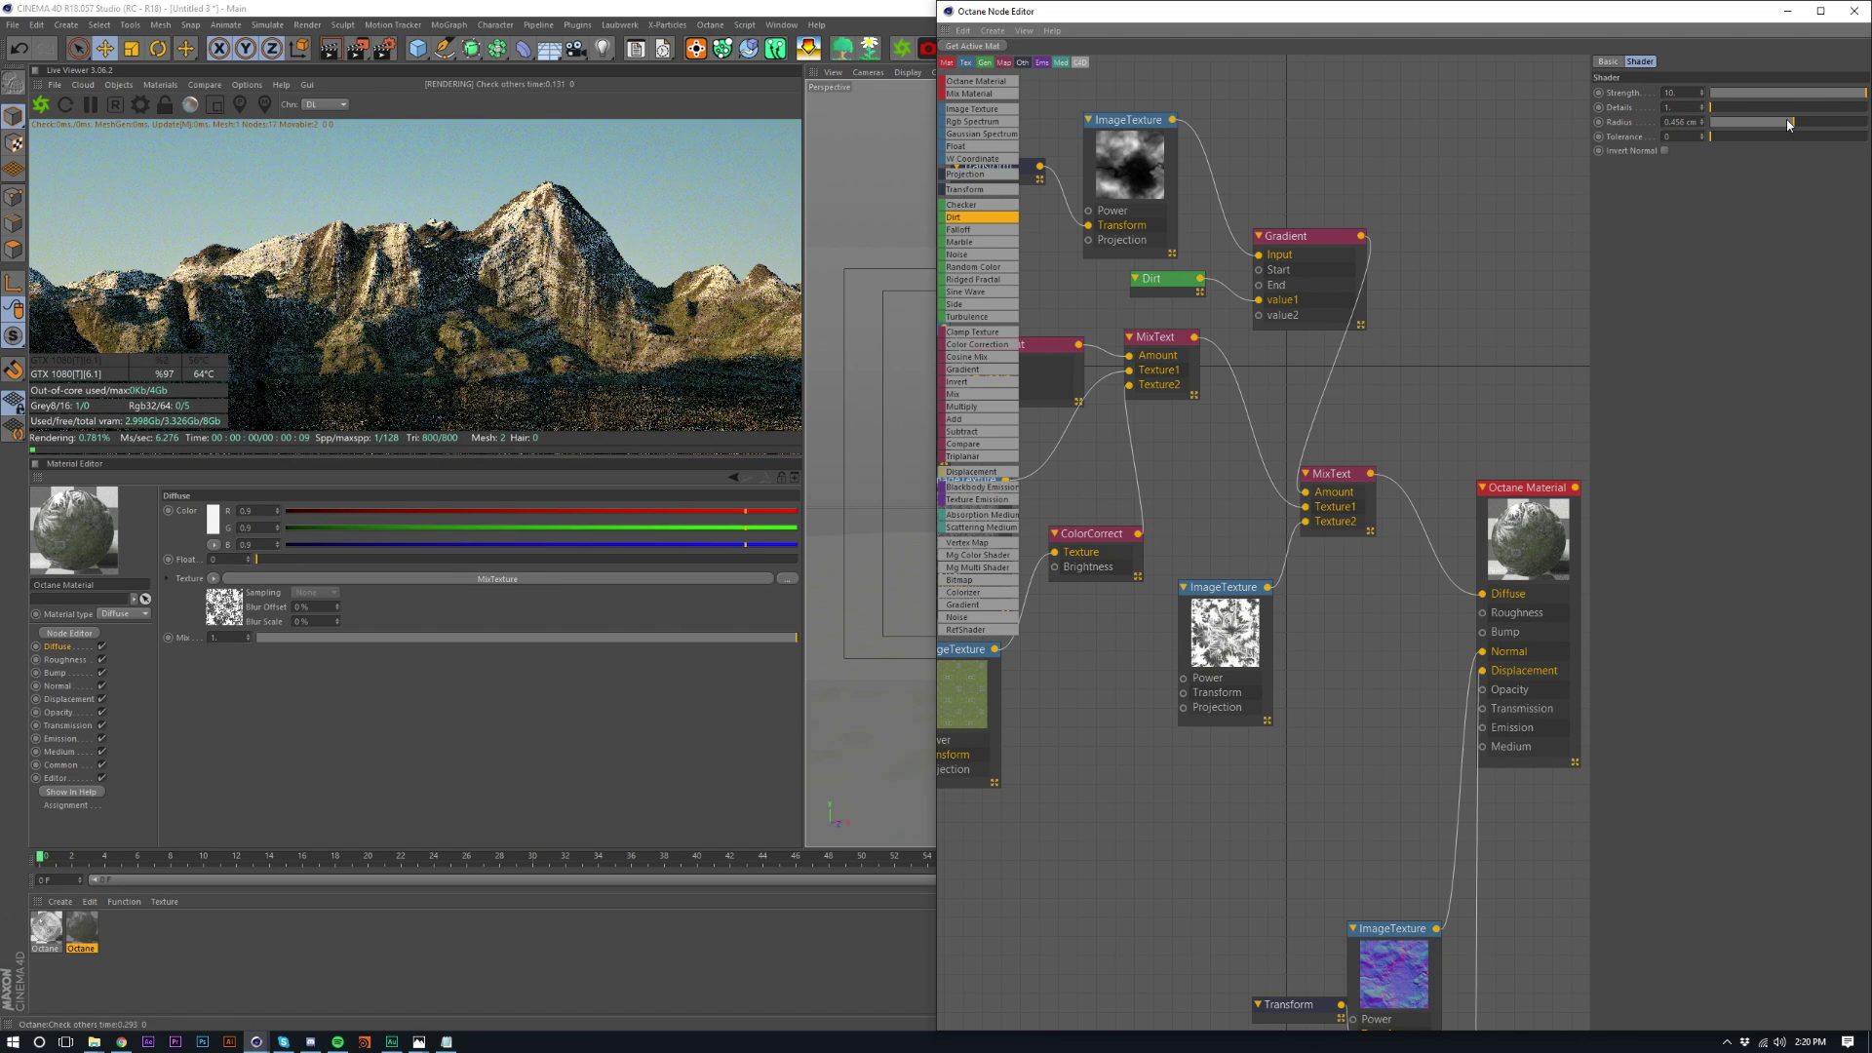
drag(1837, 131, 1850, 131)
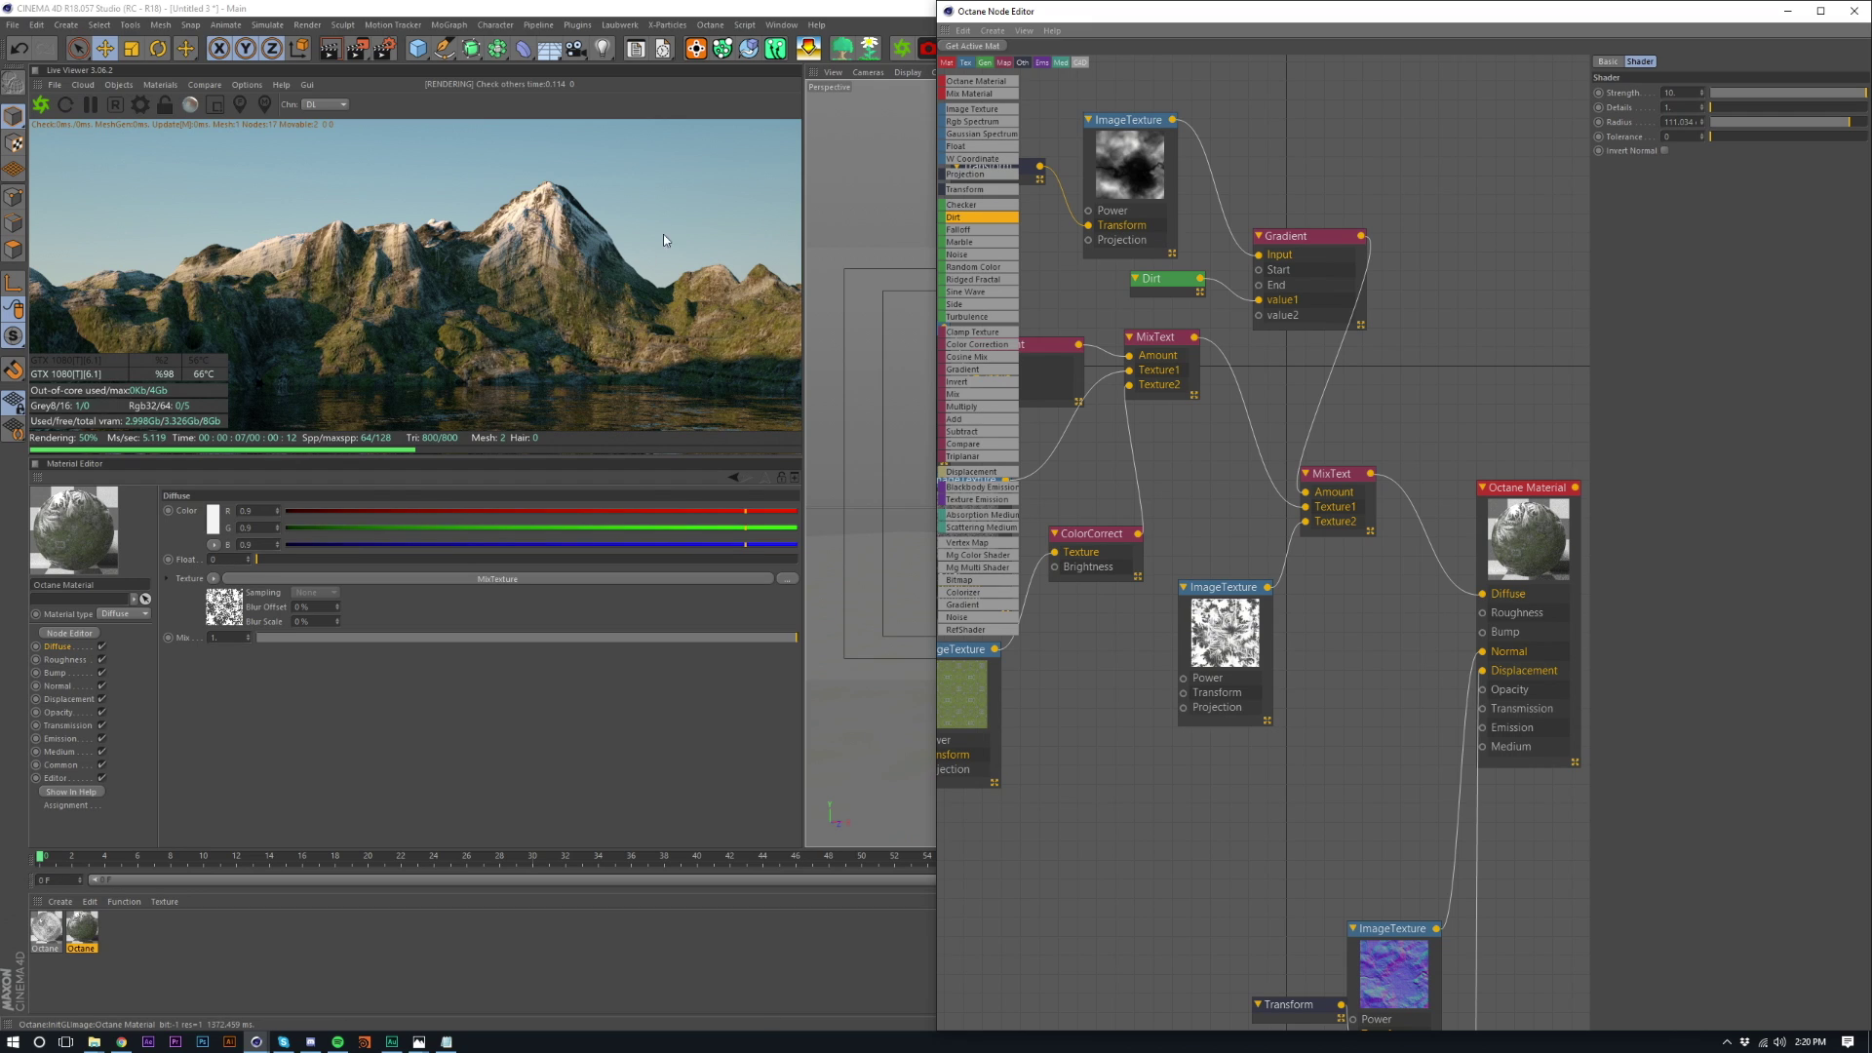
drag(1718, 106, 1867, 107)
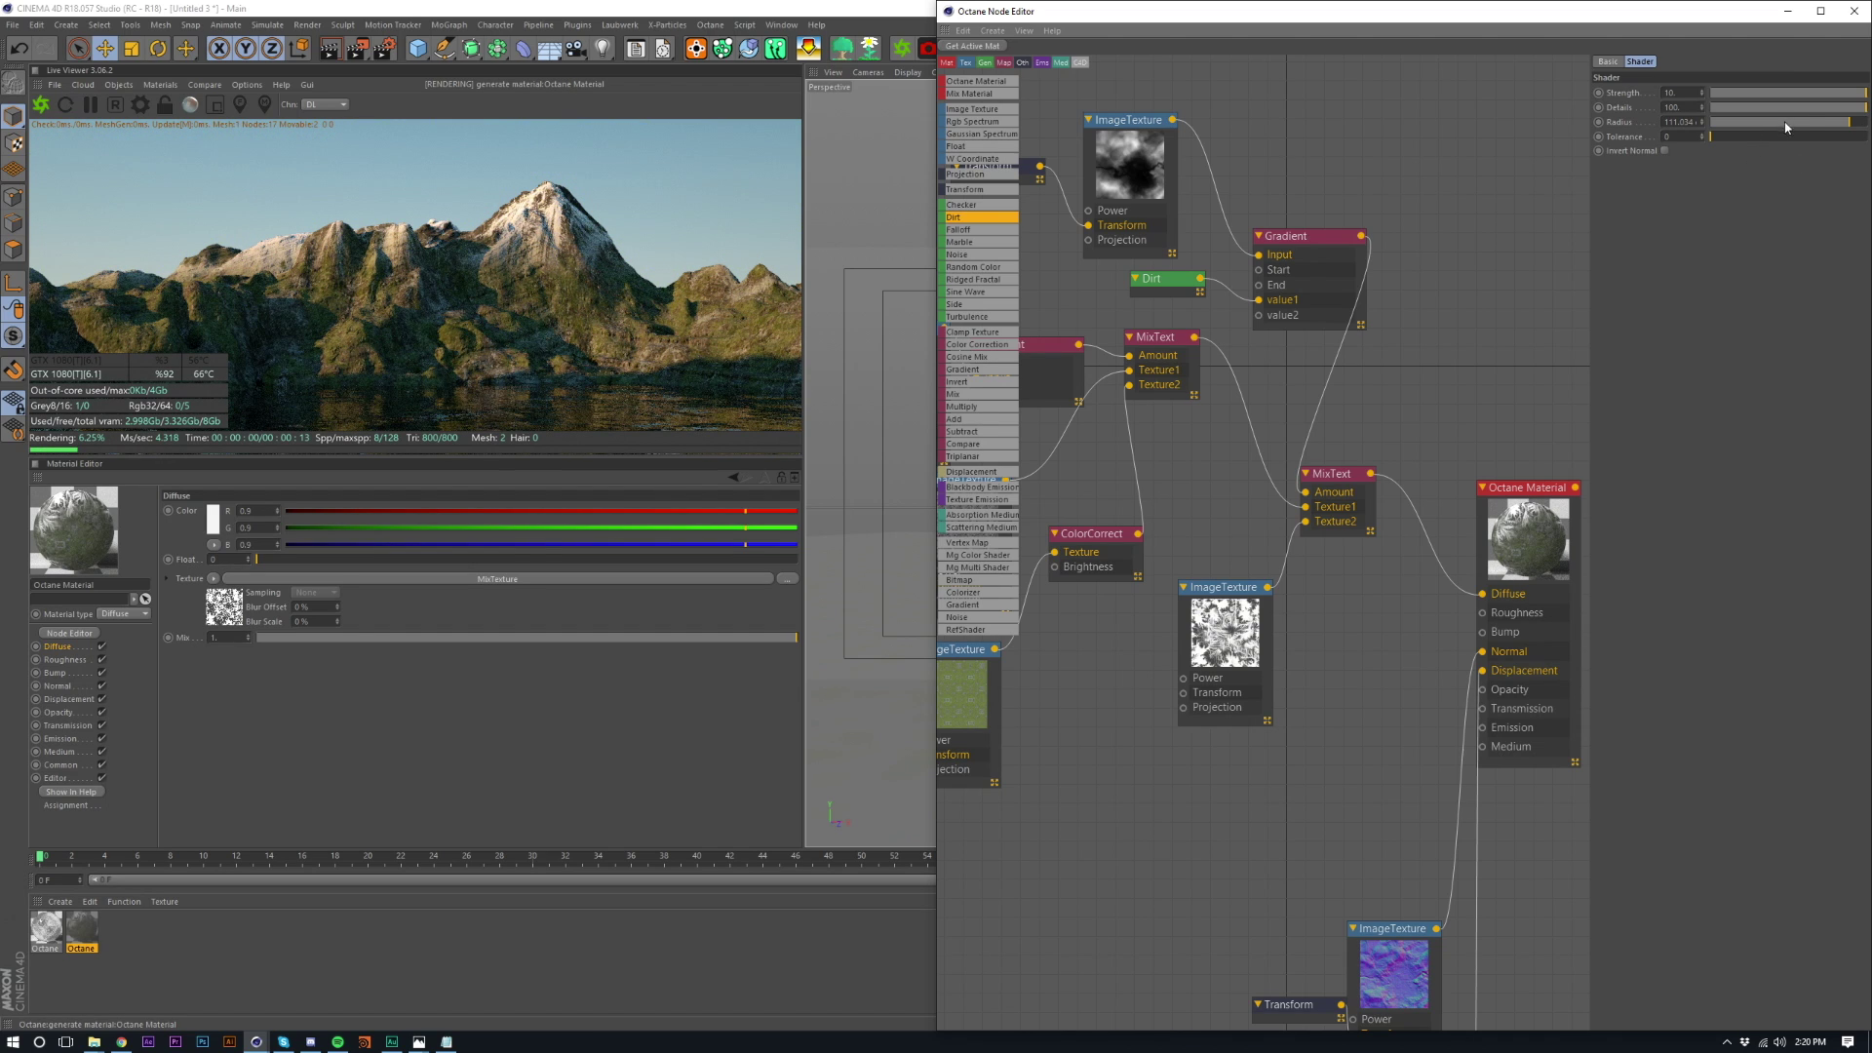
mouse_move(1832, 122)
mouse_down()
mouse_move(1793, 123)
mouse_move(1835, 125)
mouse_up()
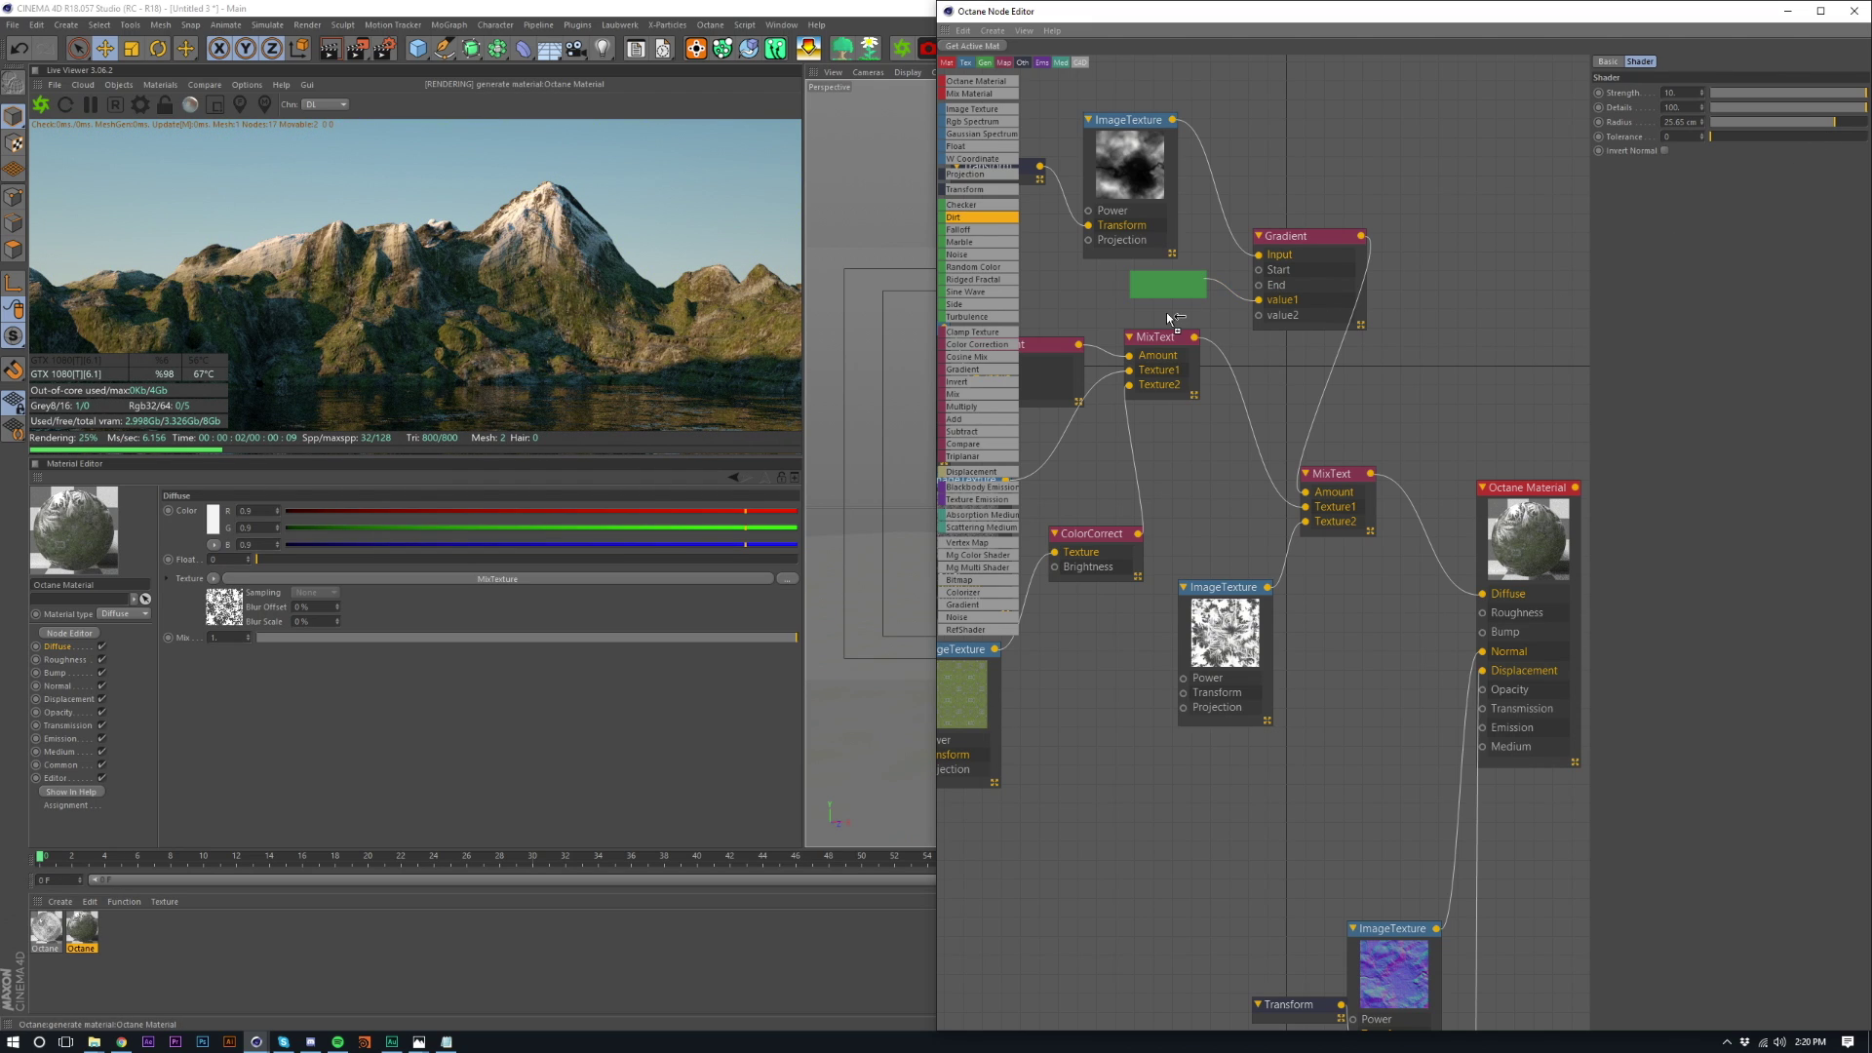
- Duplicate the Dirt node into the Gradient's value2 input and set its radius to about 1.1 cm and details to about 29
mouse_move(1168, 347)
ctrl+mouse_down()
mouse_move(1178, 325)
mouse_move(1278, 321)
mouse_move(1185, 315)
ctrl+mouse_up()
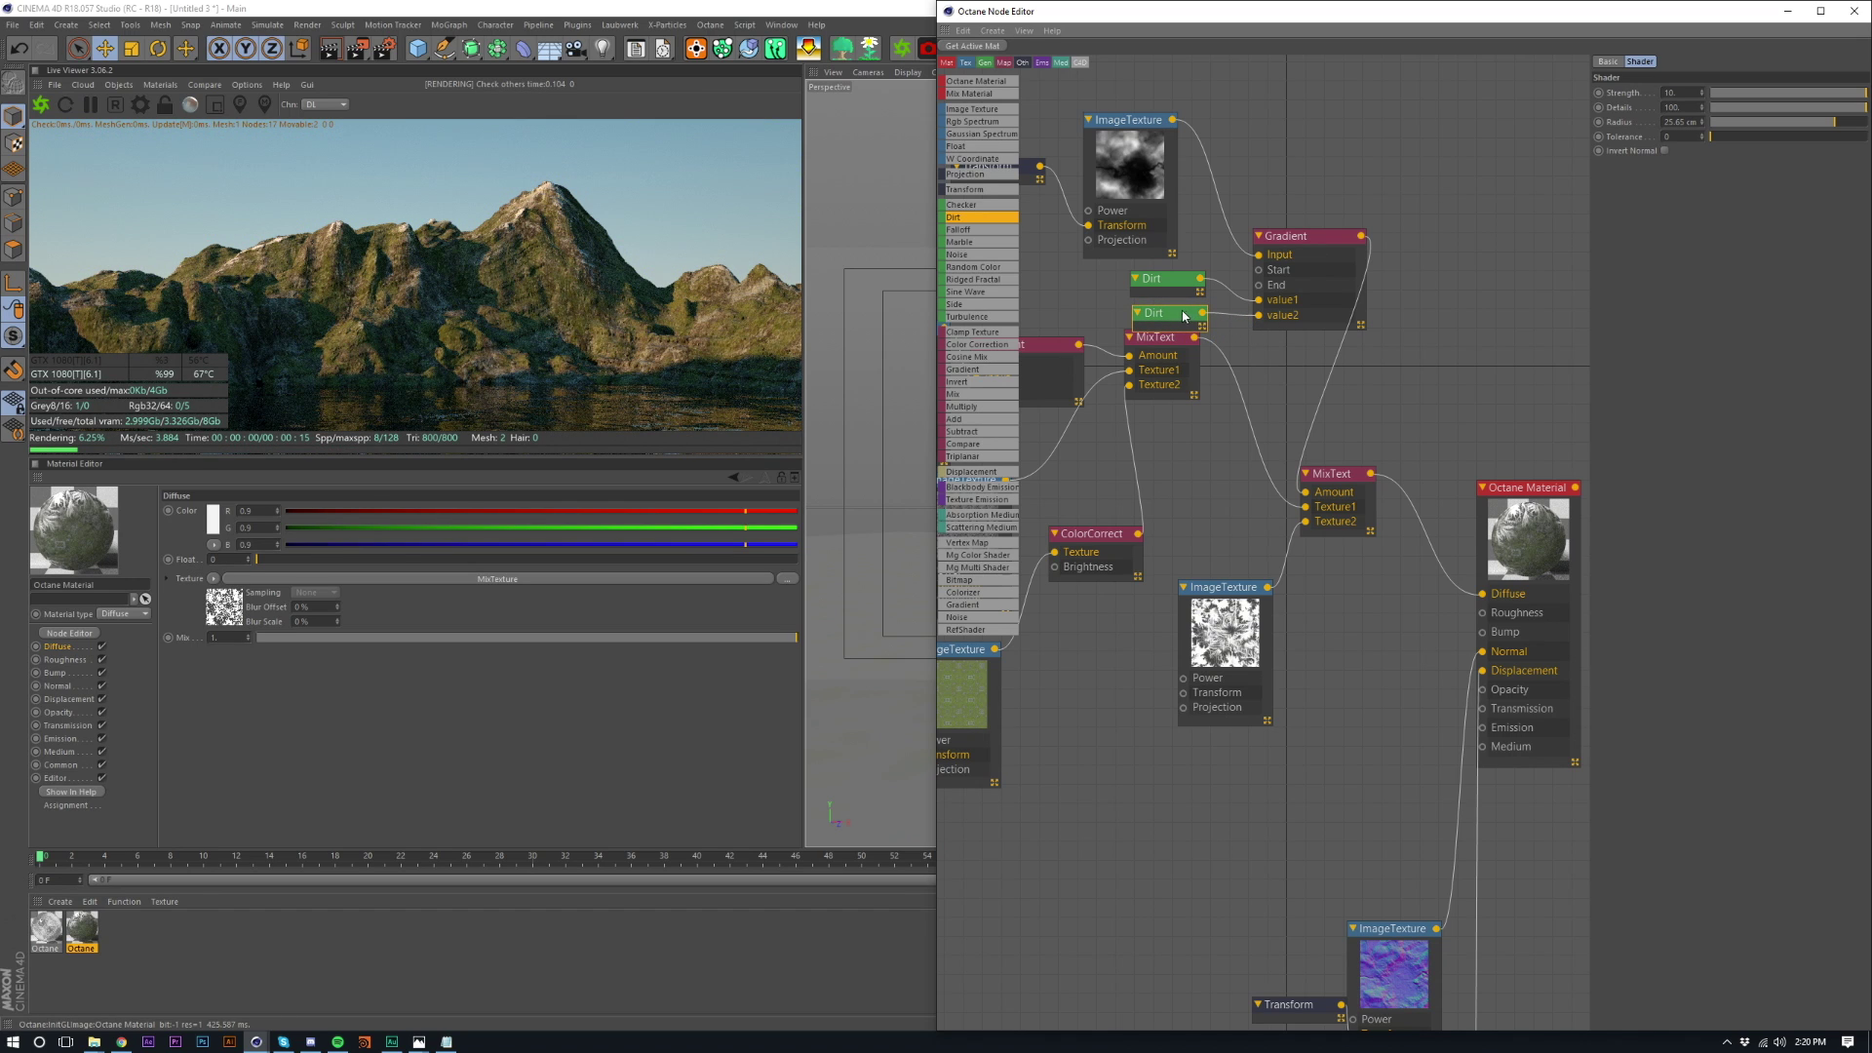
click(1816, 124)
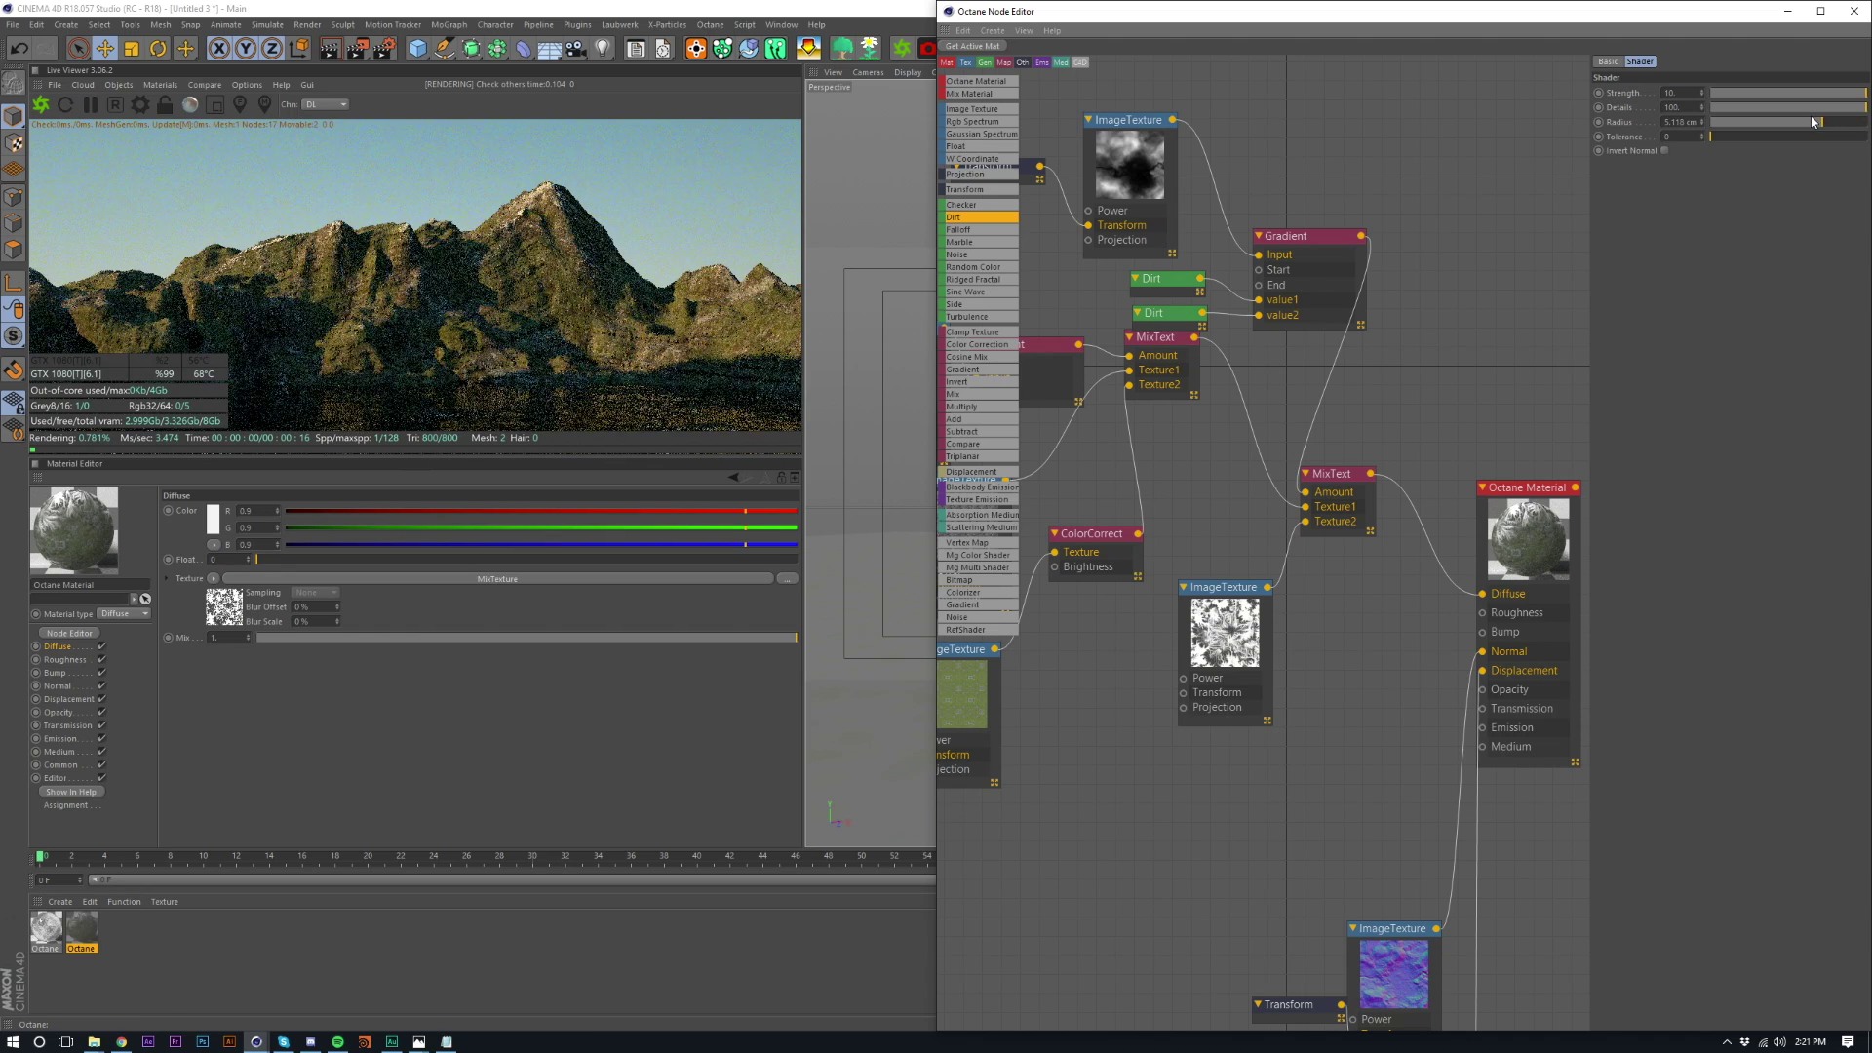
click(1803, 122)
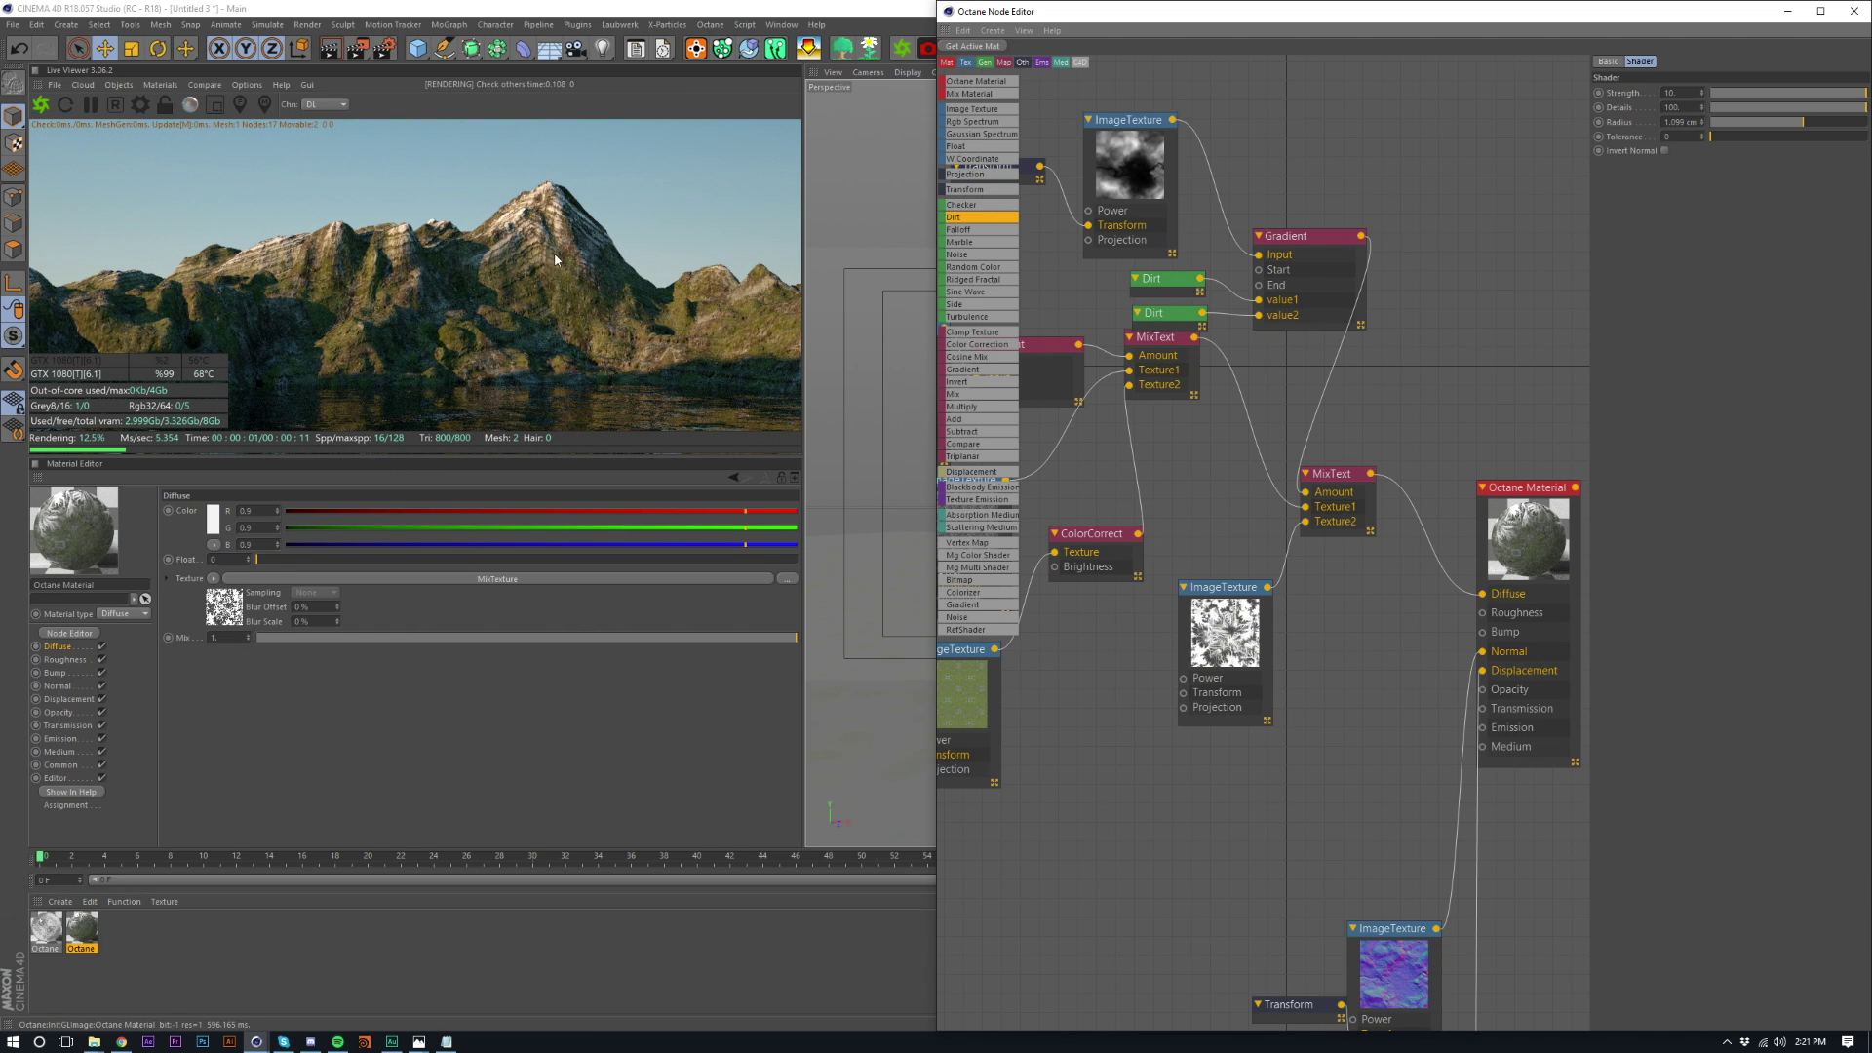
drag(1793, 113, 1756, 110)
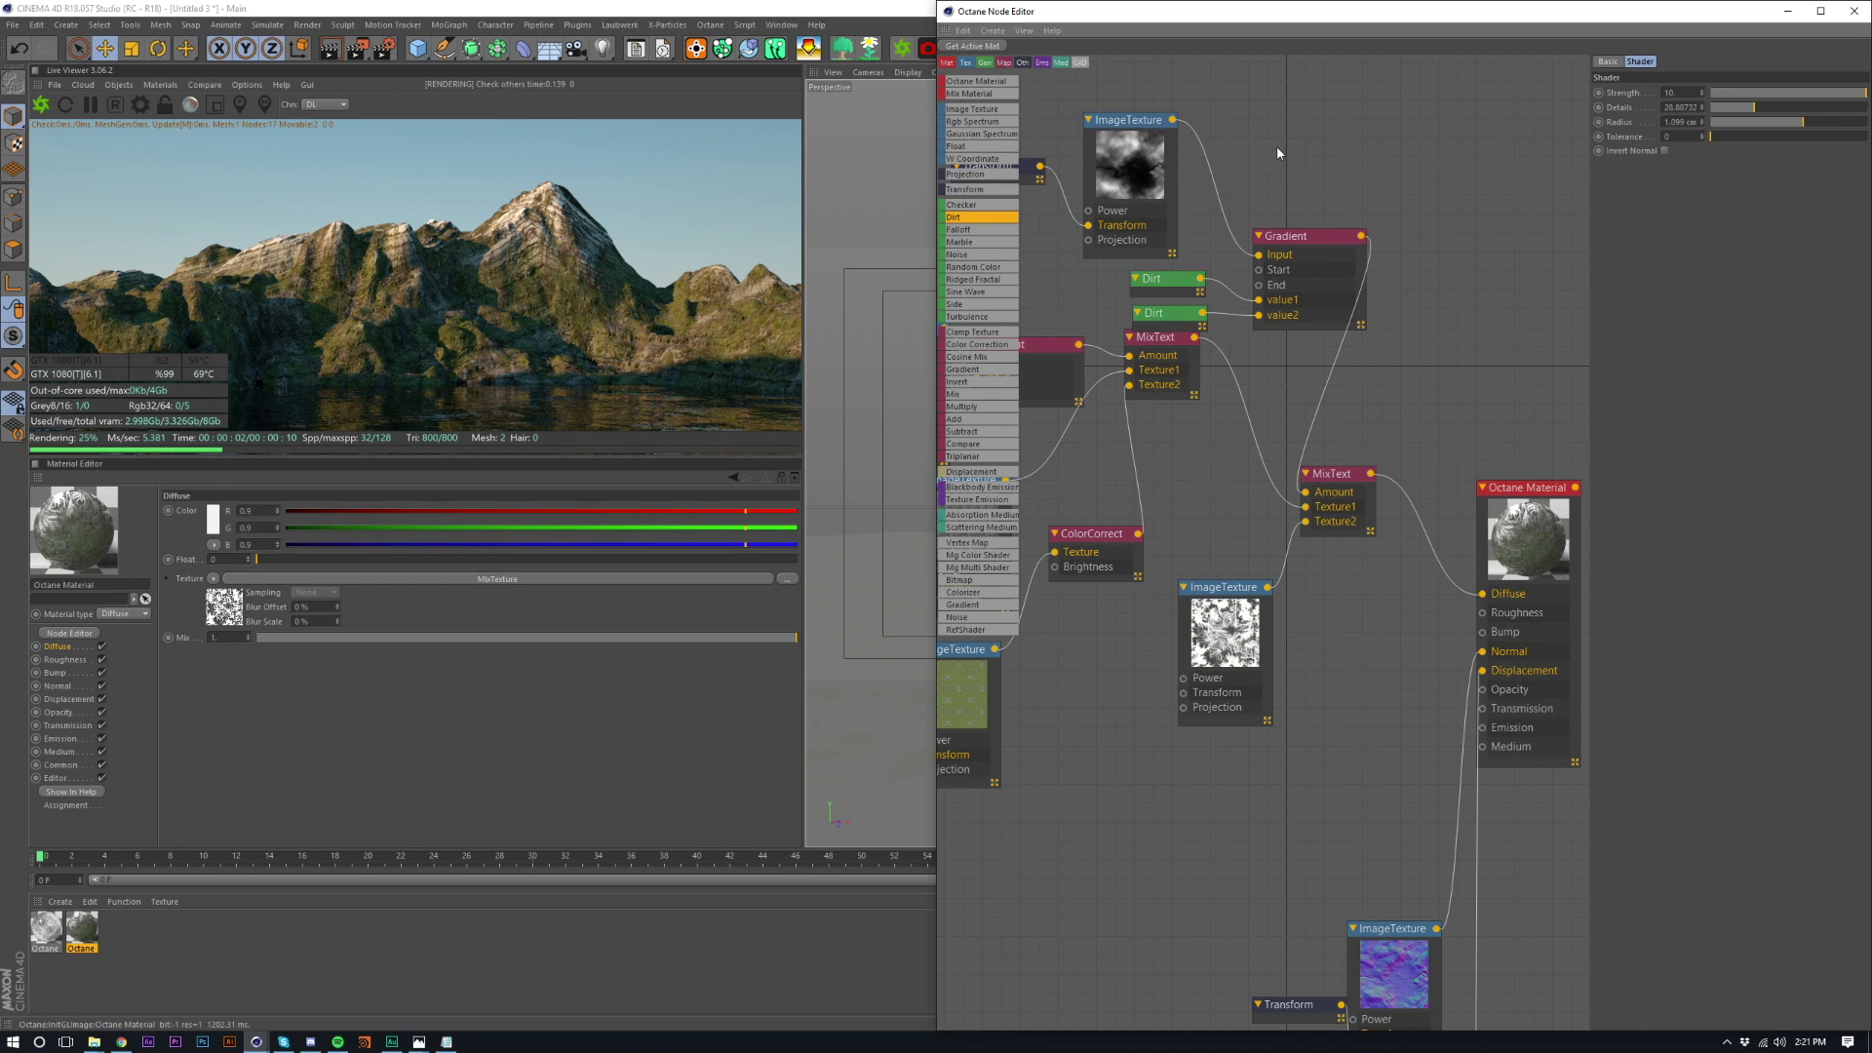
- Tighten the snow Gradient's transition by moving its black and white knots toward each other, and close the node editor
middle_drag(1277, 154, 1397, 185)
click(1414, 265)
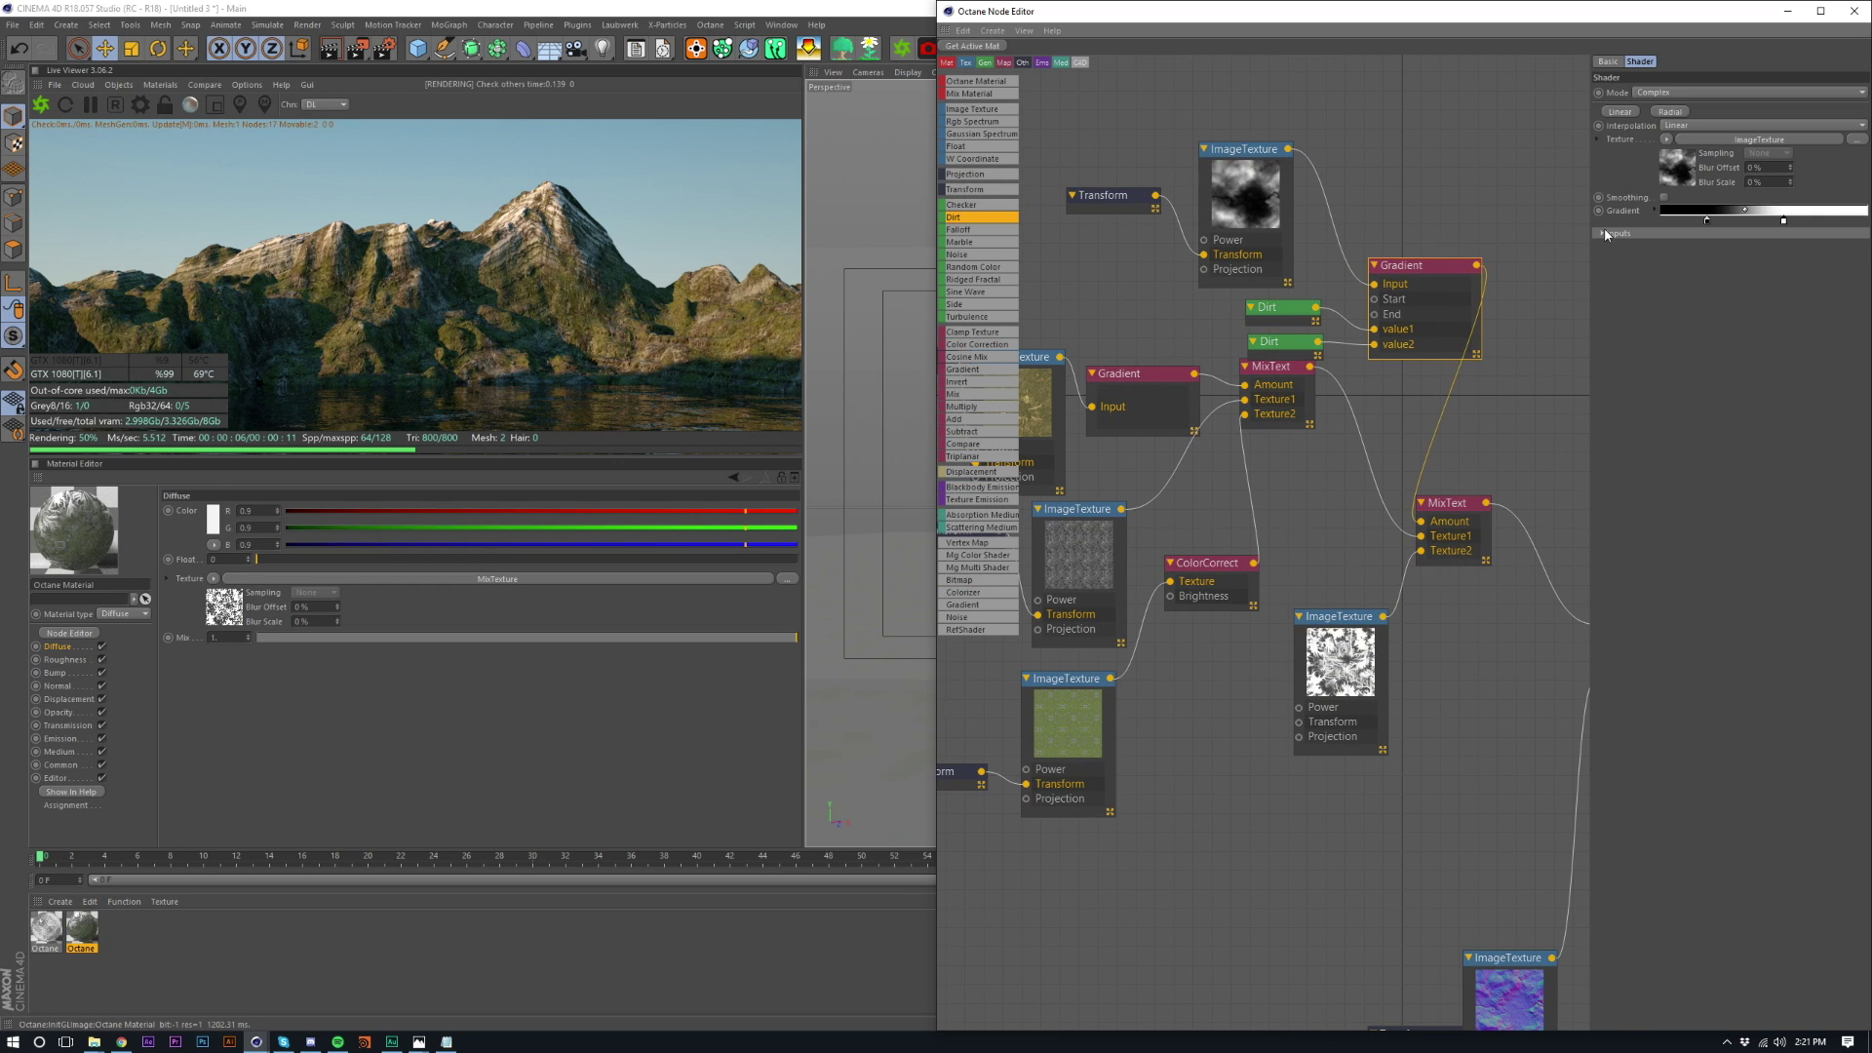
mouse_move(1781, 222)
mouse_down()
mouse_move(1662, 222)
mouse_move(1814, 223)
mouse_up()
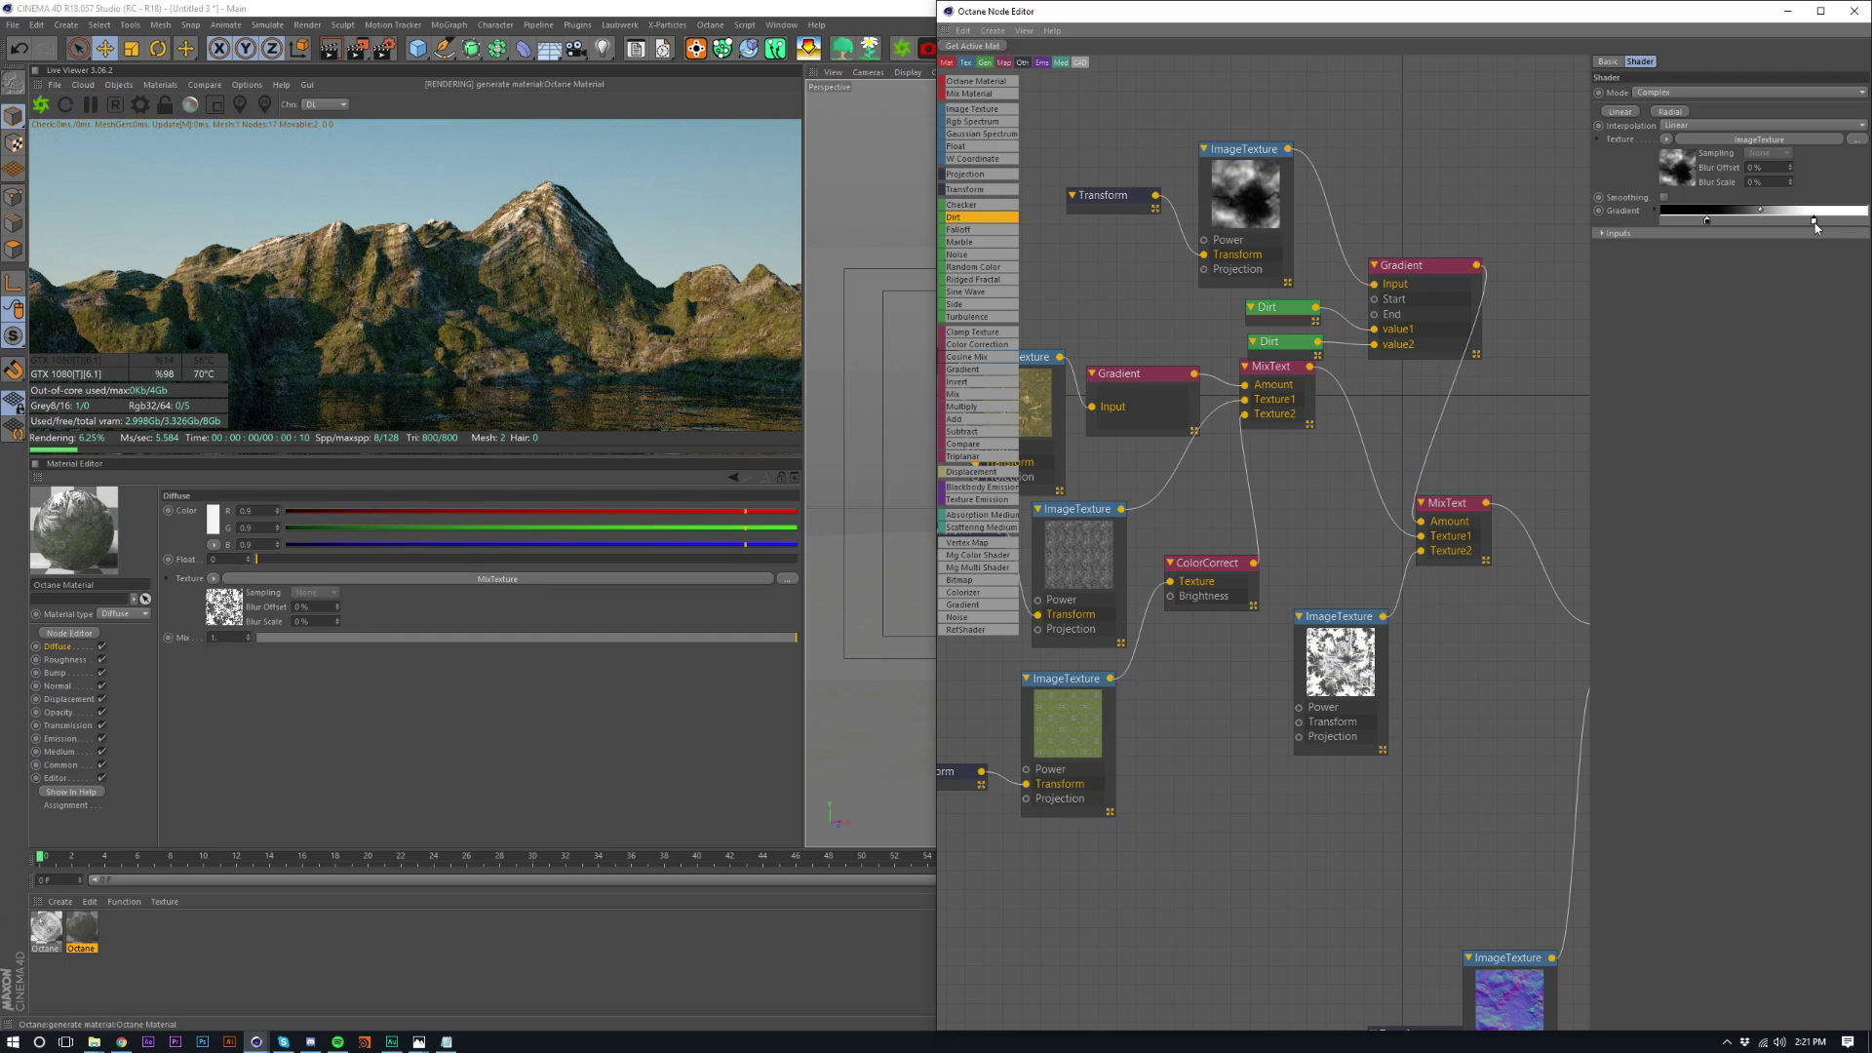
drag(1767, 220, 1726, 219)
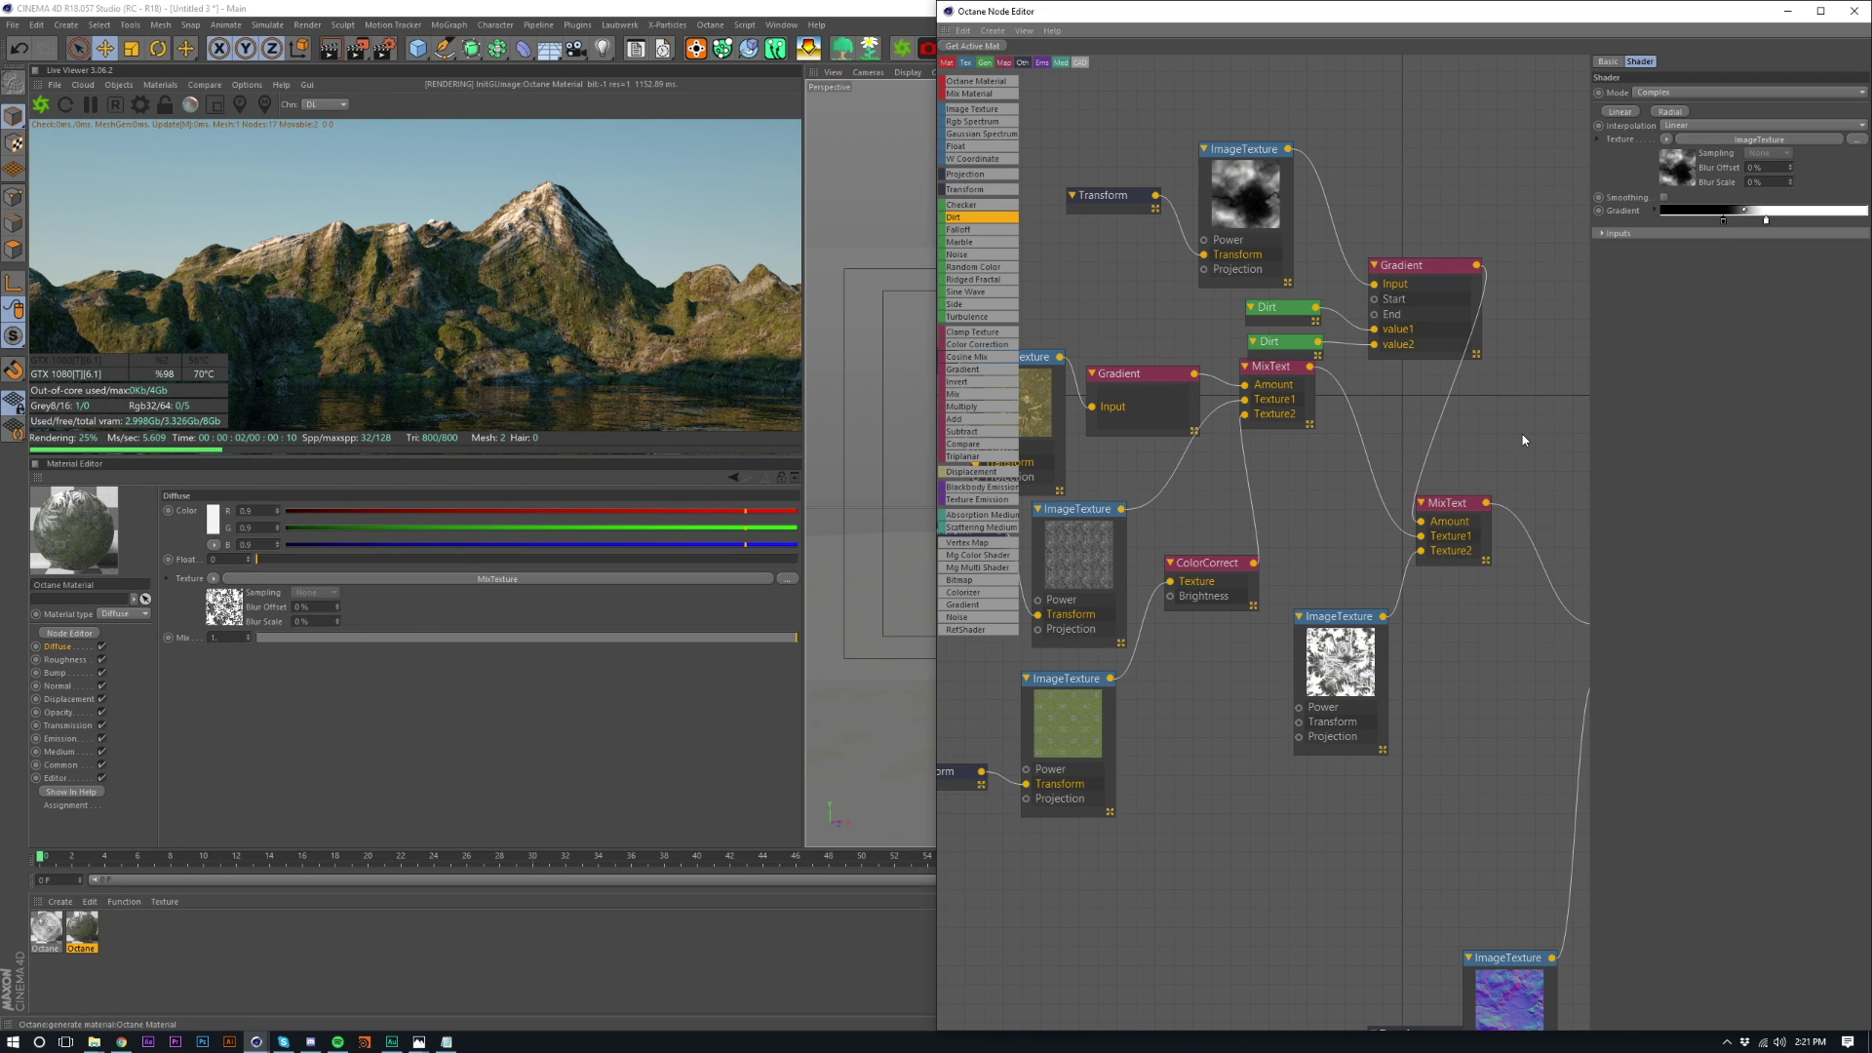
key(Escape)
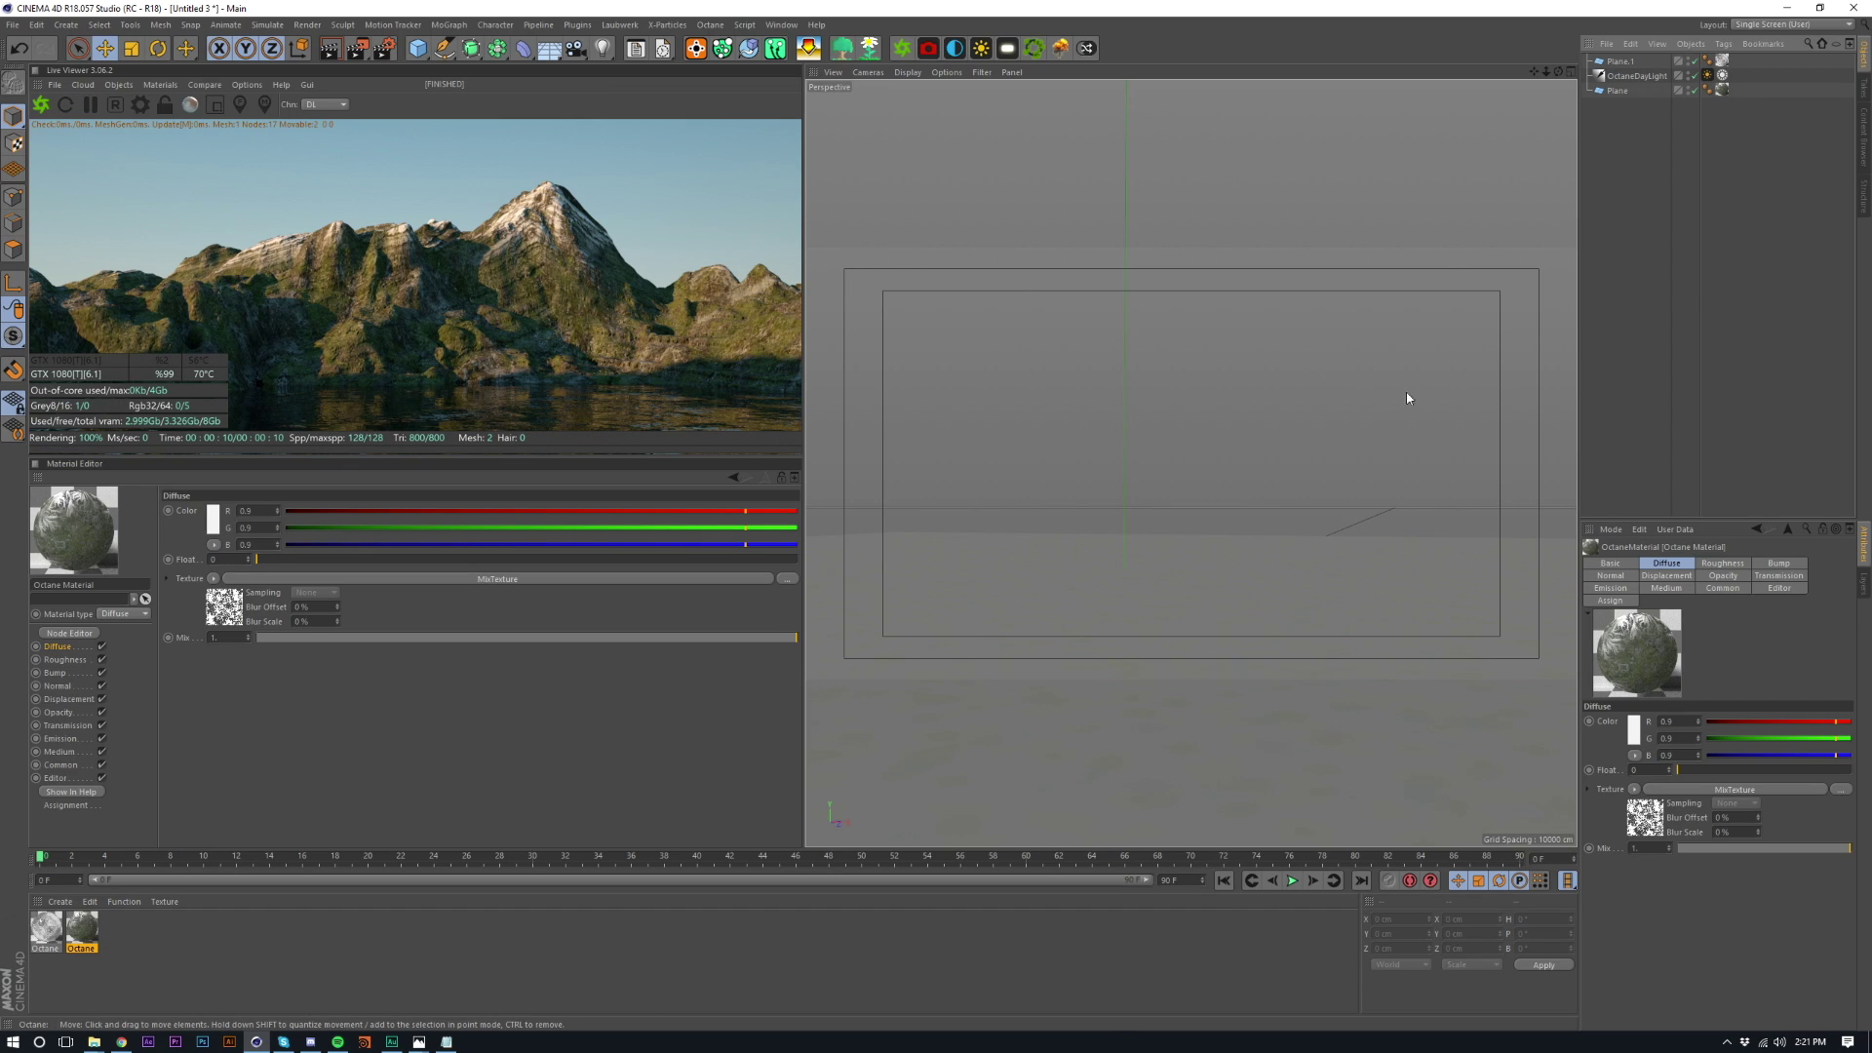
- Reframe the perspective view with the mountain a little higher and more of the reflective water in the foreground
alt+middle_drag(1220, 506, 1200, 463)
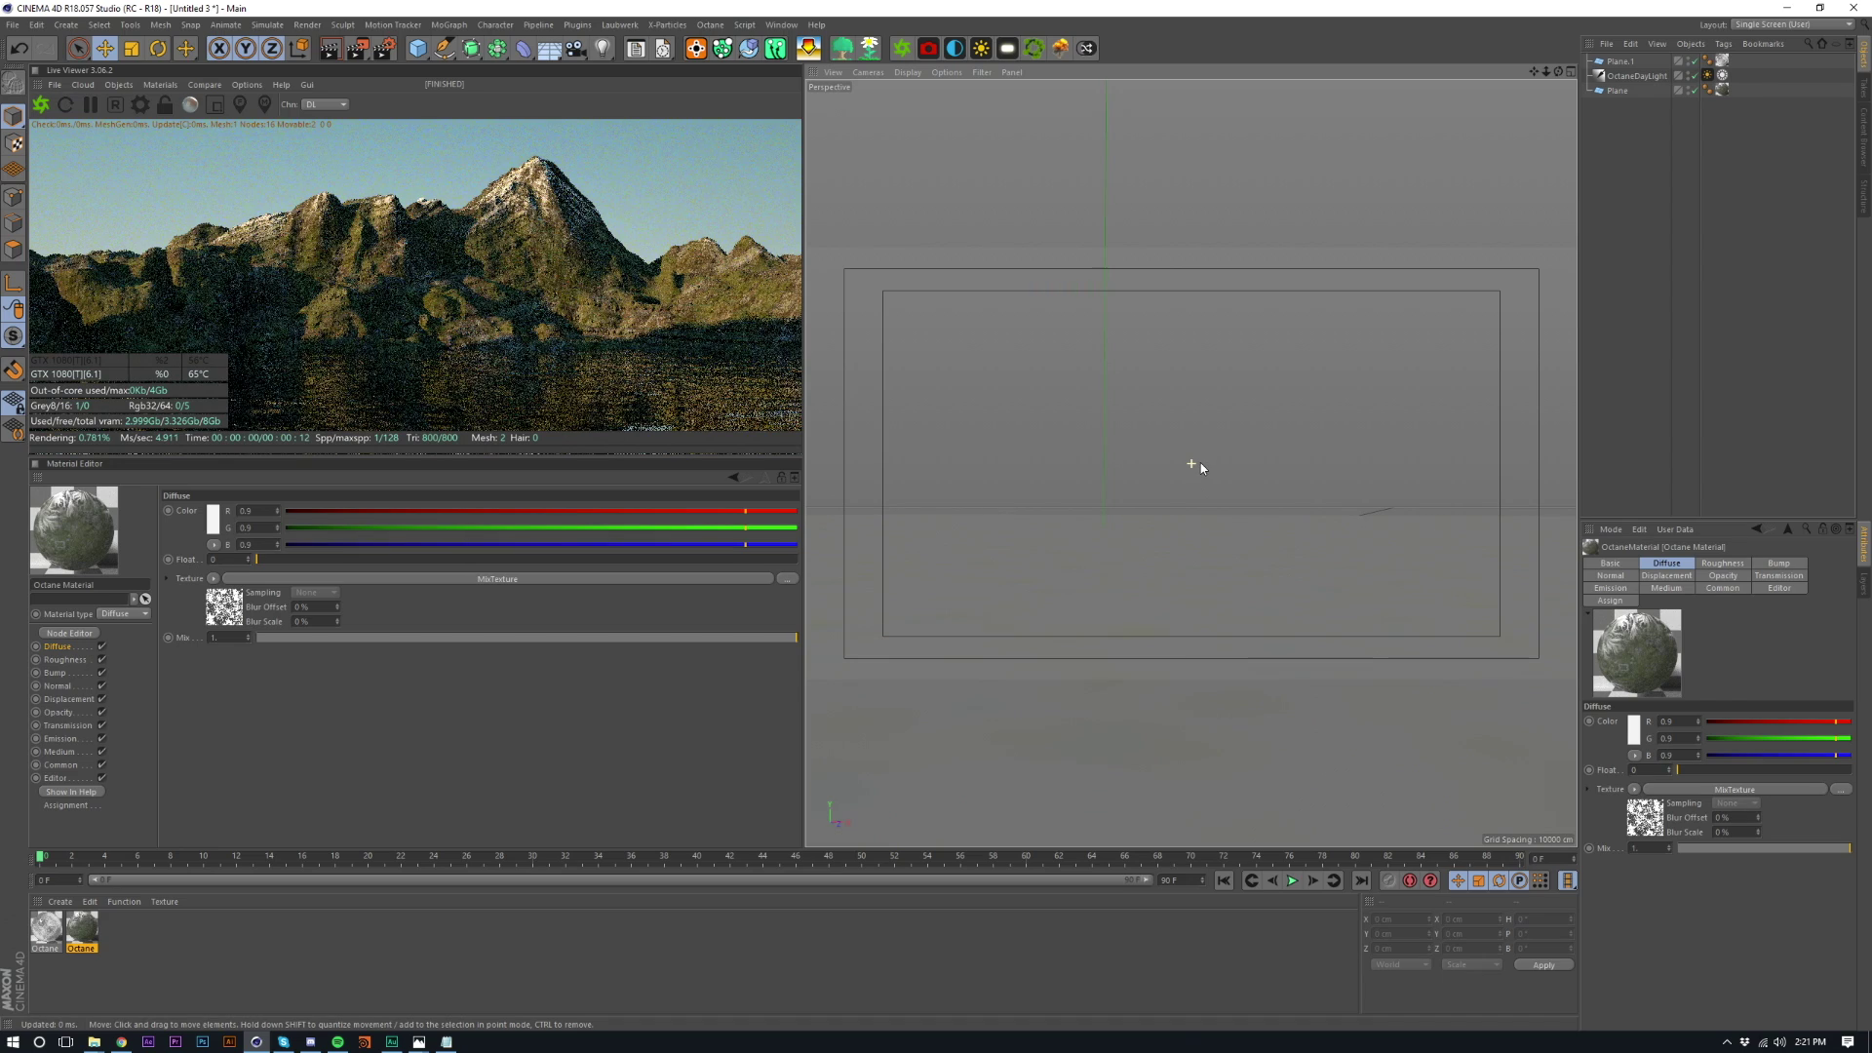
alt+drag(1200, 466, 1199, 520)
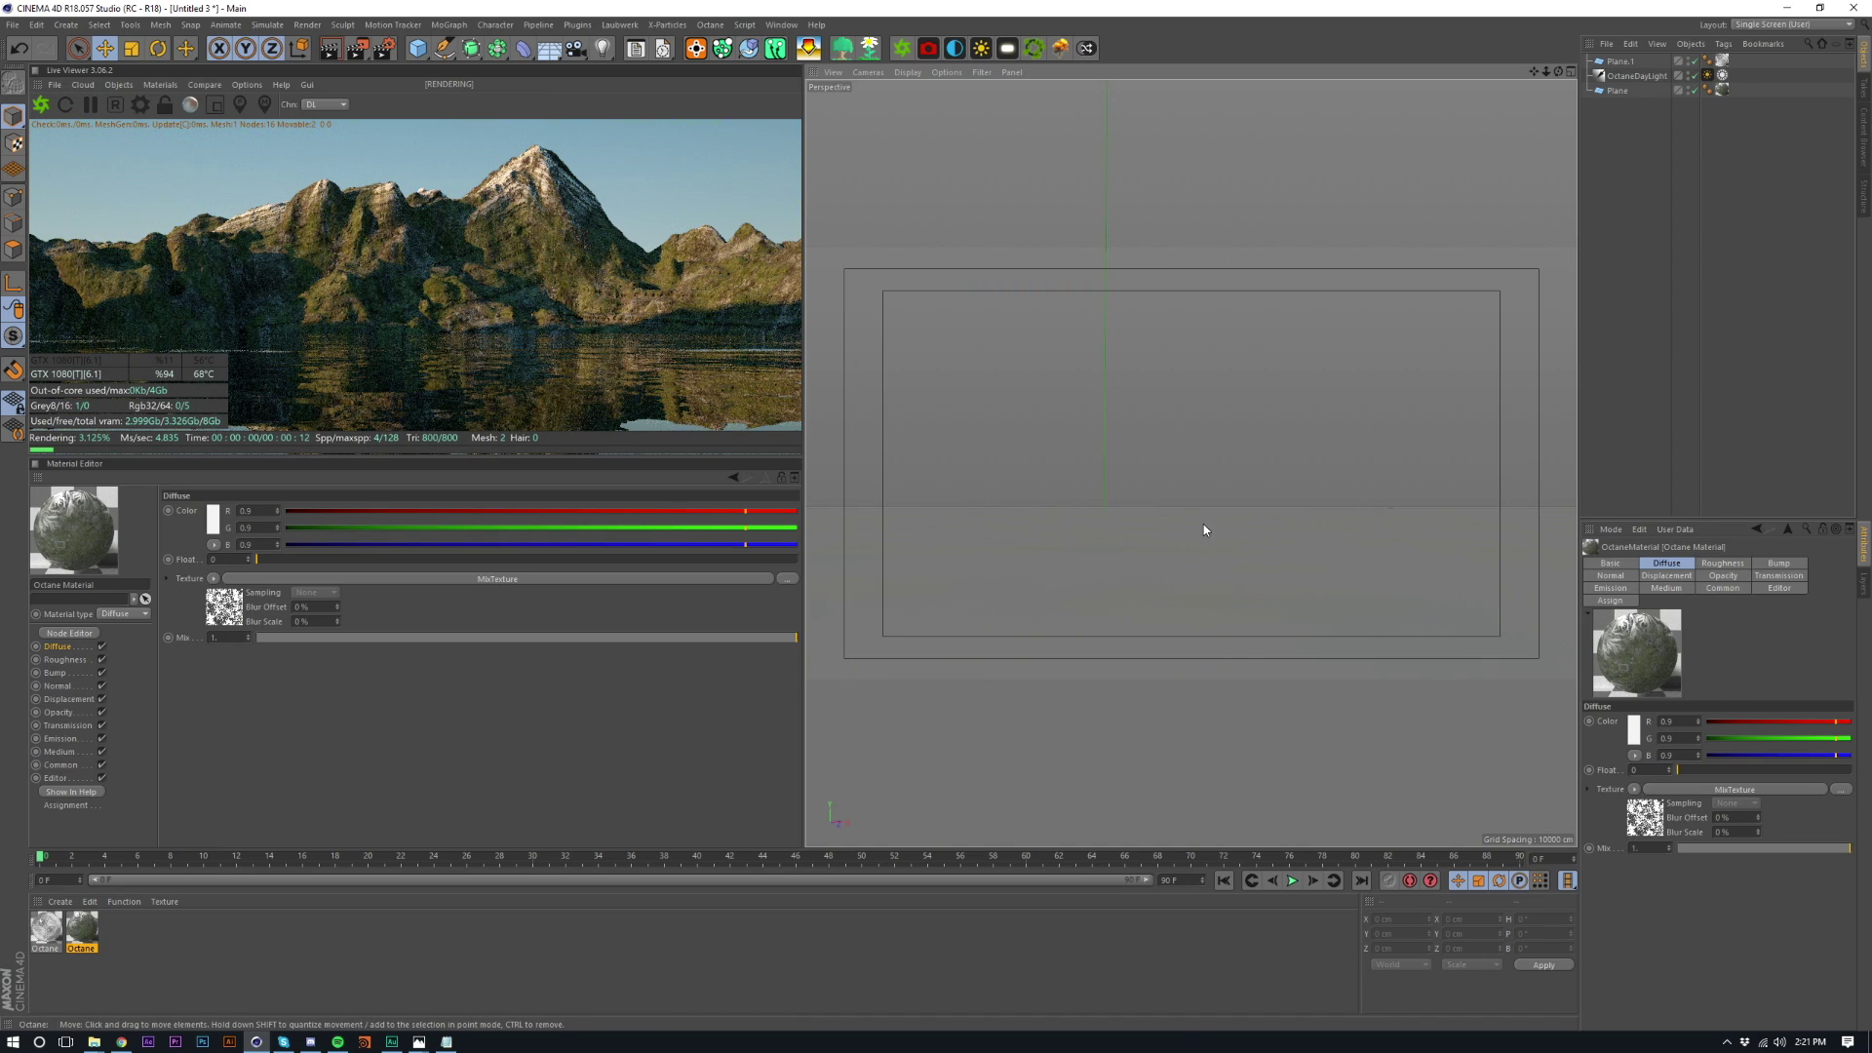
alt+drag(1189, 614, 1189, 570)
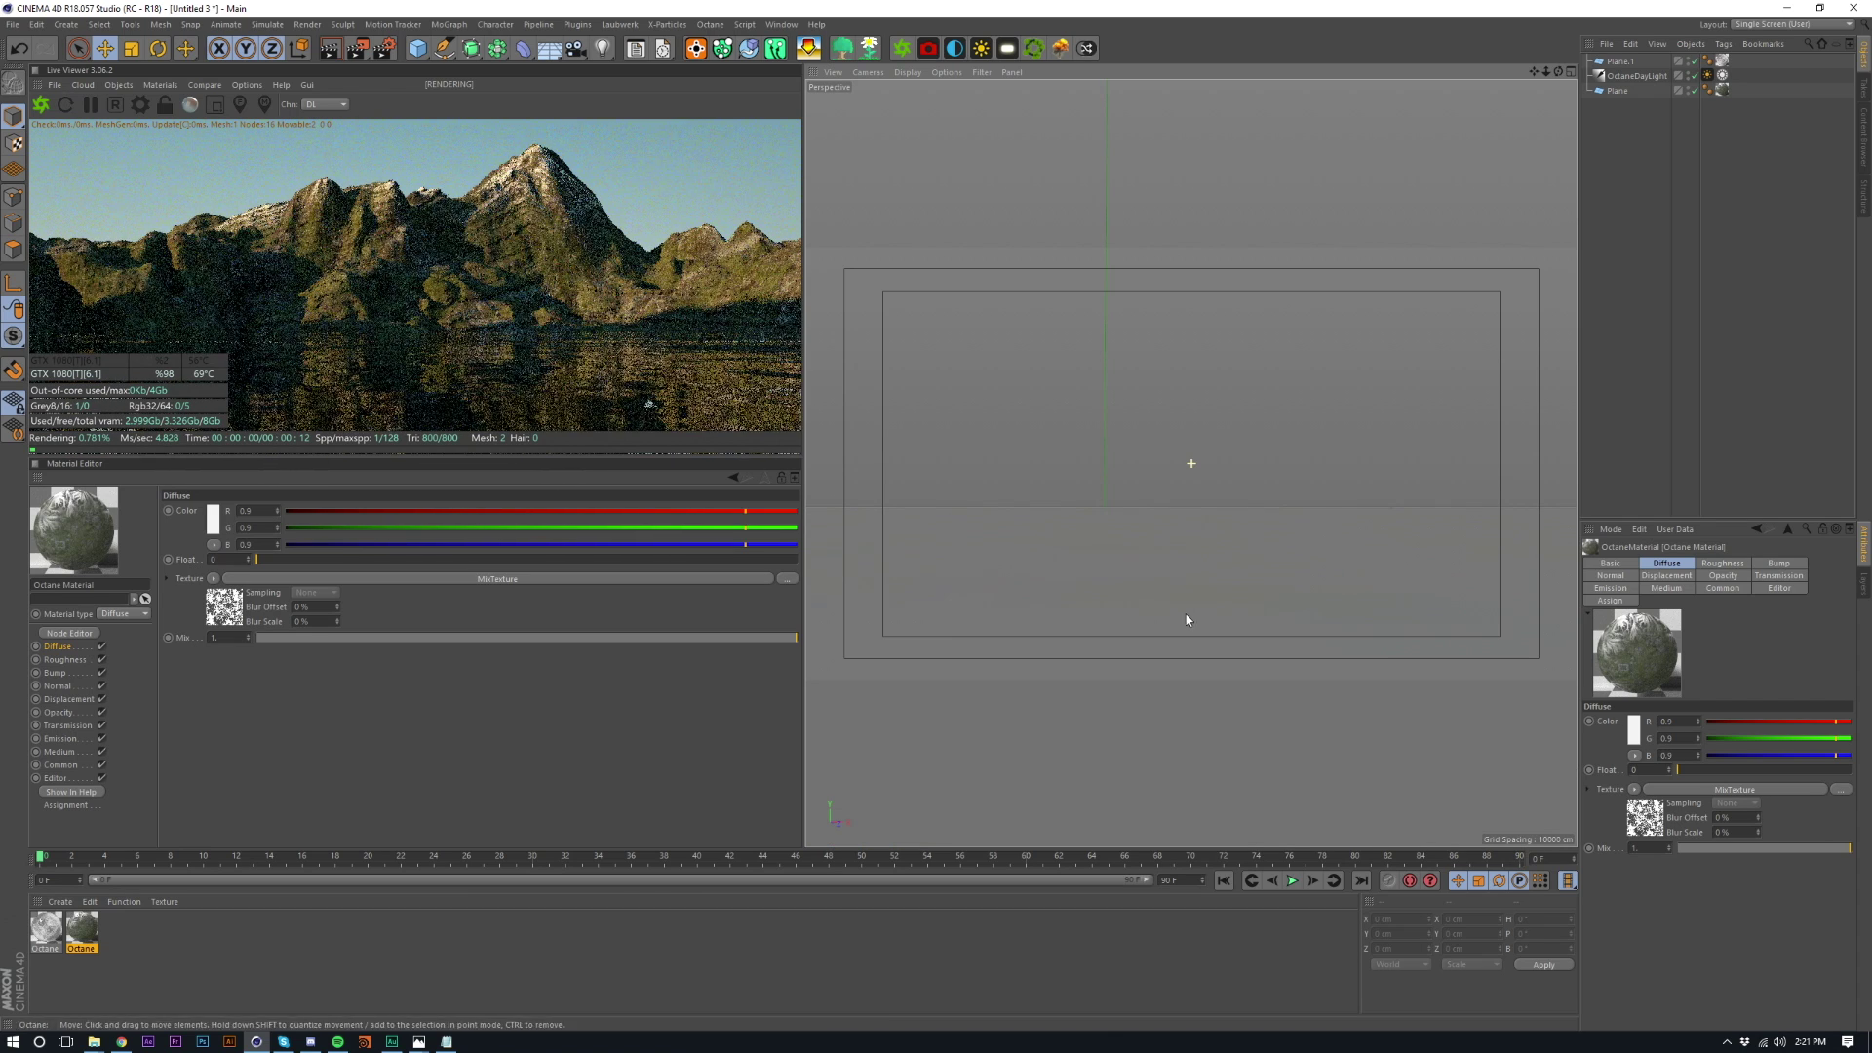